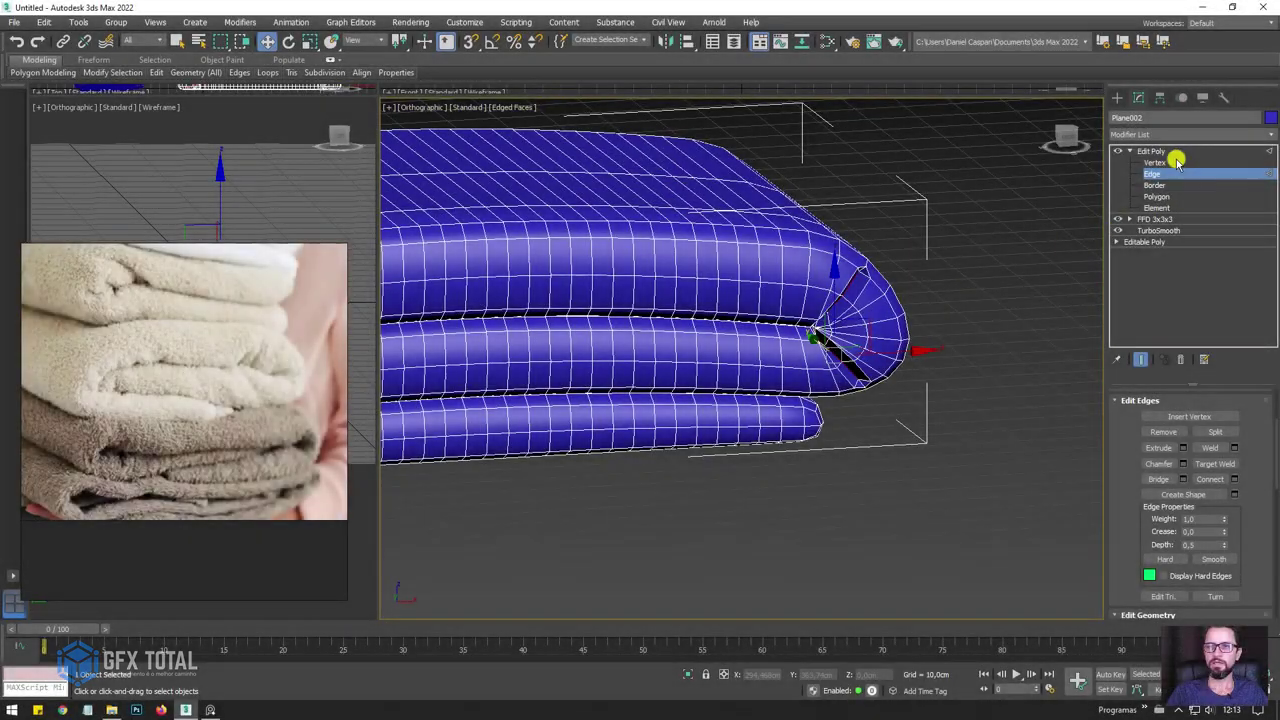
Look down on the towel and select its bottom row of vertices.
{"action": "scroll", "coordinate": [954, 237], "scroll_direction": "down", "scroll_amount": 5}
{"action": "scroll", "coordinate": [958, 320], "scroll_direction": "down", "scroll_amount": 2}
{"action": "mouse_move", "coordinate": [958, 320]}
{"action": "middle_mouse_down", "text": "alt"}
{"action": "mouse_move", "coordinate": [931, 374]}
{"action": "mouse_move", "coordinate": [951, 455]}
{"action": "middle_mouse_up", "text": "alt"}
{"action": "left_click_drag", "start_coordinate": [603, 335], "coordinate": [610, 342]}
{"action": "mouse_move", "coordinate": [617, 349]}
{"action": "middle_mouse_down", "text": "alt"}
{"action": "mouse_move", "coordinate": [960, 375]}
{"action": "mouse_move", "coordinate": [995, 432]}
{"action": "mouse_move", "coordinate": [817, 428]}
{"action": "middle_mouse_up", "text": "alt"}
Return to the Edit Poly top level and view the folded towel at an angle.
{"action": "middle_click_drag", "start_coordinate": [520, 323], "coordinate": [771, 334], "text": "alt"}
{"action": "scroll", "coordinate": [771, 334], "scroll_direction": "up", "scroll_amount": 4}
{"action": "scroll", "coordinate": [1150, 490], "scroll_direction": "down", "scroll_amount": 5}
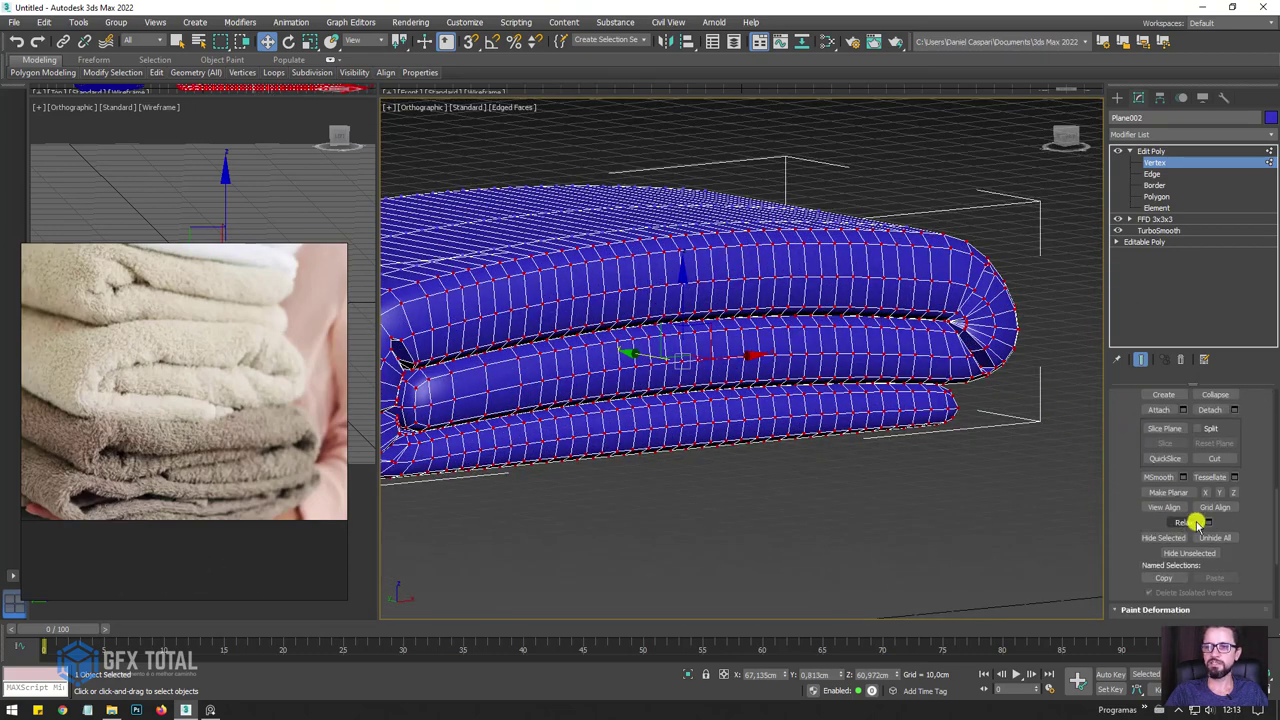
{"action": "mouse_move", "coordinate": [1040, 470]}
{"action": "middle_mouse_down", "text": "alt"}
{"action": "mouse_move", "coordinate": [986, 449]}
{"action": "mouse_move", "coordinate": [1000, 378]}
{"action": "middle_mouse_up", "text": "alt"}
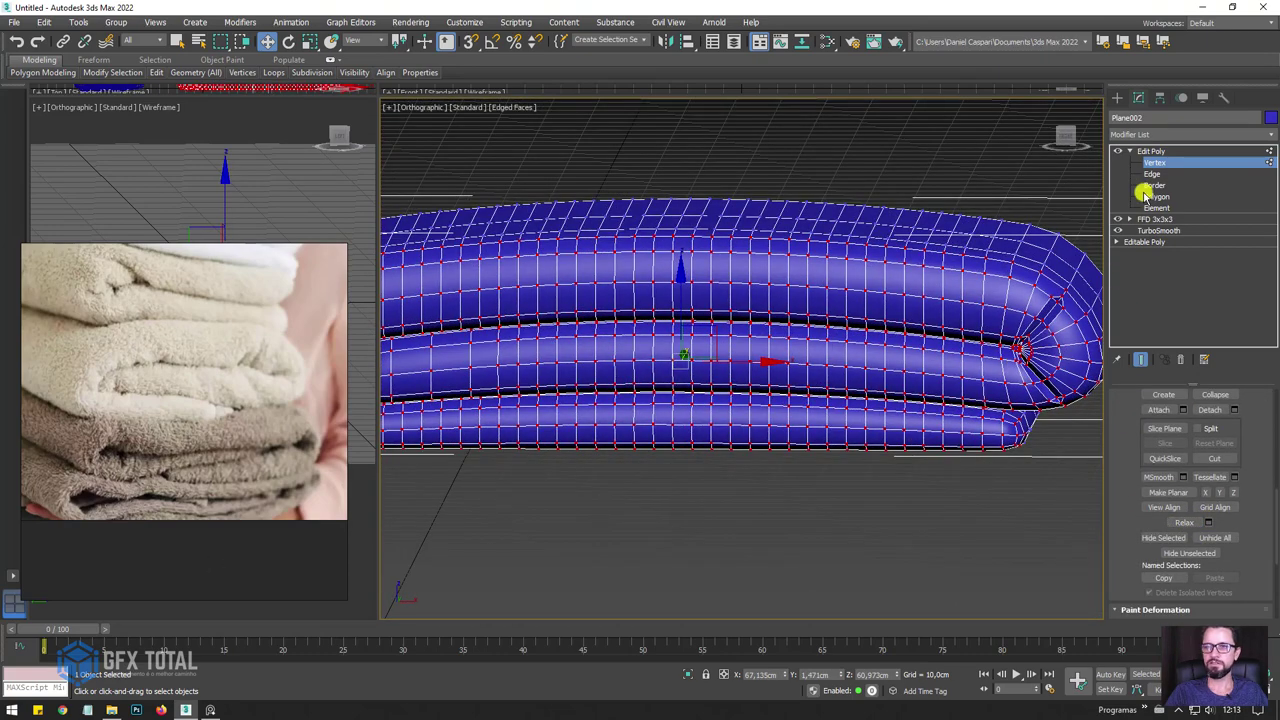
{"action": "left_click", "coordinate": [1150, 150]}
{"action": "middle_click_drag", "start_coordinate": [983, 280], "coordinate": [945, 313], "text": "alt"}
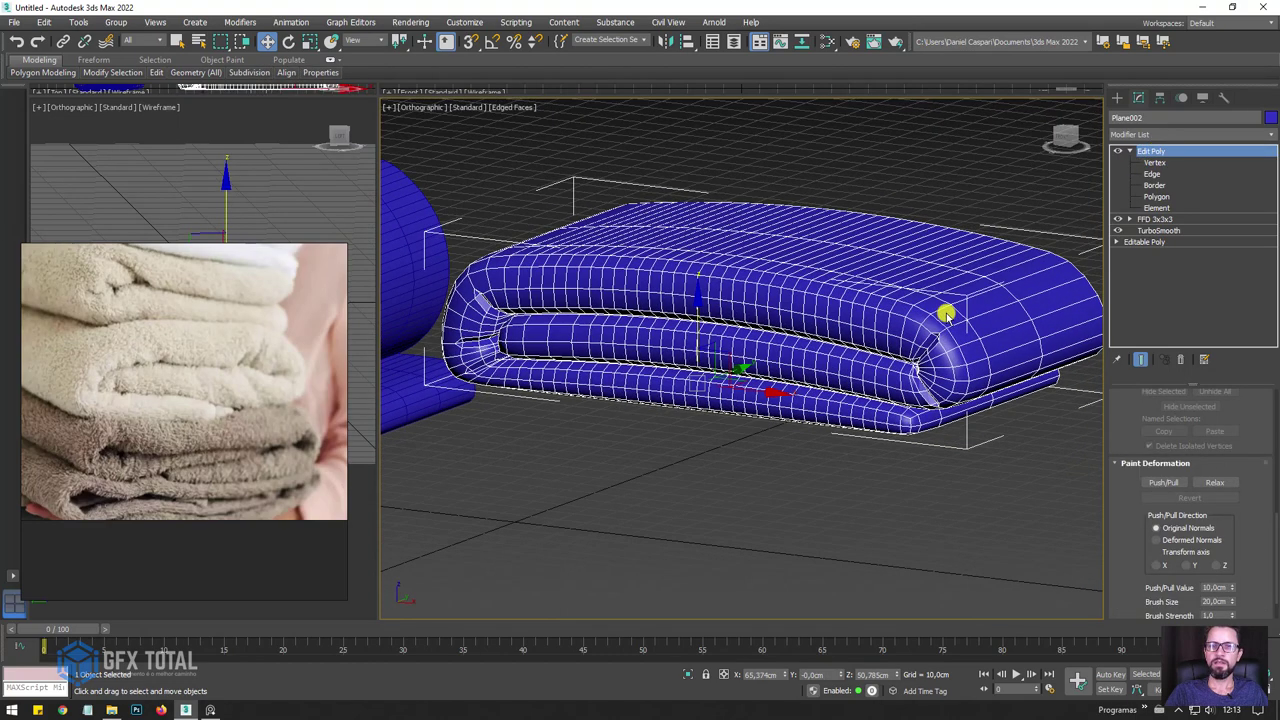
Add TurboSmooth on top of the towel's modifiers and hide the wireframe edges.
{"action": "key", "text": "ctrl+t"}
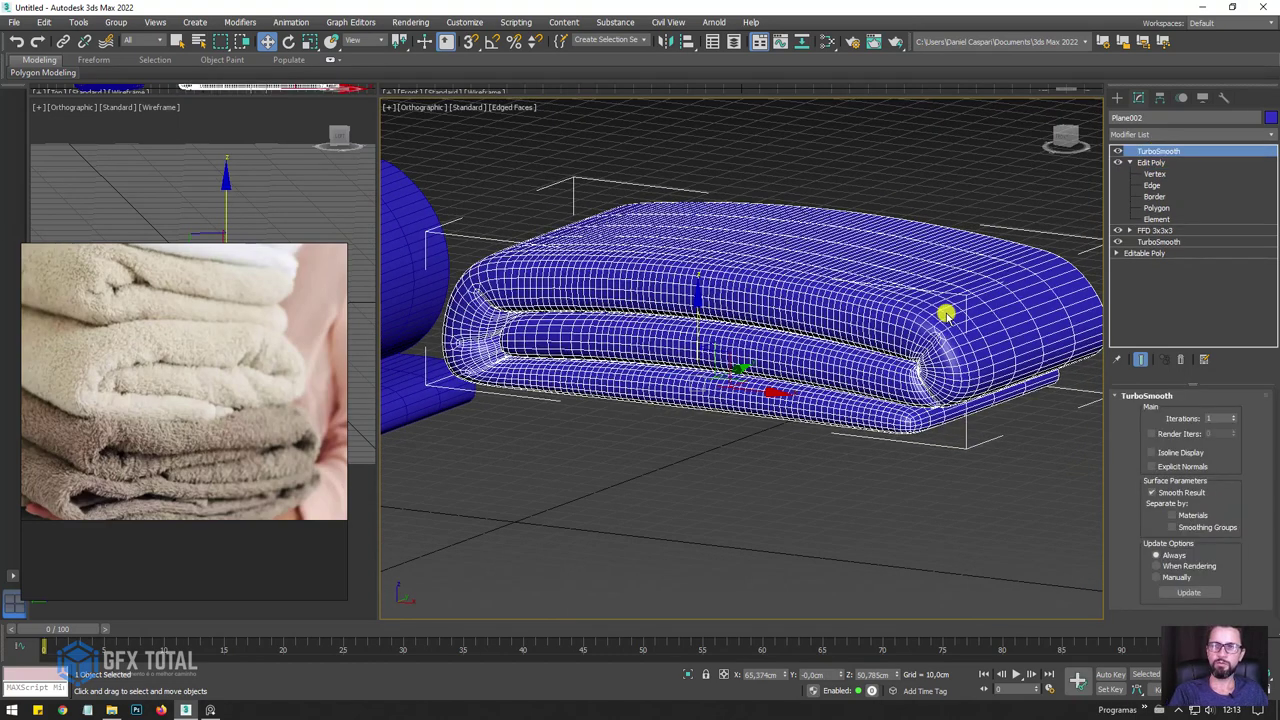
{"action": "middle_click_drag", "start_coordinate": [886, 322], "coordinate": [913, 380], "text": "alt"}
{"action": "key", "text": "F4"}
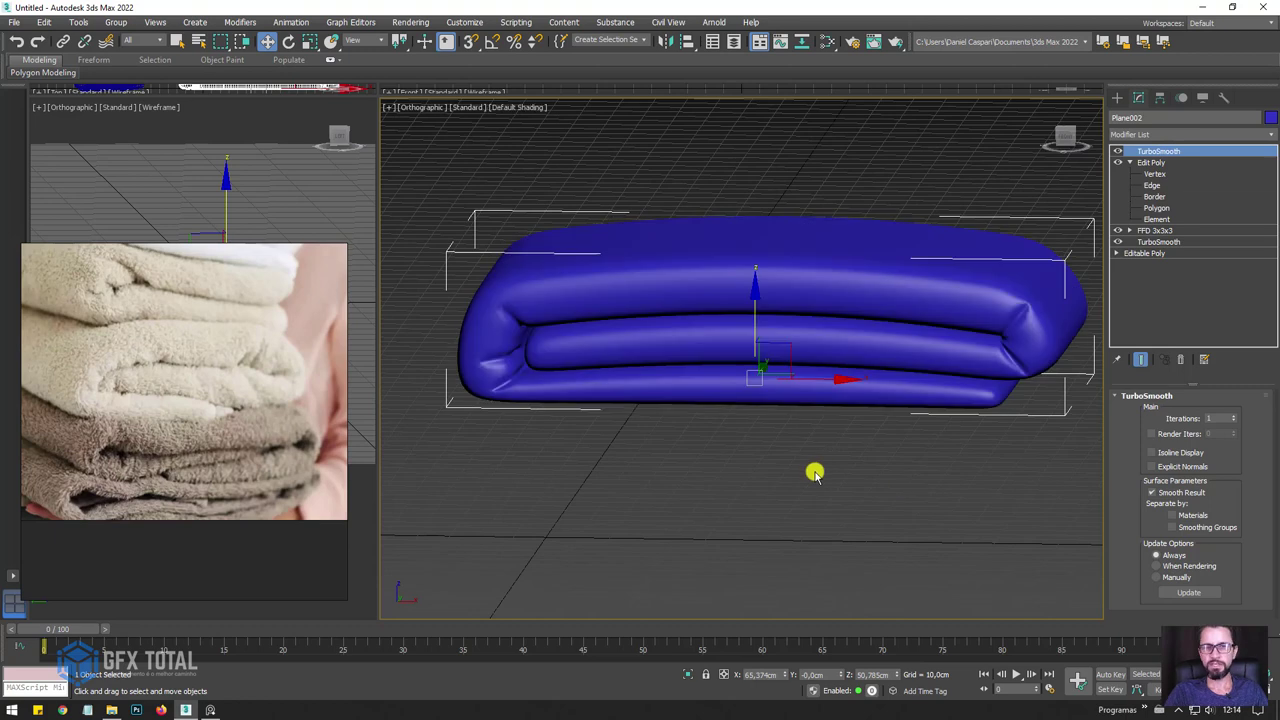
{"action": "left_click", "coordinate": [700, 440]}
{"action": "scroll", "coordinate": [703, 389], "scroll_direction": "up", "scroll_amount": 4}
{"action": "middle_click_drag", "start_coordinate": [703, 389], "coordinate": [750, 388], "text": "alt"}
{"action": "scroll", "coordinate": [760, 386], "scroll_direction": "down", "scroll_amount": 4}
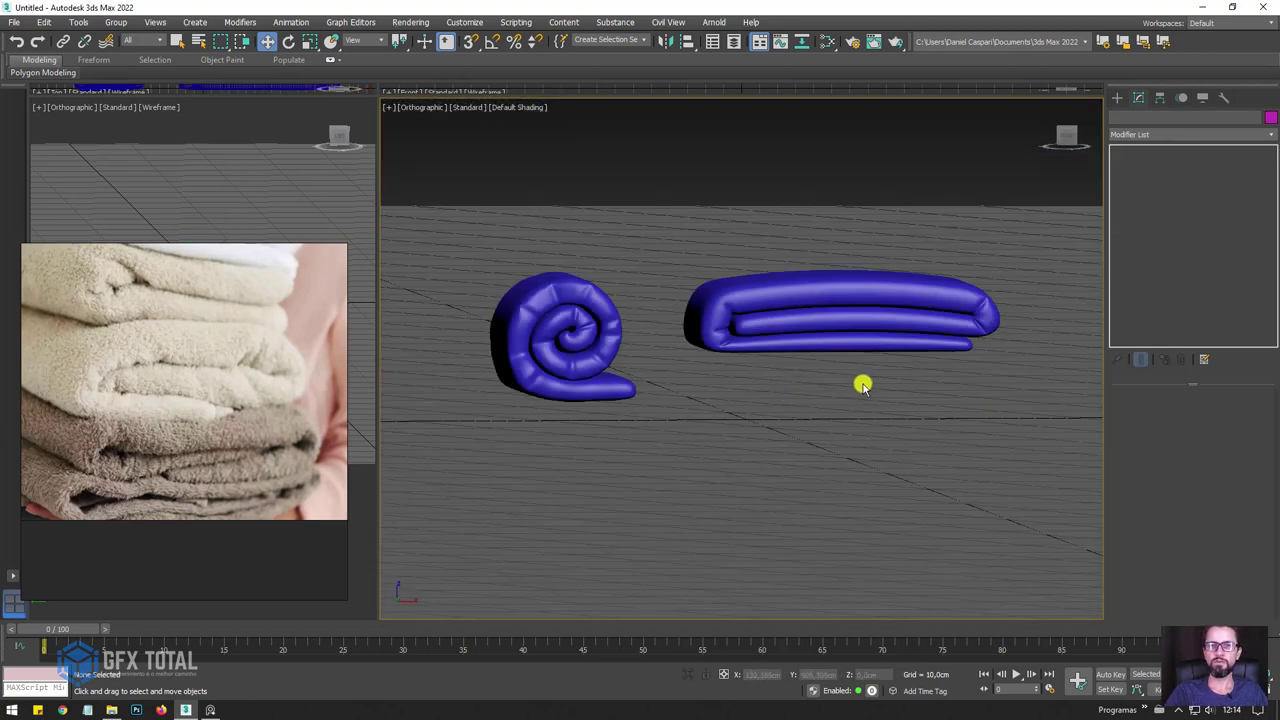
{"action": "scroll", "coordinate": [860, 378], "scroll_direction": "up", "scroll_amount": 3}
{"action": "scroll", "coordinate": [851, 370], "scroll_direction": "down", "scroll_amount": 3}
Frame the towel's left end in Front view and disable the top TurboSmooth.
{"action": "left_click", "coordinate": [835, 287]}
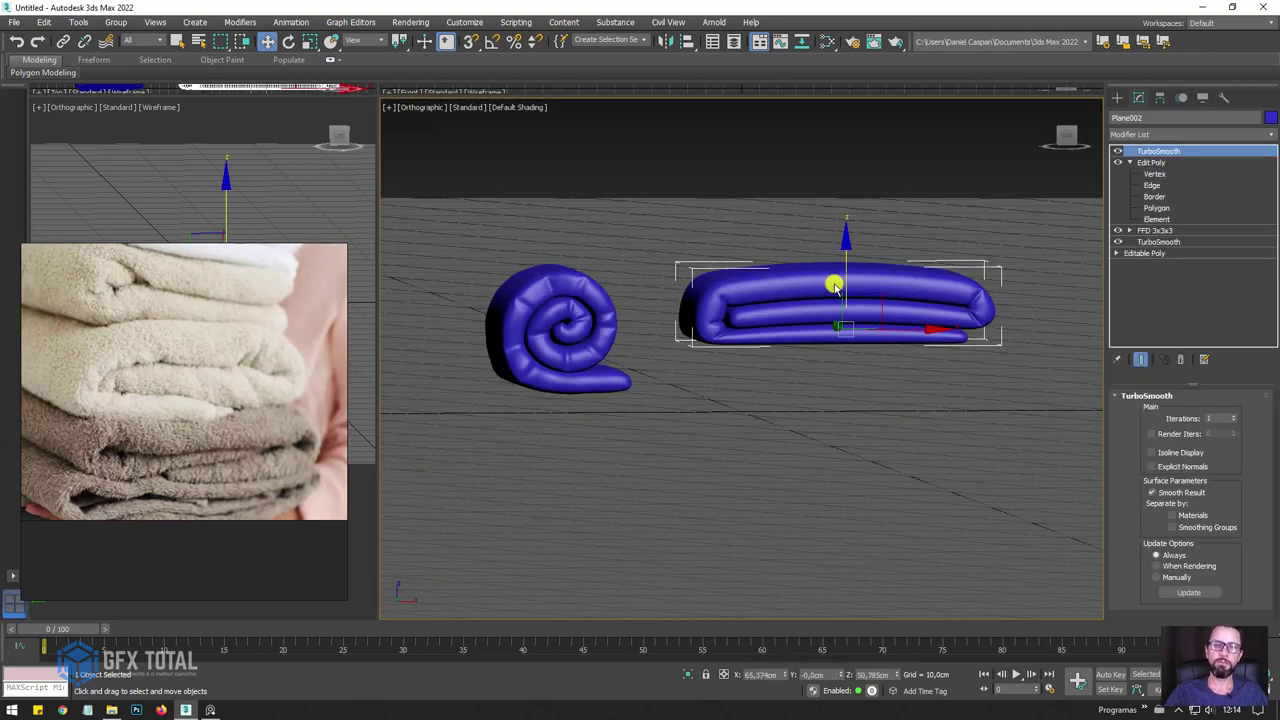
{"action": "key", "text": "f"}
{"action": "scroll", "coordinate": [766, 234], "scroll_direction": "up", "scroll_amount": 2}
{"action": "middle_click_drag", "start_coordinate": [727, 254], "coordinate": [677, 349]}
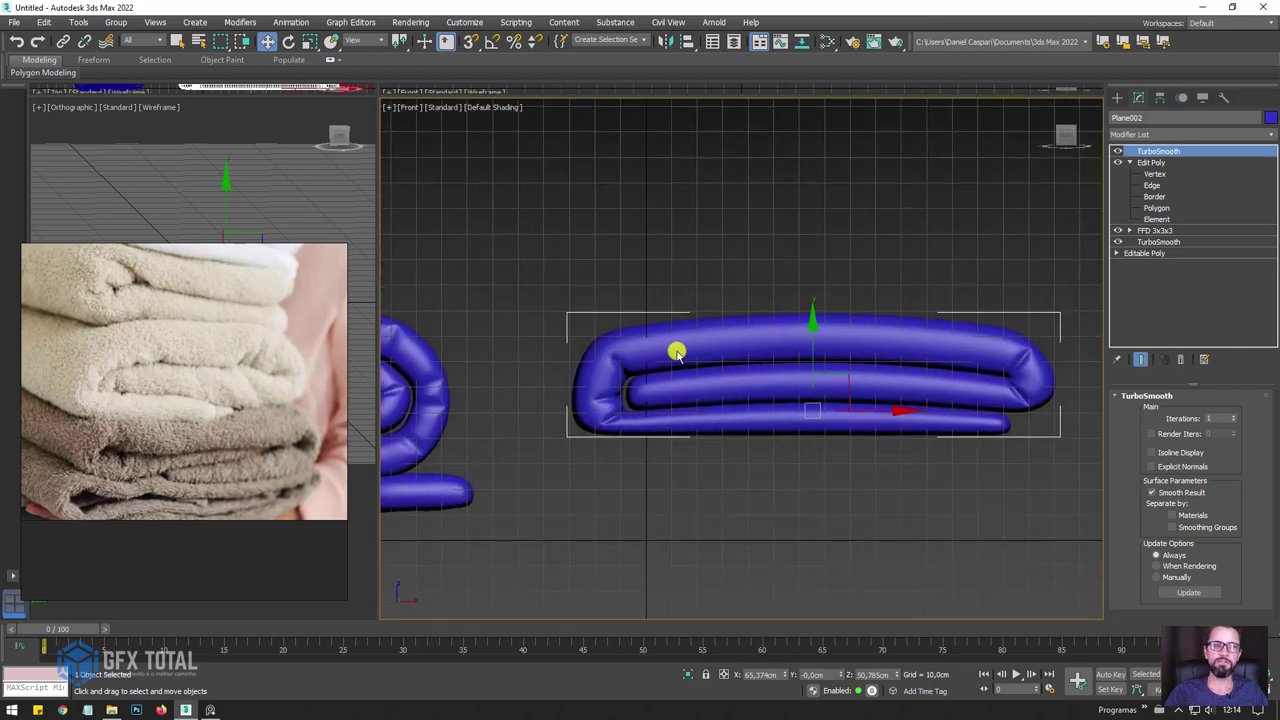
{"action": "scroll", "coordinate": [677, 349], "scroll_direction": "up", "scroll_amount": 4}
{"action": "left_click", "coordinate": [1118, 152]}
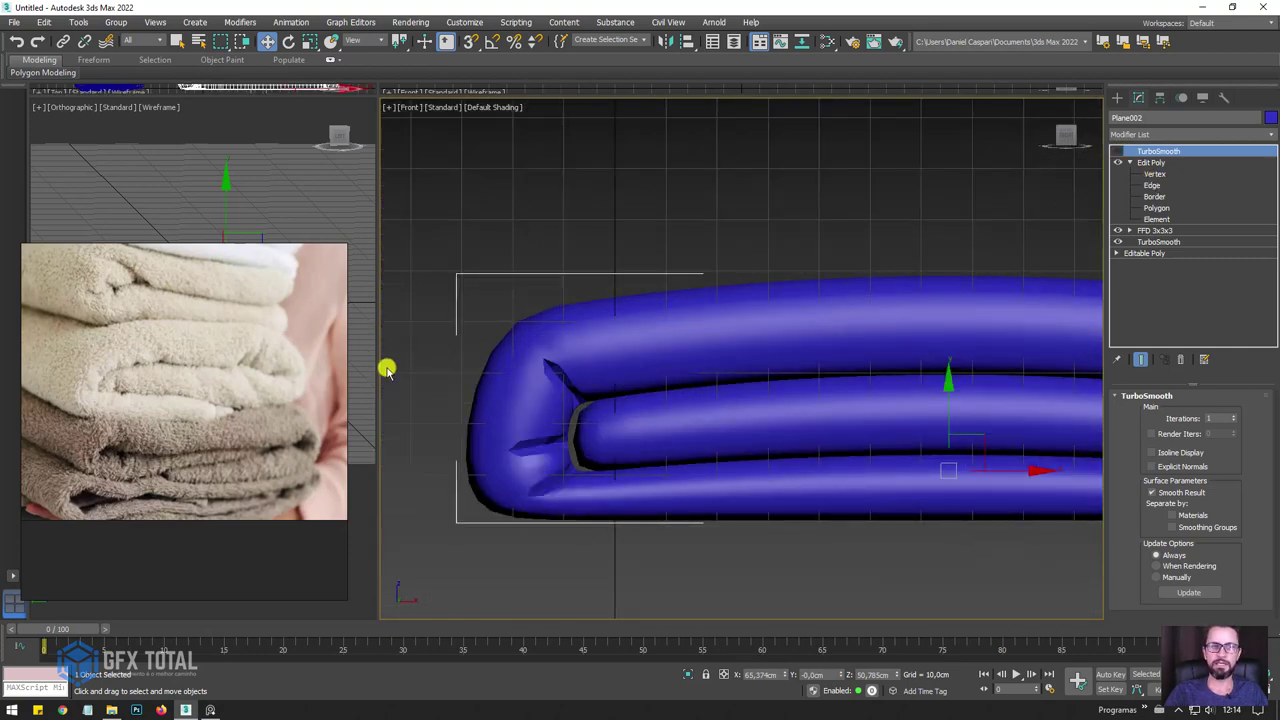
{"action": "scroll", "coordinate": [148, 357], "scroll_direction": "up", "scroll_amount": 3}
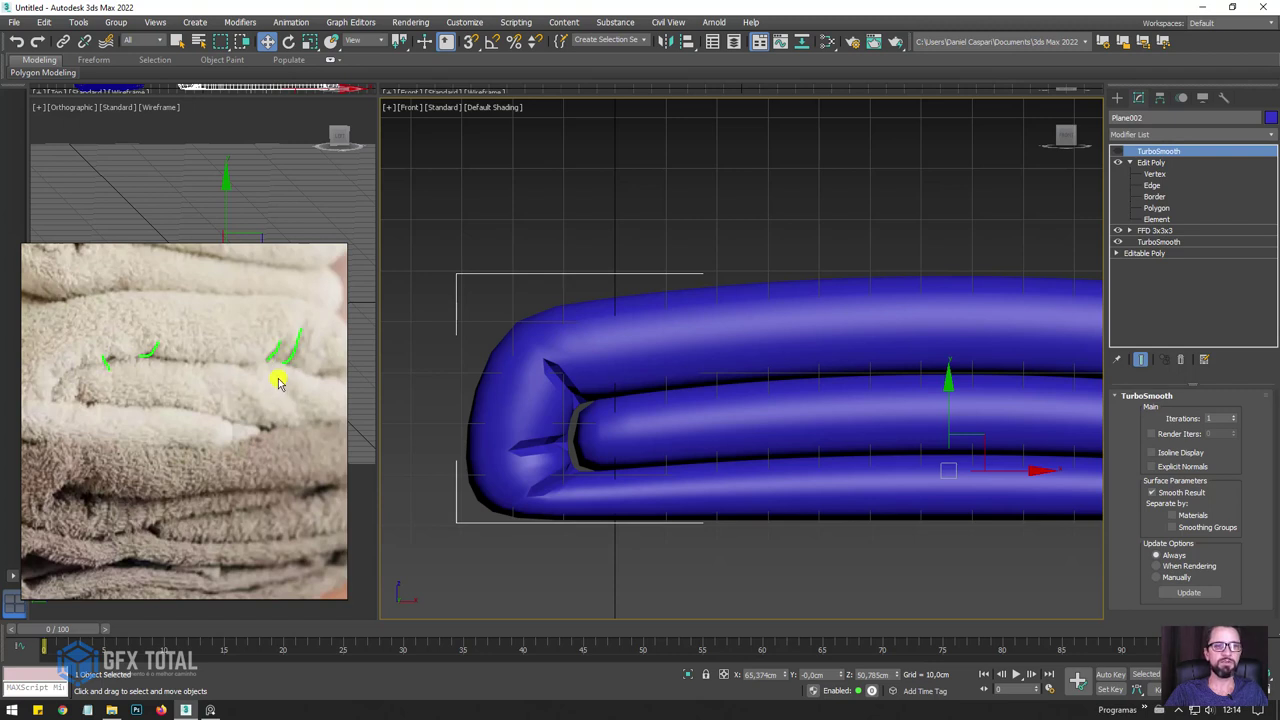
Re-enable the top TurboSmooth and select the vertex at the pinched crease.
{"action": "left_click", "coordinate": [1118, 151]}
{"action": "scroll", "coordinate": [655, 363], "scroll_direction": "up", "scroll_amount": 2}
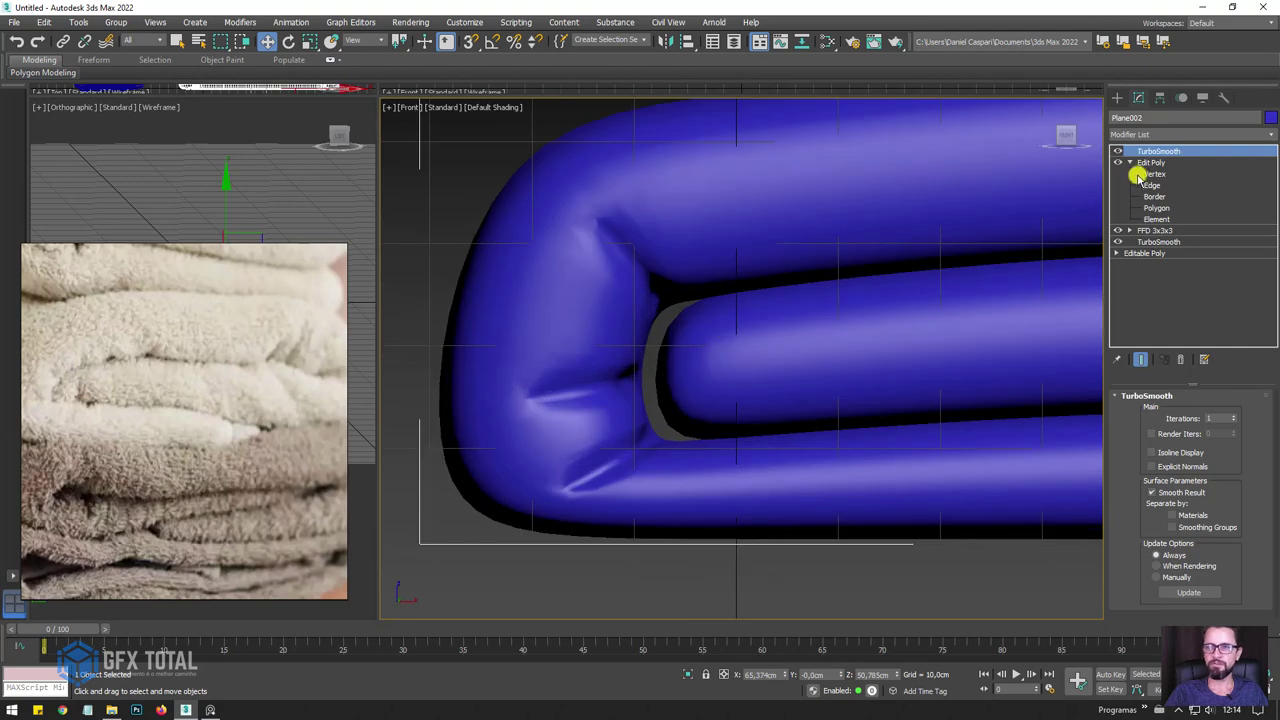
{"action": "left_click", "coordinate": [1154, 174]}
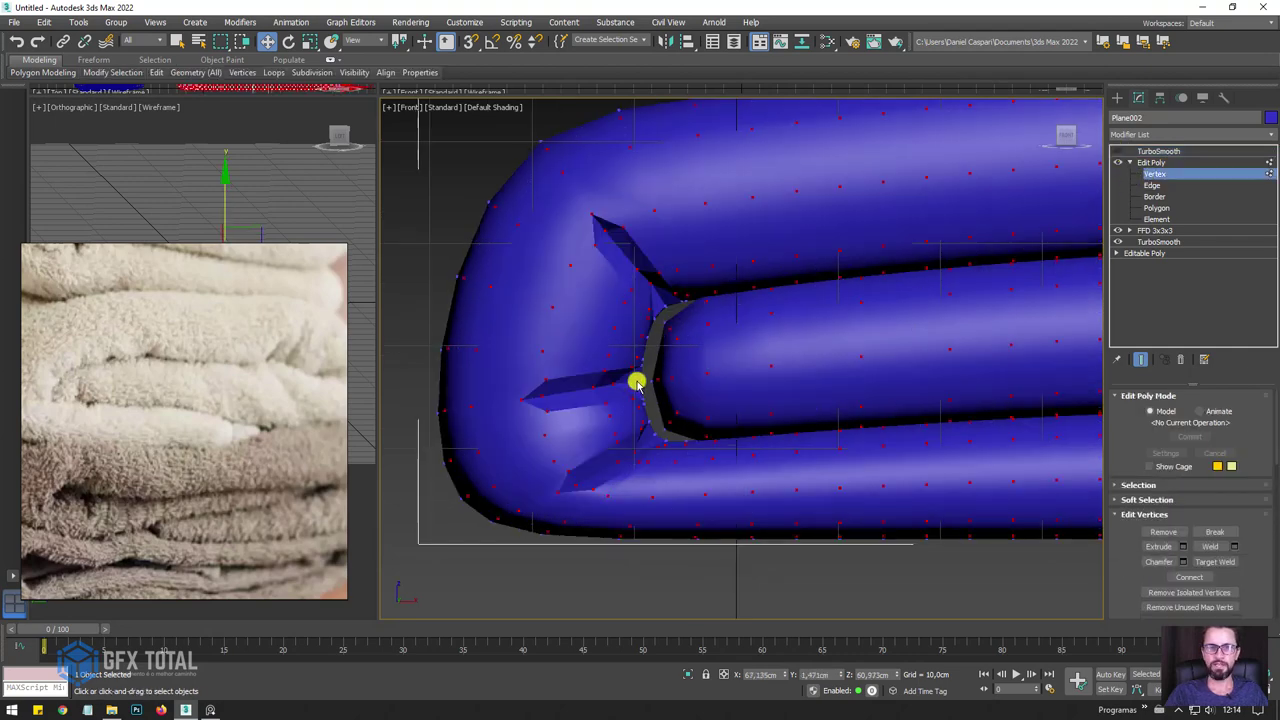
{"action": "left_click", "coordinate": [637, 382]}
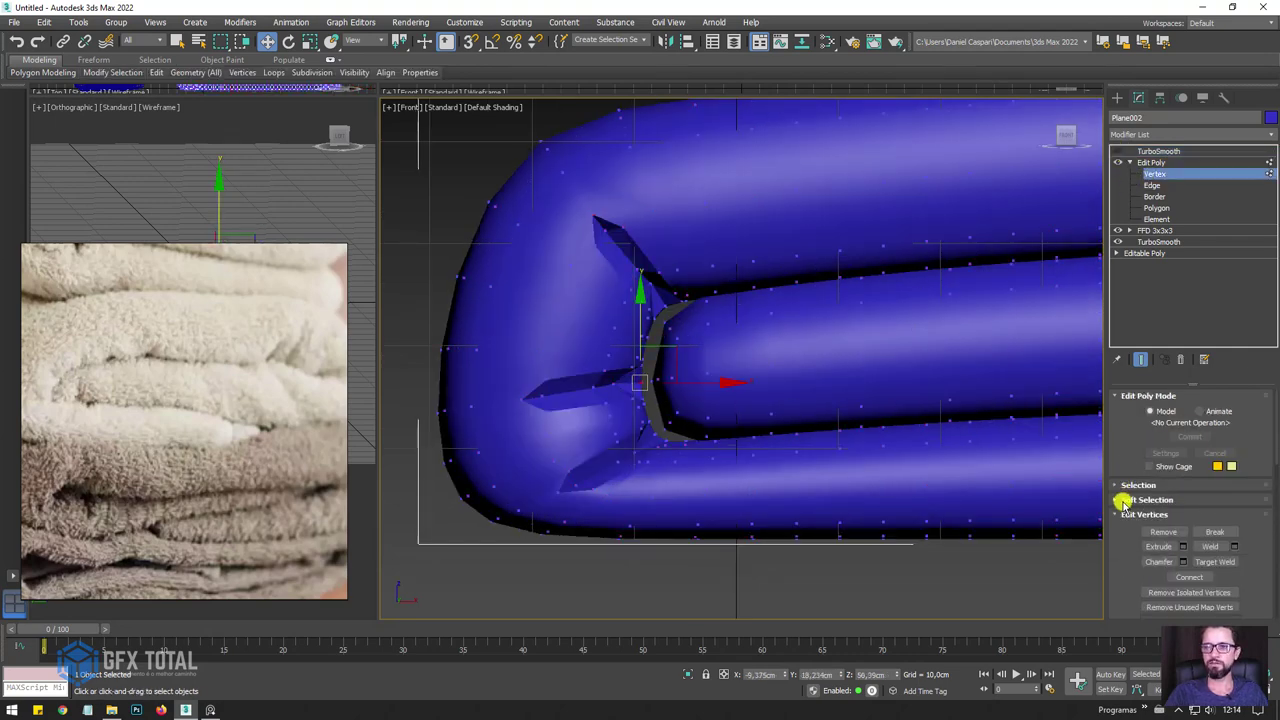
Turn on Soft Selection with Edge Distance 100 and a 31,6cm falloff.
{"action": "left_click", "coordinate": [1123, 500]}
{"action": "left_click", "coordinate": [1152, 442]}
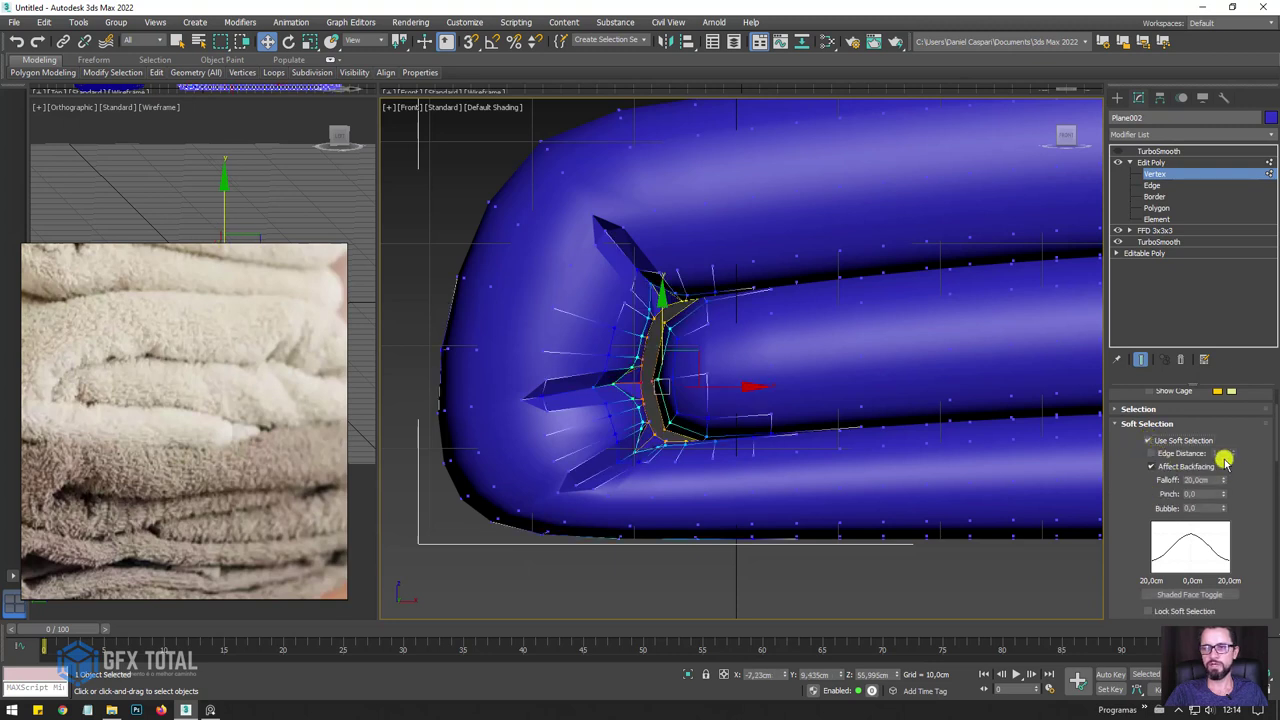
{"action": "left_click", "coordinate": [1170, 454]}
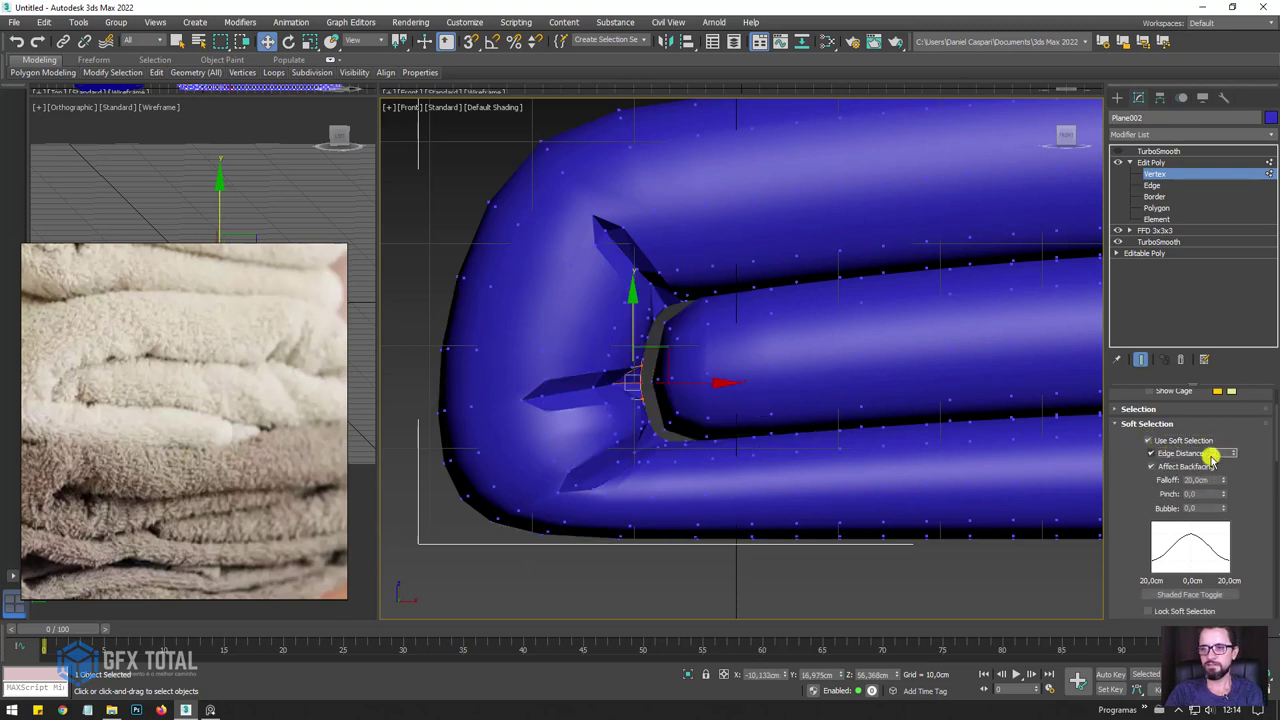
{"action": "key", "text": "Return"}
{"action": "left_click_drag", "start_coordinate": [1225, 479], "coordinate": [1208, 434]}
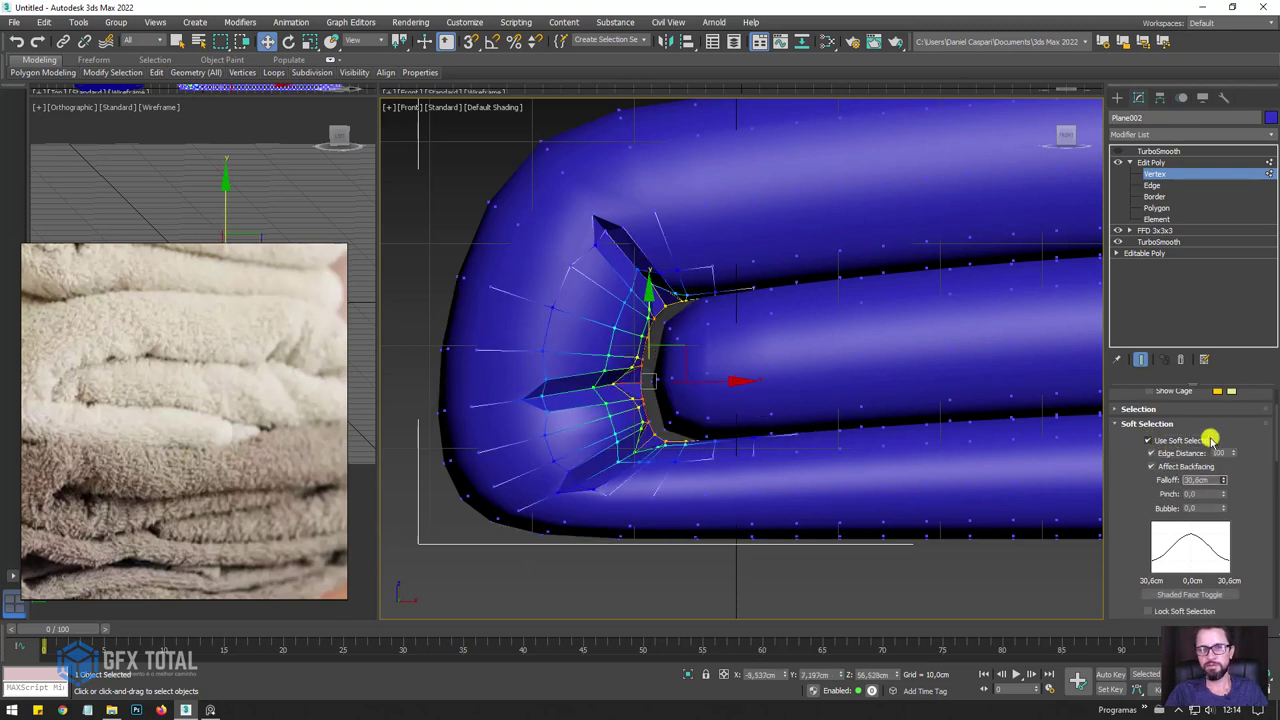
Shift the crease vertices sideways, then turn soft selection off and show wireframe edges.
{"action": "left_click_drag", "start_coordinate": [706, 380], "coordinate": [731, 377]}
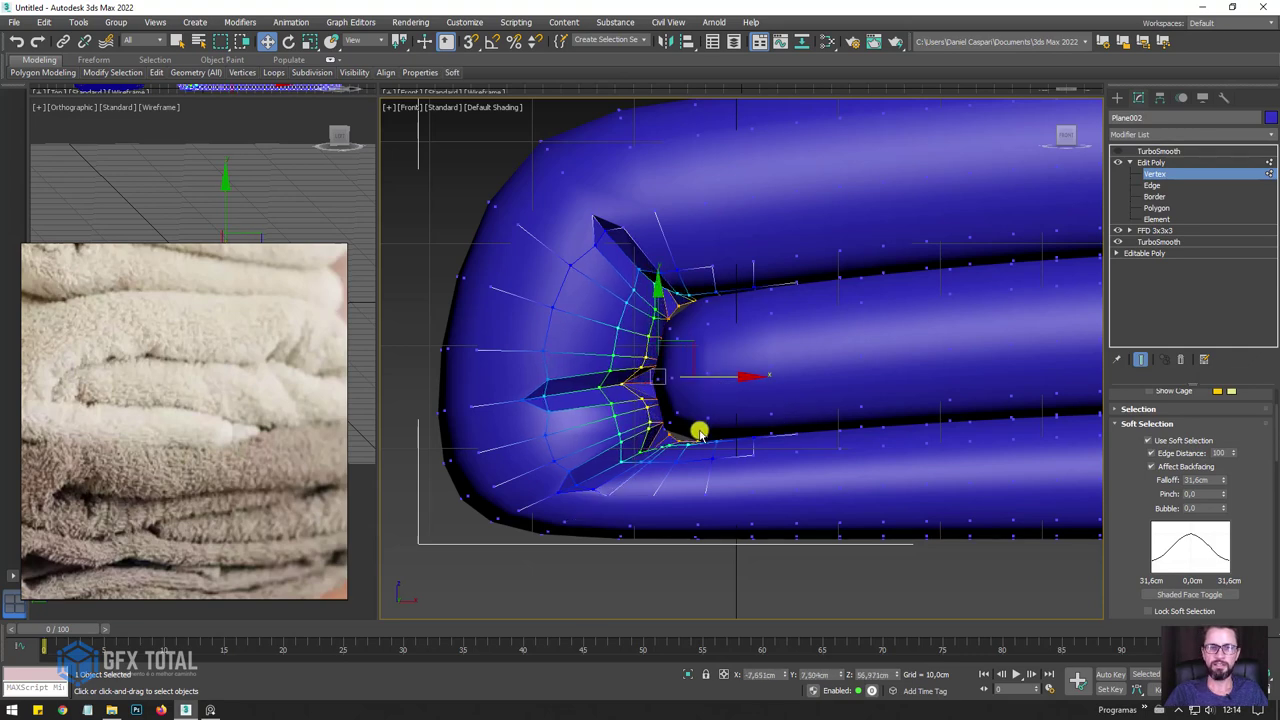
{"action": "left_click", "coordinate": [680, 444]}
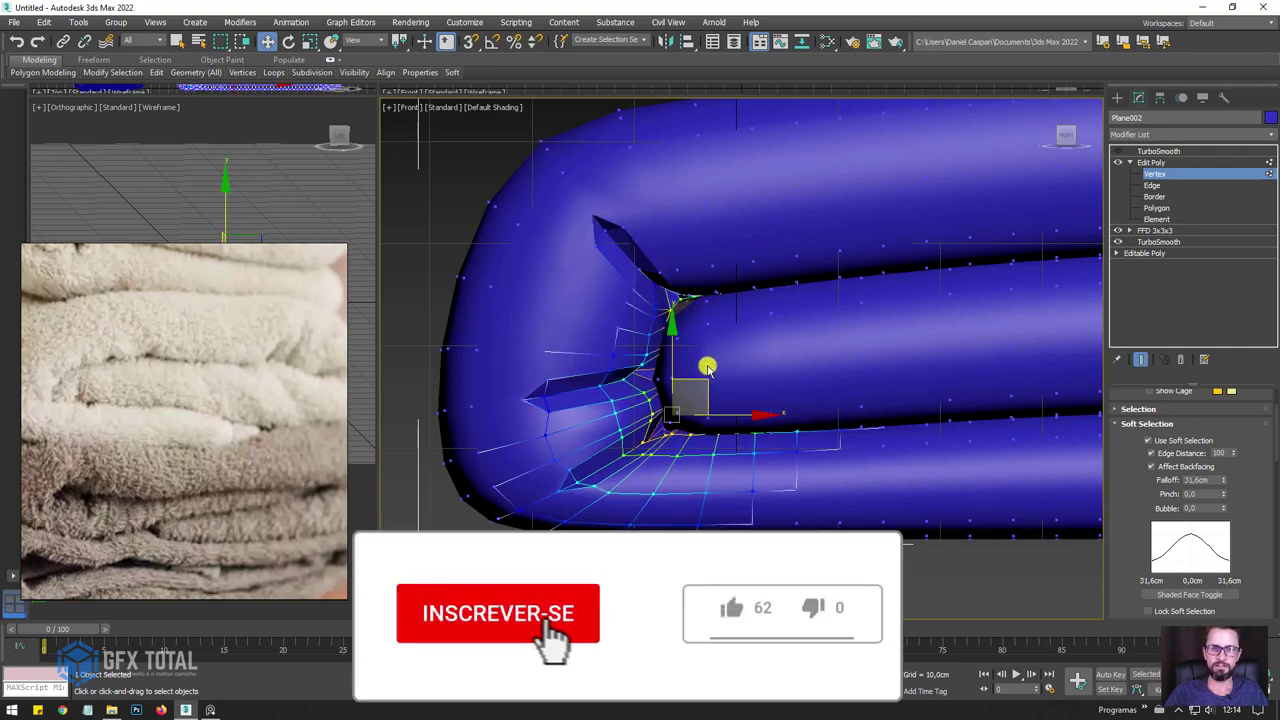
{"action": "scroll", "coordinate": [690, 290], "scroll_direction": "down", "scroll_amount": 1}
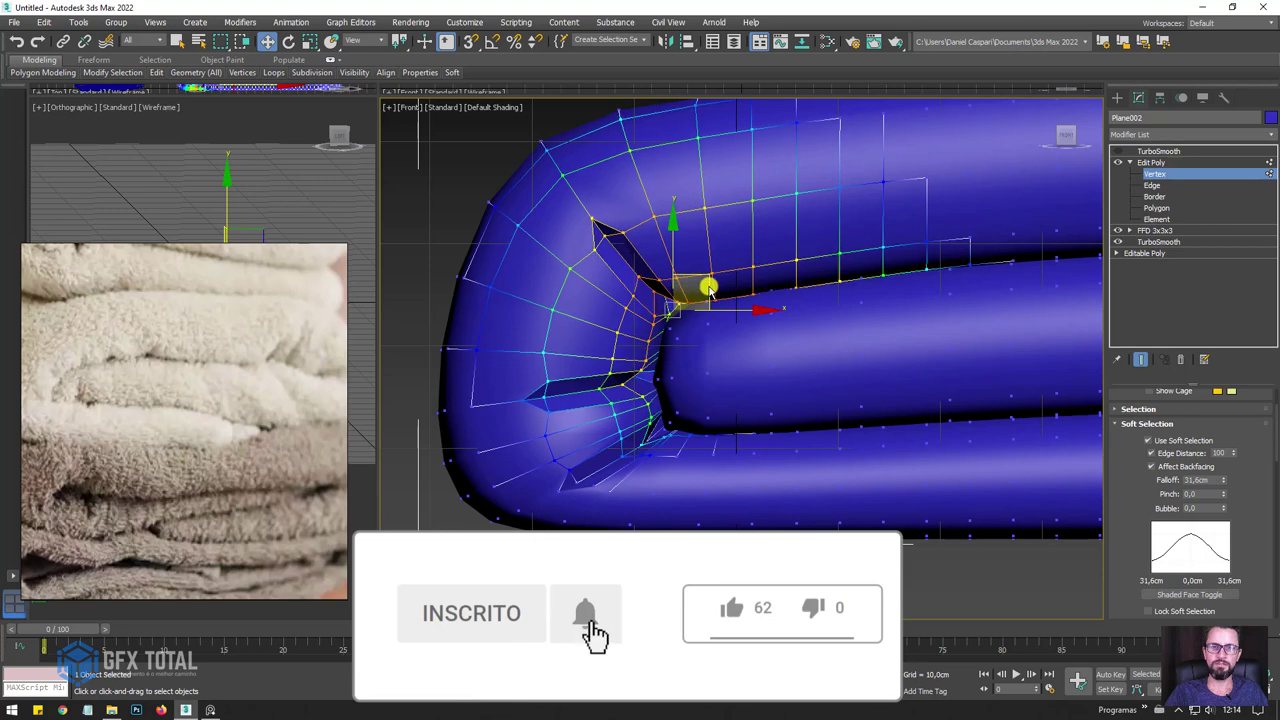
{"action": "scroll", "coordinate": [840, 316], "scroll_direction": "down", "scroll_amount": 2}
{"action": "scroll", "coordinate": [840, 316], "scroll_direction": "down", "scroll_amount": 2}
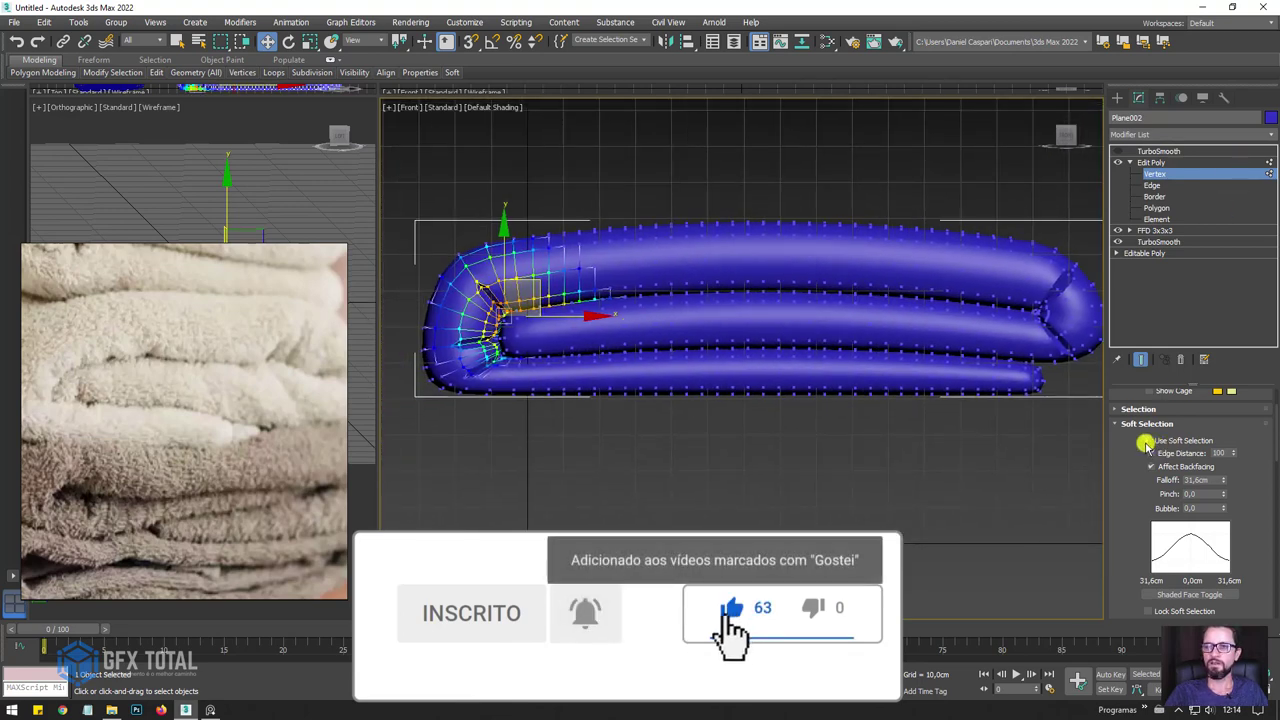
{"action": "left_click", "coordinate": [1150, 440]}
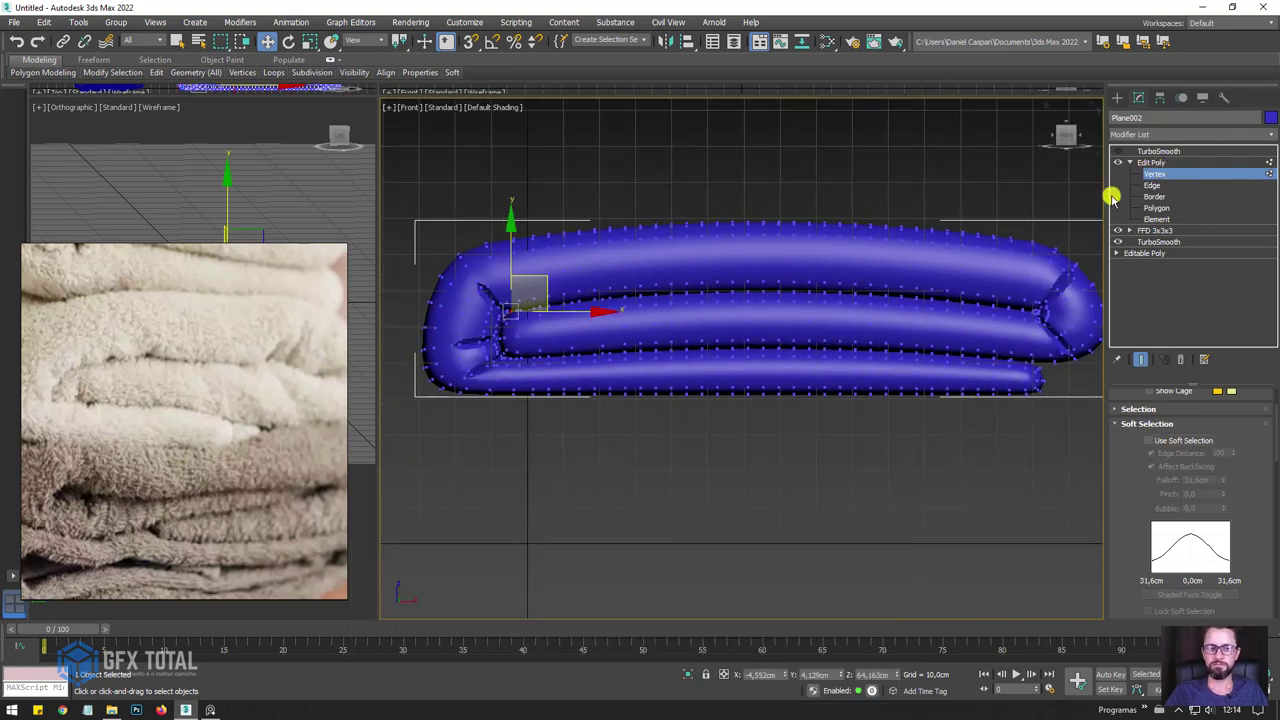
{"action": "key", "text": "F4"}
Select an edge along the towel's top fold in Edge mode.
{"action": "left_click", "coordinate": [1153, 186]}
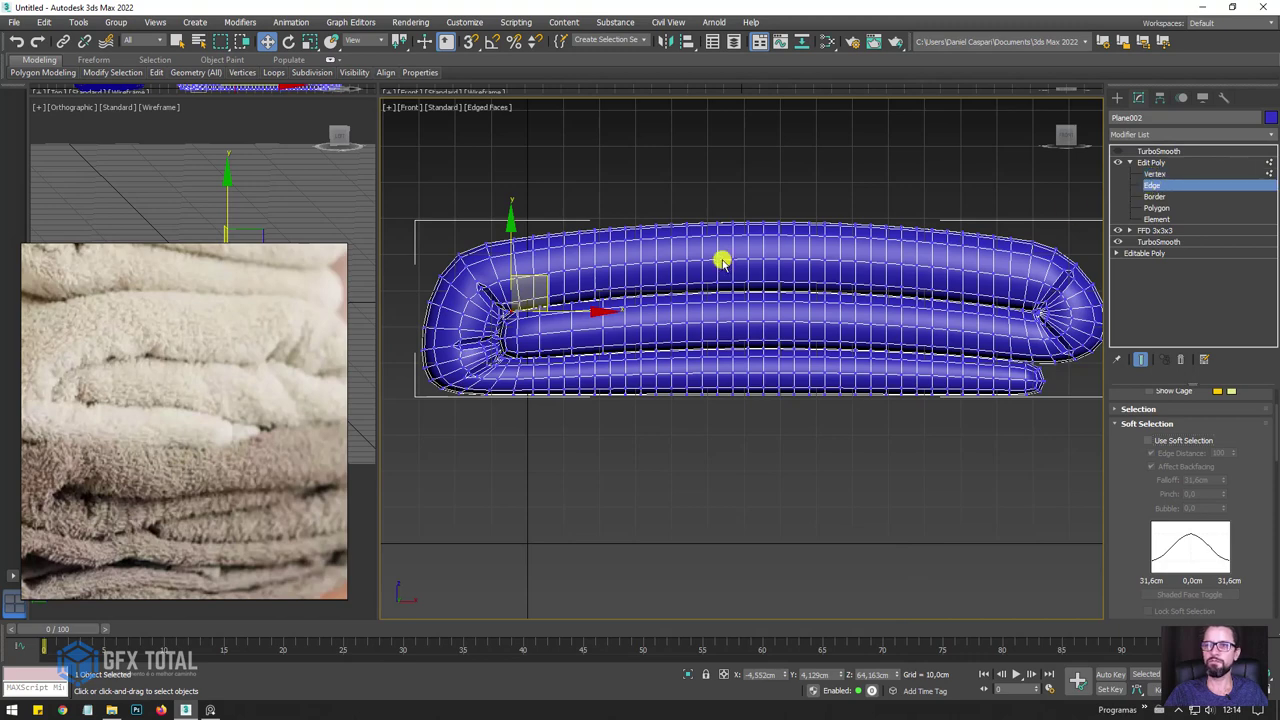
{"action": "scroll", "coordinate": [605, 288], "scroll_direction": "up", "scroll_amount": 4}
{"action": "left_click", "coordinate": [605, 300]}
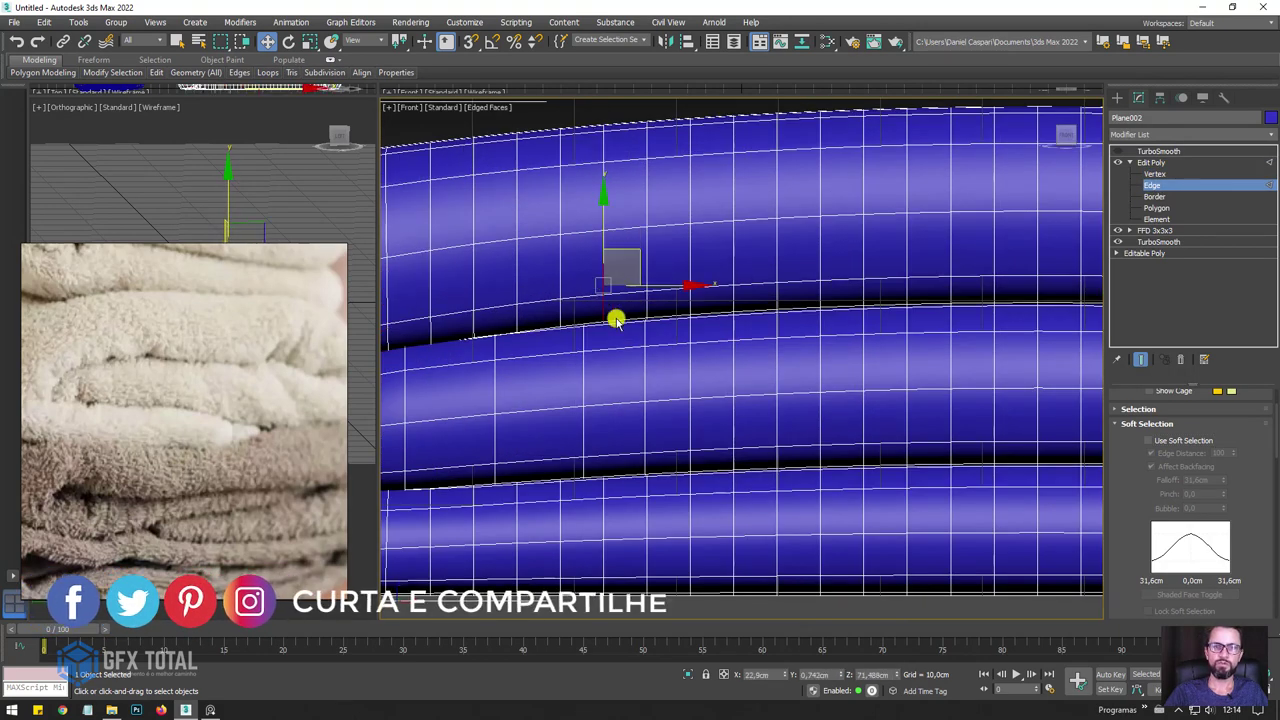
{"action": "scroll", "coordinate": [612, 305], "scroll_direction": "down", "scroll_amount": 2}
{"action": "scroll", "coordinate": [710, 295], "scroll_direction": "up", "scroll_amount": 2}
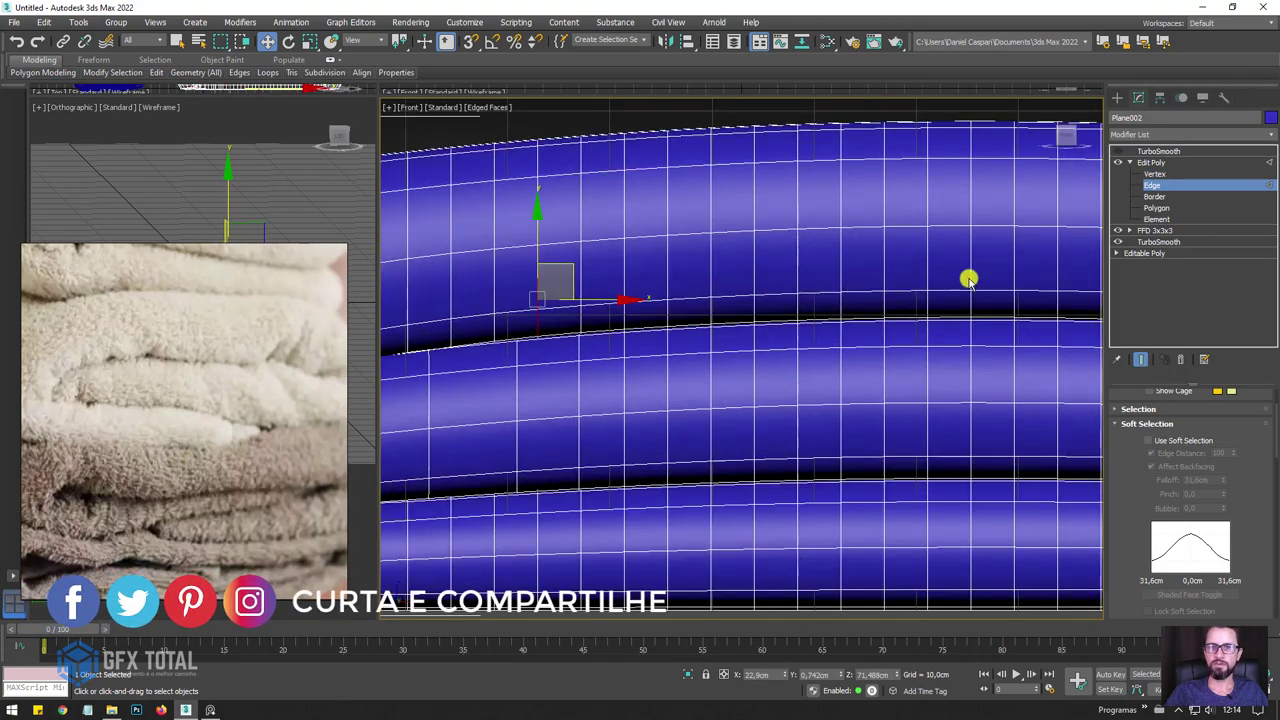
{"action": "scroll", "coordinate": [975, 310], "scroll_direction": "down", "scroll_amount": 3}
{"action": "scroll", "coordinate": [737, 306], "scroll_direction": "up", "scroll_amount": 1}
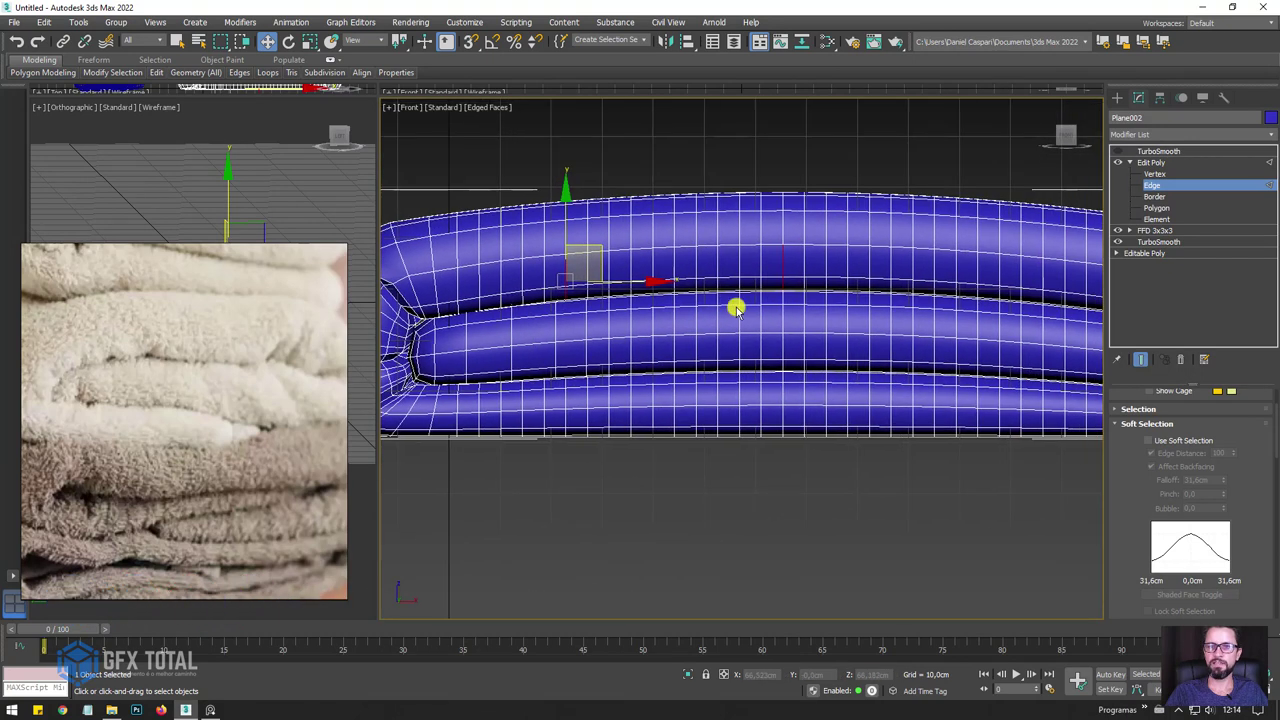
{"action": "scroll", "coordinate": [975, 285], "scroll_direction": "up", "scroll_amount": 1}
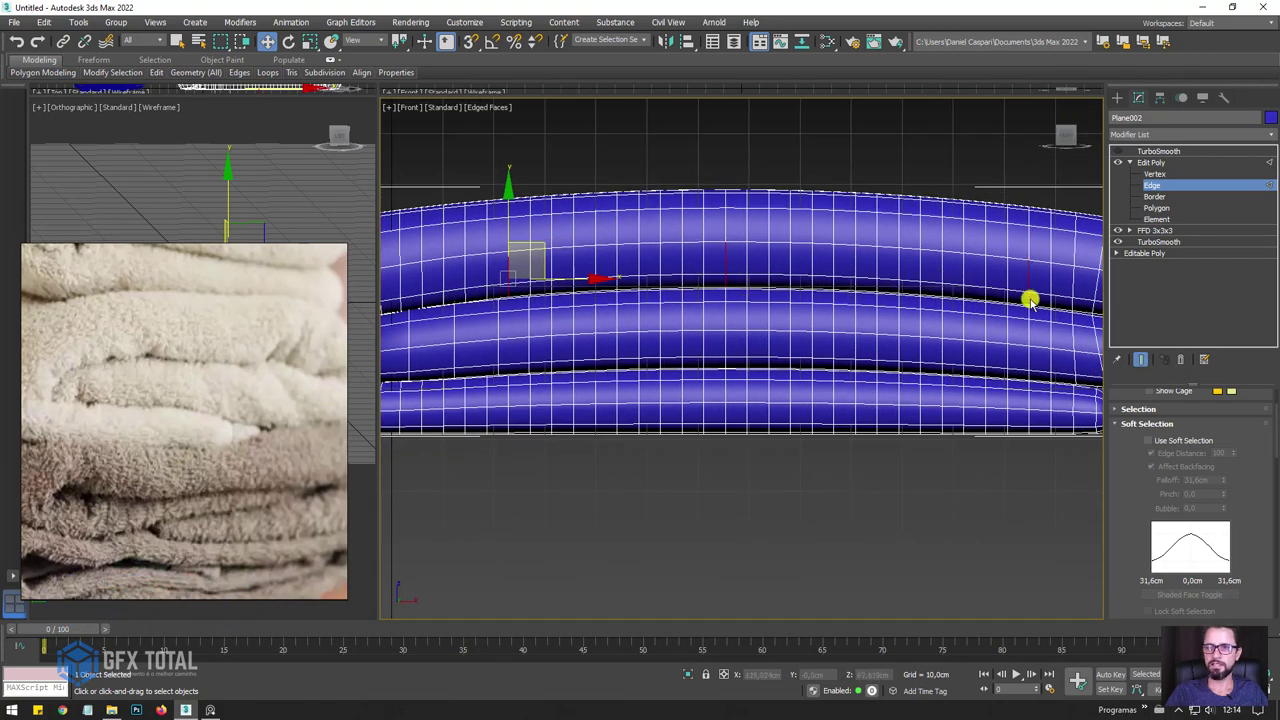
{"action": "scroll", "coordinate": [1030, 300], "scroll_direction": "down", "scroll_amount": 3}
{"action": "scroll", "coordinate": [724, 347], "scroll_direction": "up", "scroll_amount": 4}
{"action": "scroll", "coordinate": [668, 364], "scroll_direction": "down", "scroll_amount": 3}
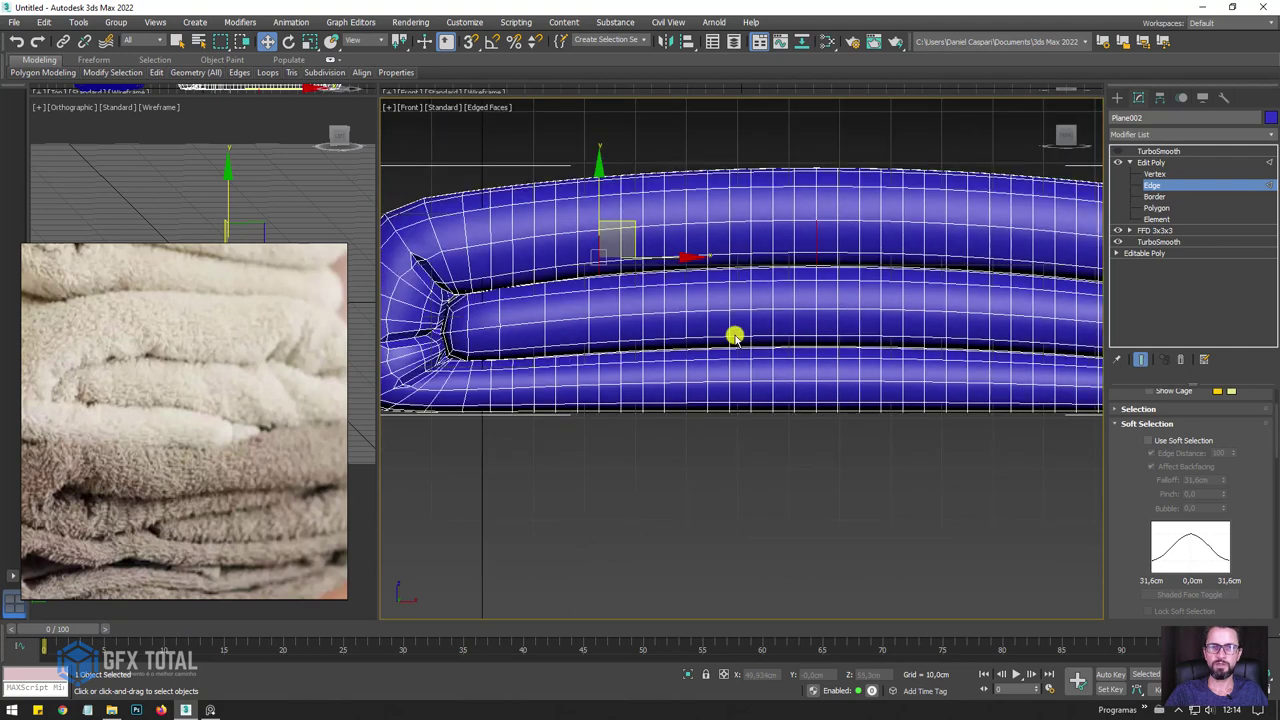
{"action": "scroll", "coordinate": [649, 310], "scroll_direction": "up", "scroll_amount": 2}
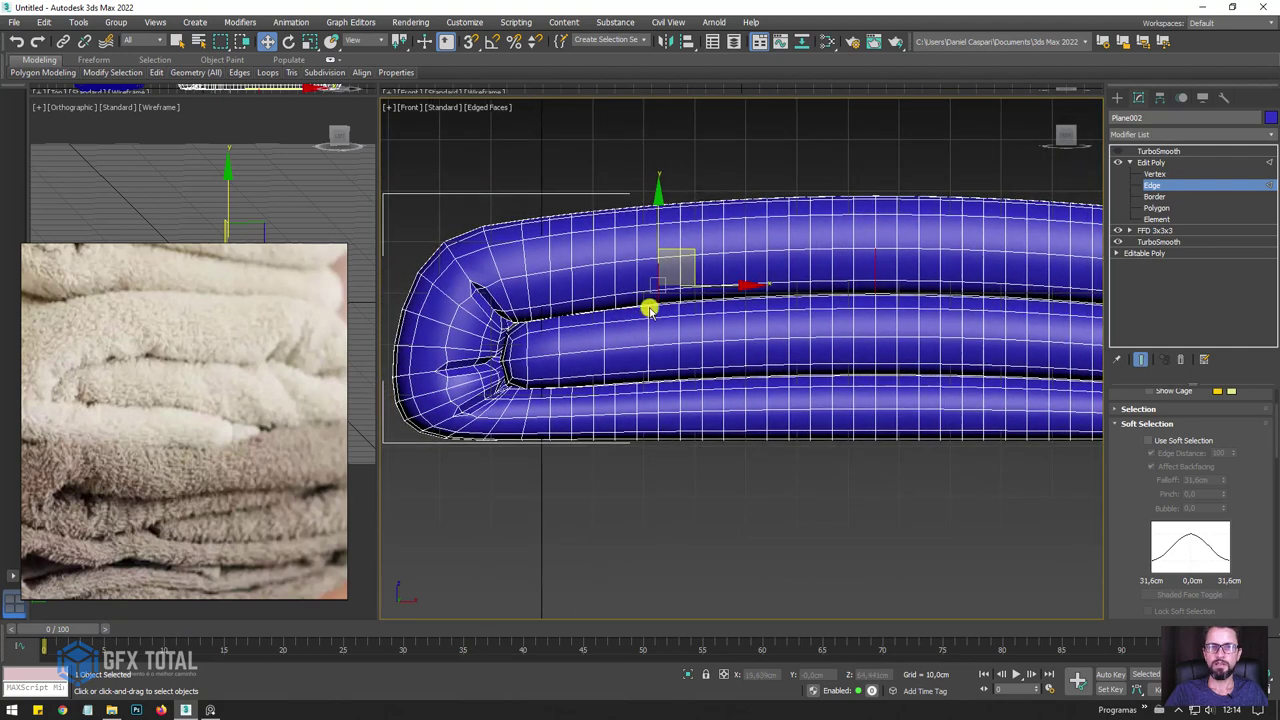
Raise the edge with soft selection at a 14.021 cm falloff to bulge the top layer.
{"action": "left_click", "coordinate": [1160, 441]}
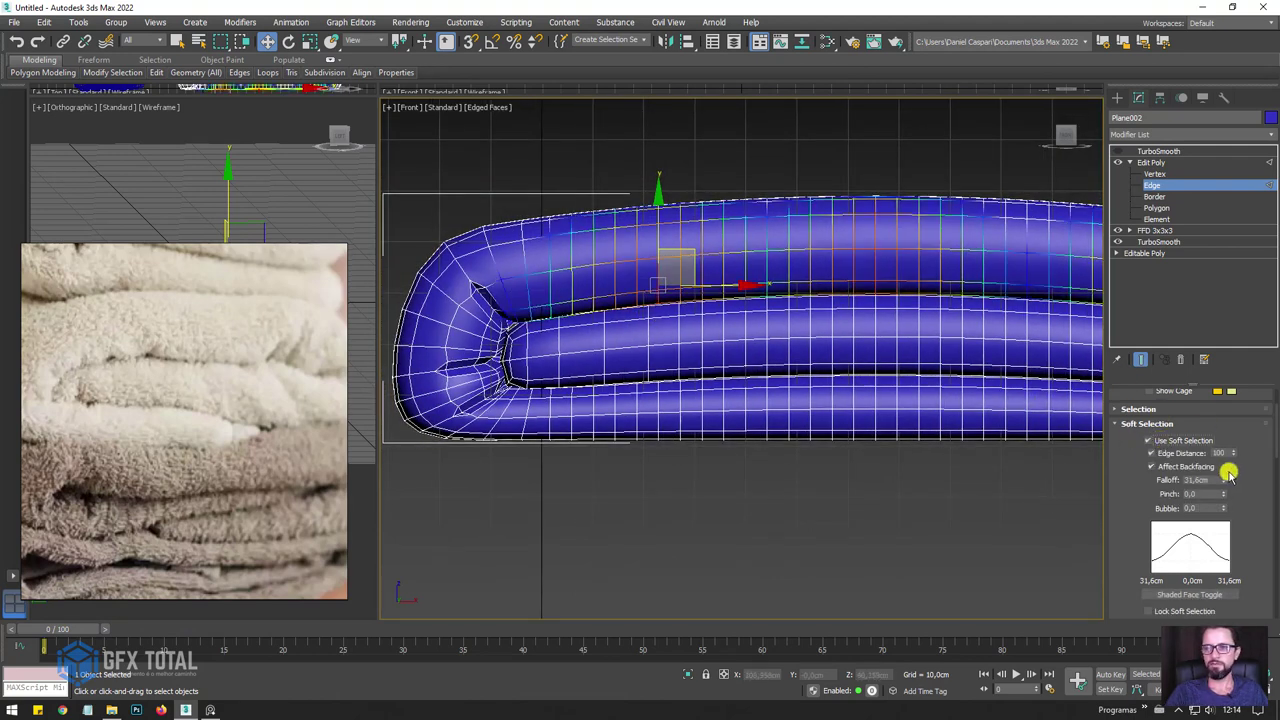
{"action": "scroll", "coordinate": [986, 423], "scroll_direction": "up", "scroll_amount": 2}
{"action": "scroll", "coordinate": [889, 380], "scroll_direction": "down", "scroll_amount": 2}
{"action": "mouse_move", "coordinate": [1223, 480]}
{"action": "left_mouse_down"}
{"action": "mouse_move", "coordinate": [1278, 458]}
{"action": "mouse_move", "coordinate": [1219, 530]}
{"action": "left_mouse_up"}
{"action": "scroll", "coordinate": [603, 251], "scroll_direction": "up", "scroll_amount": 2}
{"action": "scroll", "coordinate": [683, 276], "scroll_direction": "up", "scroll_amount": 1}
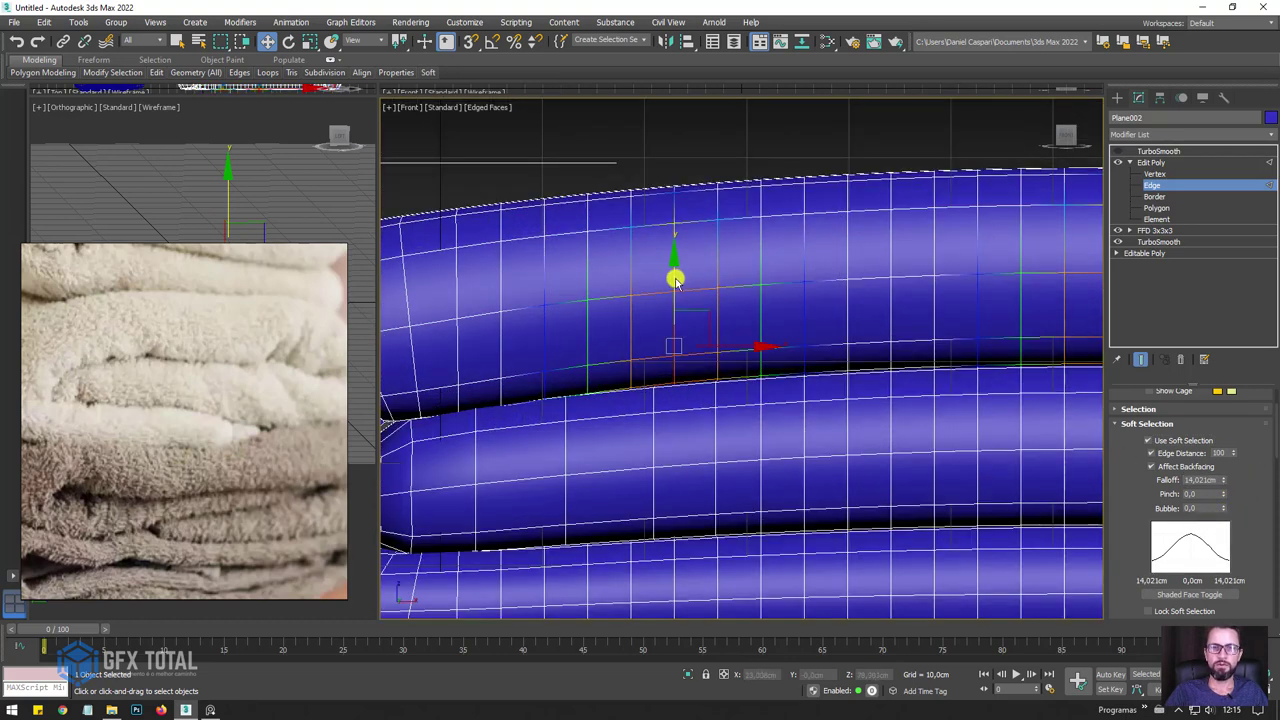
{"action": "left_click_drag", "start_coordinate": [675, 281], "coordinate": [670, 263]}
{"action": "scroll", "coordinate": [674, 261], "scroll_direction": "down", "scroll_amount": 2}
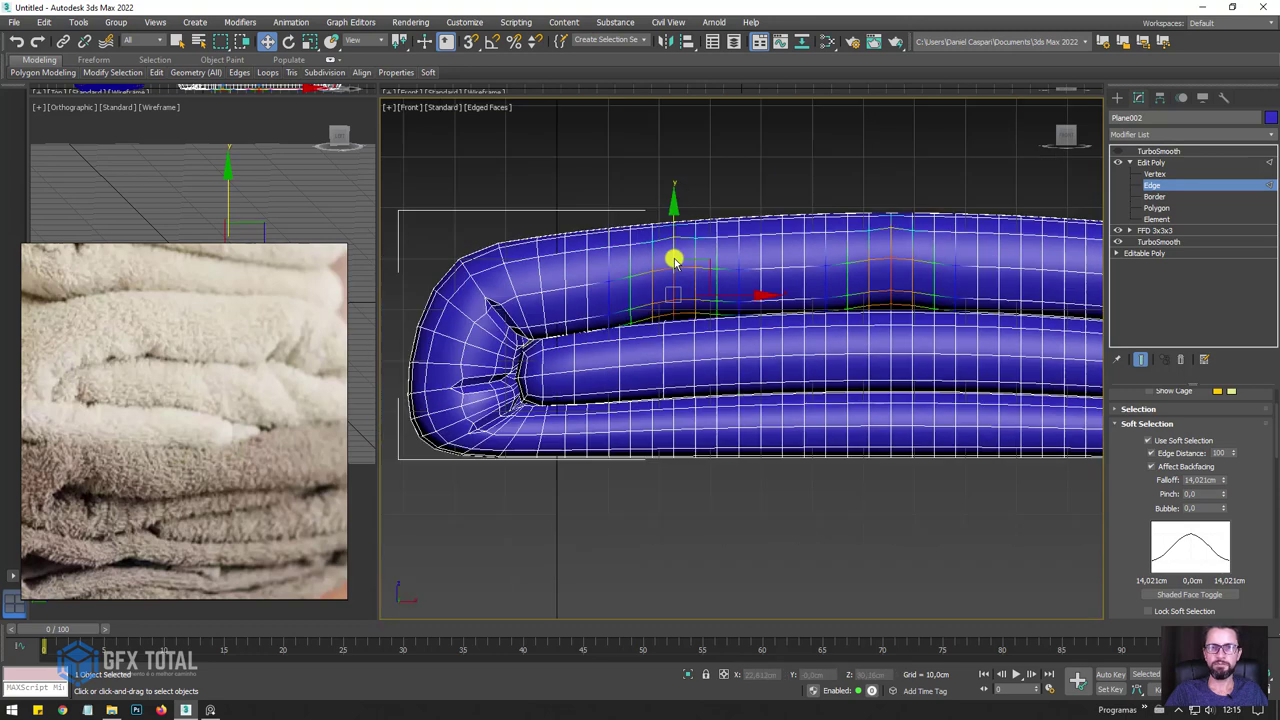
{"action": "scroll", "coordinate": [766, 309], "scroll_direction": "up", "scroll_amount": 3}
Switch to the Scale tool and turn soft selection off.
{"action": "key", "text": "r"}
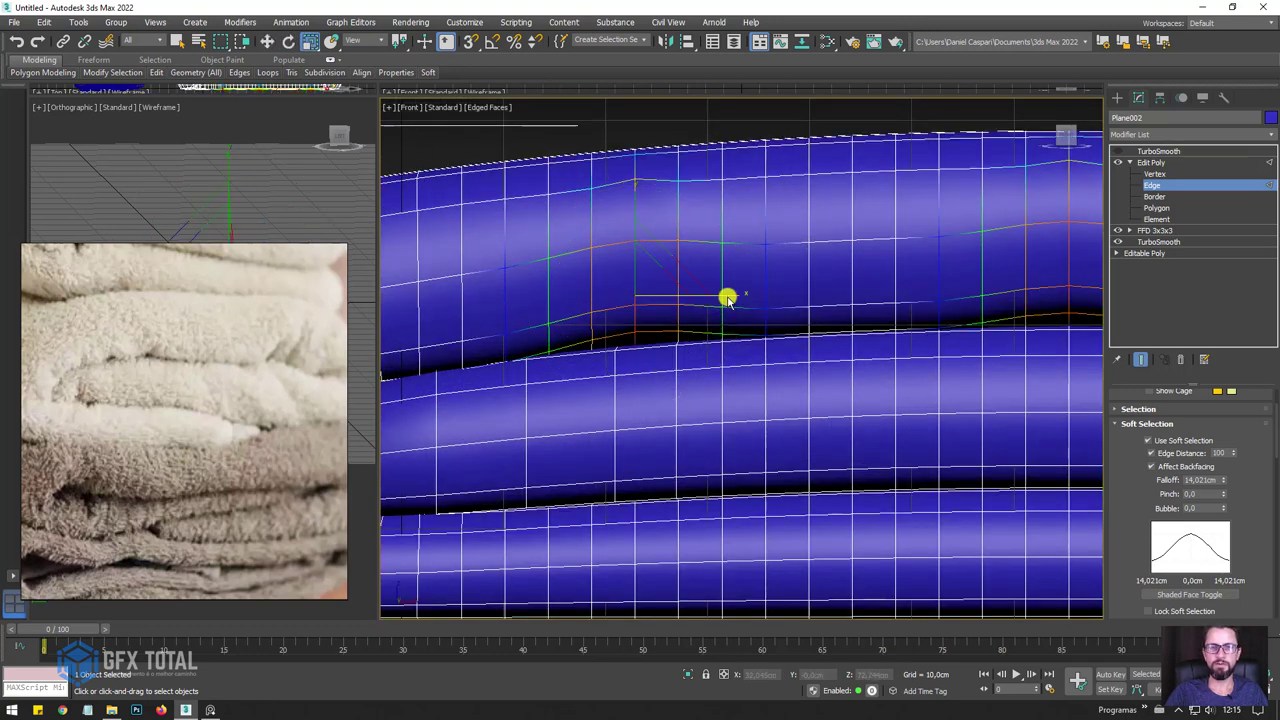
{"action": "middle_click_drag", "start_coordinate": [626, 303], "coordinate": [725, 322], "text": "alt"}
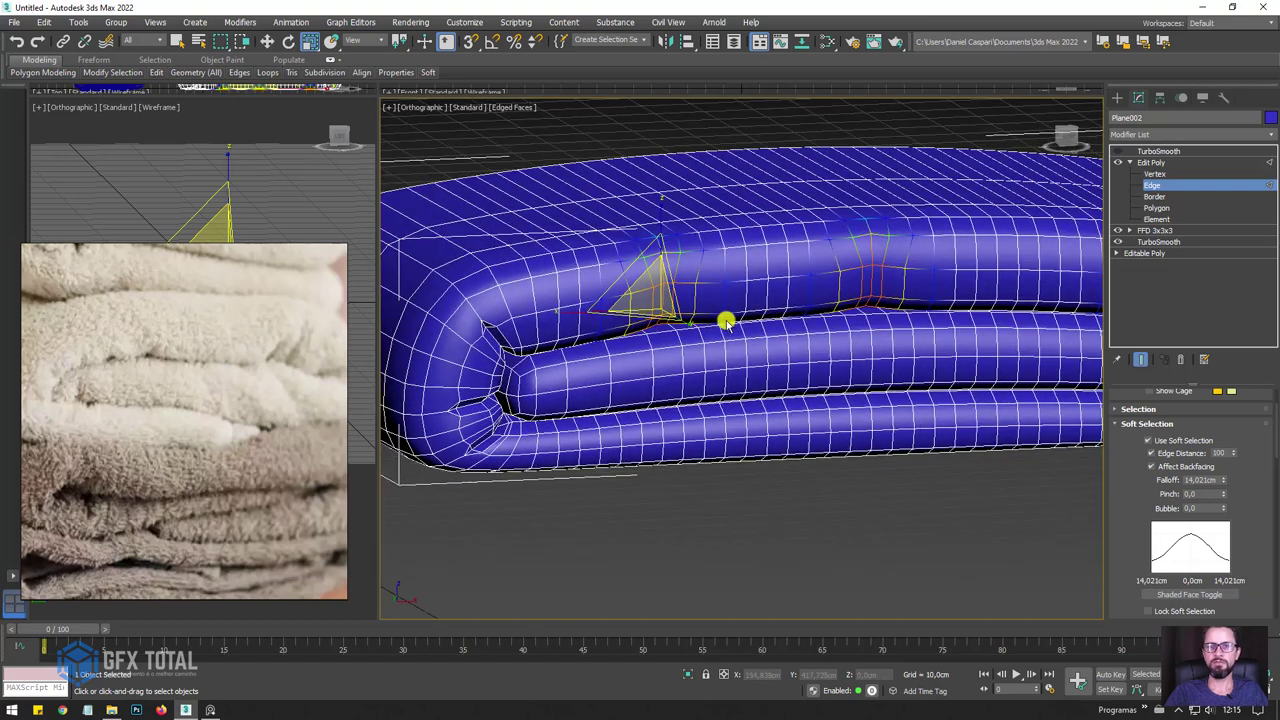
{"action": "scroll", "coordinate": [726, 321], "scroll_direction": "up", "scroll_amount": 3}
{"action": "left_click", "coordinate": [1155, 441]}
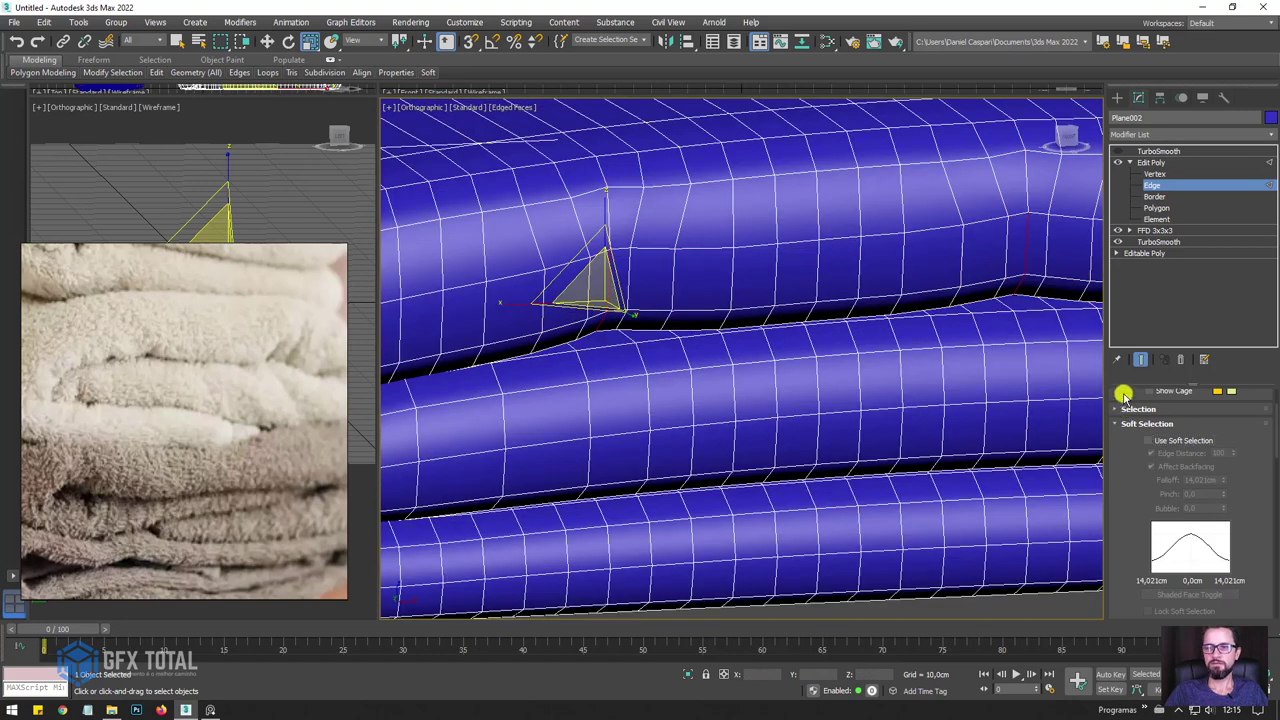
{"action": "scroll", "coordinate": [1143, 520], "scroll_direction": "down", "scroll_amount": 3}
{"action": "scroll", "coordinate": [1140, 500], "scroll_direction": "down", "scroll_amount": 2}
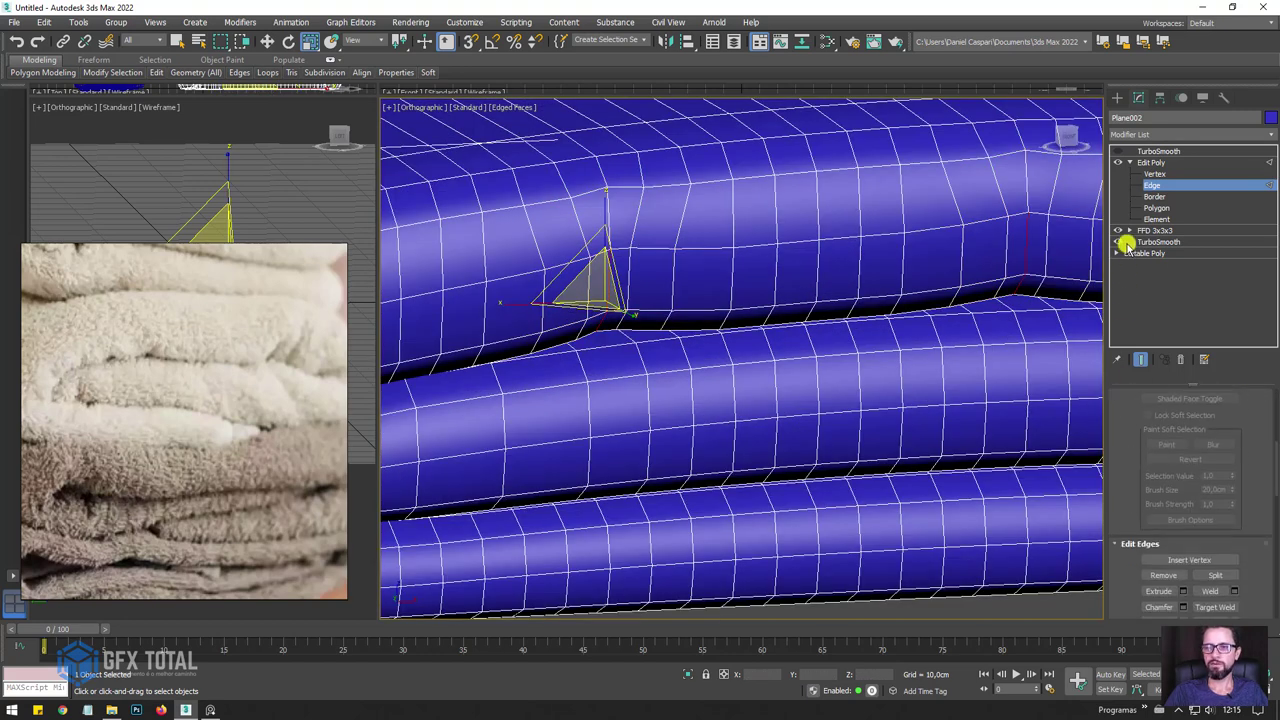
Extrude the selected edges into the towel as a crease.
{"action": "left_click", "coordinate": [1183, 589]}
{"action": "middle_click_drag", "start_coordinate": [749, 329], "coordinate": [694, 320]}
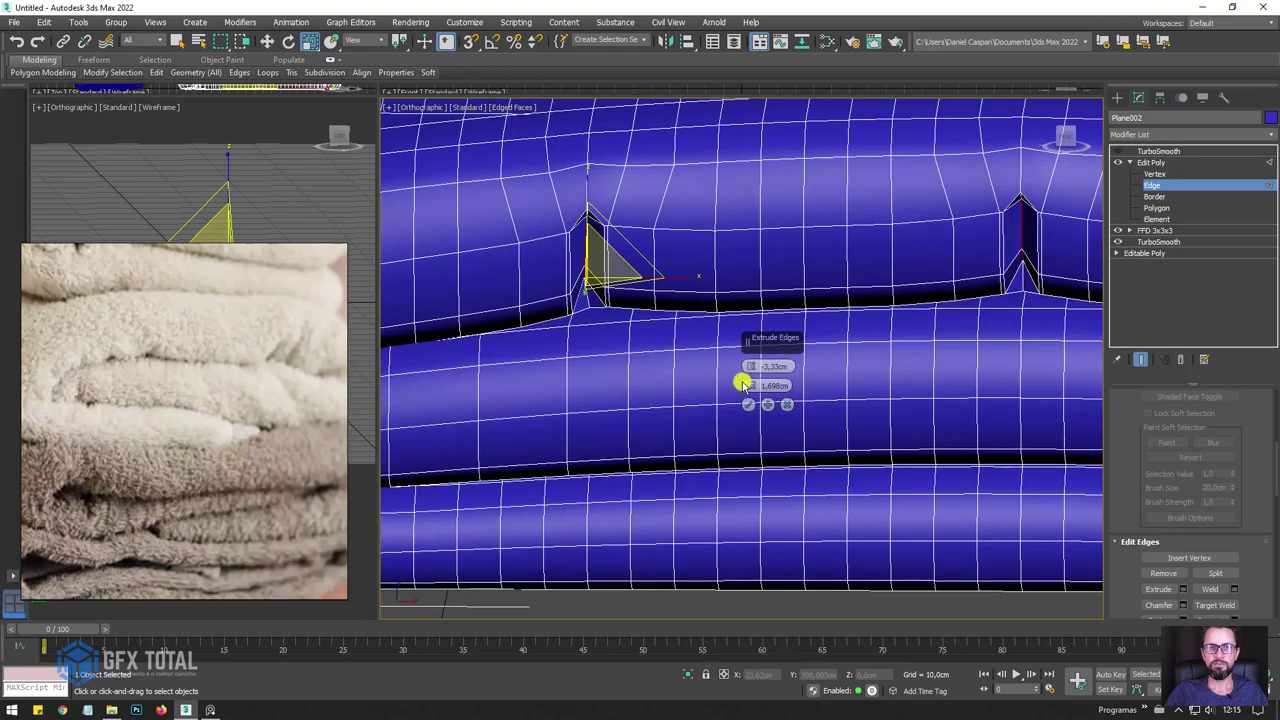
{"action": "left_click", "coordinate": [748, 404]}
{"action": "scroll", "coordinate": [780, 380], "scroll_direction": "down", "scroll_amount": 5}
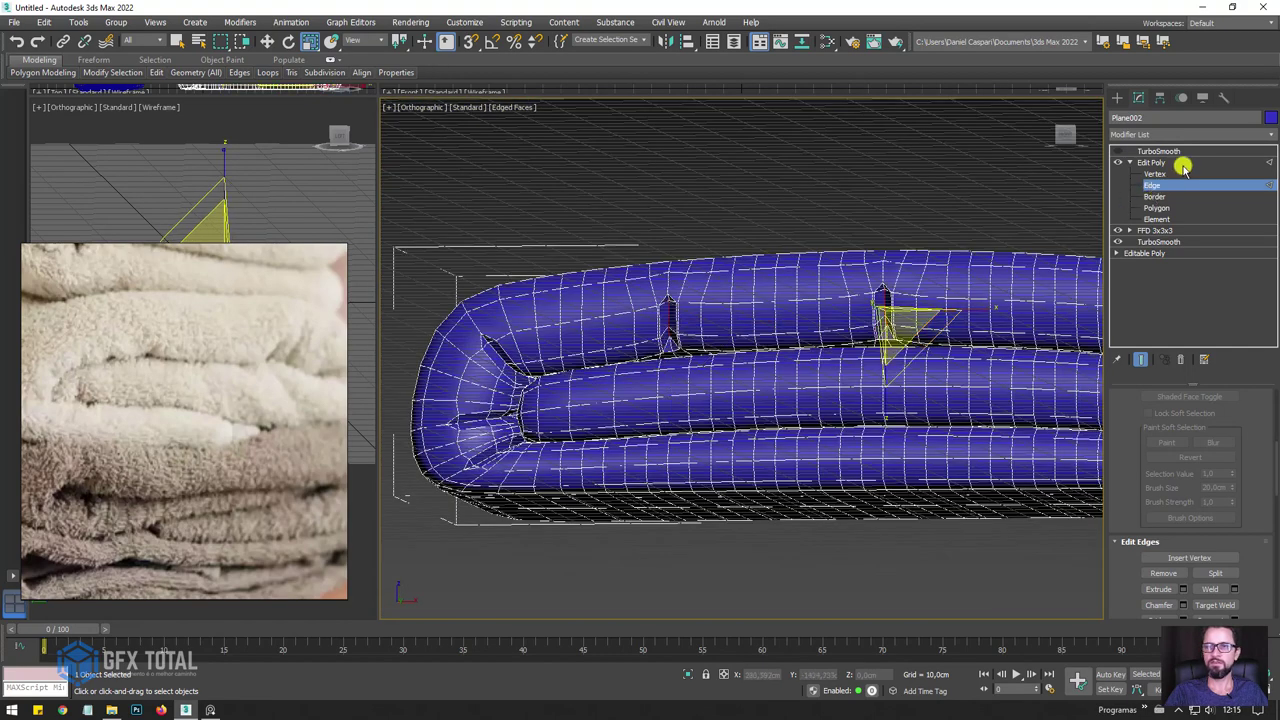
Relax the vertices around the new creases.
{"action": "left_click", "coordinate": [1183, 172]}
{"action": "middle_click_drag", "start_coordinate": [914, 214], "coordinate": [523, 184], "text": "alt"}
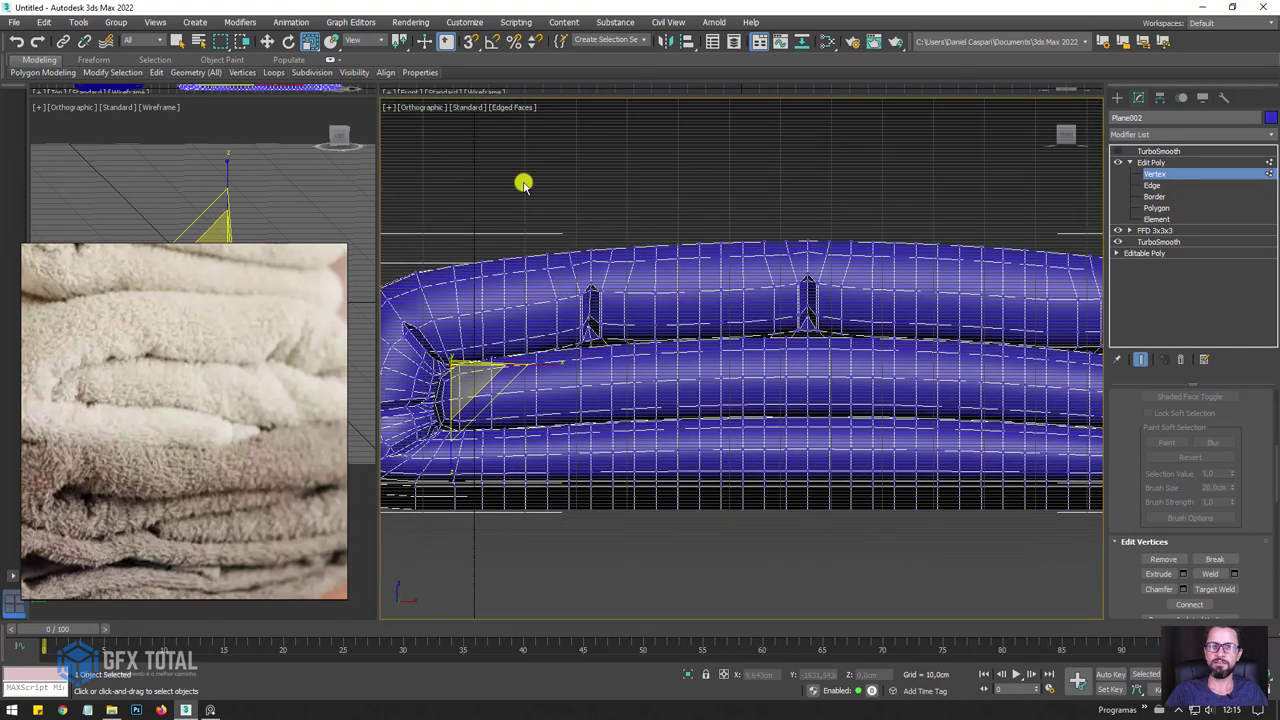
{"action": "mouse_move", "coordinate": [997, 400]}
{"action": "middle_mouse_down", "text": "alt"}
{"action": "mouse_move", "coordinate": [880, 355]}
{"action": "mouse_move", "coordinate": [620, 143]}
{"action": "middle_mouse_up", "text": "alt"}
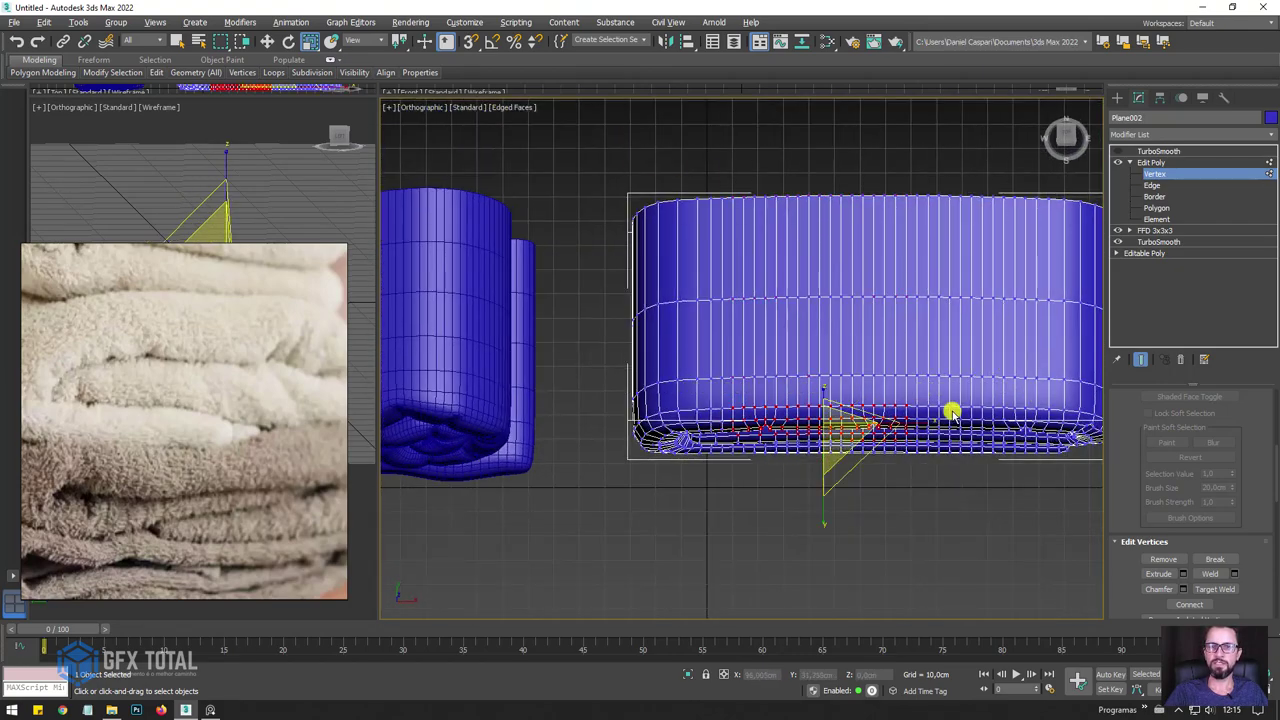
{"action": "mouse_move", "coordinate": [951, 409]}
{"action": "middle_mouse_down", "text": "alt"}
{"action": "mouse_move", "coordinate": [946, 380]}
{"action": "mouse_move", "coordinate": [846, 436]}
{"action": "middle_mouse_up", "text": "alt"}
{"action": "left_click_drag", "start_coordinate": [1132, 506], "coordinate": [1130, 320]}
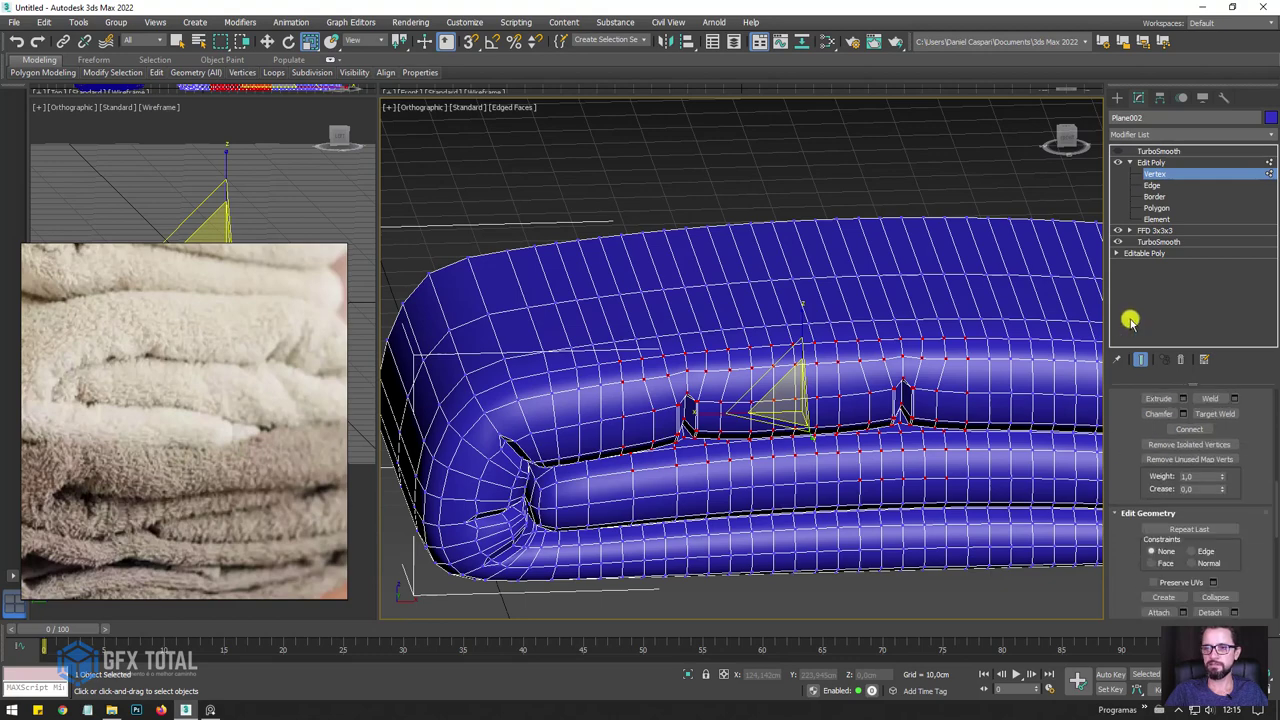
{"action": "scroll", "coordinate": [1200, 480], "scroll_direction": "down", "scroll_amount": 3}
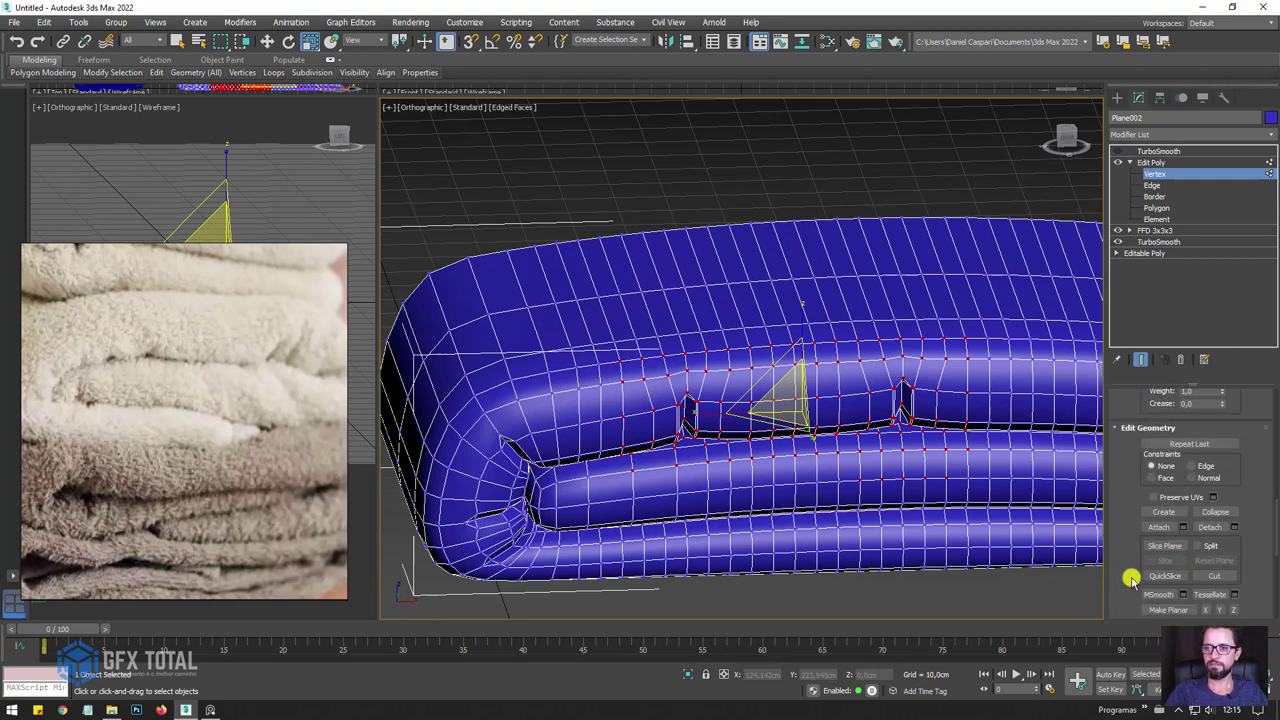
{"action": "scroll", "coordinate": [1160, 530], "scroll_direction": "down", "scroll_amount": 3}
{"action": "left_click", "coordinate": [1189, 480]}
{"action": "middle_click_drag", "start_coordinate": [848, 414], "coordinate": [865, 240], "text": "alt"}
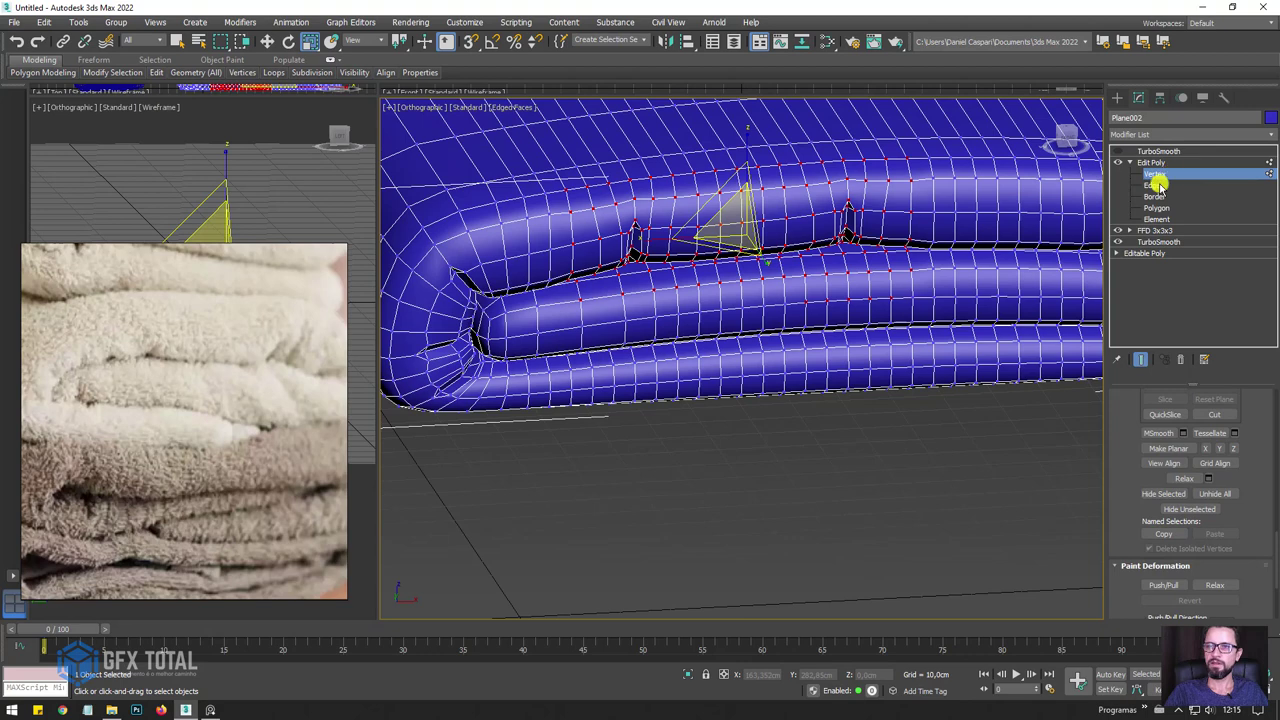
Select an edge on the towel's bottom fold and extend it to a full loop.
{"action": "left_click", "coordinate": [1153, 185]}
{"action": "middle_click_drag", "start_coordinate": [646, 366], "coordinate": [622, 358], "text": "alt"}
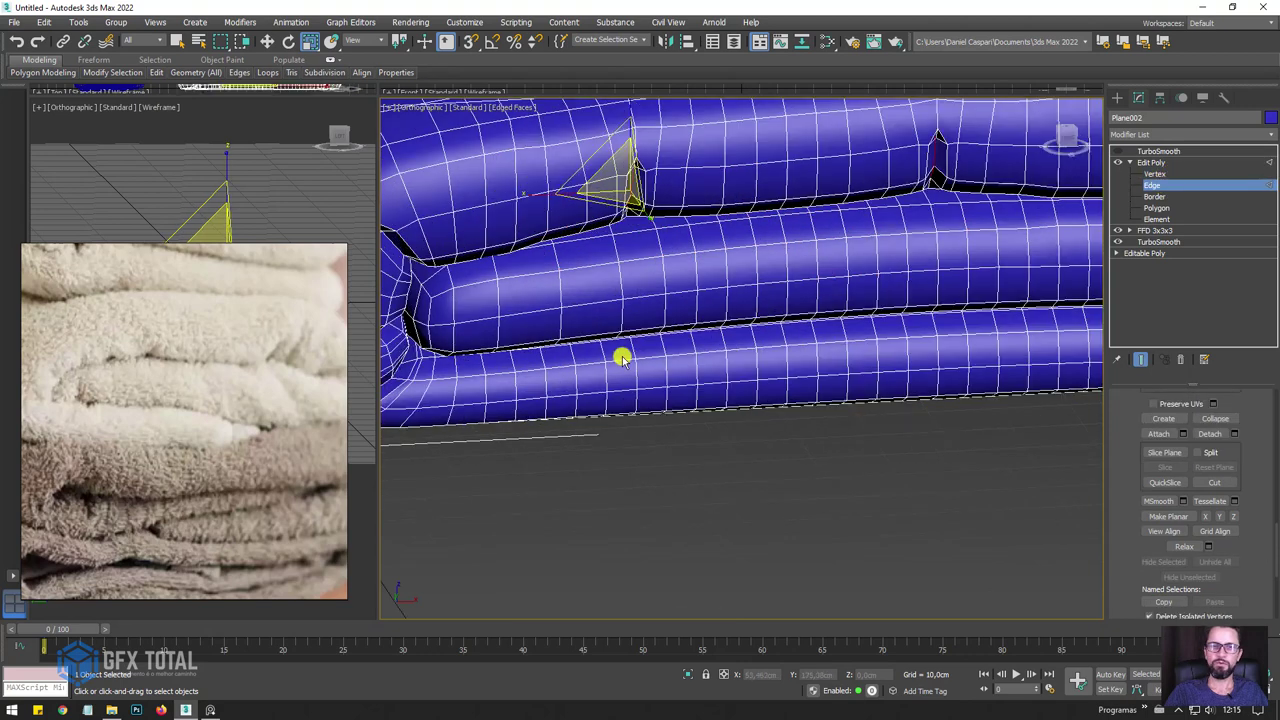
{"action": "left_click", "coordinate": [540, 360]}
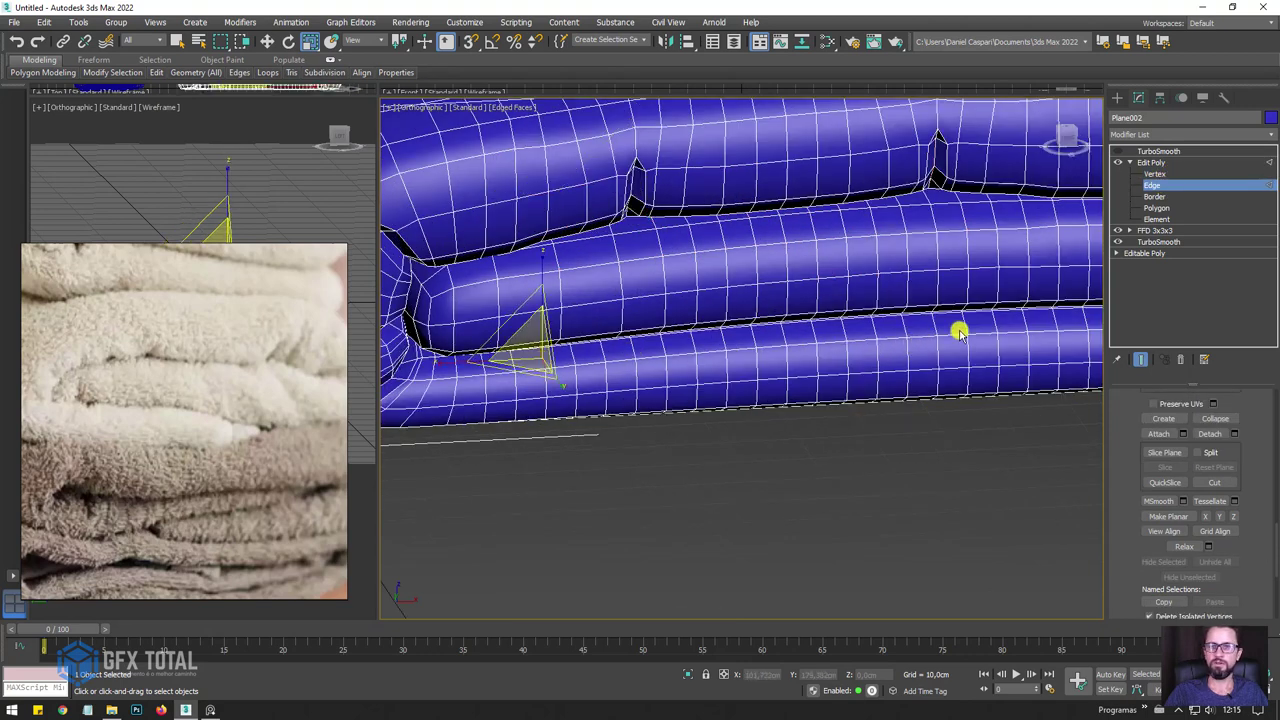
{"action": "mouse_move", "coordinate": [943, 337]}
{"action": "middle_mouse_down", "text": "alt"}
{"action": "mouse_move", "coordinate": [727, 352]}
{"action": "mouse_move", "coordinate": [653, 316]}
{"action": "mouse_move", "coordinate": [960, 374]}
{"action": "mouse_move", "coordinate": [846, 343]}
{"action": "middle_mouse_up", "text": "alt"}
{"action": "left_click", "coordinate": [884, 330]}
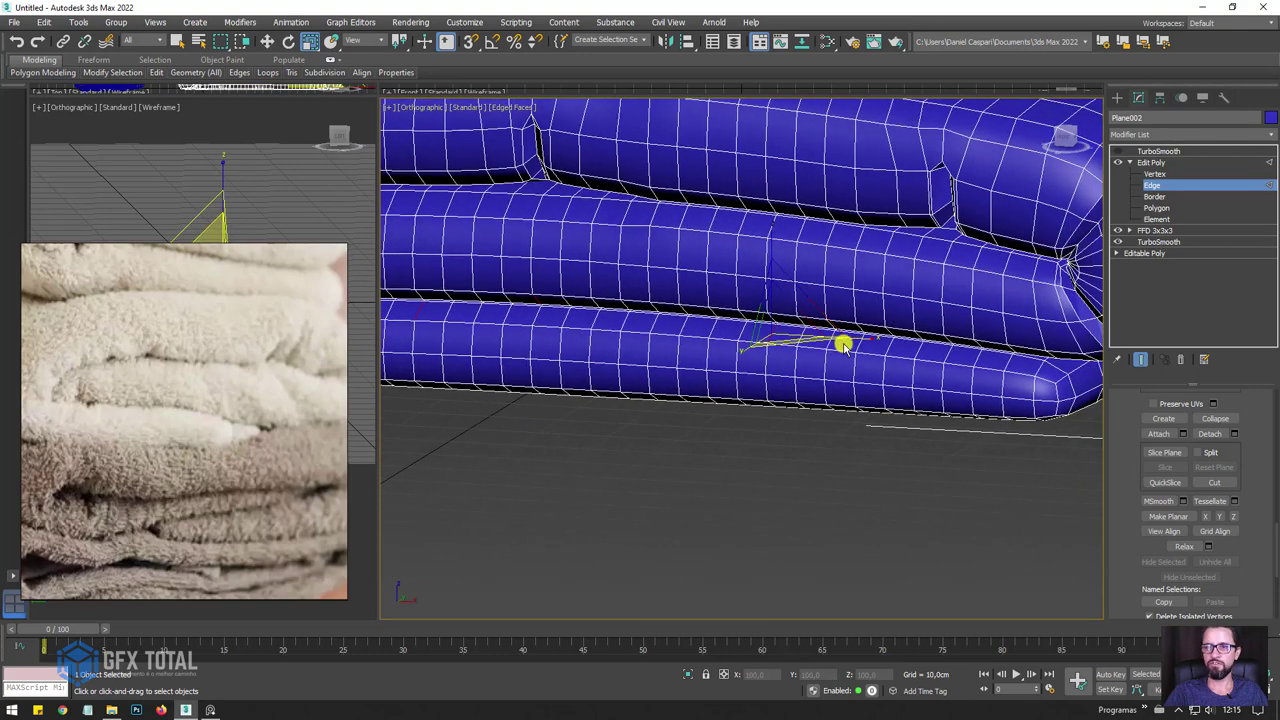
{"action": "left_click", "coordinate": [110, 72]}
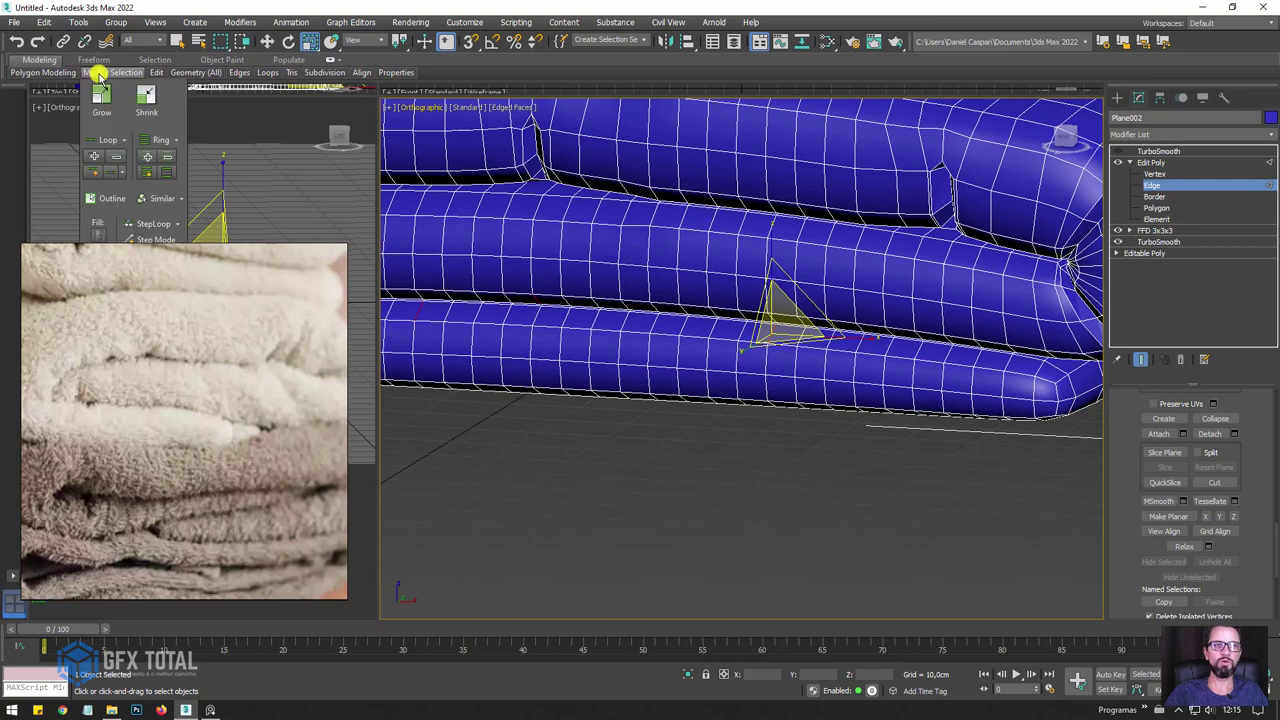
{"action": "left_click", "coordinate": [95, 157]}
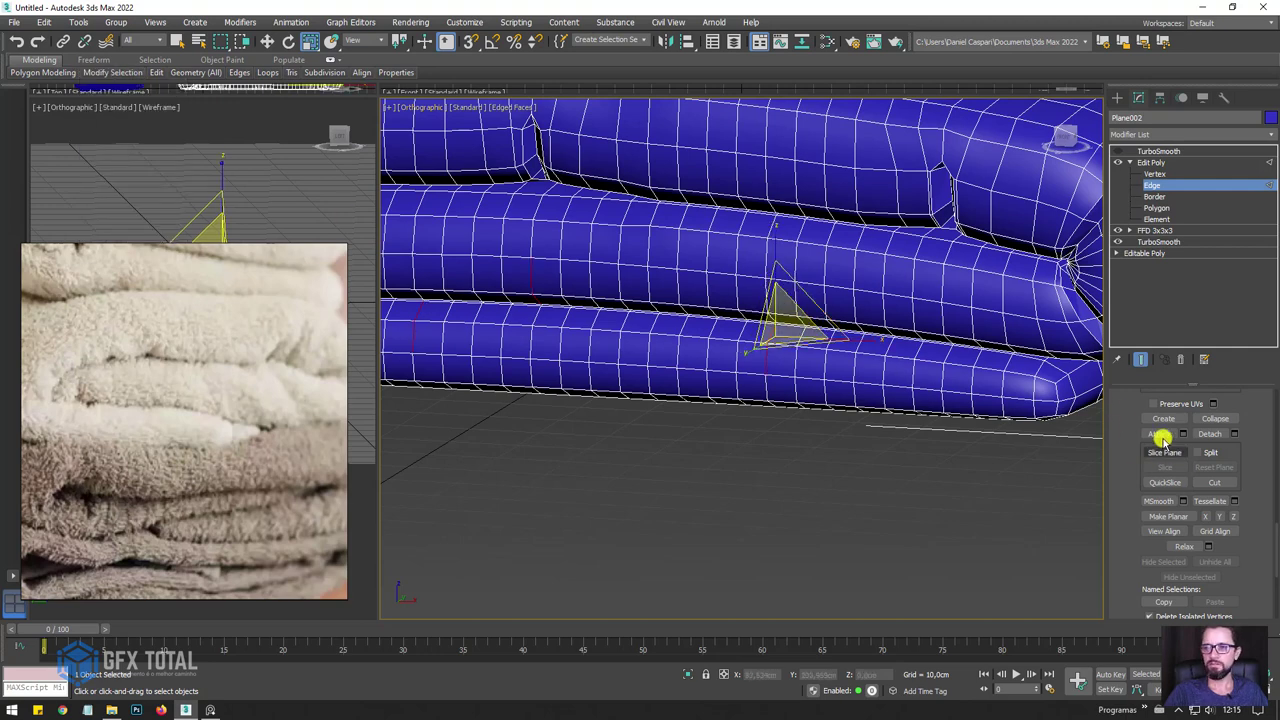
Extrude the looped edges into a crease groove.
{"action": "scroll", "coordinate": [1166, 437], "scroll_direction": "up", "scroll_amount": 5}
{"action": "scroll", "coordinate": [1171, 434], "scroll_direction": "up", "scroll_amount": 2}
{"action": "left_click", "coordinate": [1183, 409]}
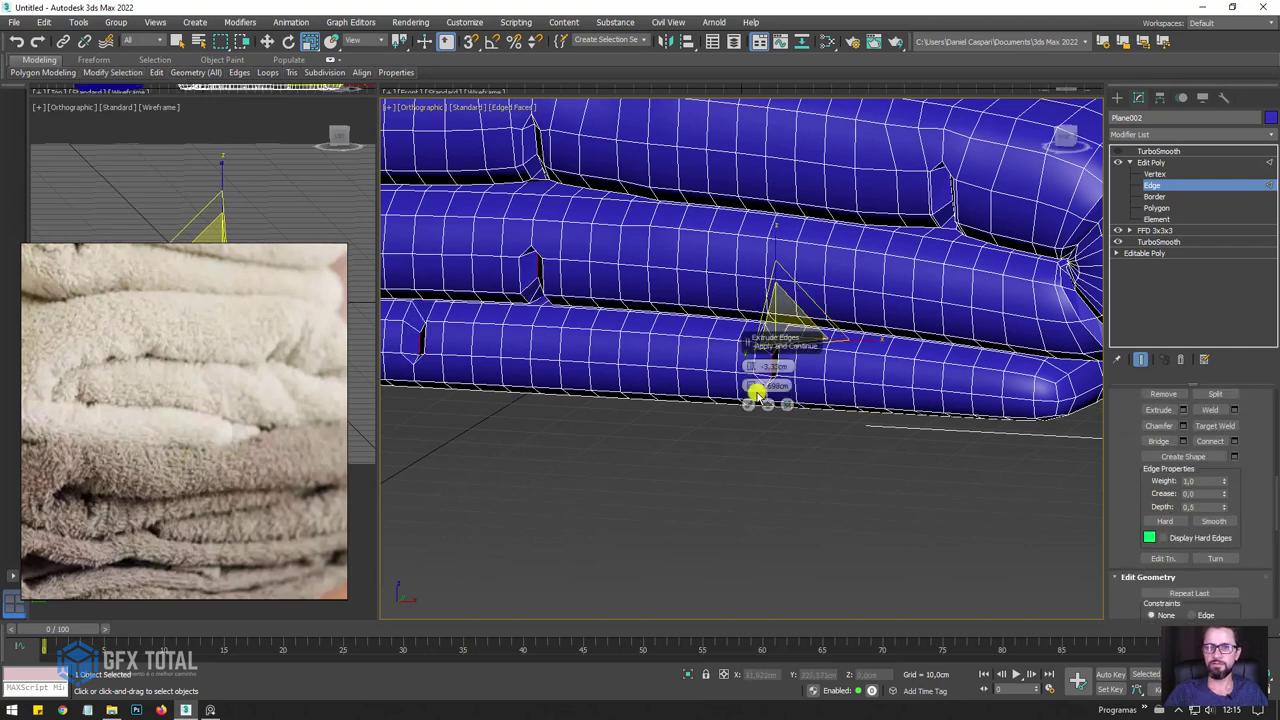
{"action": "left_click_drag", "start_coordinate": [750, 385], "coordinate": [764, 356]}
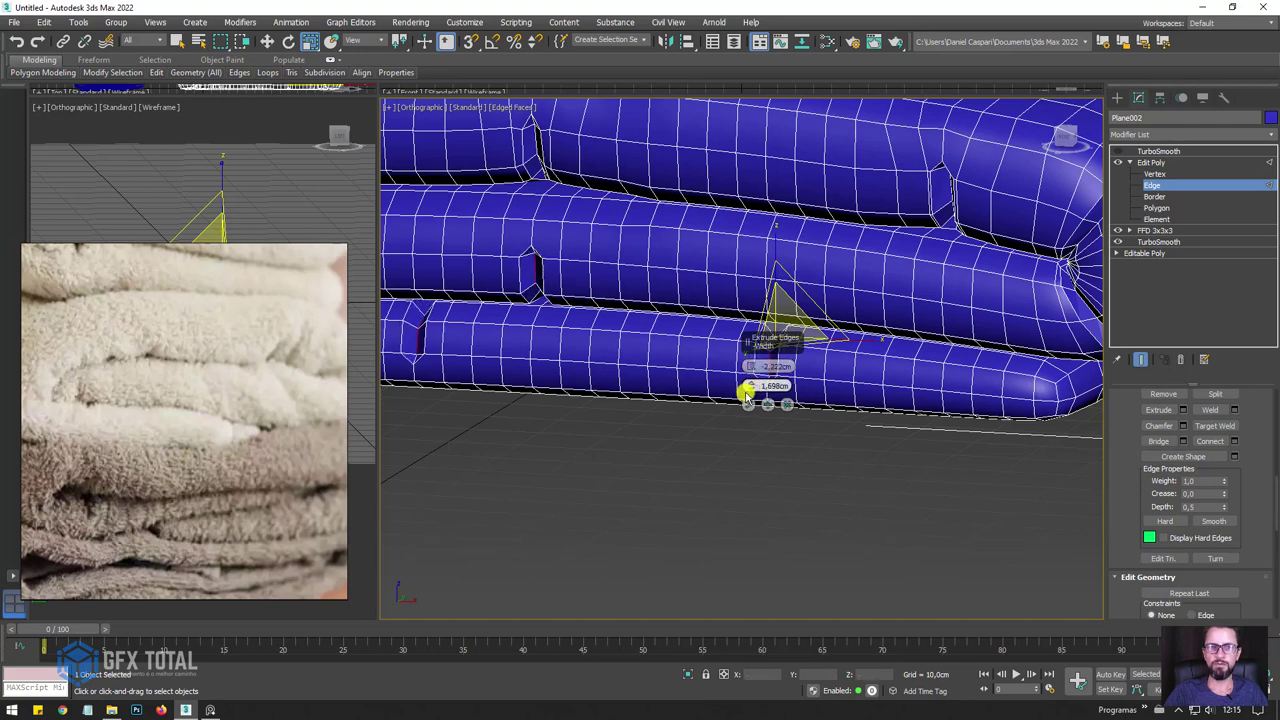
{"action": "left_click", "coordinate": [749, 404]}
{"action": "scroll", "coordinate": [897, 385], "scroll_direction": "down", "scroll_amount": 5}
Turn the top TurboSmooth back on and hide the wireframe edges.
{"action": "left_click", "coordinate": [1151, 162]}
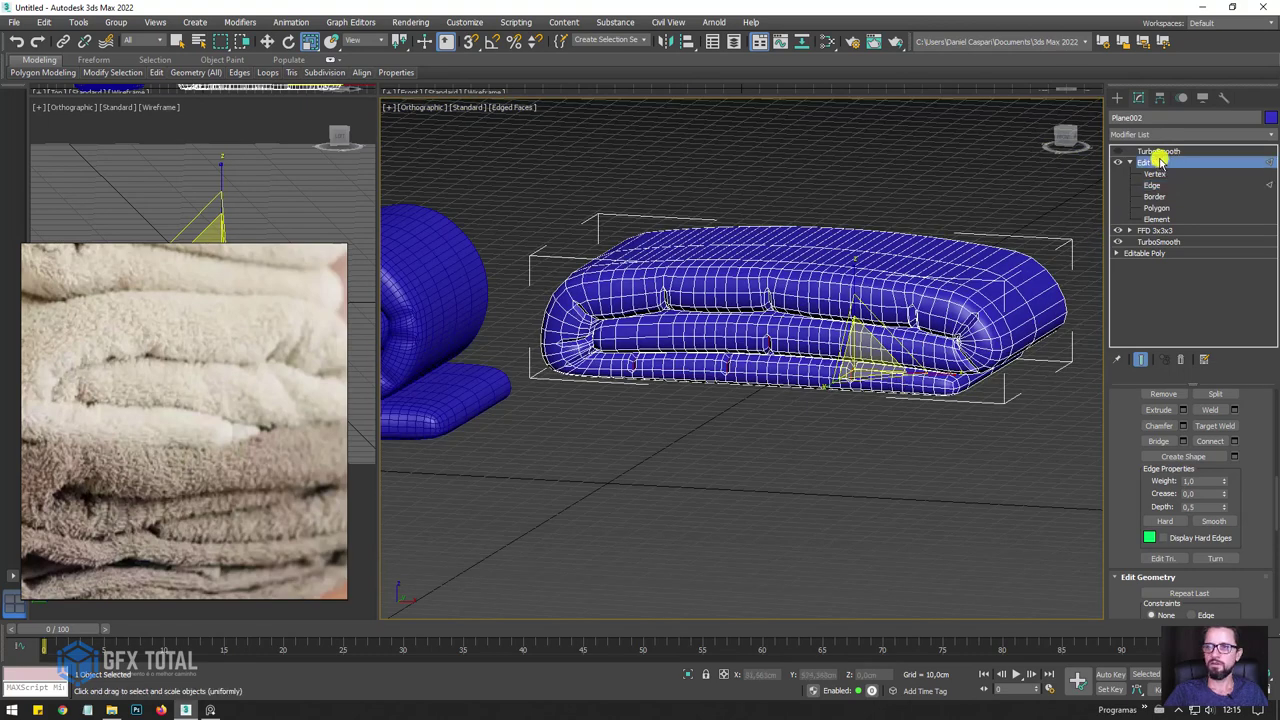
{"action": "left_click", "coordinate": [1158, 151]}
{"action": "left_click", "coordinate": [1118, 151]}
{"action": "key", "text": "F4"}
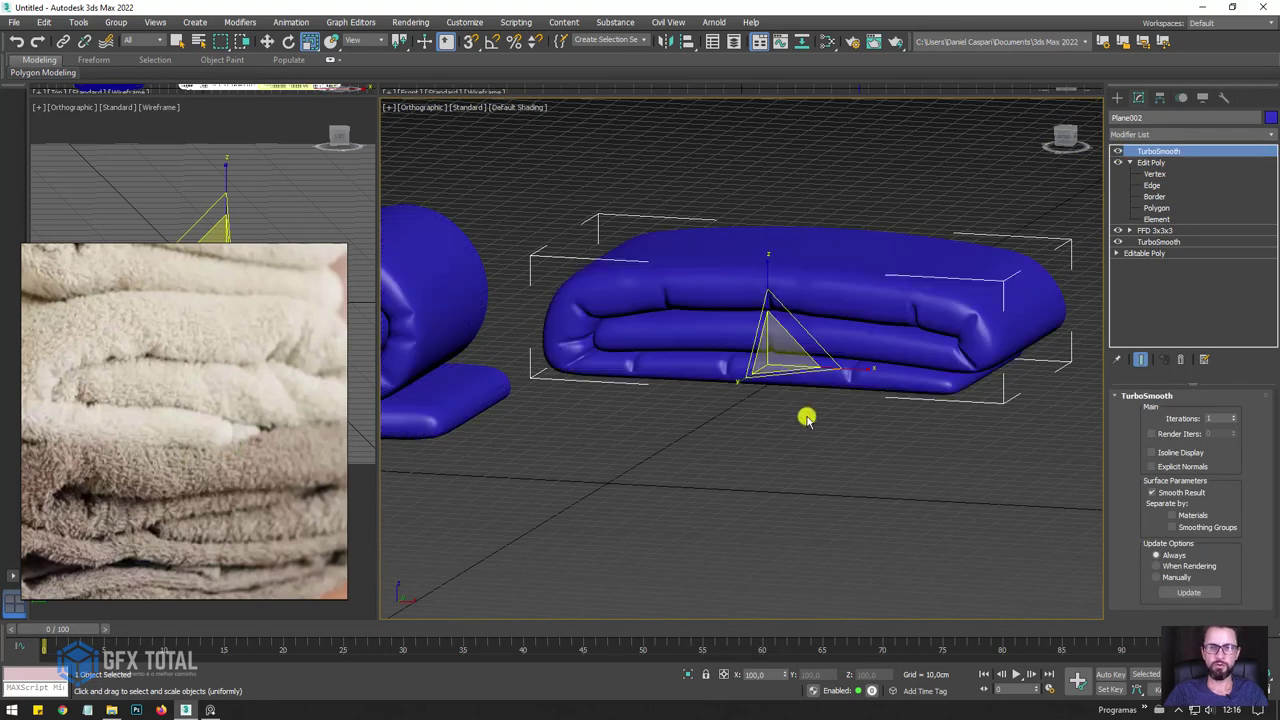
{"action": "mouse_move", "coordinate": [806, 417]}
{"action": "middle_mouse_down", "text": "alt"}
{"action": "mouse_move", "coordinate": [894, 400]}
{"action": "mouse_move", "coordinate": [834, 400]}
{"action": "mouse_move", "coordinate": [852, 415]}
{"action": "middle_mouse_up", "text": "alt"}
{"action": "scroll", "coordinate": [852, 415], "scroll_direction": "down", "scroll_amount": 3}
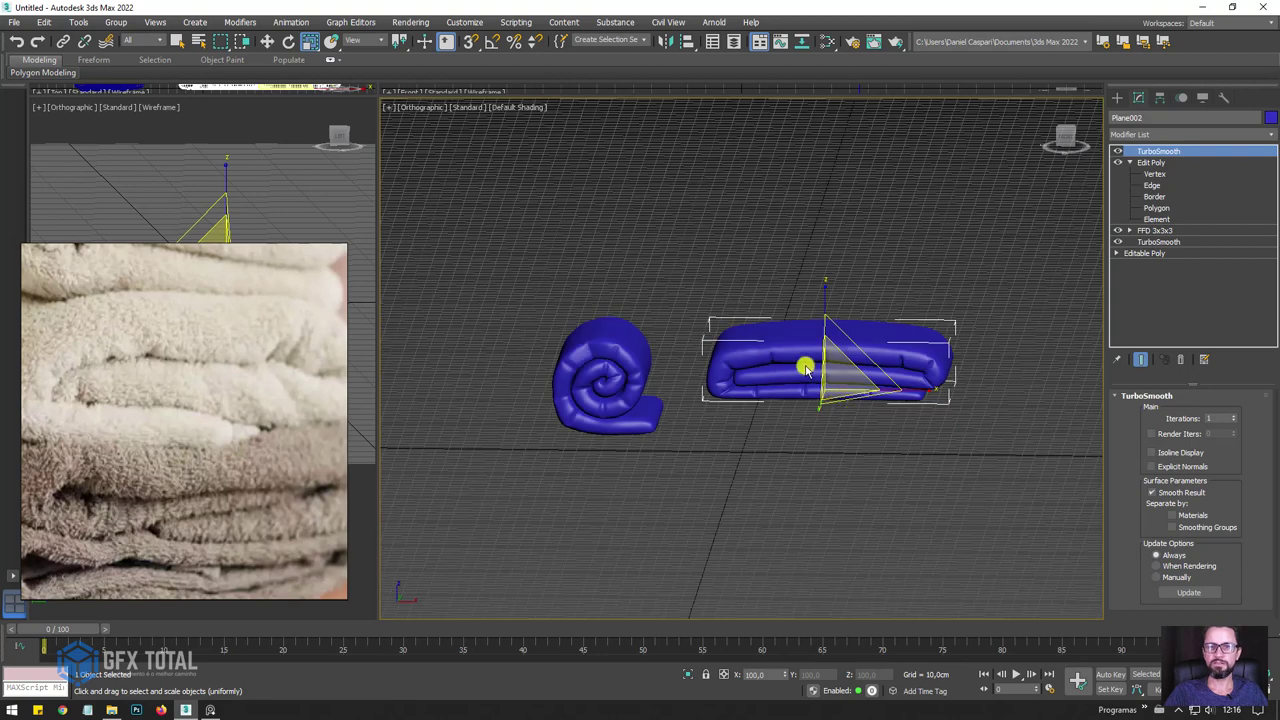
Move the towel slightly down and to the left.
{"action": "key", "text": "w"}
{"action": "left_click_drag", "start_coordinate": [849, 351], "coordinate": [822, 388]}
{"action": "scroll", "coordinate": [650, 400], "scroll_direction": "down", "scroll_amount": 5}
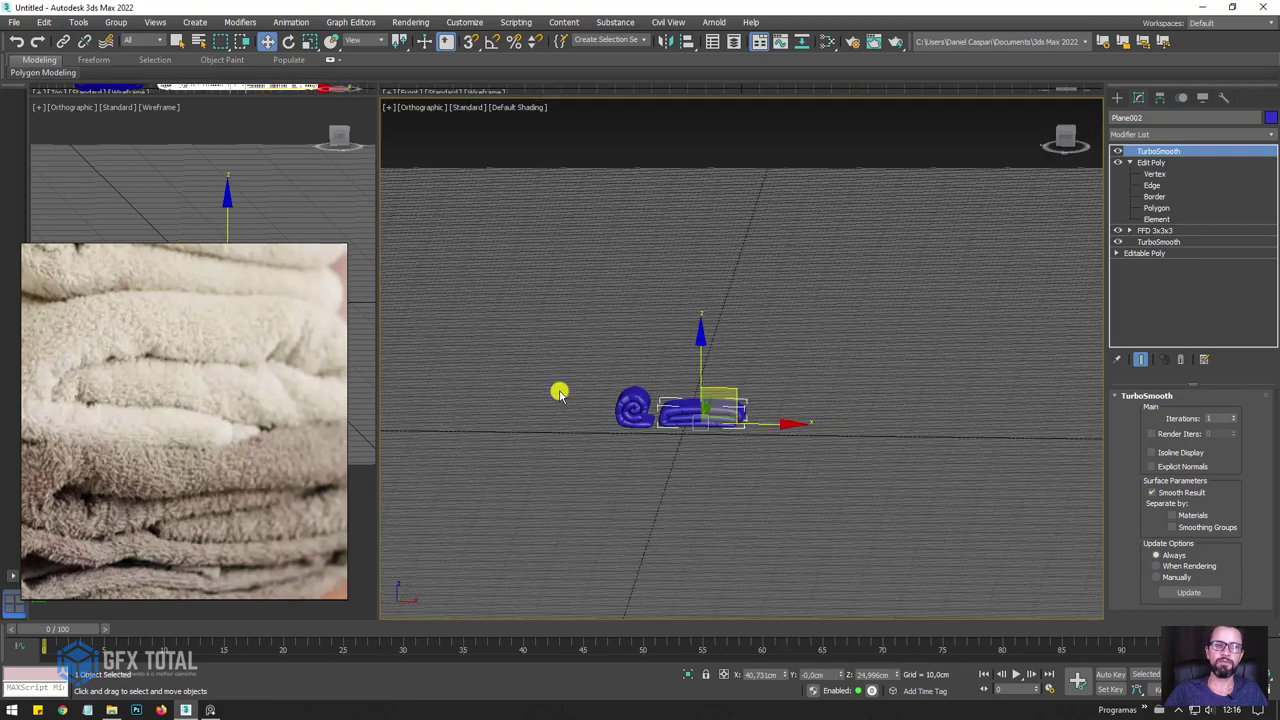
{"action": "scroll", "coordinate": [281, 352], "scroll_direction": "down", "scroll_amount": 3}
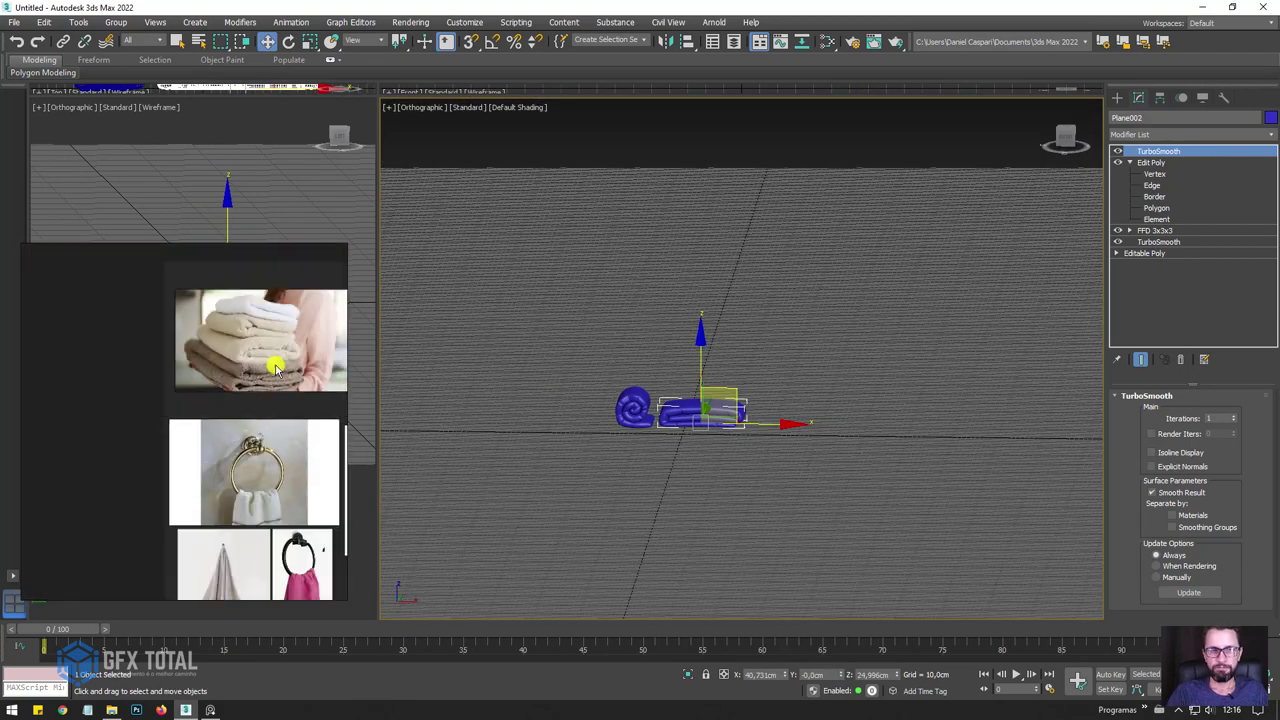
{"action": "scroll", "coordinate": [270, 370], "scroll_direction": "down", "scroll_amount": 2}
{"action": "scroll", "coordinate": [203, 388], "scroll_direction": "down", "scroll_amount": 2}
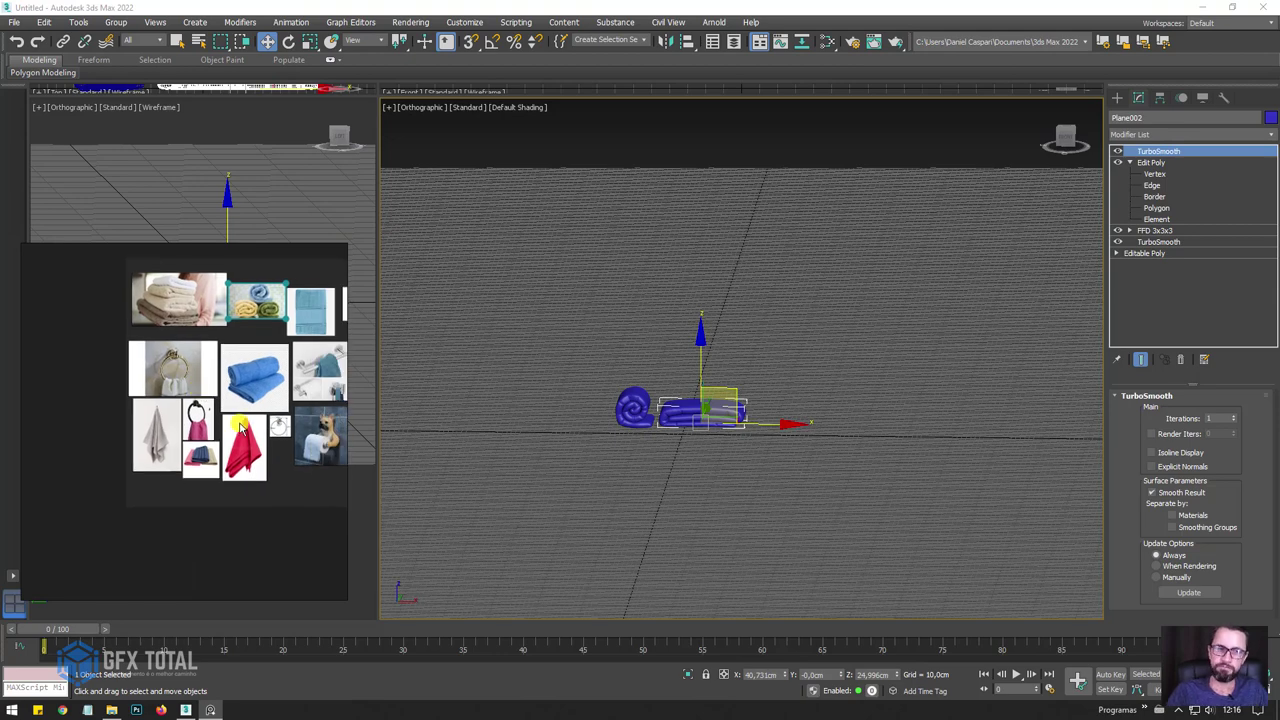
{"action": "scroll", "coordinate": [258, 447], "scroll_direction": "up", "scroll_amount": 2}
{"action": "scroll", "coordinate": [258, 452], "scroll_direction": "up", "scroll_amount": 2}
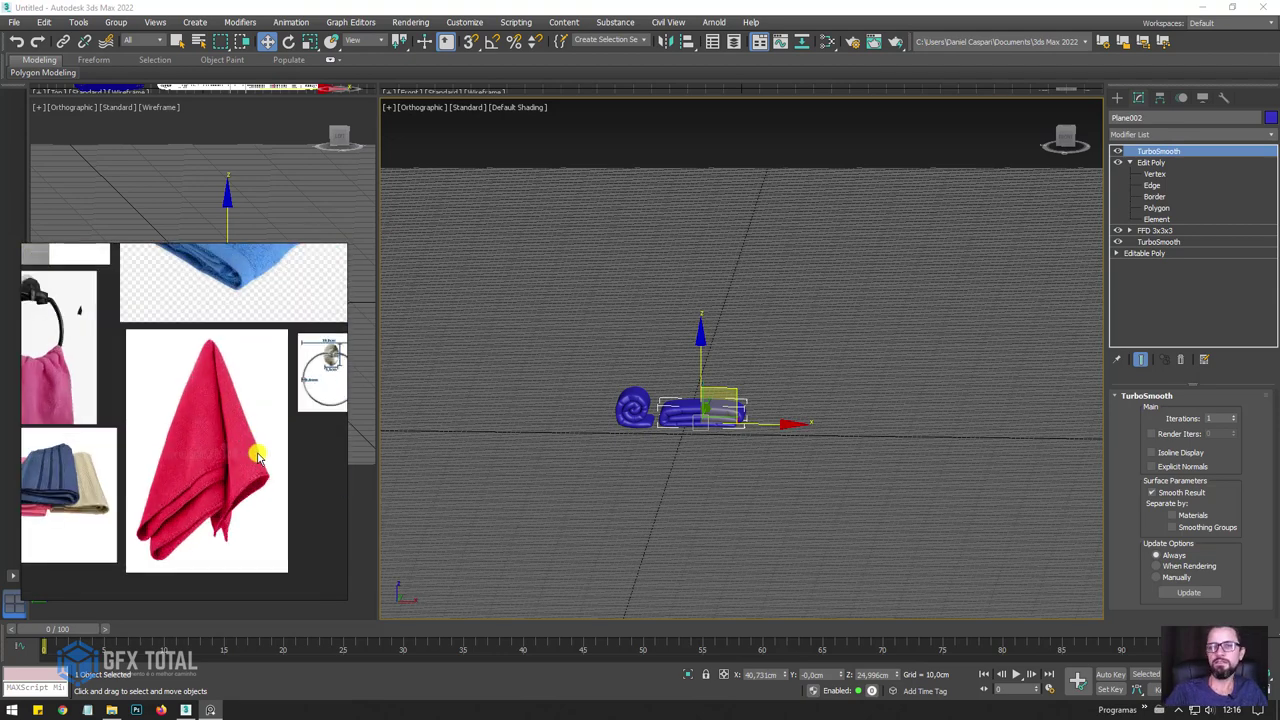
{"action": "scroll", "coordinate": [258, 455], "scroll_direction": "up", "scroll_amount": 1}
{"action": "scroll", "coordinate": [251, 451], "scroll_direction": "up", "scroll_amount": 1}
{"action": "scroll", "coordinate": [243, 457], "scroll_direction": "up", "scroll_amount": 1}
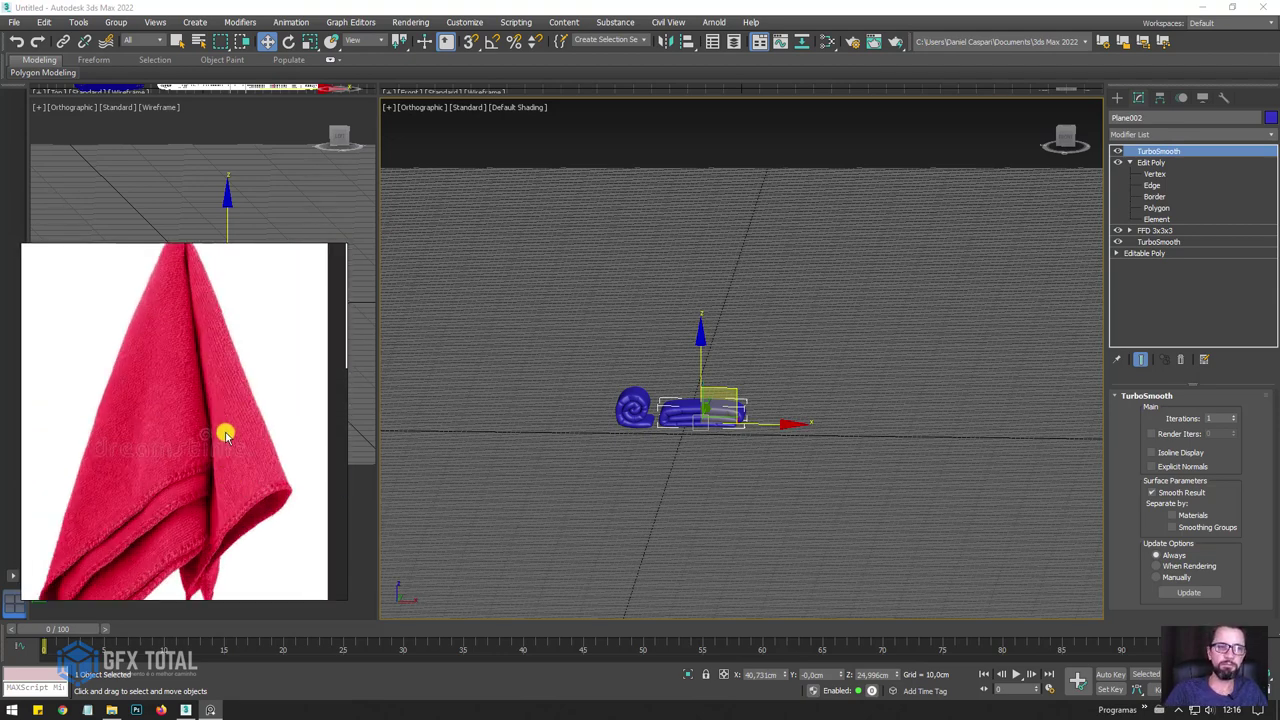
Browse the red hanging towel reference photos, then reframe the viewport.
{"action": "middle_click_drag", "start_coordinate": [223, 431], "coordinate": [236, 397]}
{"action": "scroll", "coordinate": [235, 398], "scroll_direction": "down", "scroll_amount": 2}
{"action": "left_click", "coordinate": [201, 427]}
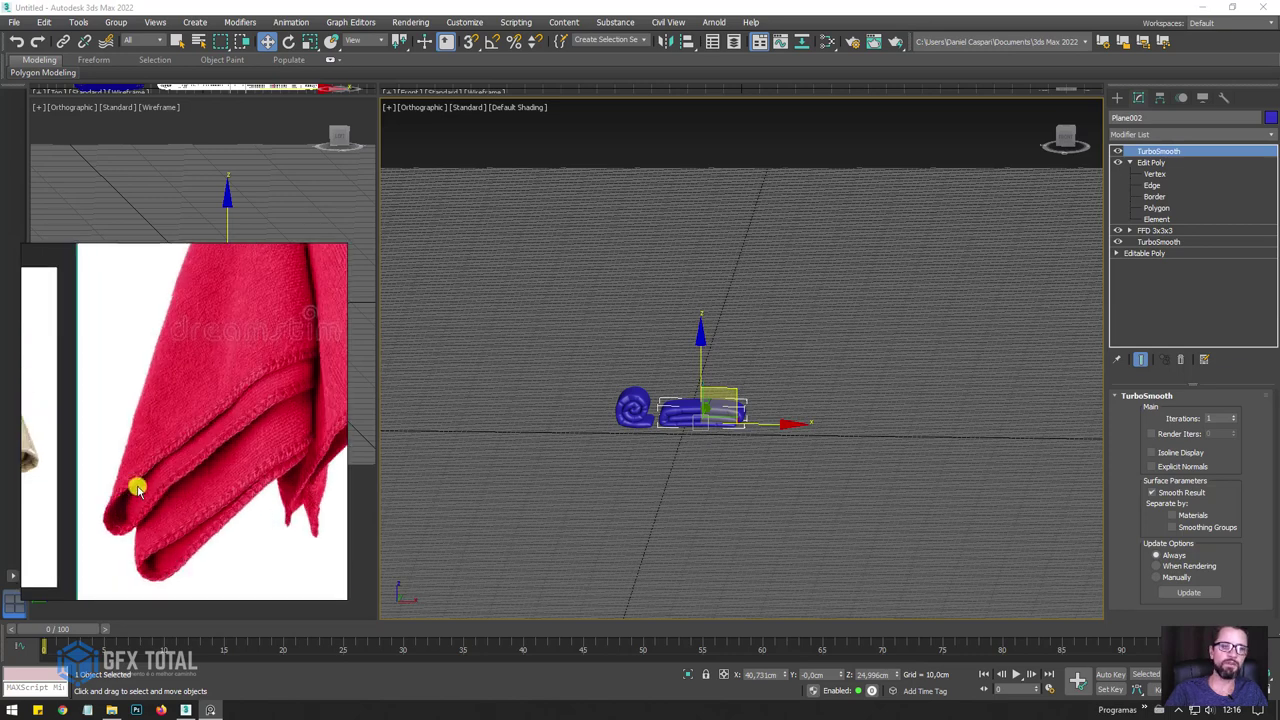
{"action": "left_click", "coordinate": [203, 450]}
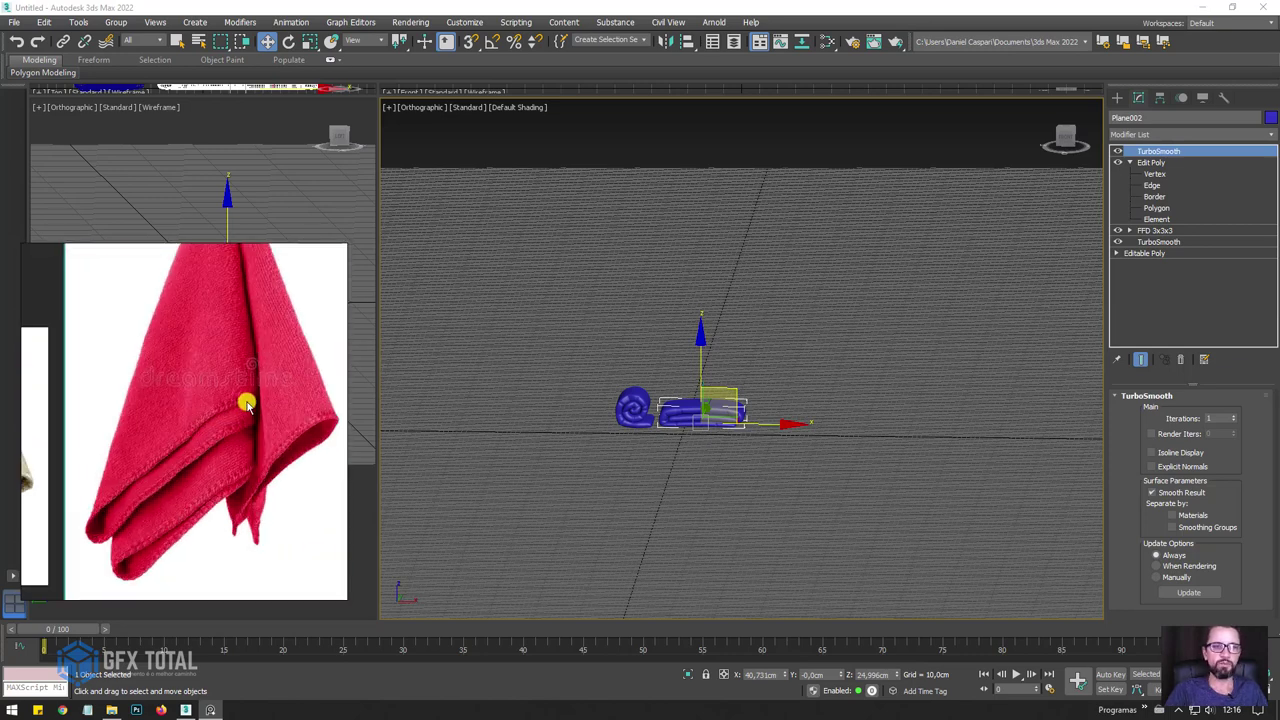
{"action": "left_click_drag", "start_coordinate": [246, 403], "coordinate": [232, 437]}
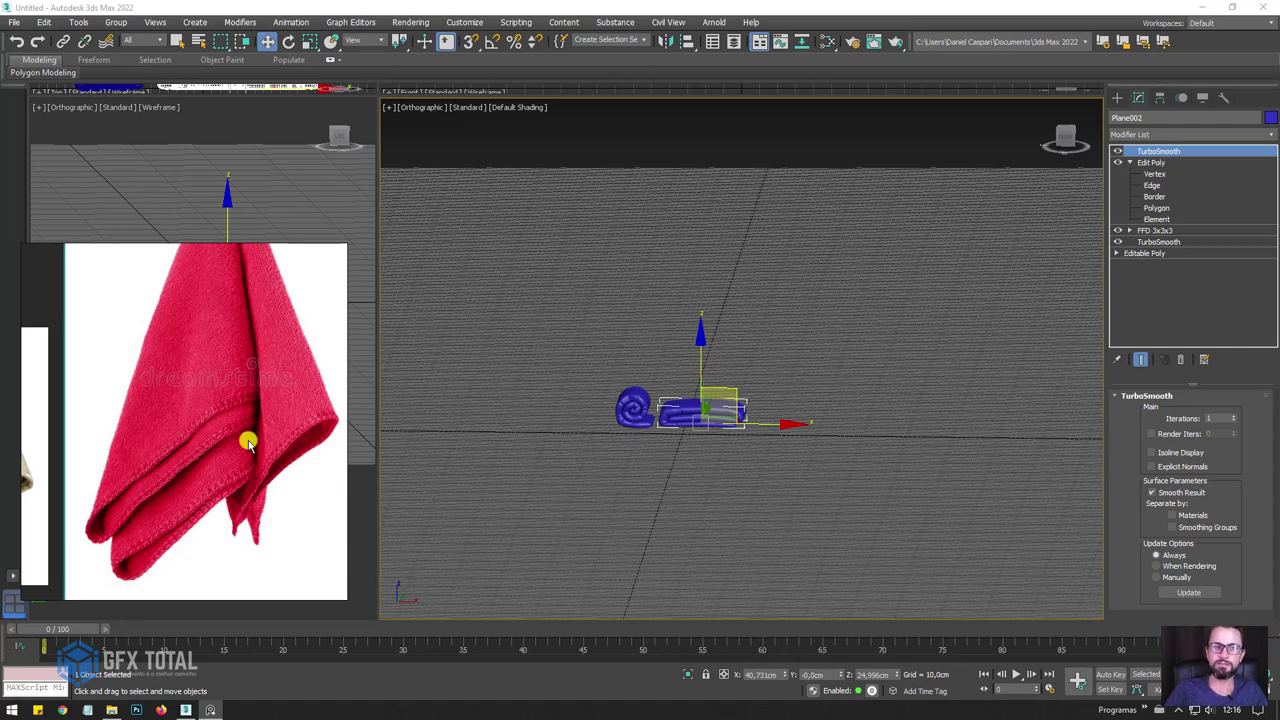
{"action": "left_click", "coordinate": [258, 433]}
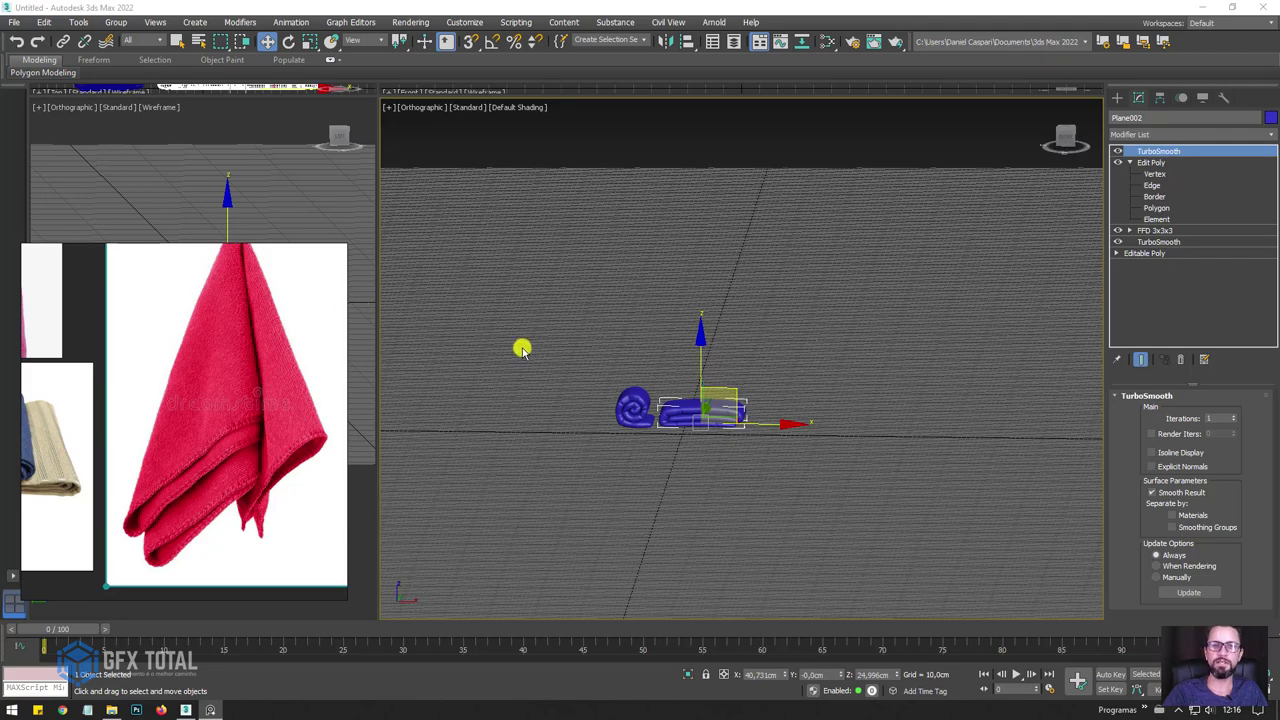
{"action": "mouse_move", "coordinate": [1085, 203]}
{"action": "middle_mouse_down"}
{"action": "mouse_move", "coordinate": [774, 331]}
{"action": "mouse_move", "coordinate": [558, 375]}
{"action": "middle_mouse_up"}
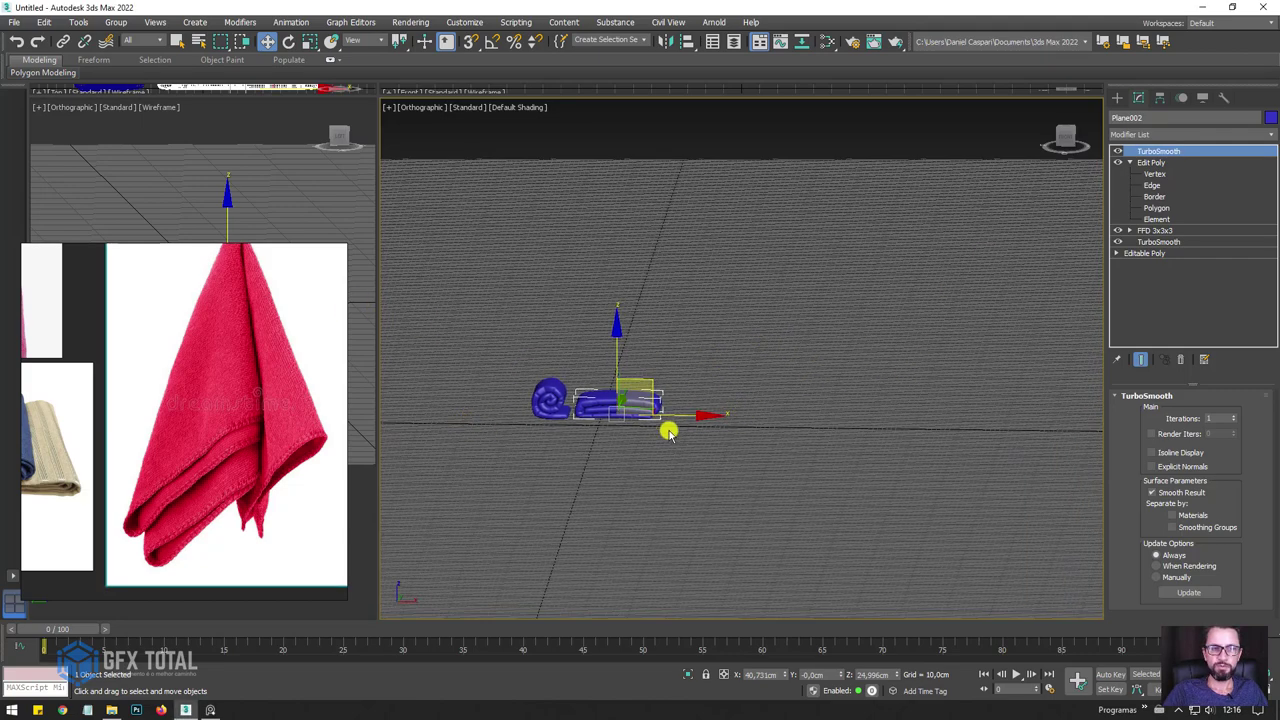
{"action": "middle_click_drag", "start_coordinate": [668, 432], "coordinate": [851, 409], "text": "alt"}
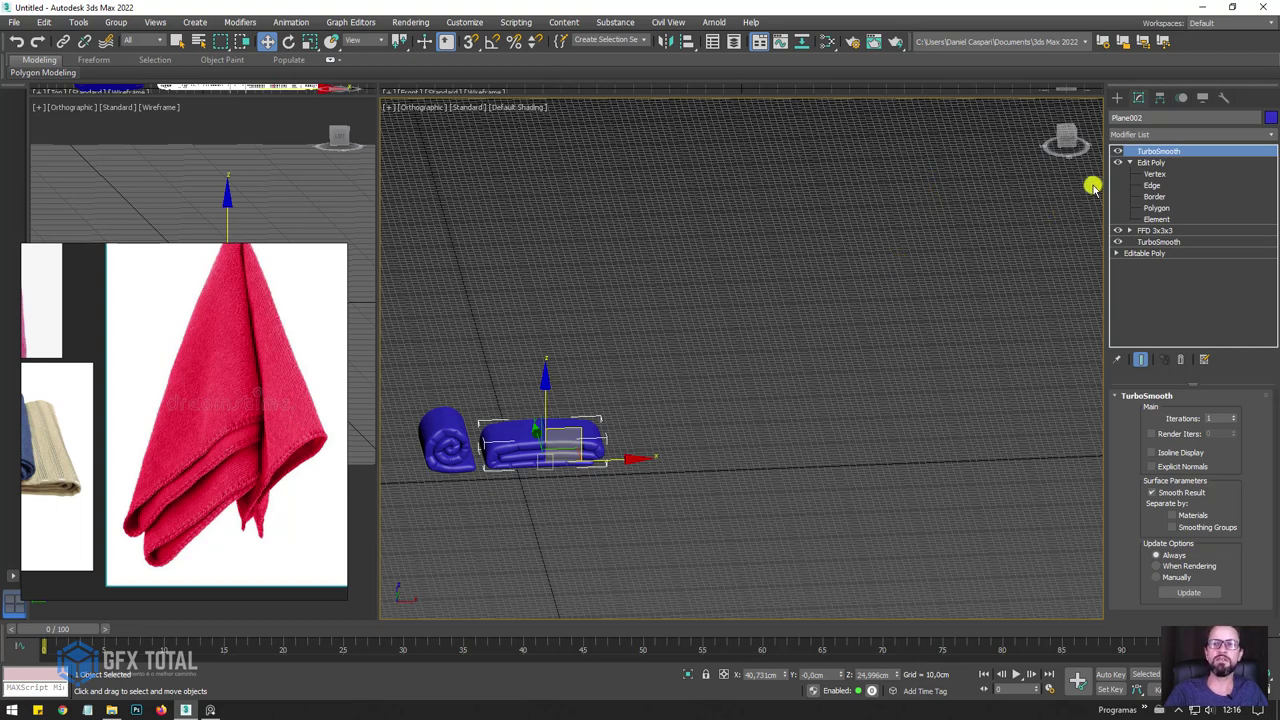
Hide the Perspective grid and draw a new plane beside the towels.
{"action": "left_click", "coordinate": [1124, 165]}
{"action": "key", "text": "g"}
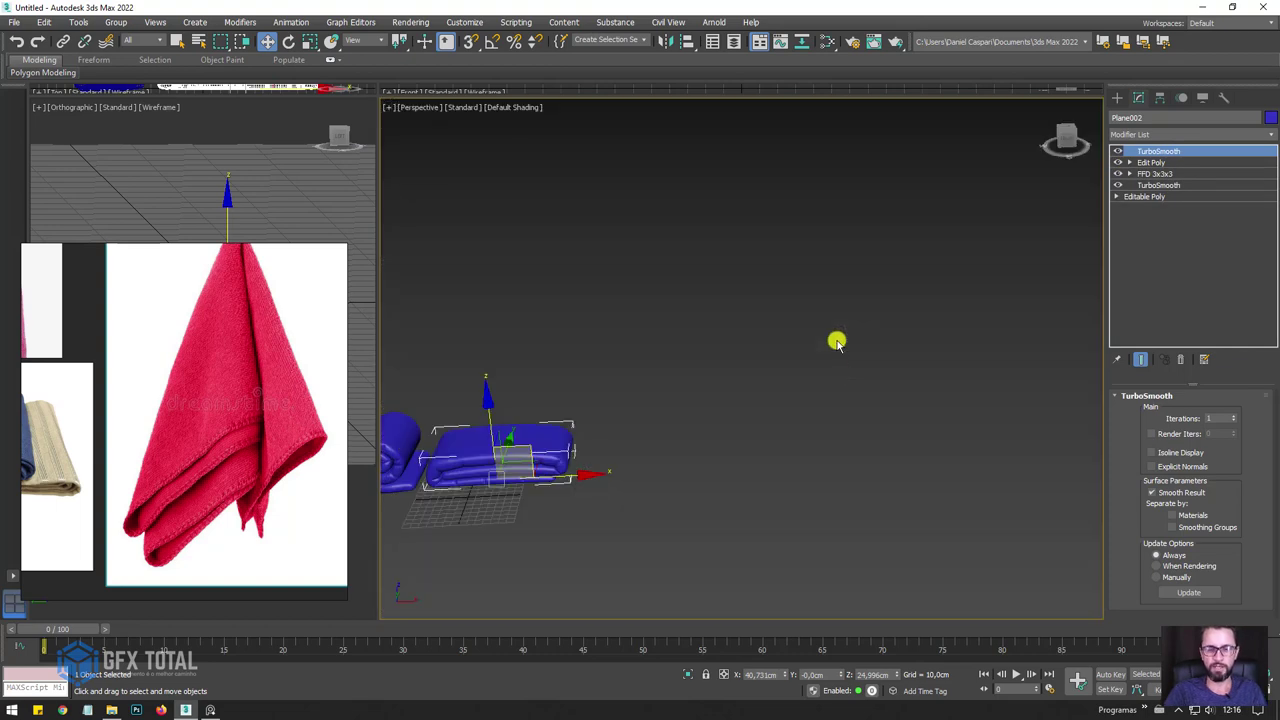
{"action": "key", "text": "p"}
{"action": "left_click", "coordinate": [1117, 97]}
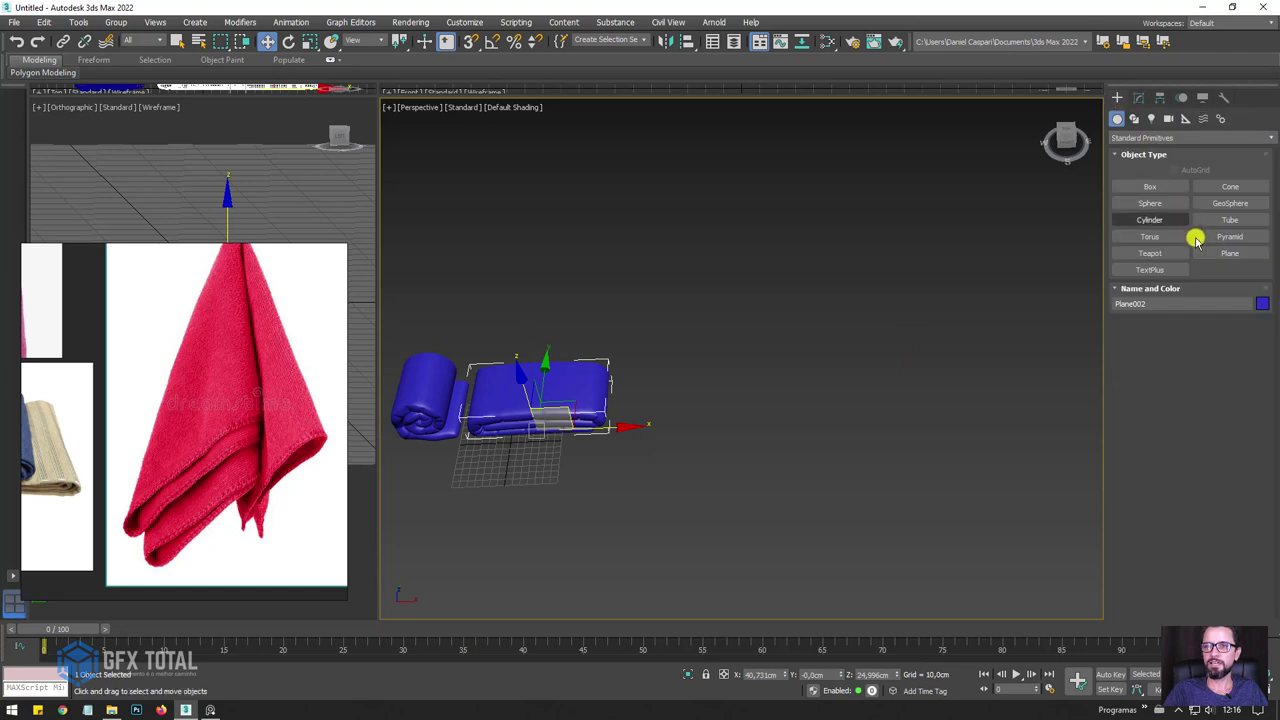
{"action": "left_click", "coordinate": [1229, 254]}
{"action": "mouse_move", "coordinate": [663, 371]}
{"action": "left_mouse_down"}
{"action": "mouse_move", "coordinate": [840, 460]}
{"action": "mouse_move", "coordinate": [826, 443]}
{"action": "left_mouse_up"}
{"action": "middle_click_drag", "start_coordinate": [826, 443], "coordinate": [826, 371], "text": "alt"}
Show edged faces and raise the new plane to about 192 cm in Z.
{"action": "key", "text": "w"}
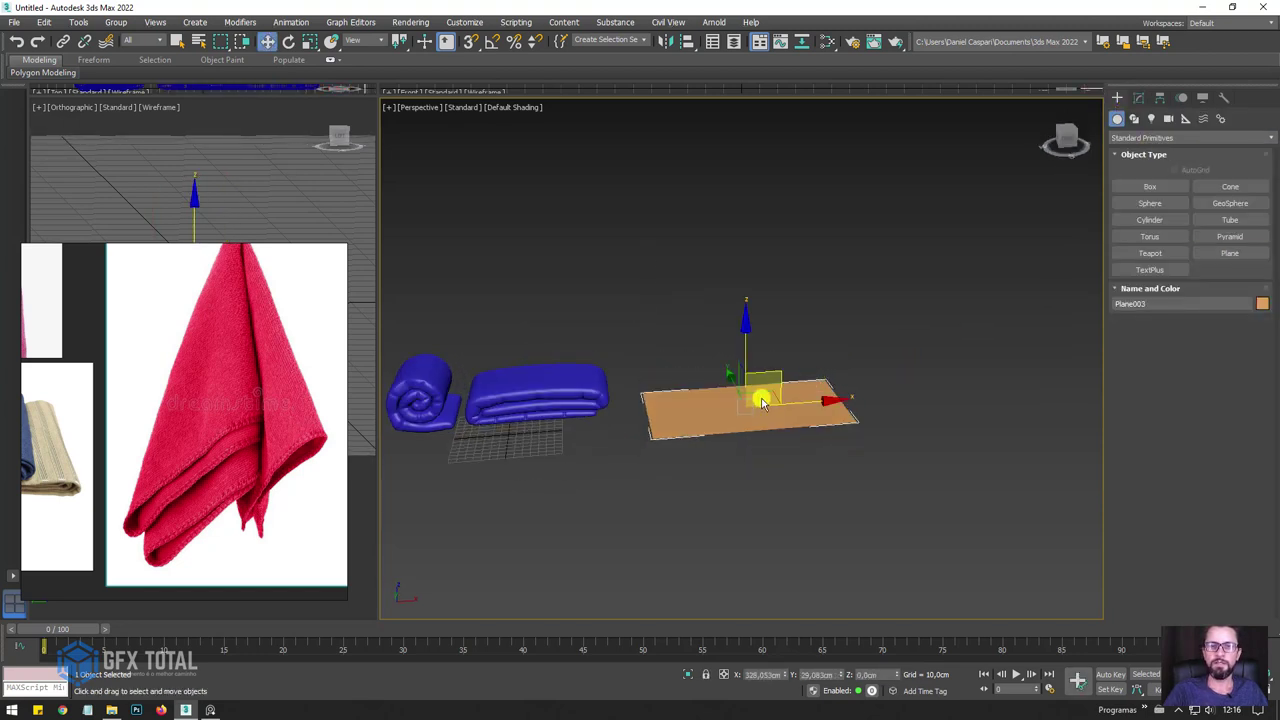
{"action": "key", "text": "F4"}
{"action": "scroll", "coordinate": [762, 407], "scroll_direction": "up", "scroll_amount": 2}
{"action": "middle_click_drag", "start_coordinate": [1074, 286], "coordinate": [920, 315], "text": "alt"}
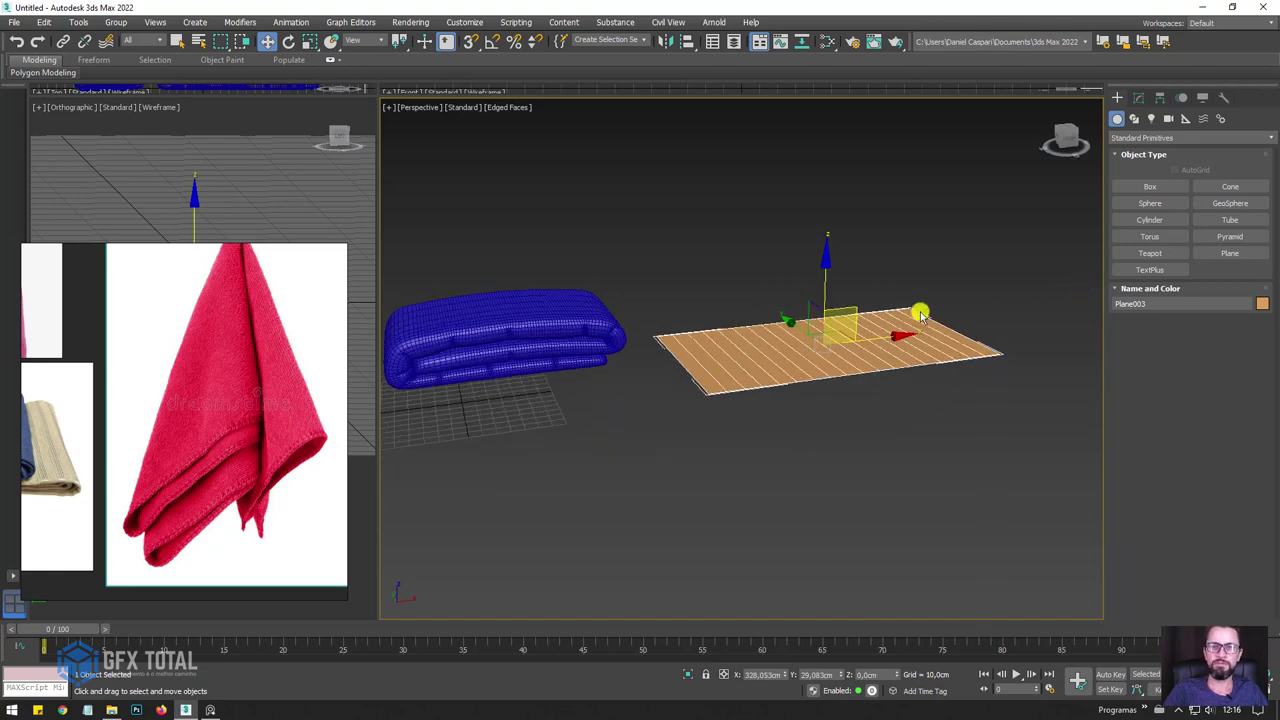
{"action": "left_click_drag", "start_coordinate": [830, 278], "coordinate": [831, 131]}
{"action": "middle_click_drag", "start_coordinate": [883, 251], "coordinate": [830, 227], "text": "alt"}
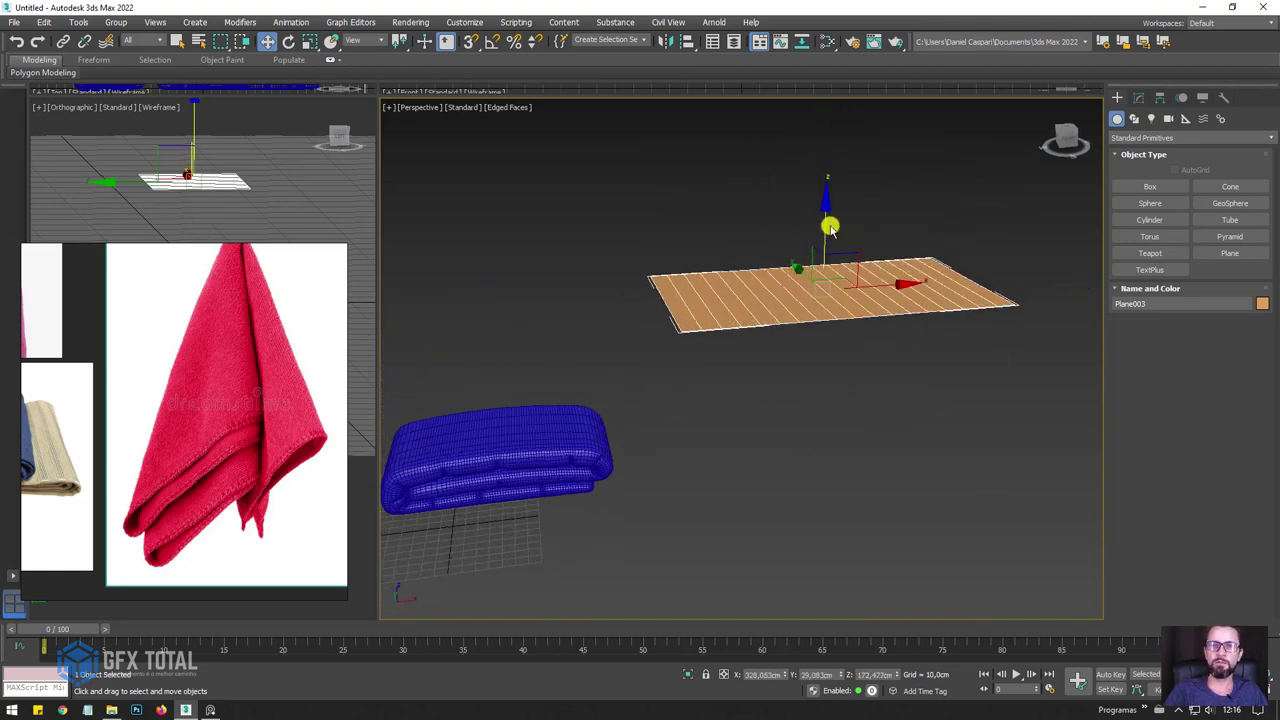
{"action": "left_click_drag", "start_coordinate": [820, 230], "coordinate": [837, 211]}
{"action": "middle_click_drag", "start_coordinate": [837, 211], "coordinate": [960, 294], "text": "alt"}
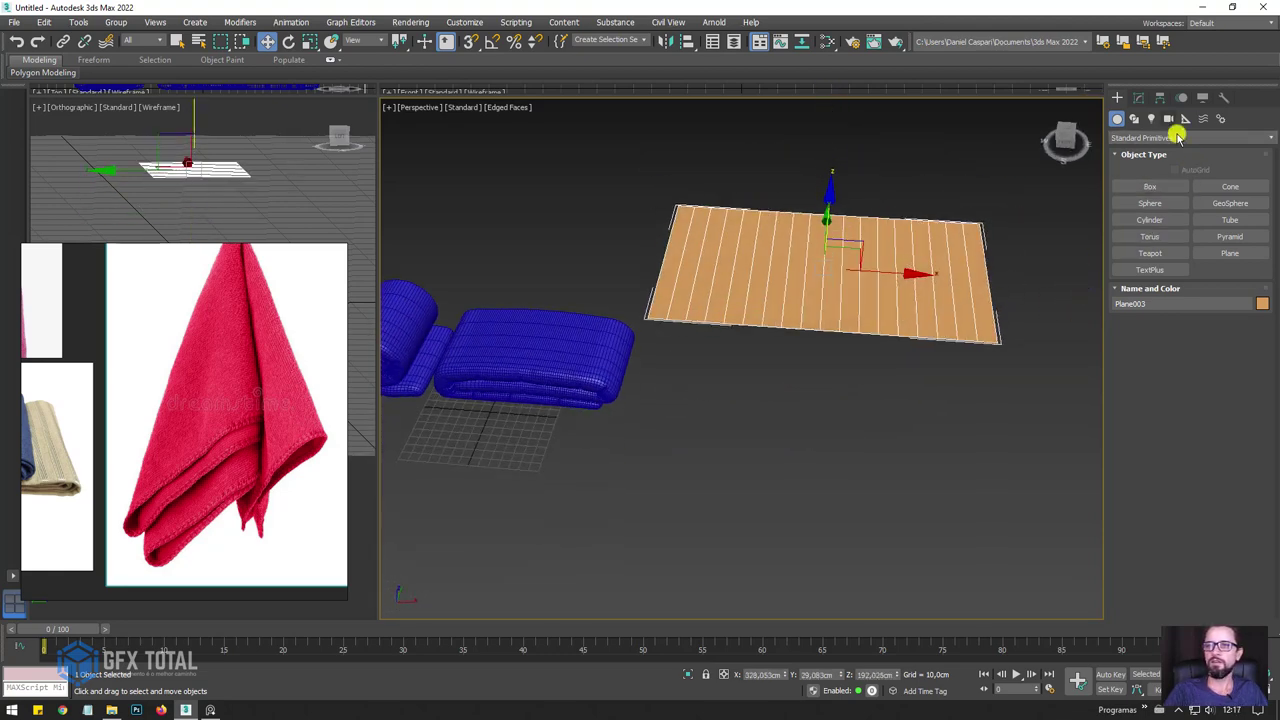
Subdivide Plane003 into 22 by 37 segments and add a Cloth modifier.
{"action": "left_click", "coordinate": [1138, 98]}
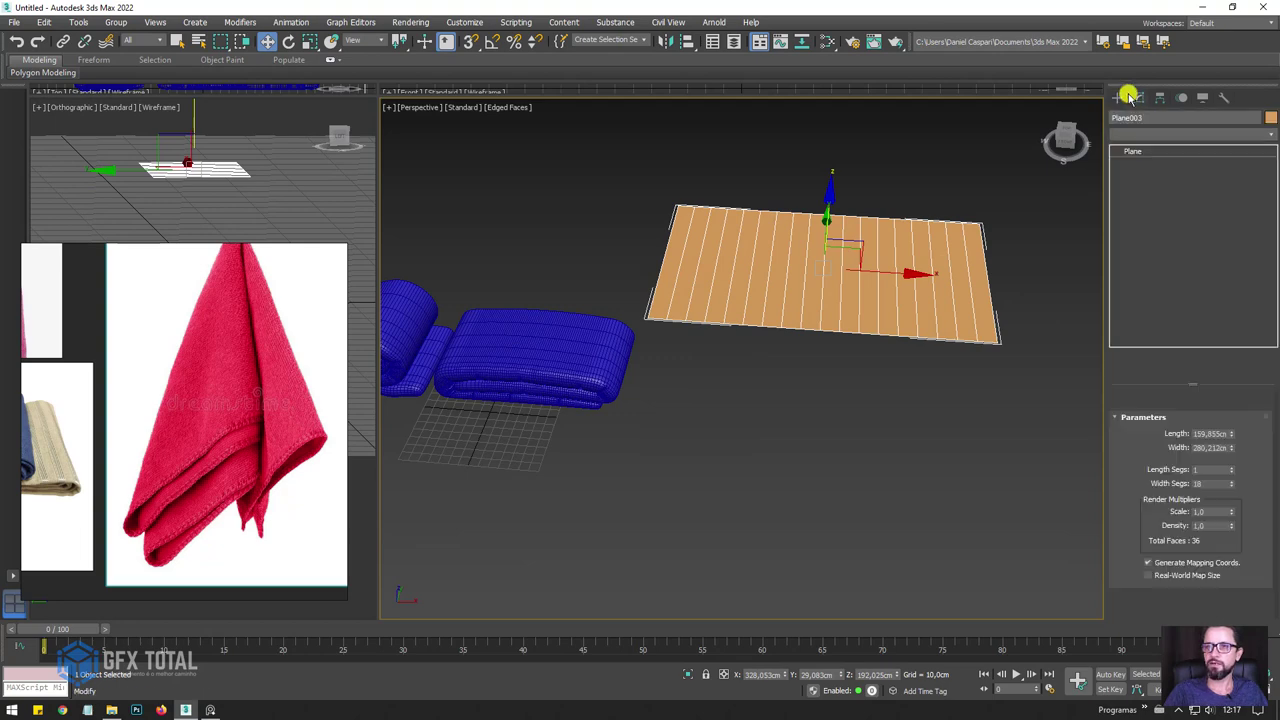
{"action": "mouse_move", "coordinate": [1232, 450]}
{"action": "left_mouse_down"}
{"action": "mouse_move", "coordinate": [1226, 417]}
{"action": "mouse_move", "coordinate": [1229, 447]}
{"action": "left_mouse_up"}
{"action": "middle_click_drag", "start_coordinate": [823, 357], "coordinate": [900, 272], "text": "alt"}
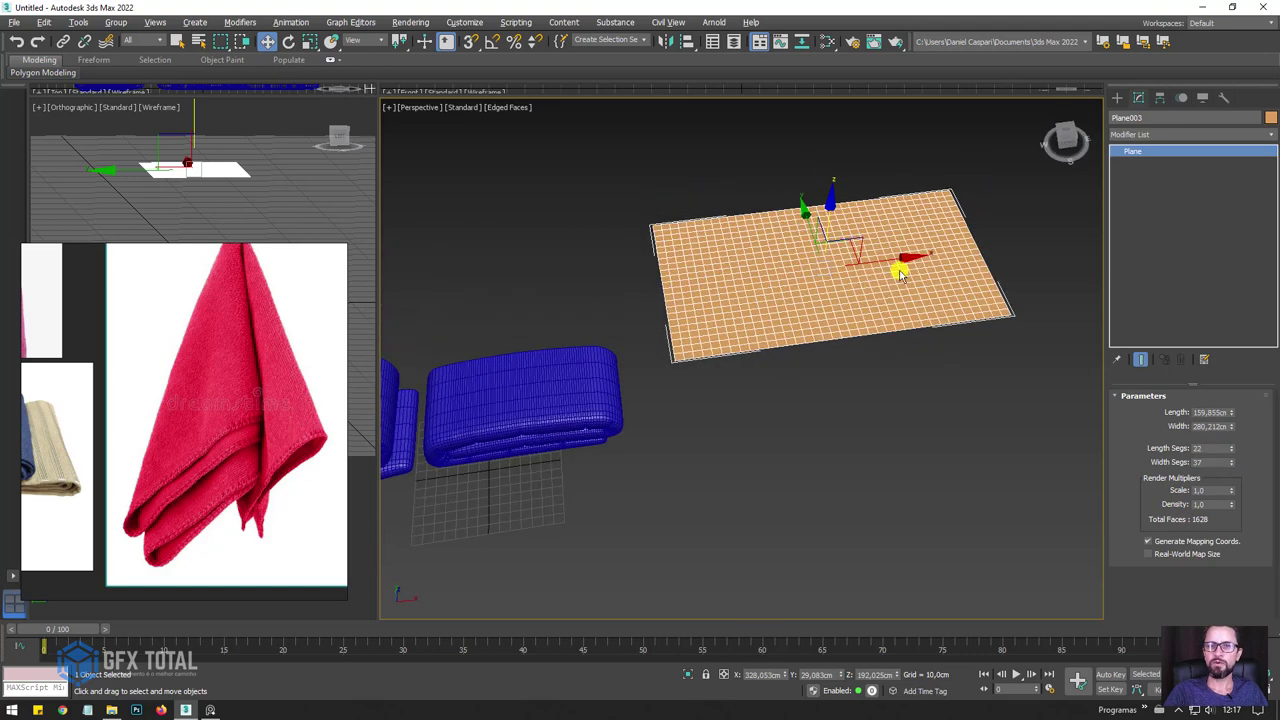
{"action": "left_click", "coordinate": [1171, 136]}
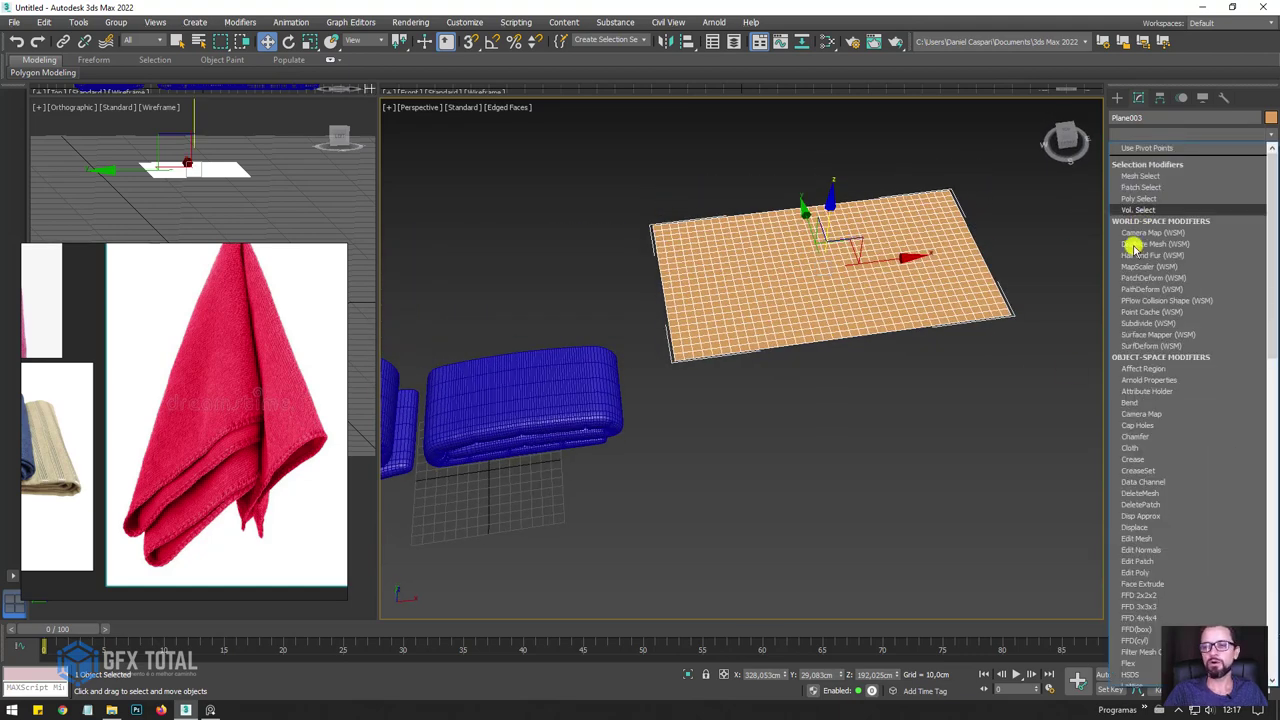
{"action": "left_click", "coordinate": [1131, 448]}
{"action": "middle_click_drag", "start_coordinate": [923, 354], "coordinate": [905, 398], "text": "alt"}
{"action": "mouse_move", "coordinate": [897, 405]}
{"action": "middle_mouse_down", "text": "alt"}
{"action": "mouse_move", "coordinate": [900, 320]}
{"action": "mouse_move", "coordinate": [880, 320]}
{"action": "middle_mouse_up", "text": "alt"}
{"action": "scroll", "coordinate": [820, 268], "scroll_direction": "up", "scroll_amount": 2}
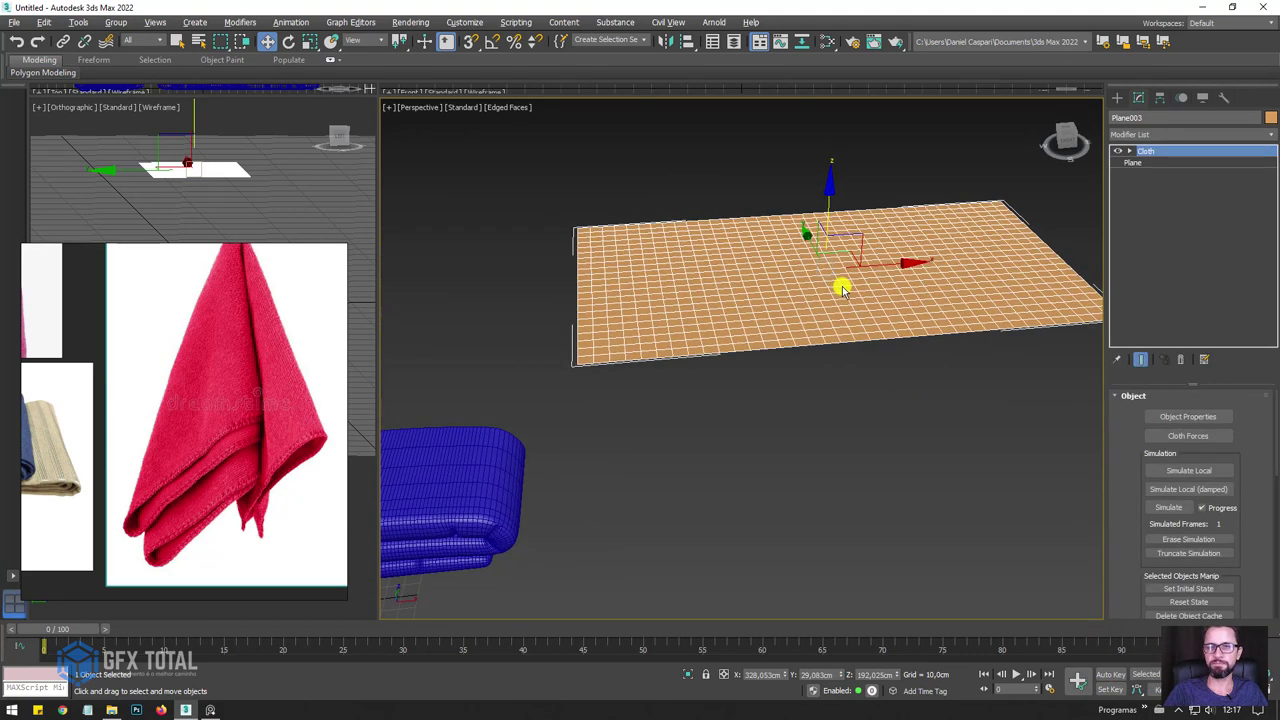
At the Cloth Group sub-level, select a few vertices near the plane's centre.
{"action": "left_click", "coordinate": [1128, 150]}
{"action": "left_click", "coordinate": [1154, 163]}
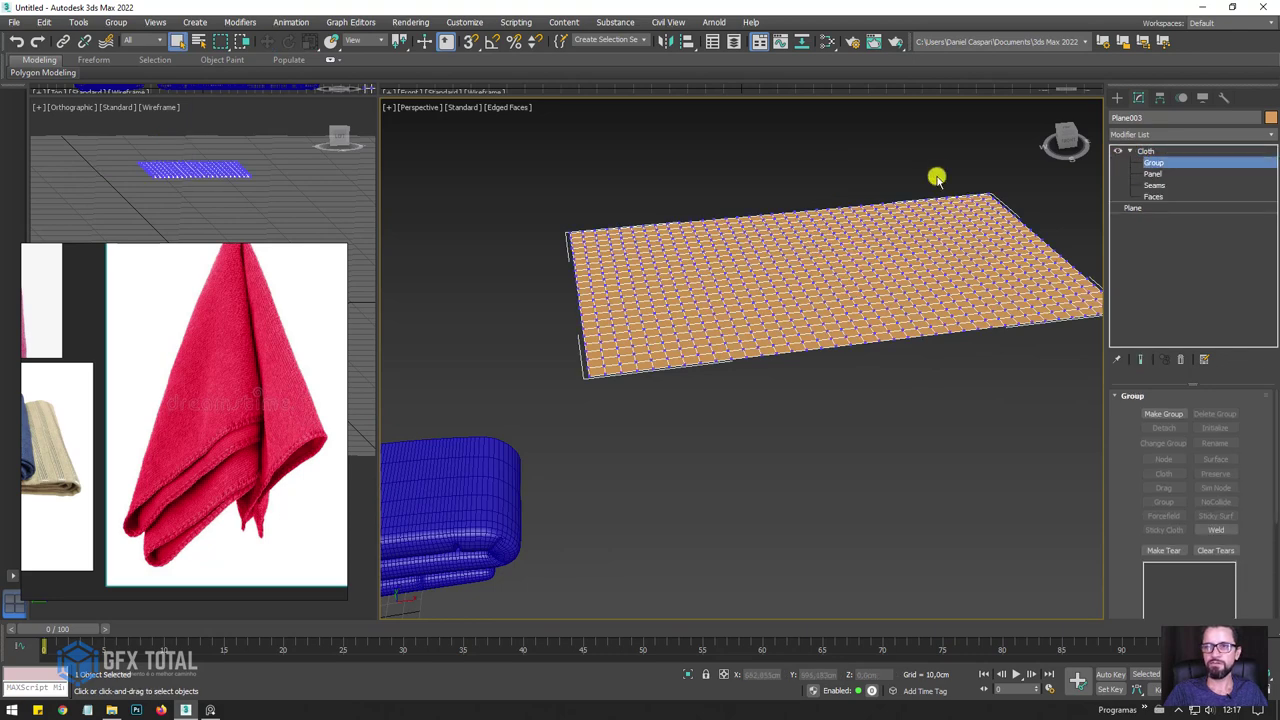
{"action": "middle_click_drag", "start_coordinate": [931, 177], "coordinate": [908, 258], "text": "alt"}
{"action": "scroll", "coordinate": [817, 260], "scroll_direction": "up", "scroll_amount": 3}
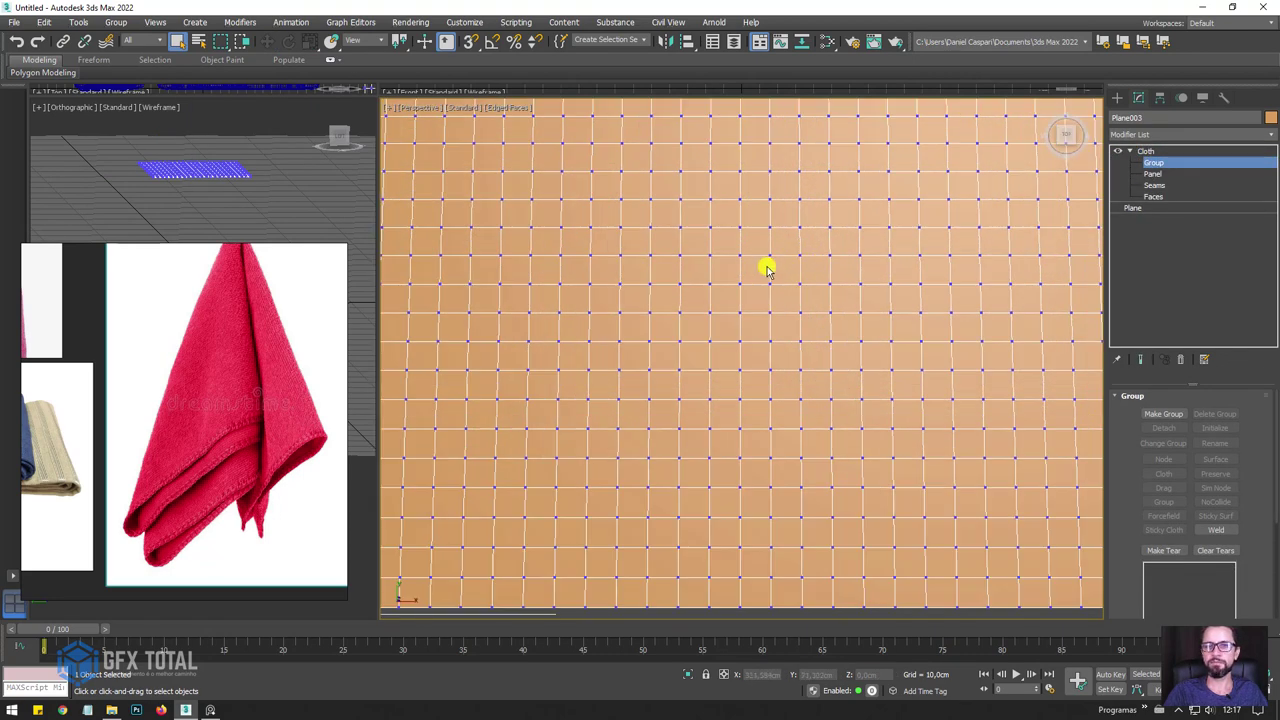
{"action": "left_click_drag", "start_coordinate": [840, 300], "coordinate": [828, 302]}
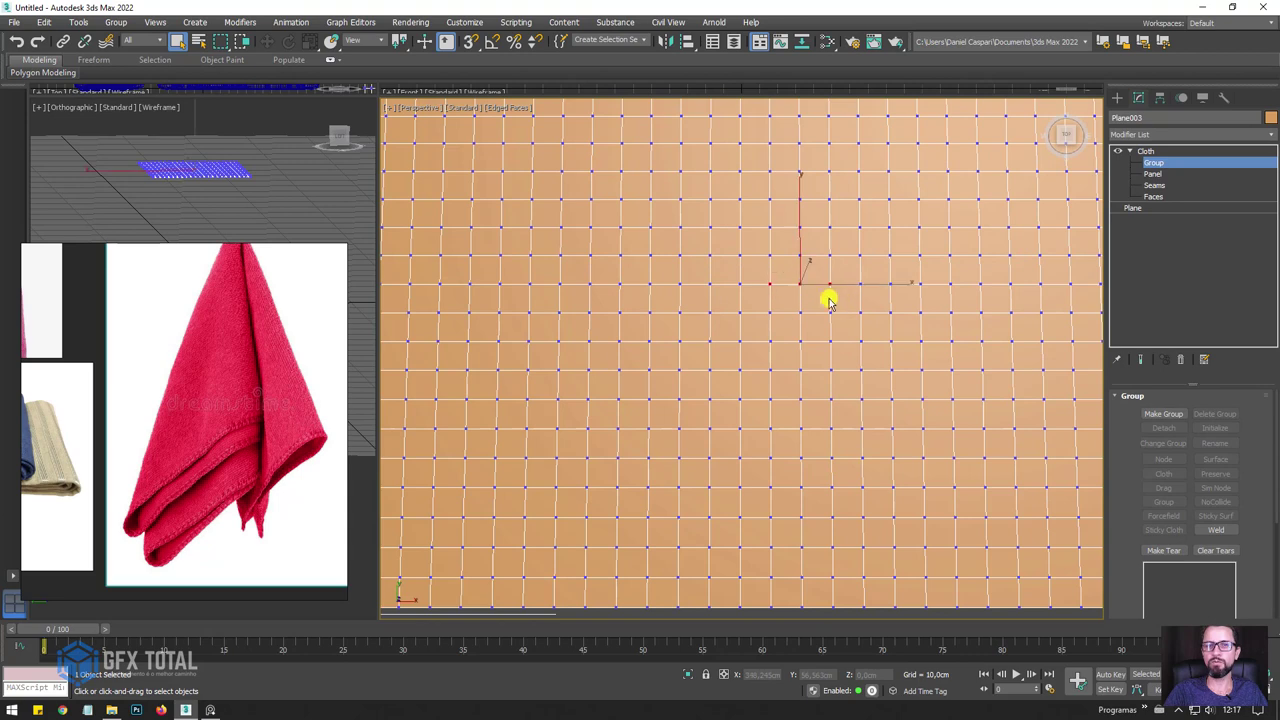
{"action": "scroll", "coordinate": [806, 313], "scroll_direction": "down", "scroll_amount": 5}
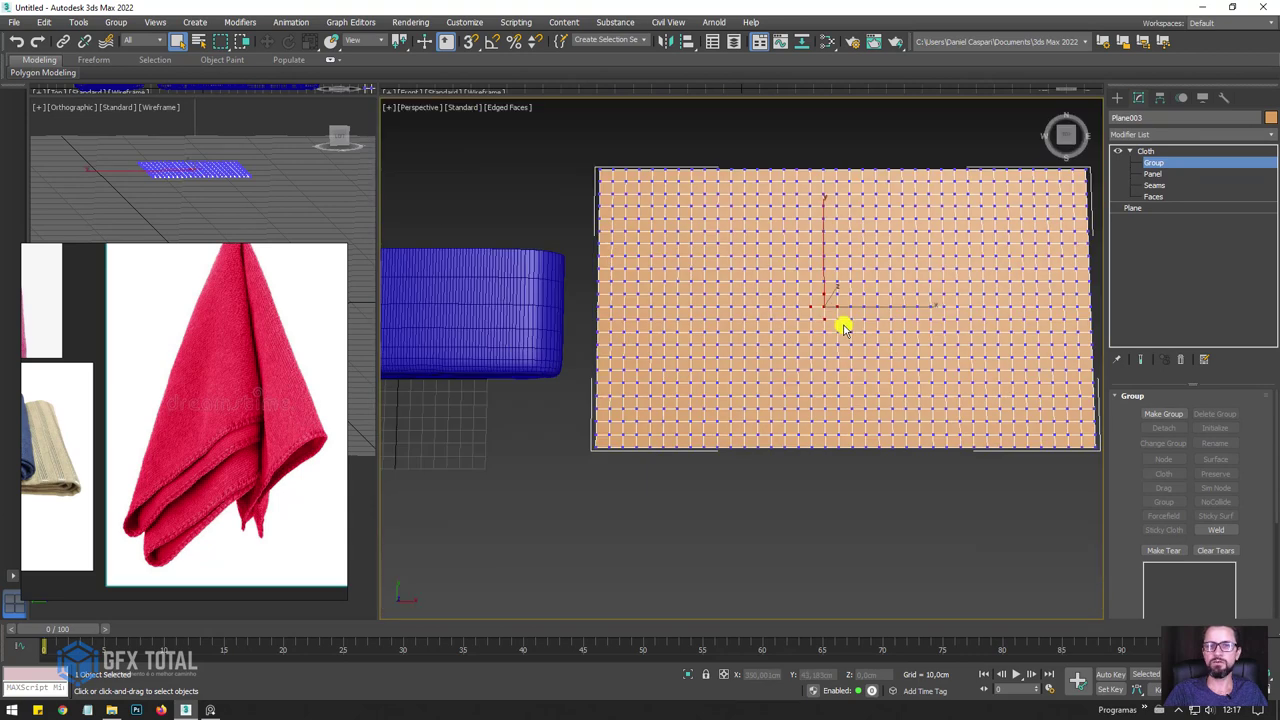
{"action": "mouse_move", "coordinate": [843, 323]}
{"action": "middle_mouse_down", "text": "alt"}
{"action": "mouse_move", "coordinate": [871, 286]}
{"action": "mouse_move", "coordinate": [938, 368]}
{"action": "middle_mouse_up", "text": "alt"}
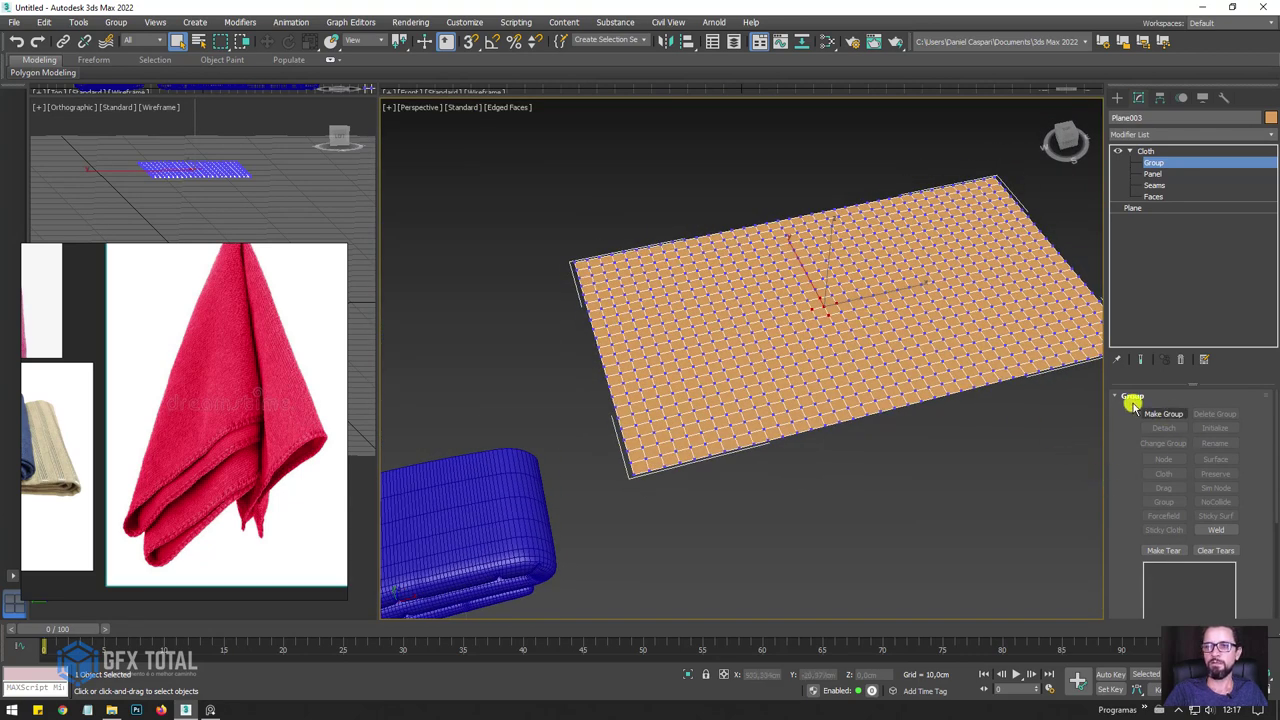
Make a vertex group named 'trava' from the selected vertices.
{"action": "left_click_drag", "start_coordinate": [1101, 373], "coordinate": [948, 355]}
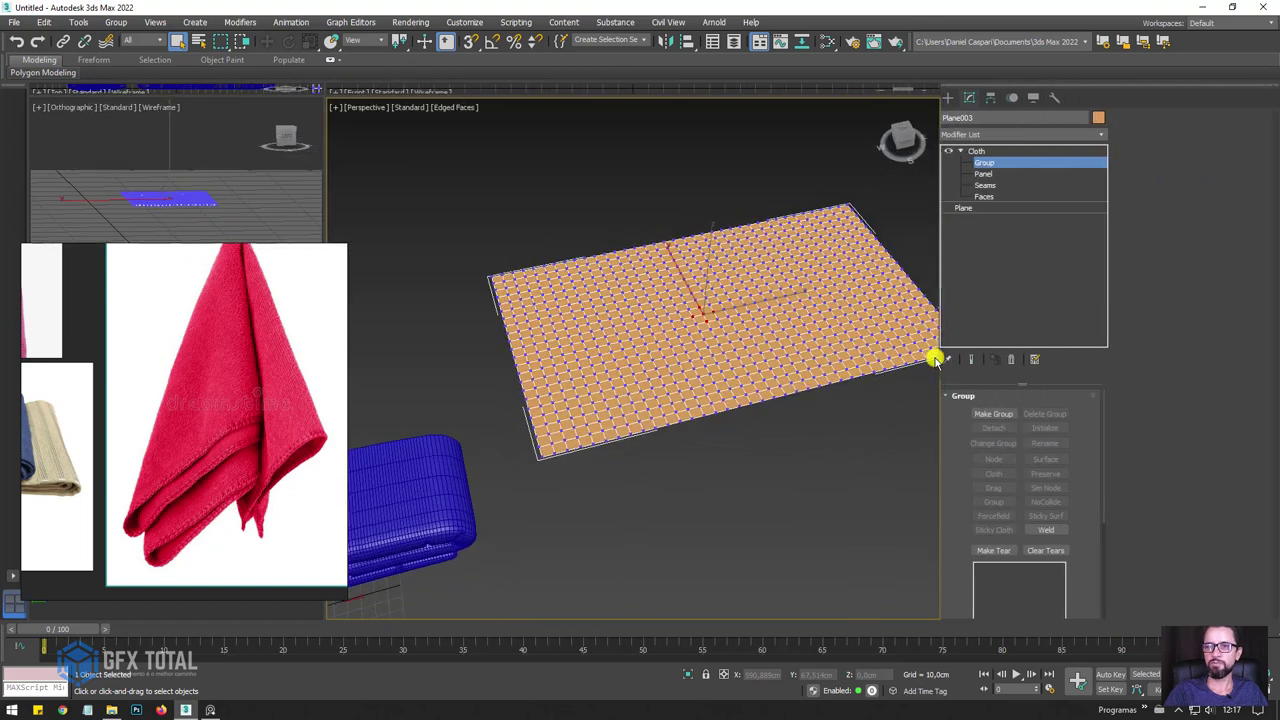
{"action": "left_click", "coordinate": [1003, 414]}
{"action": "type", "text": "trava"}
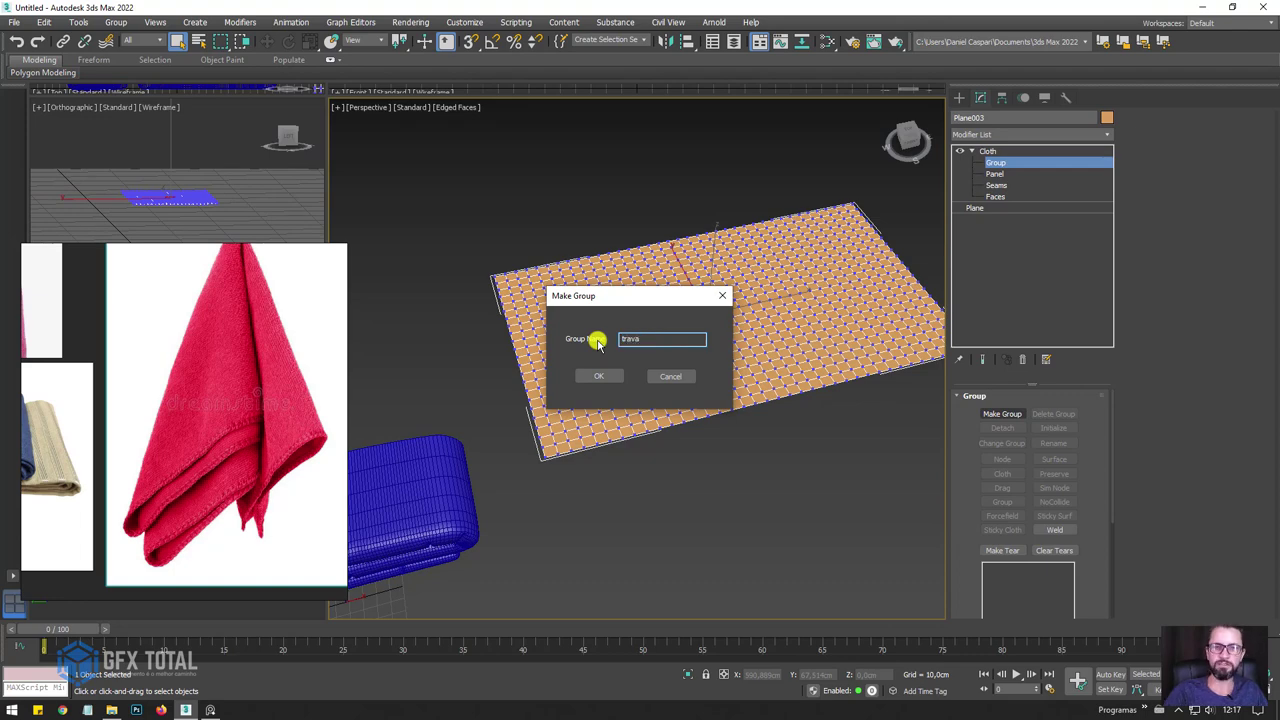
{"action": "key", "text": "Return"}
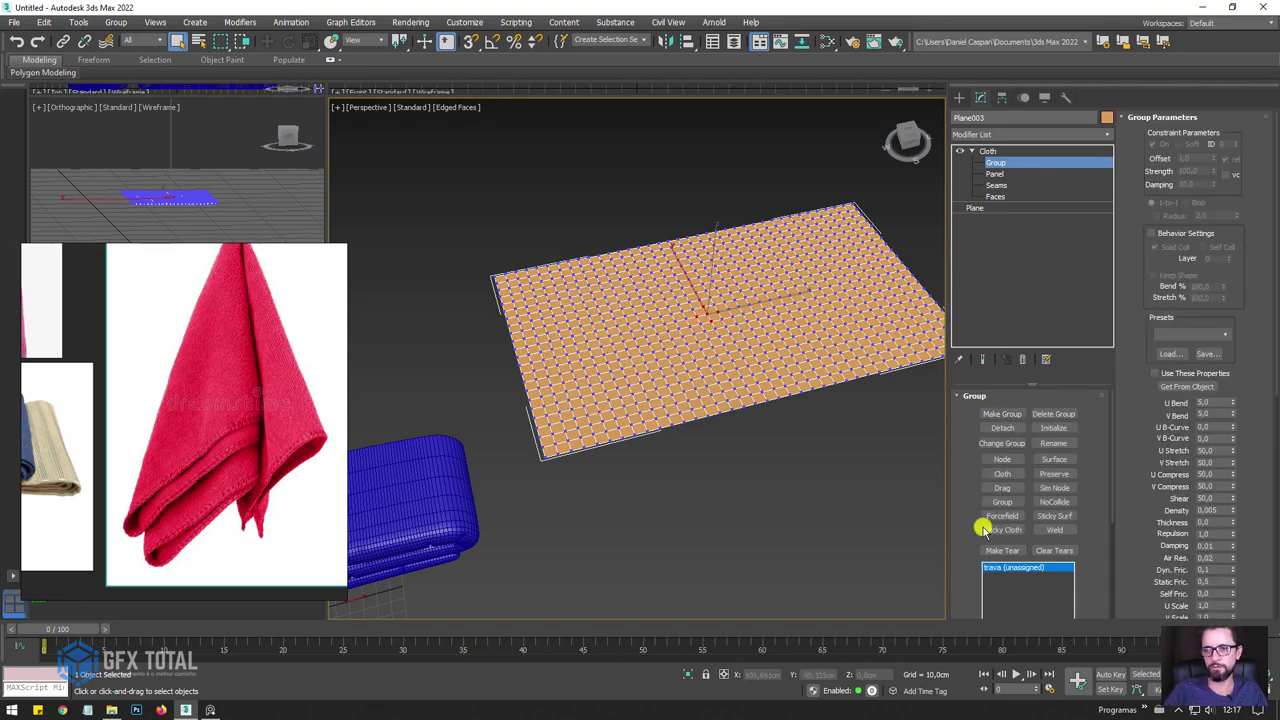
{"action": "scroll", "coordinate": [963, 537], "scroll_direction": "down", "scroll_amount": 3}
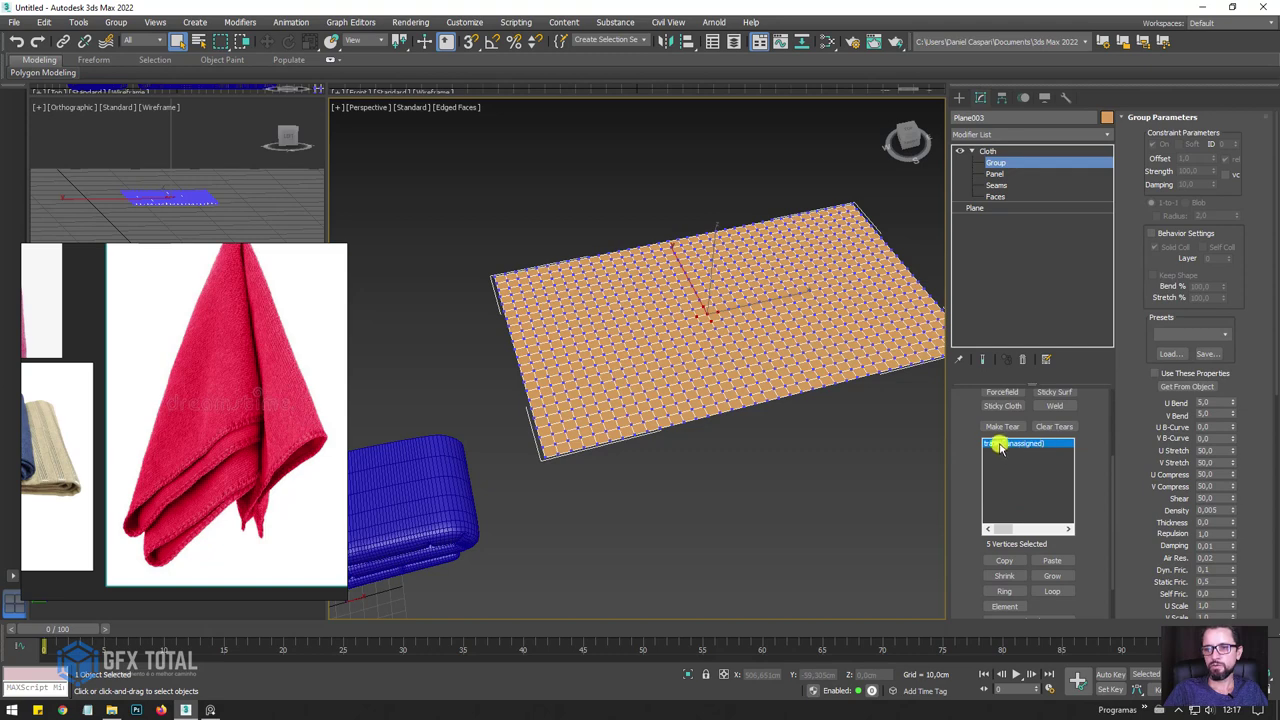
{"action": "middle_click_drag", "start_coordinate": [874, 415], "coordinate": [811, 420]}
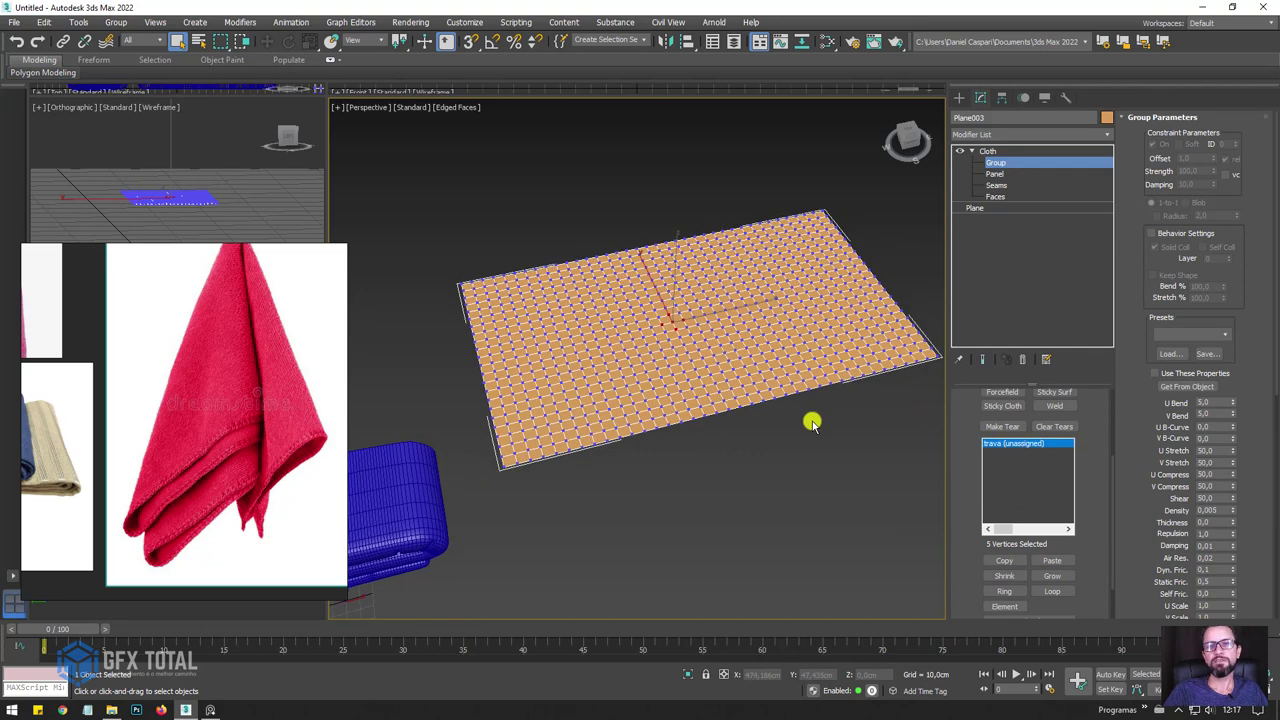
{"action": "left_click_drag", "start_coordinate": [1088, 418], "coordinate": [1090, 506]}
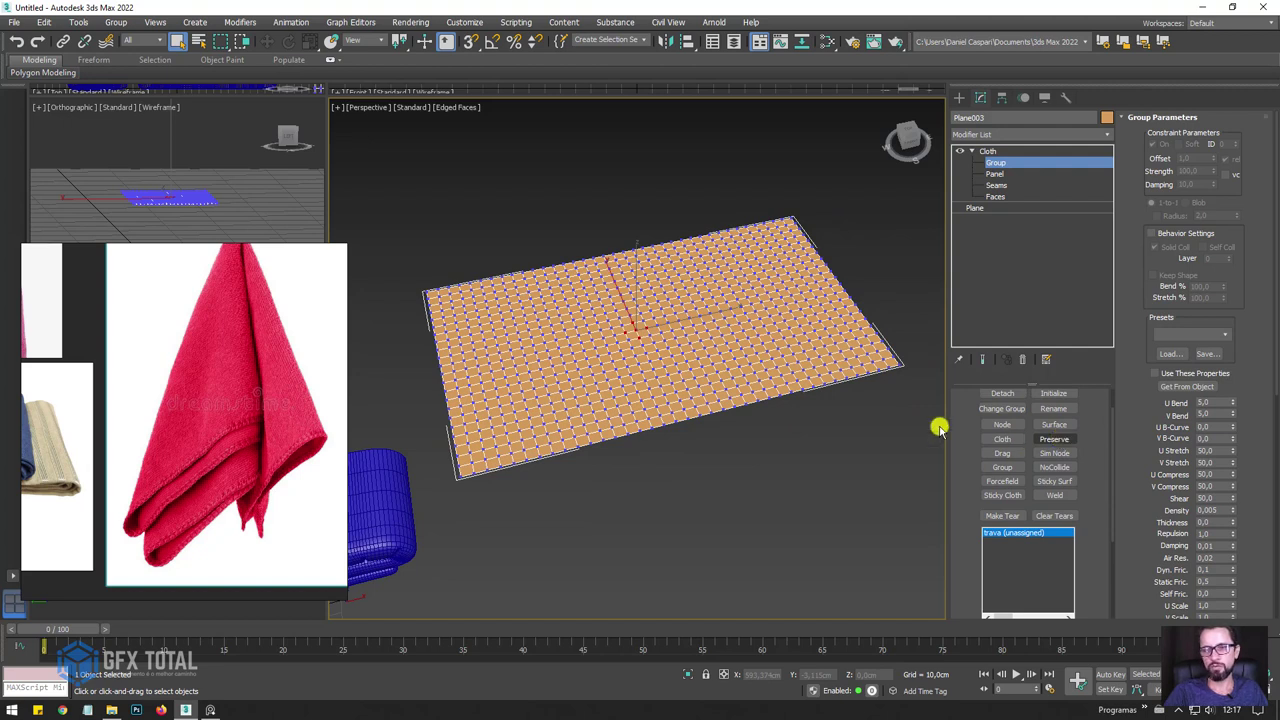
Set the trava group to Preserve and return to the top Cloth level.
{"action": "left_click", "coordinate": [1049, 440]}
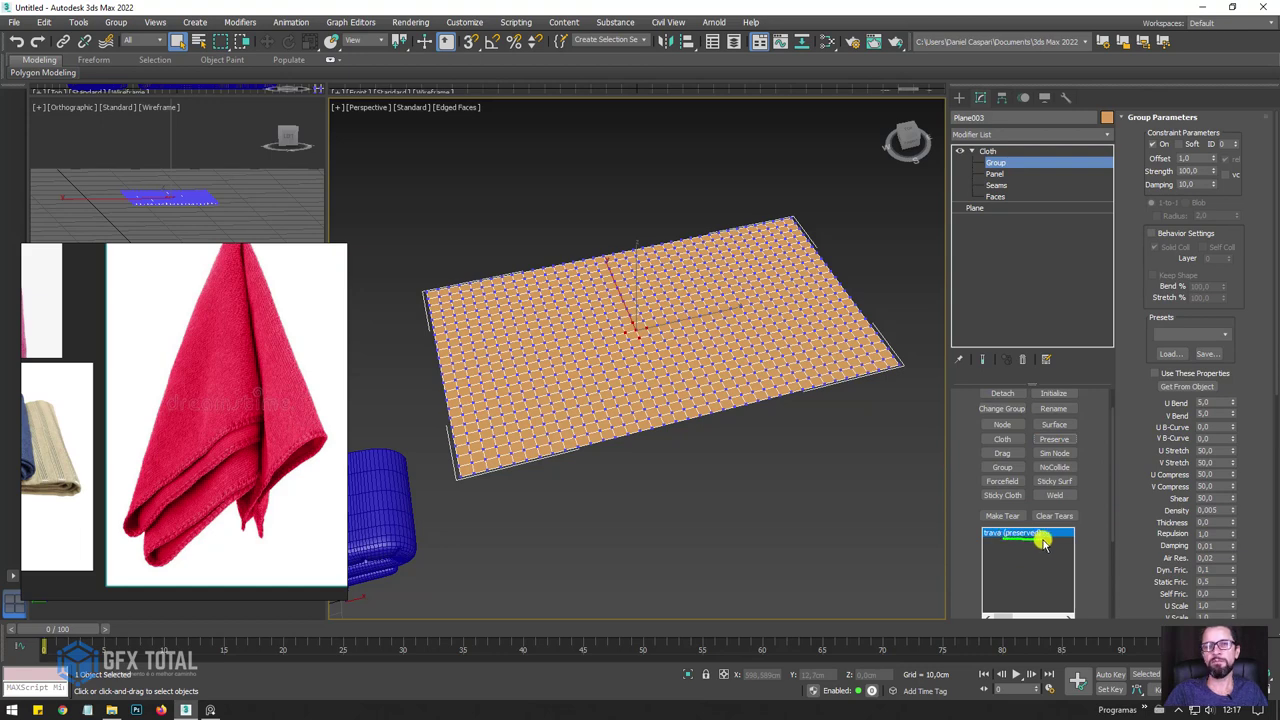
{"action": "left_click", "coordinate": [982, 151]}
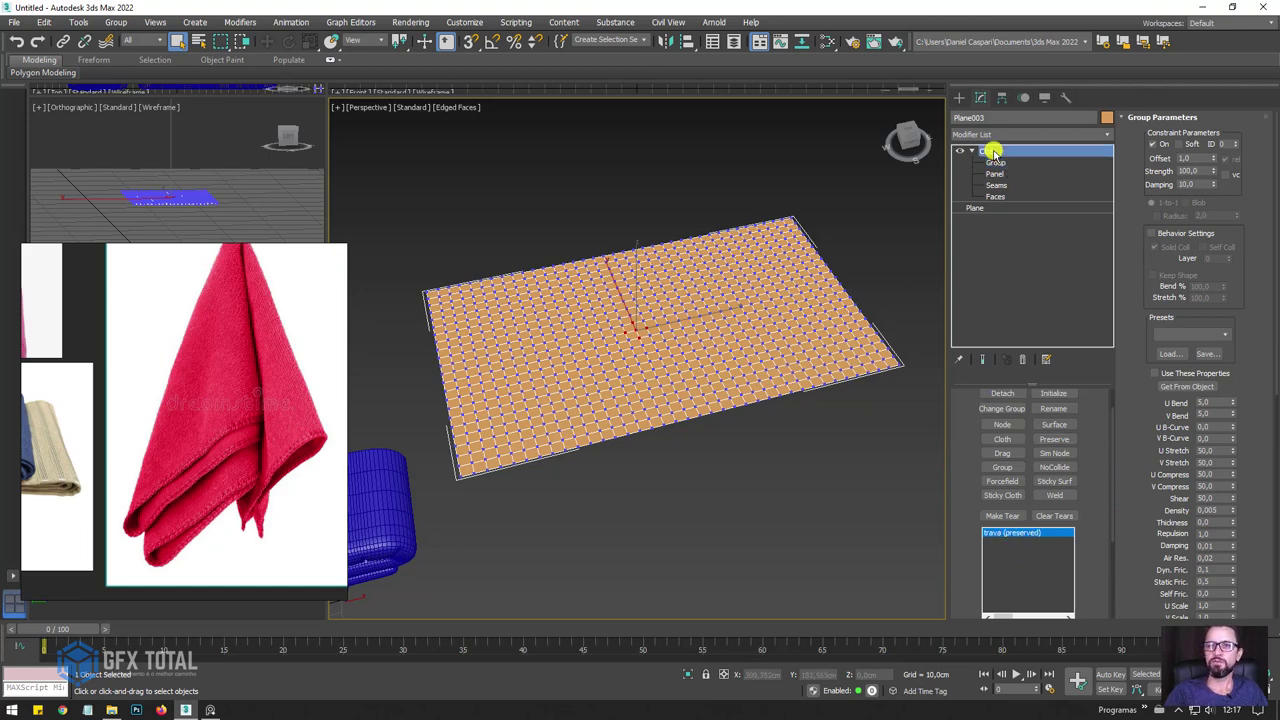
{"action": "left_click", "coordinate": [971, 150]}
{"action": "middle_click_drag", "start_coordinate": [793, 278], "coordinate": [565, 455], "text": "alt"}
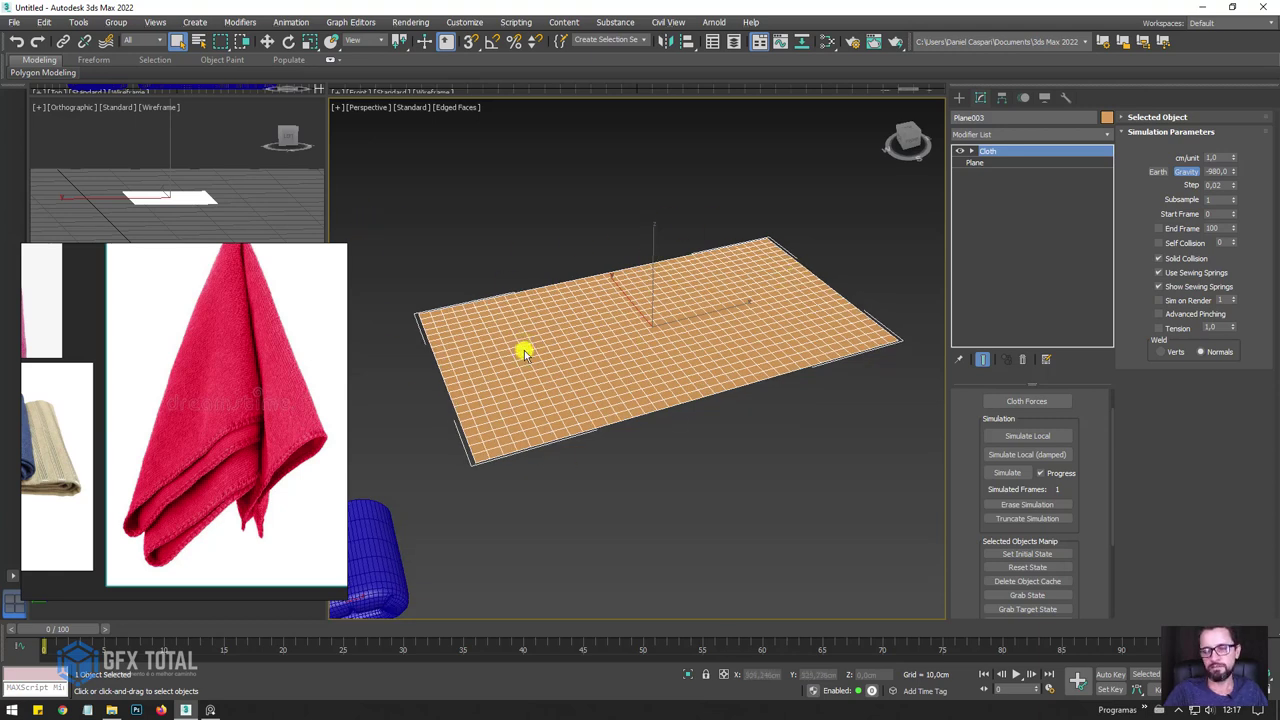
{"action": "left_click", "coordinate": [1028, 403]}
{"action": "scroll", "coordinate": [975, 400], "scroll_direction": "up", "scroll_amount": 2}
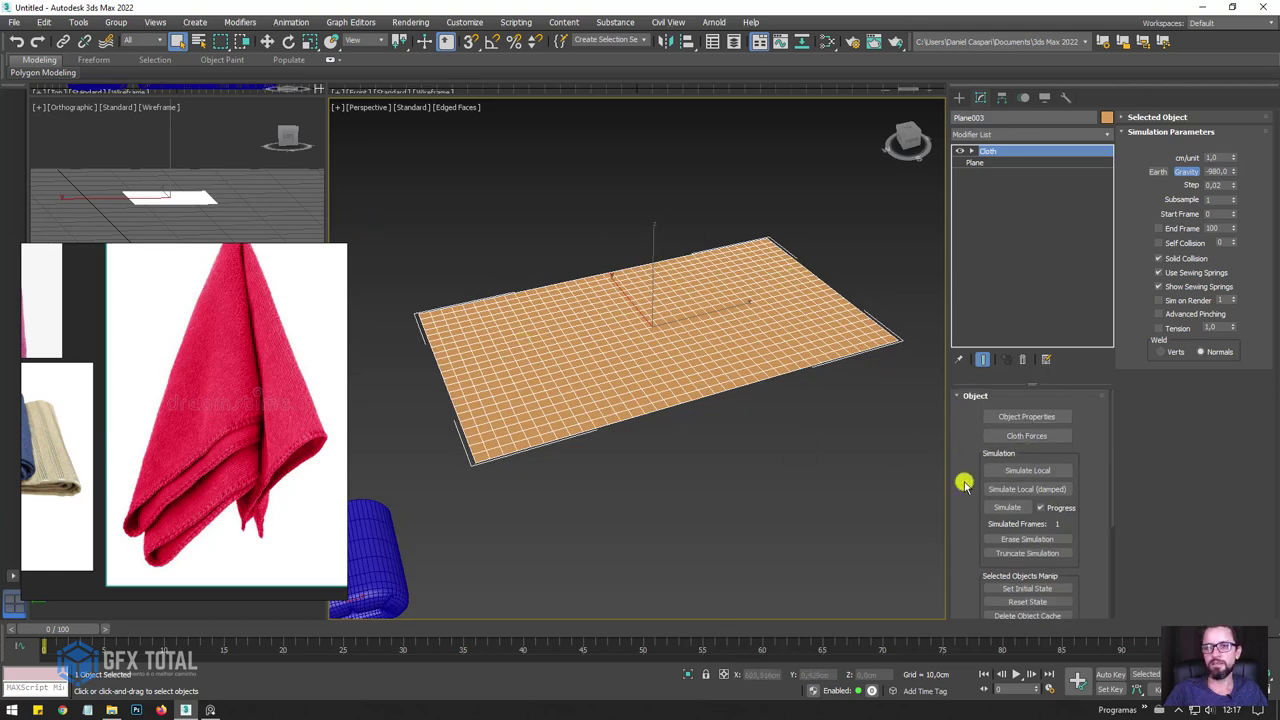
In Cloth Object Properties, set Plane003 as a Cloth object.
{"action": "left_click", "coordinate": [1022, 418]}
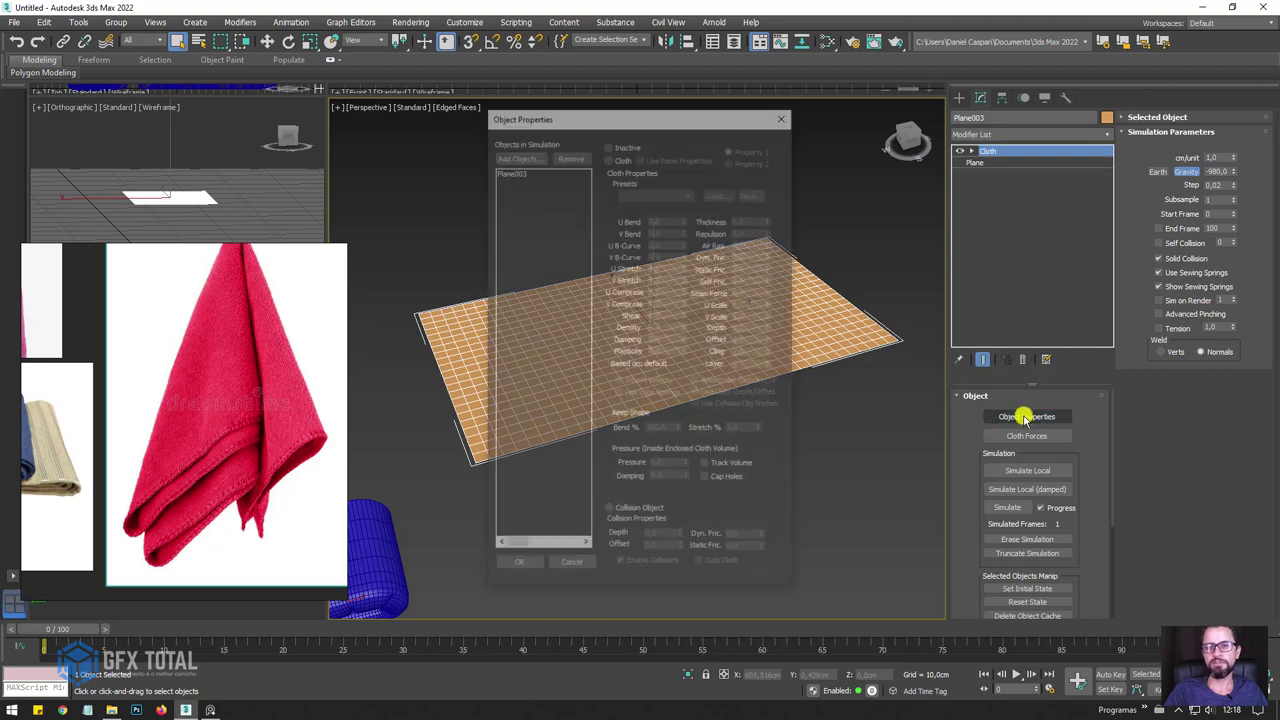
{"action": "left_click", "coordinate": [510, 173]}
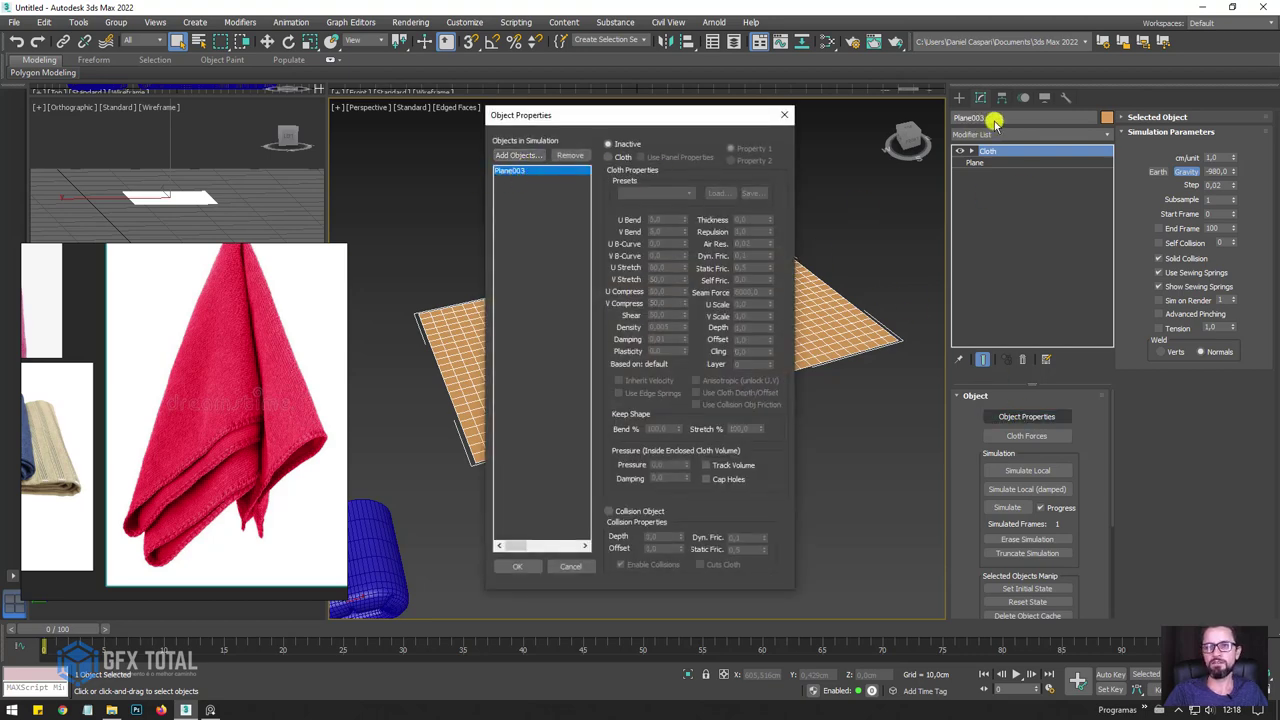
{"action": "left_click", "coordinate": [610, 157]}
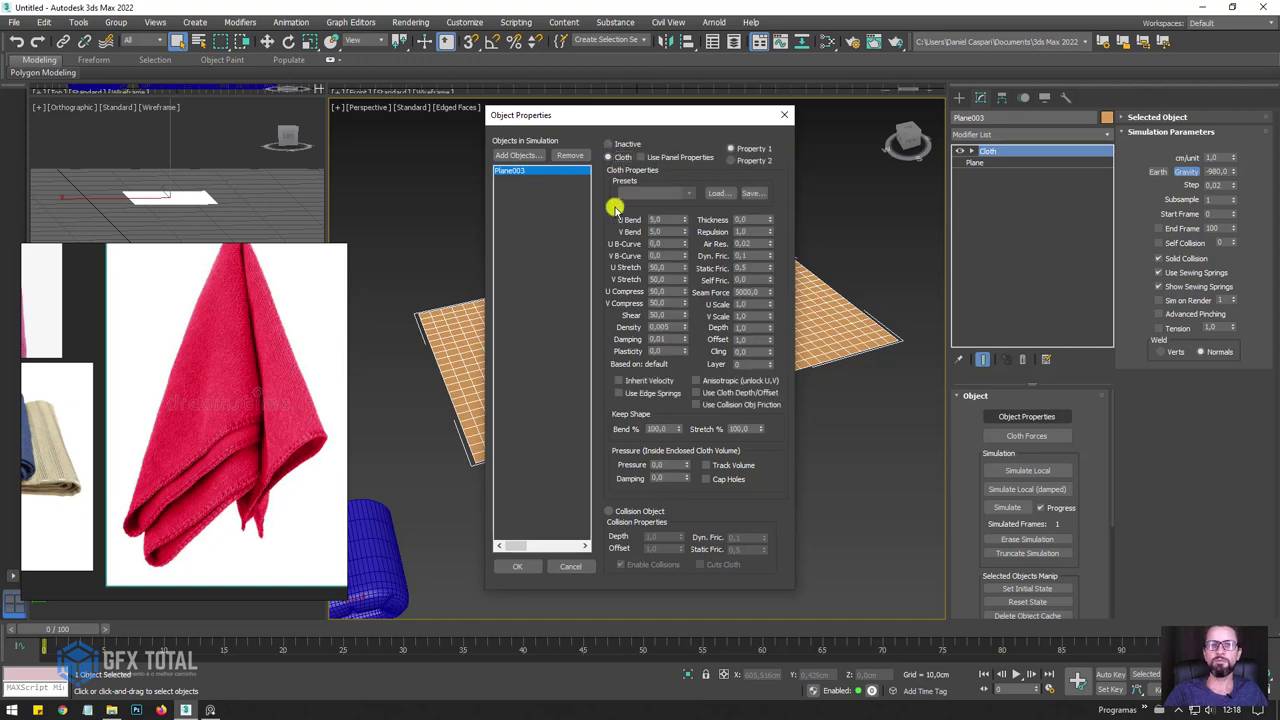
{"action": "left_click", "coordinate": [517, 566]}
{"action": "middle_click_drag", "start_coordinate": [703, 460], "coordinate": [728, 369], "text": "alt"}
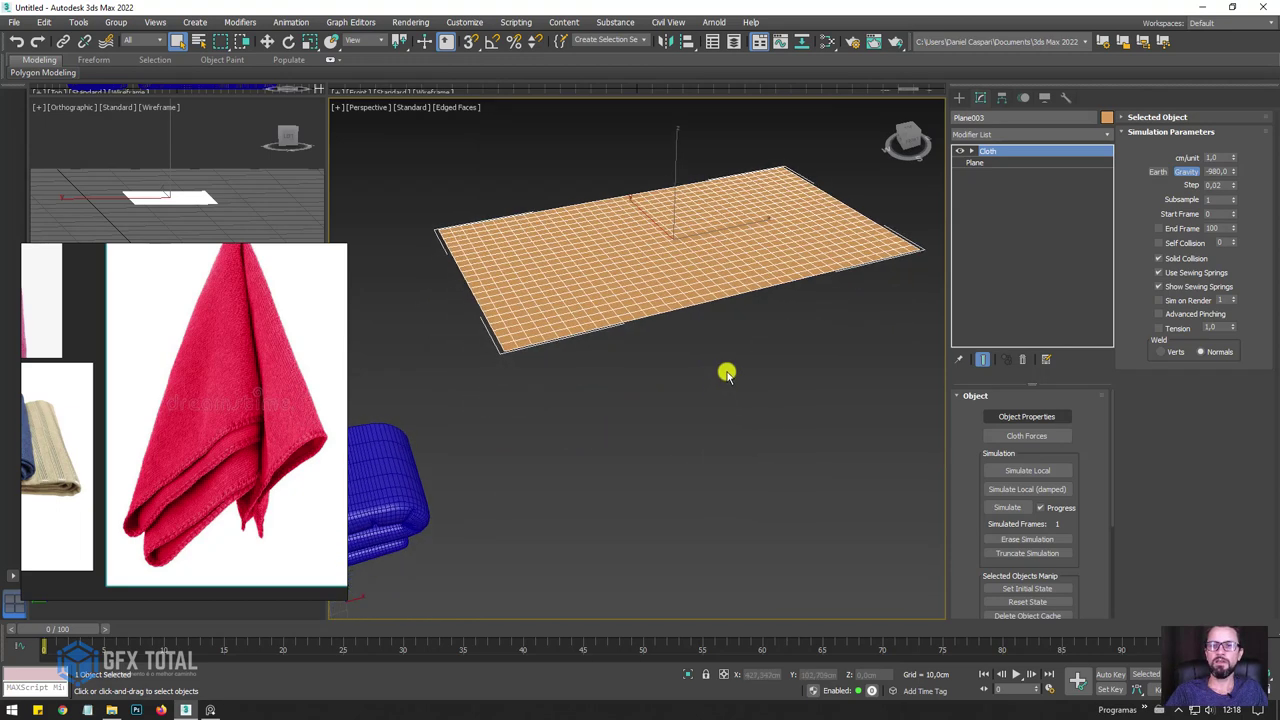
{"action": "left_click", "coordinate": [1007, 507]}
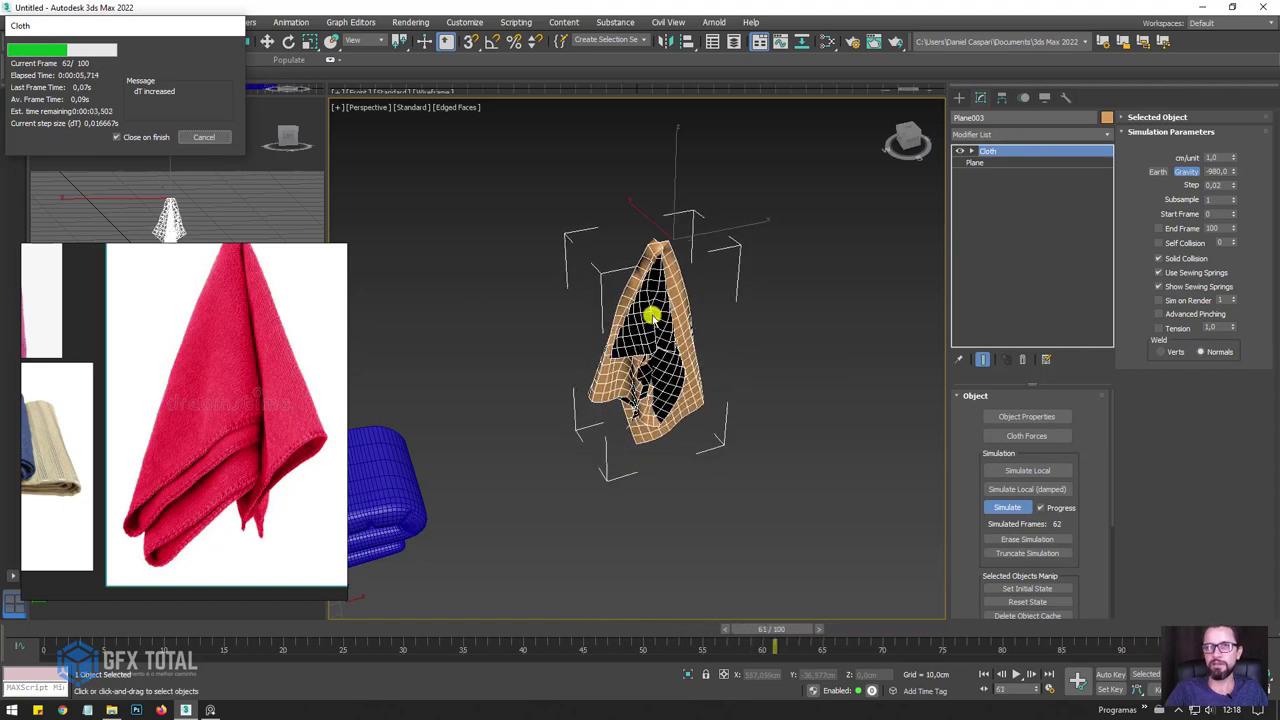
{"action": "left_click", "coordinate": [202, 138]}
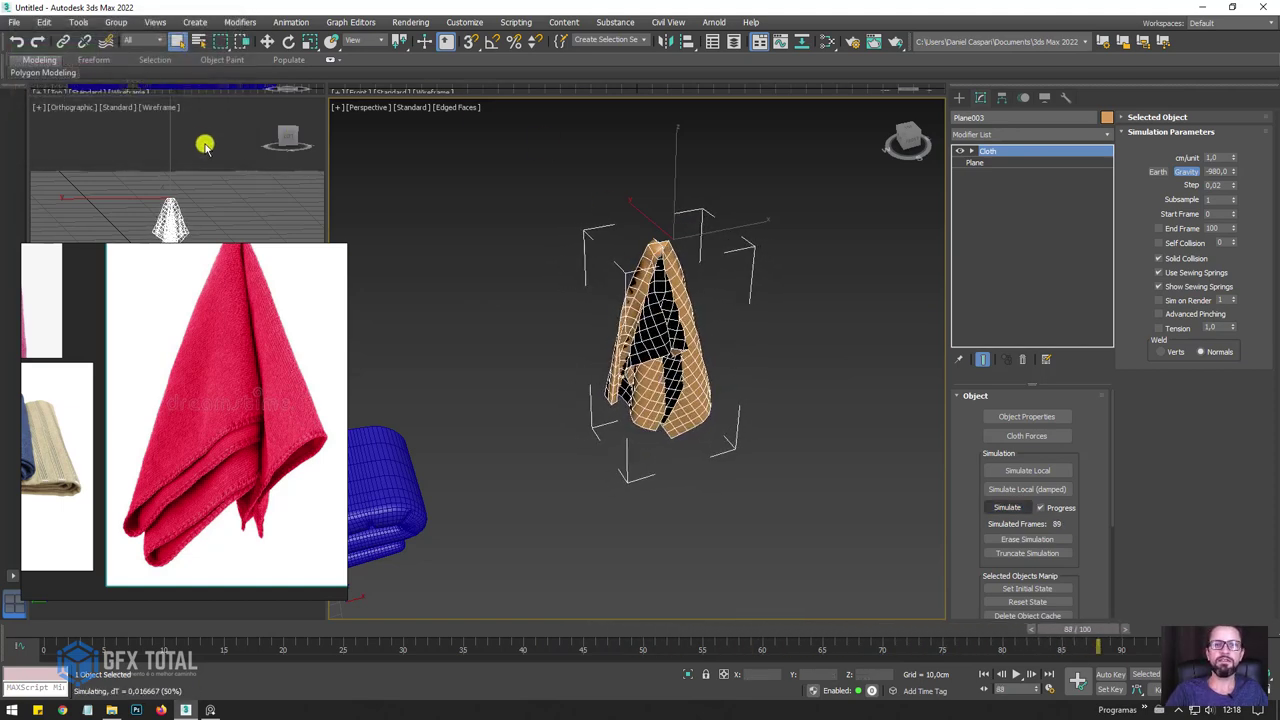
{"action": "left_click", "coordinate": [1024, 540]}
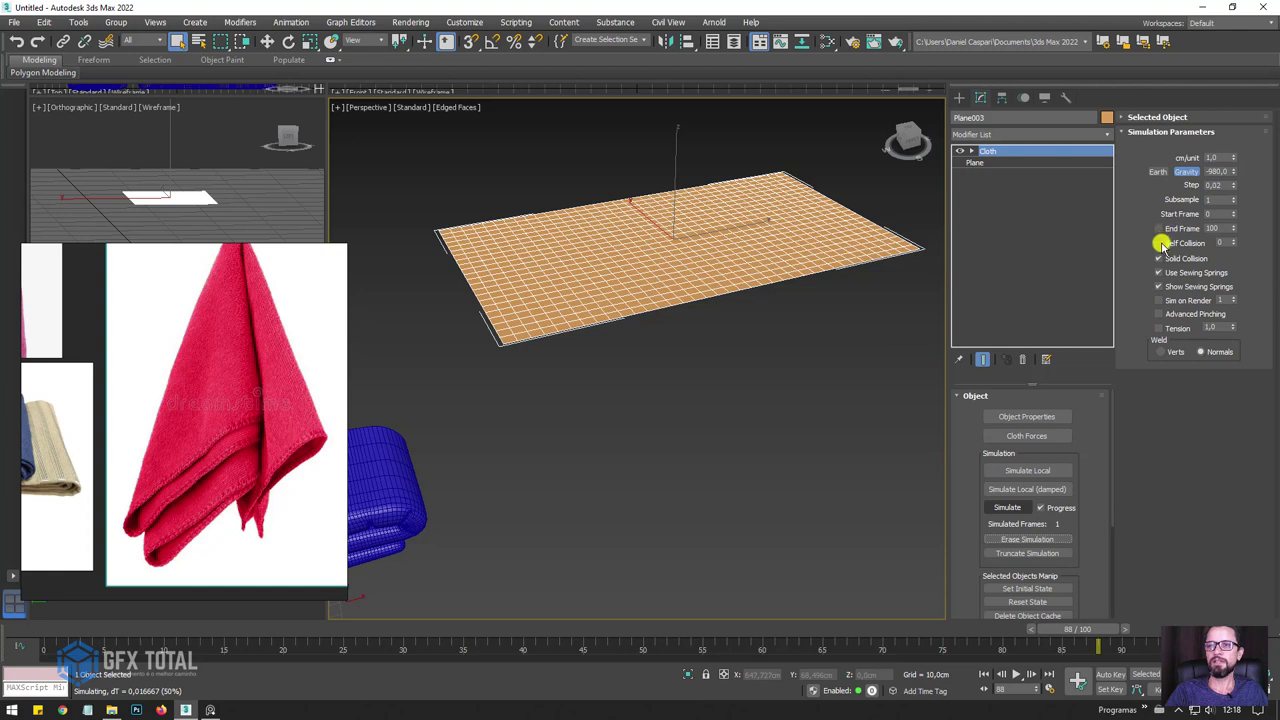
Enable self collision and simulate the cloth, stopping near frame 96.
{"action": "left_click", "coordinate": [1233, 241]}
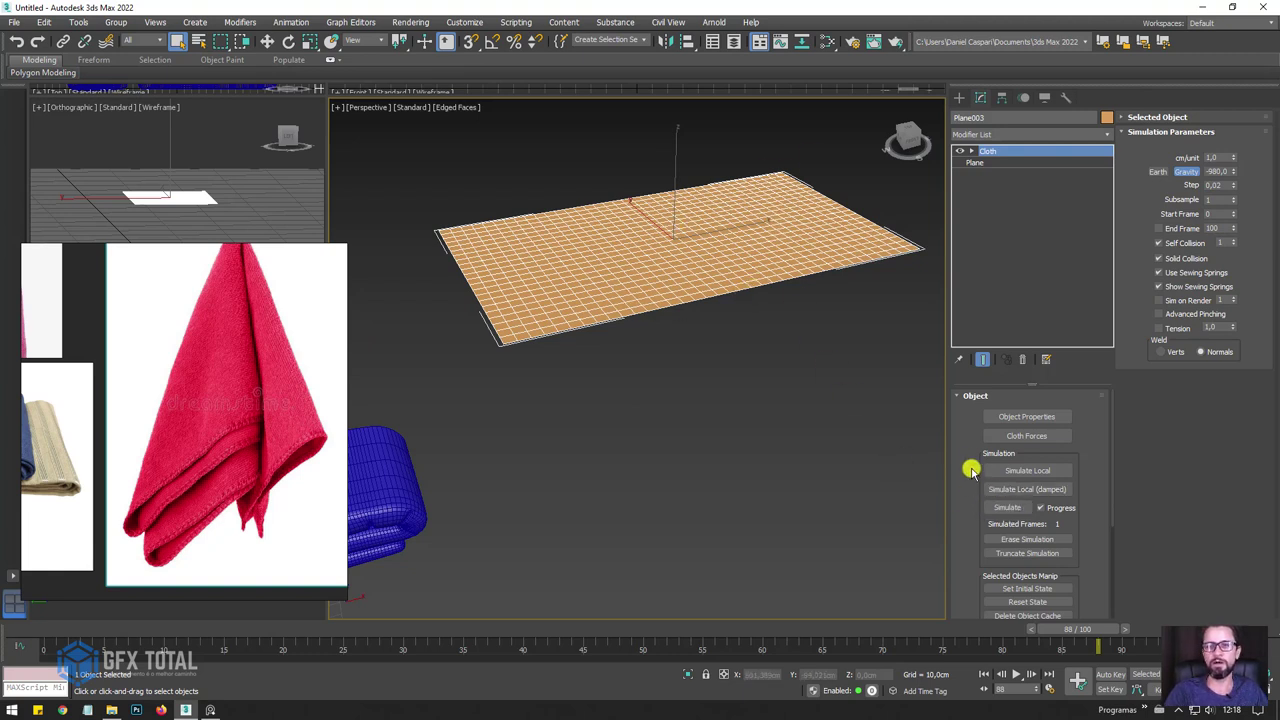
{"action": "left_click", "coordinate": [1006, 507]}
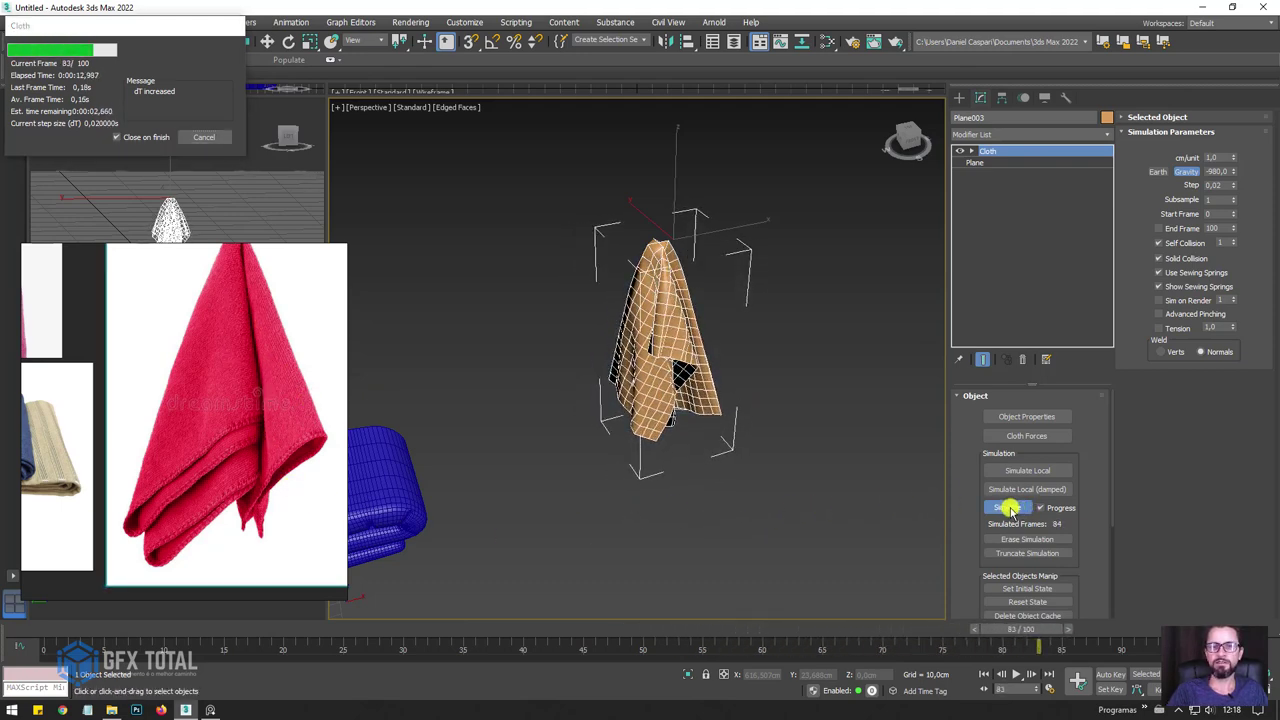
{"action": "left_click", "coordinate": [203, 137]}
Scrub to frame 75 and orbit around the draped cloth to inspect it.
{"action": "scroll", "coordinate": [710, 407], "scroll_direction": "up", "scroll_amount": 5}
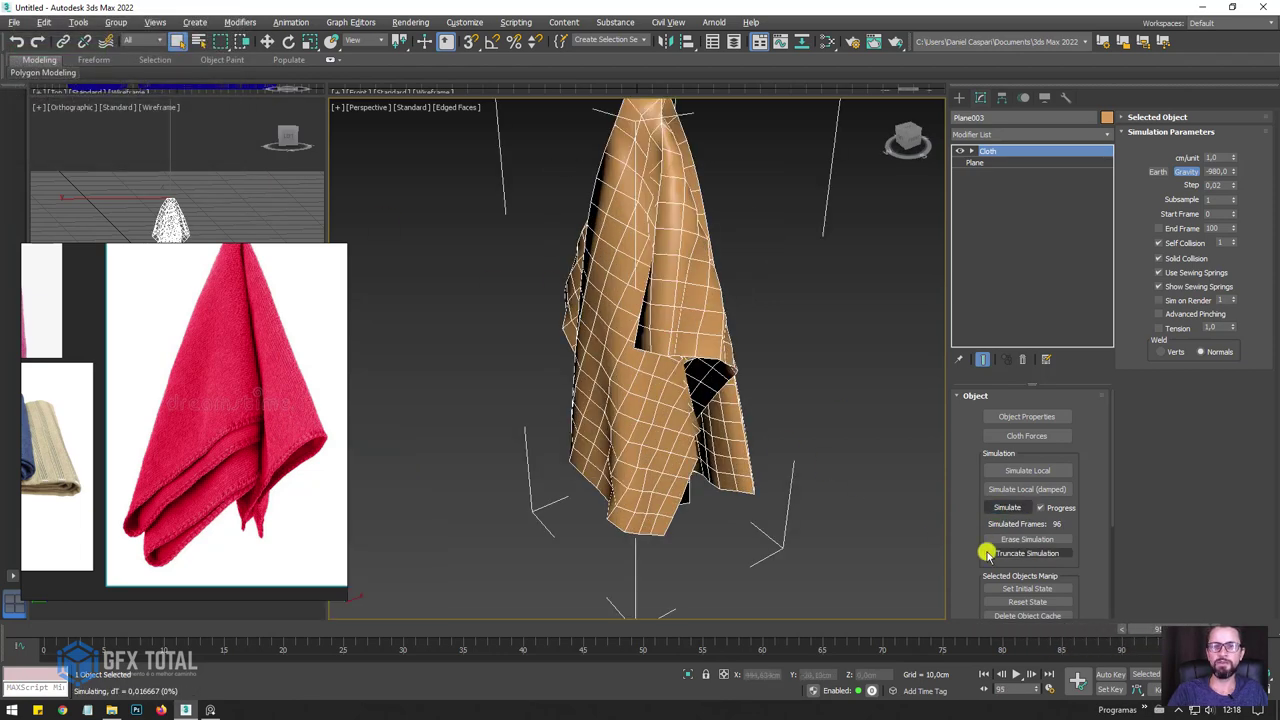
{"action": "mouse_move", "coordinate": [1158, 630]}
{"action": "left_mouse_down"}
{"action": "mouse_move", "coordinate": [895, 597]}
{"action": "mouse_move", "coordinate": [571, 580]}
{"action": "mouse_move", "coordinate": [94, 580]}
{"action": "mouse_move", "coordinate": [529, 569]}
{"action": "left_mouse_up"}
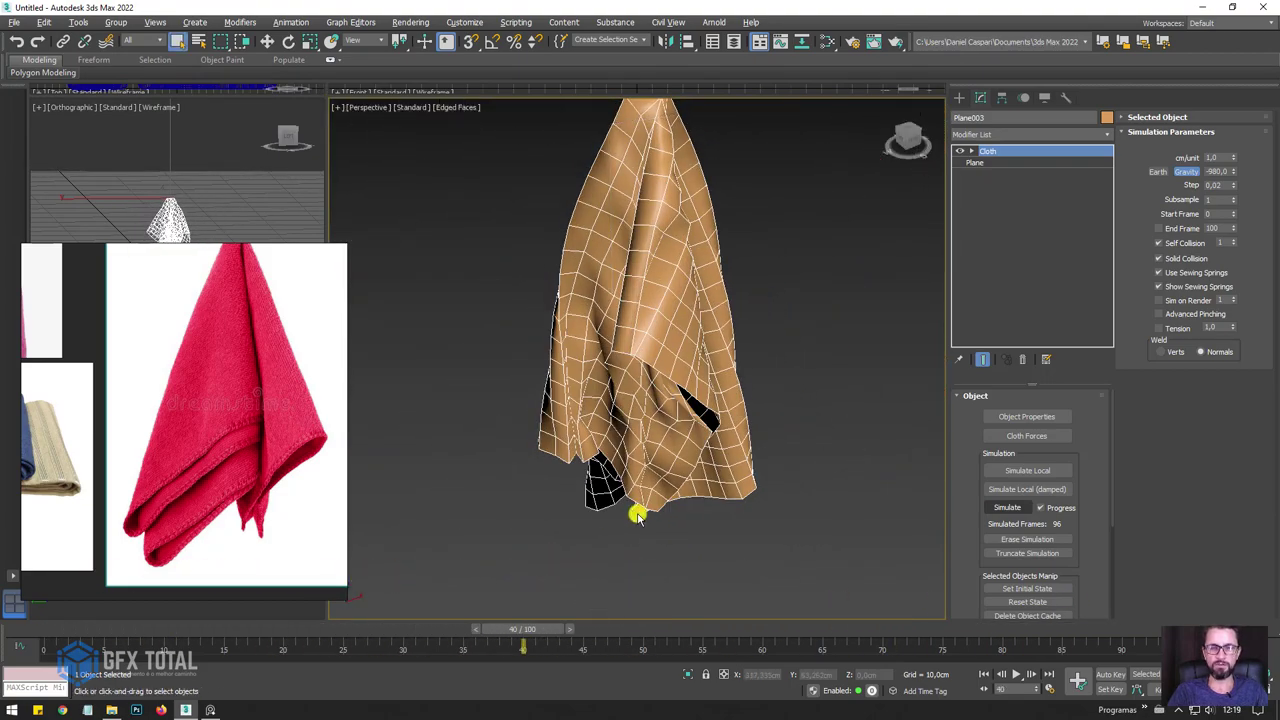
{"action": "left_click_drag", "start_coordinate": [537, 630], "coordinate": [951, 622]}
{"action": "scroll", "coordinate": [787, 497], "scroll_direction": "up", "scroll_amount": 4}
{"action": "mouse_move", "coordinate": [787, 497]}
{"action": "middle_mouse_down", "text": "alt"}
{"action": "mouse_move", "coordinate": [746, 483]}
{"action": "mouse_move", "coordinate": [723, 443]}
{"action": "mouse_move", "coordinate": [820, 480]}
{"action": "mouse_move", "coordinate": [760, 405]}
{"action": "mouse_move", "coordinate": [857, 449]}
{"action": "mouse_move", "coordinate": [700, 474]}
{"action": "mouse_move", "coordinate": [689, 443]}
{"action": "mouse_move", "coordinate": [787, 457]}
{"action": "mouse_move", "coordinate": [774, 474]}
{"action": "middle_mouse_up", "text": "alt"}
{"action": "scroll", "coordinate": [789, 457], "scroll_direction": "down", "scroll_amount": 4}
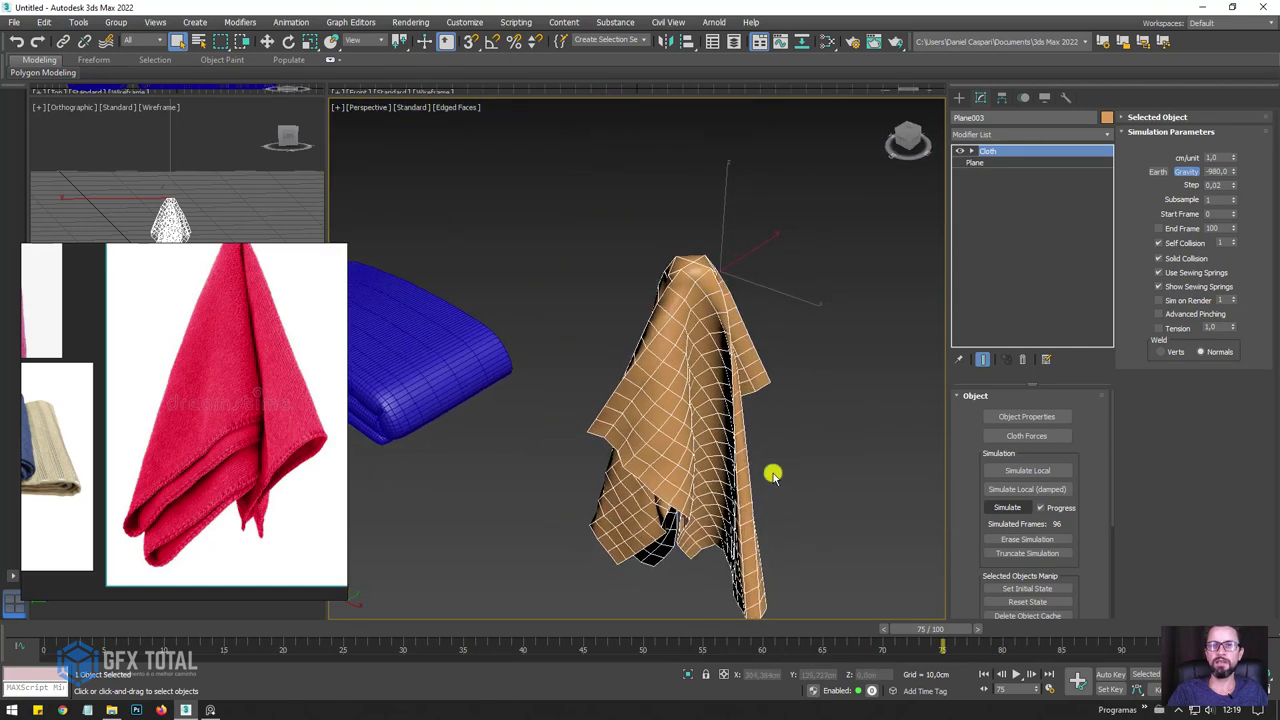
Add TurboSmooth above Plane003's Cloth modifier and inspect the smoothed towel up close.
{"action": "left_click", "coordinate": [1106, 134]}
{"action": "left_click_drag", "start_coordinate": [1108, 145], "coordinate": [1131, 606]}
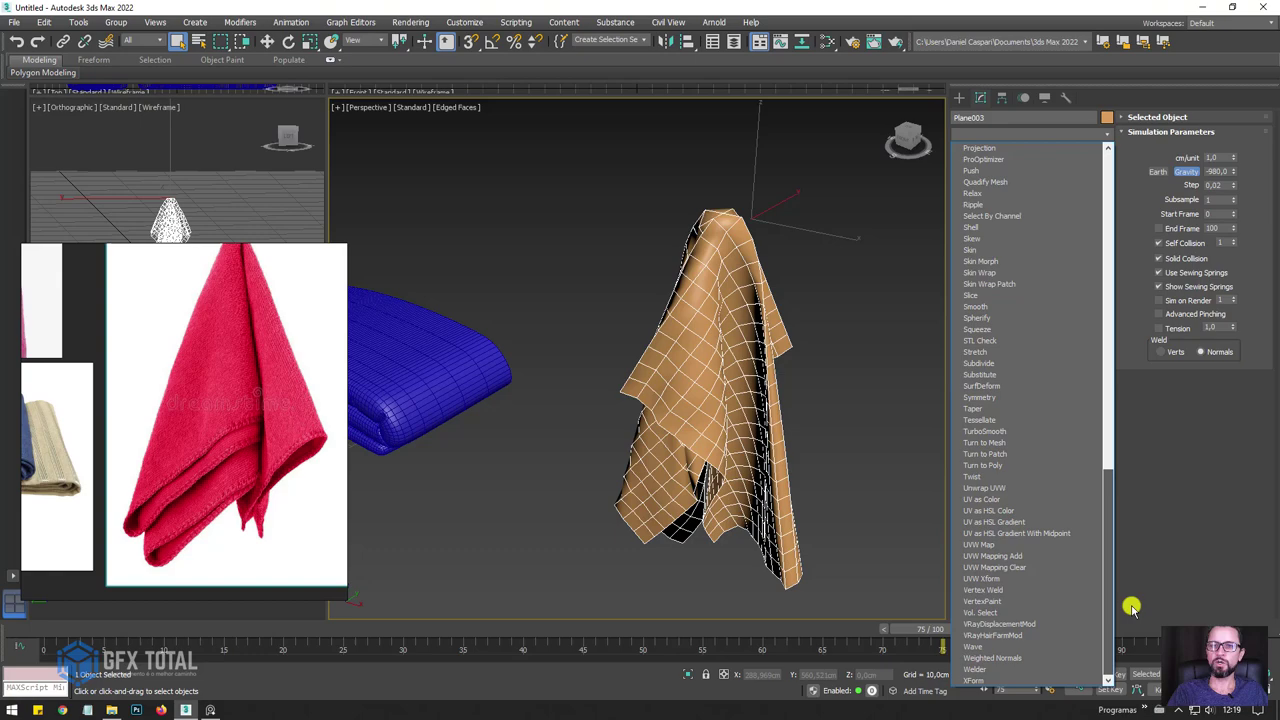
{"action": "left_click", "coordinate": [985, 431]}
{"action": "middle_click_drag", "start_coordinate": [774, 383], "coordinate": [851, 299], "text": "alt"}
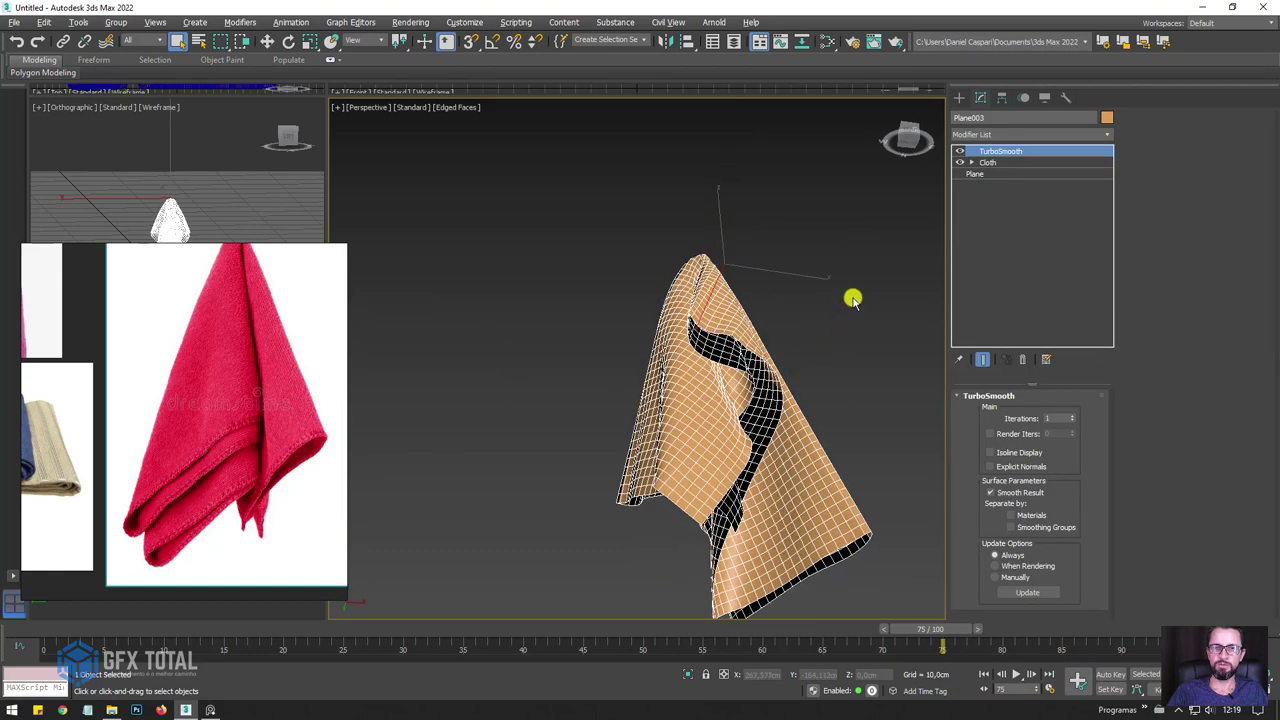
{"action": "scroll", "coordinate": [706, 331], "scroll_direction": "up", "scroll_amount": 5}
{"action": "mouse_move", "coordinate": [706, 331]}
{"action": "middle_mouse_down", "text": "alt"}
{"action": "mouse_move", "coordinate": [771, 386]}
{"action": "mouse_move", "coordinate": [700, 420]}
{"action": "mouse_move", "coordinate": [741, 417]}
{"action": "middle_mouse_up", "text": "alt"}
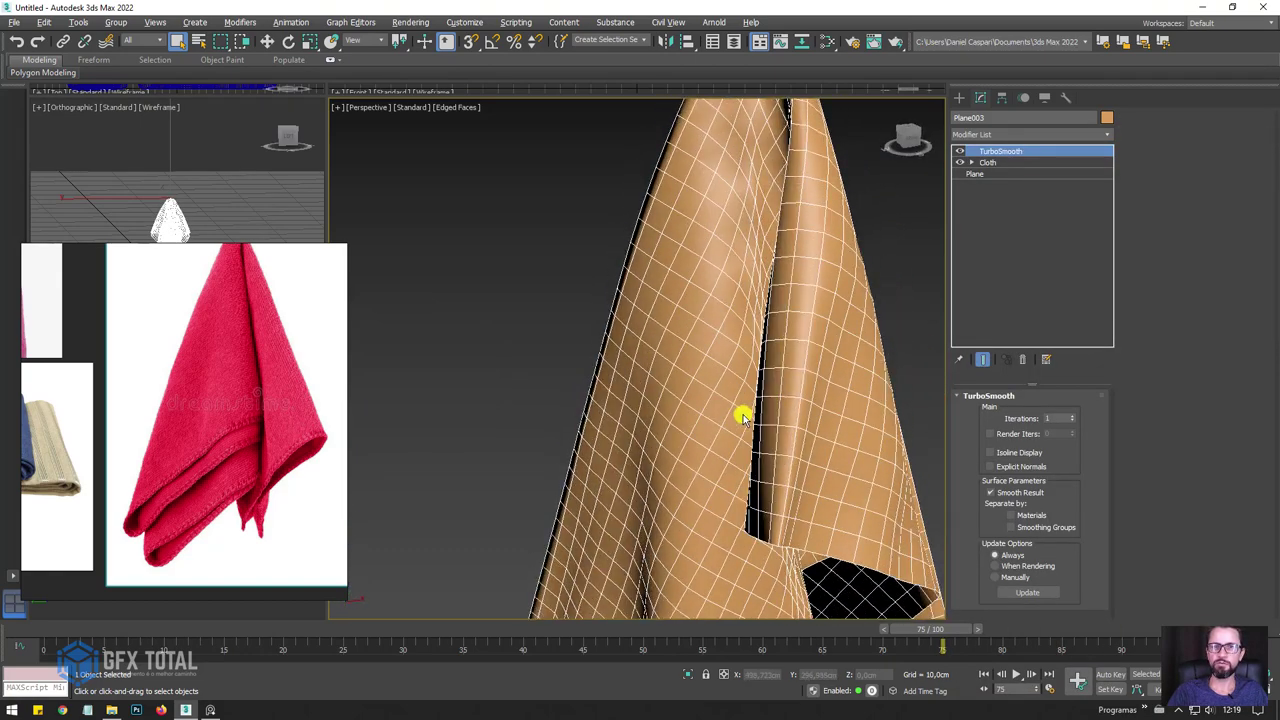
{"action": "scroll", "coordinate": [741, 417], "scroll_direction": "down", "scroll_amount": 3}
{"action": "left_click", "coordinate": [1065, 138]}
{"action": "left_click_drag", "start_coordinate": [1106, 160], "coordinate": [1137, 597]}
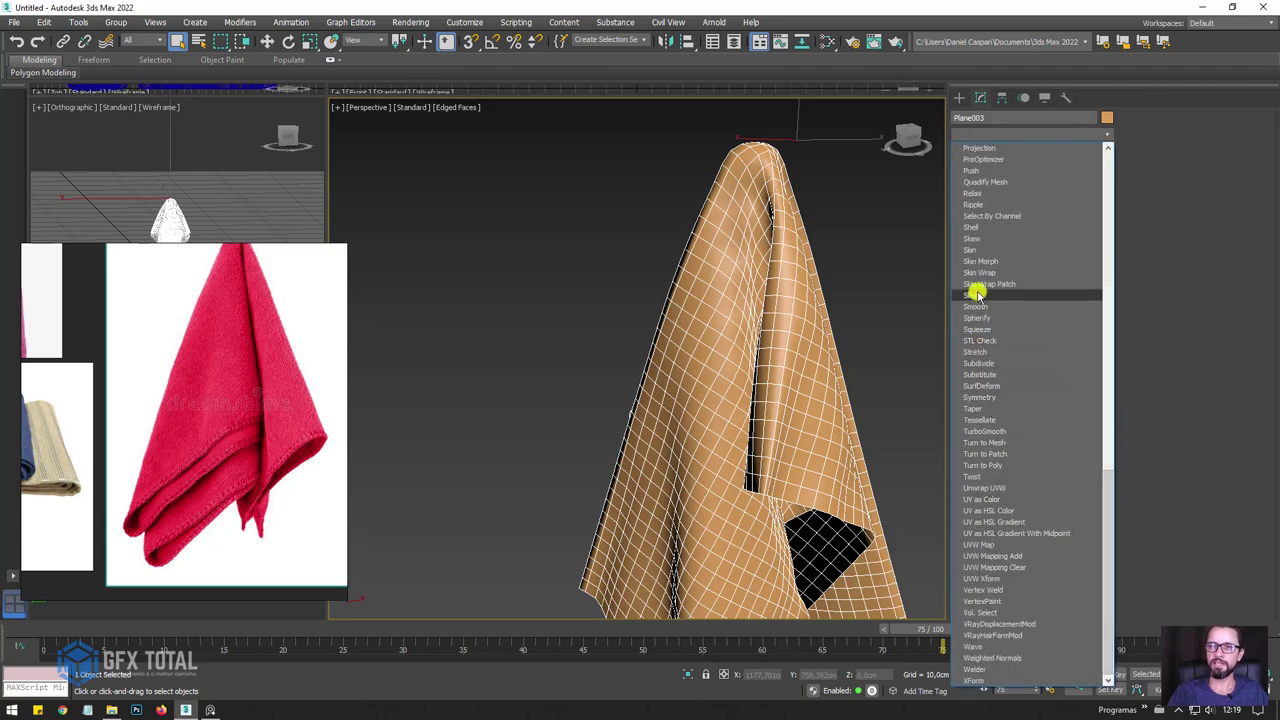
Add a Shell modifier with an Outer Amount of 0.81 cm.
{"action": "left_click", "coordinate": [977, 227]}
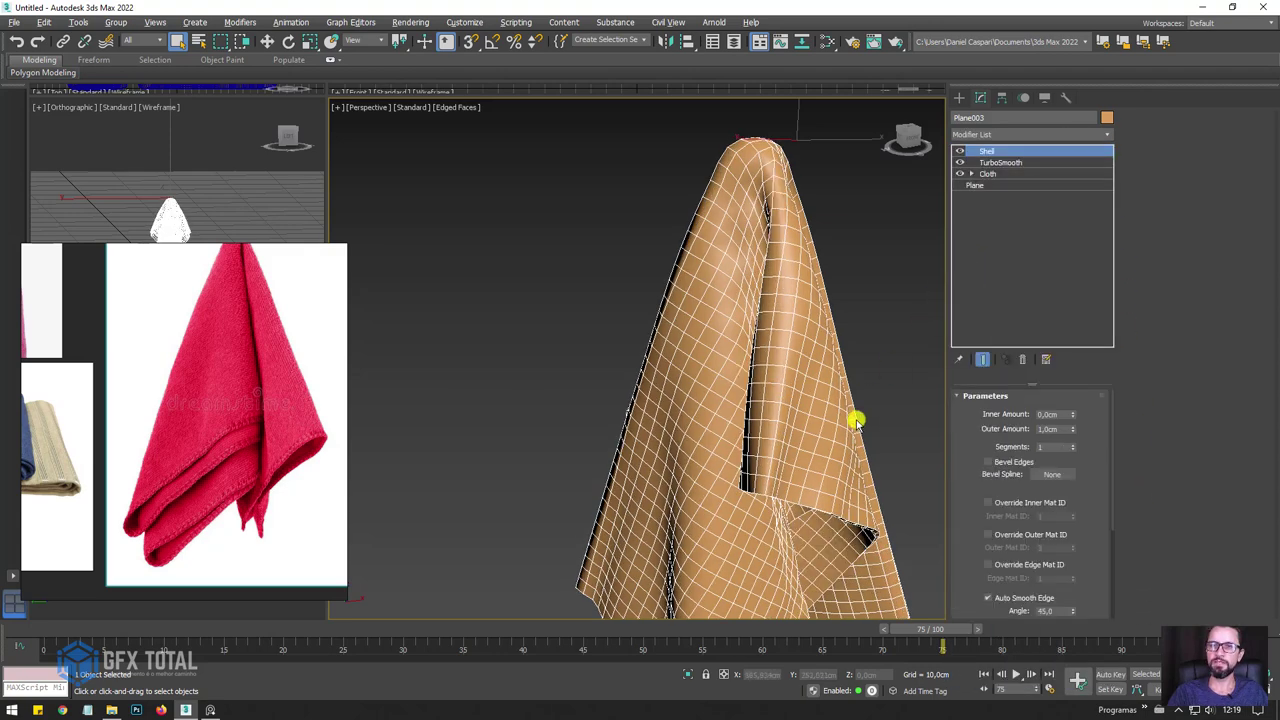
{"action": "scroll", "coordinate": [834, 357], "scroll_direction": "down", "scroll_amount": 2}
{"action": "scroll", "coordinate": [681, 316], "scroll_direction": "up", "scroll_amount": 5}
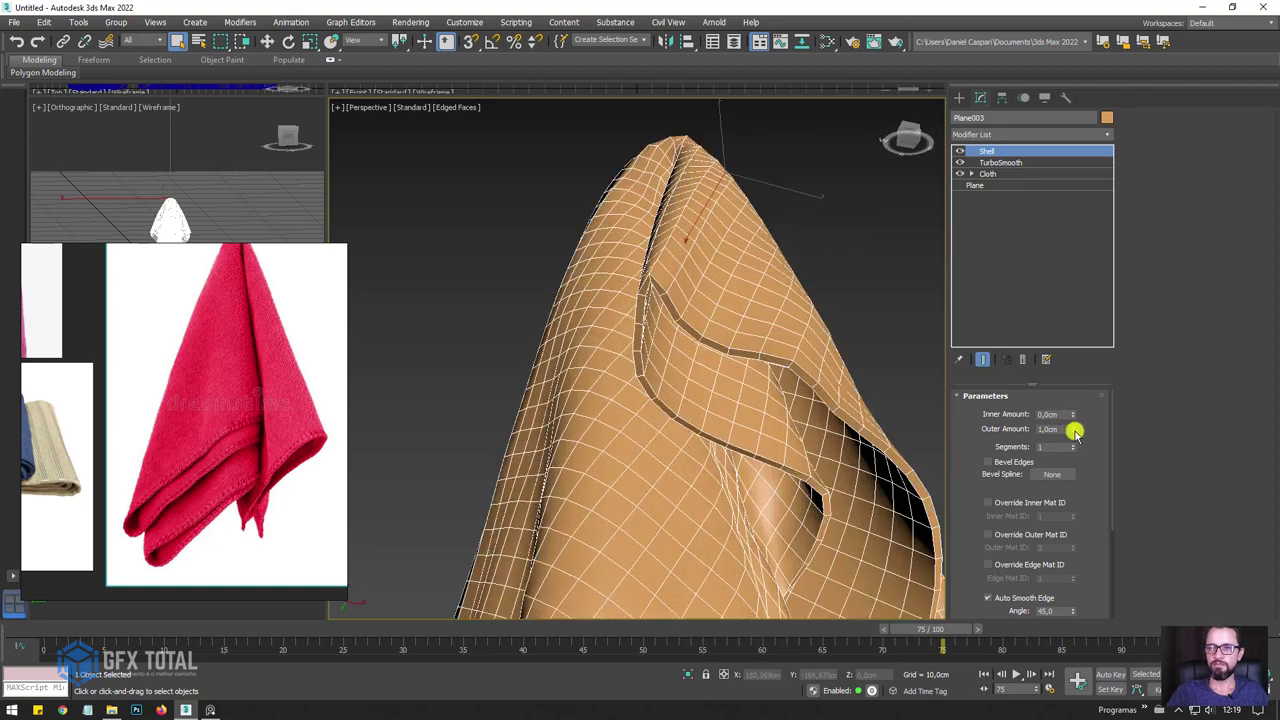
{"action": "mouse_move", "coordinate": [1074, 432]}
{"action": "left_mouse_down"}
{"action": "mouse_move", "coordinate": [1063, 435]}
{"action": "mouse_move", "coordinate": [1079, 425]}
{"action": "mouse_move", "coordinate": [1069, 403]}
{"action": "mouse_move", "coordinate": [1077, 436]}
{"action": "left_mouse_up"}
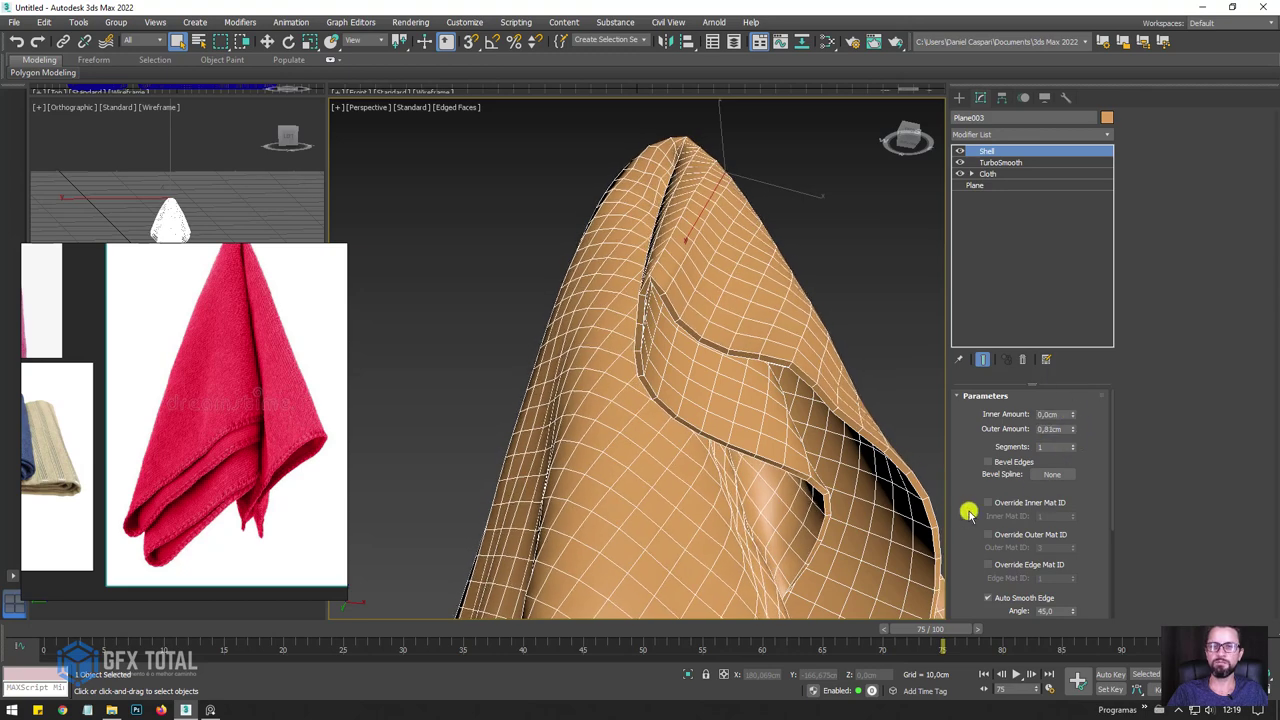
{"action": "scroll", "coordinate": [829, 443], "scroll_direction": "down", "scroll_amount": 5}
{"action": "mouse_move", "coordinate": [829, 443]}
{"action": "middle_mouse_down", "text": "alt"}
{"action": "mouse_move", "coordinate": [786, 400]}
{"action": "mouse_move", "coordinate": [820, 434]}
{"action": "mouse_move", "coordinate": [727, 398]}
{"action": "mouse_move", "coordinate": [823, 380]}
{"action": "mouse_move", "coordinate": [870, 342]}
{"action": "middle_mouse_up", "text": "alt"}
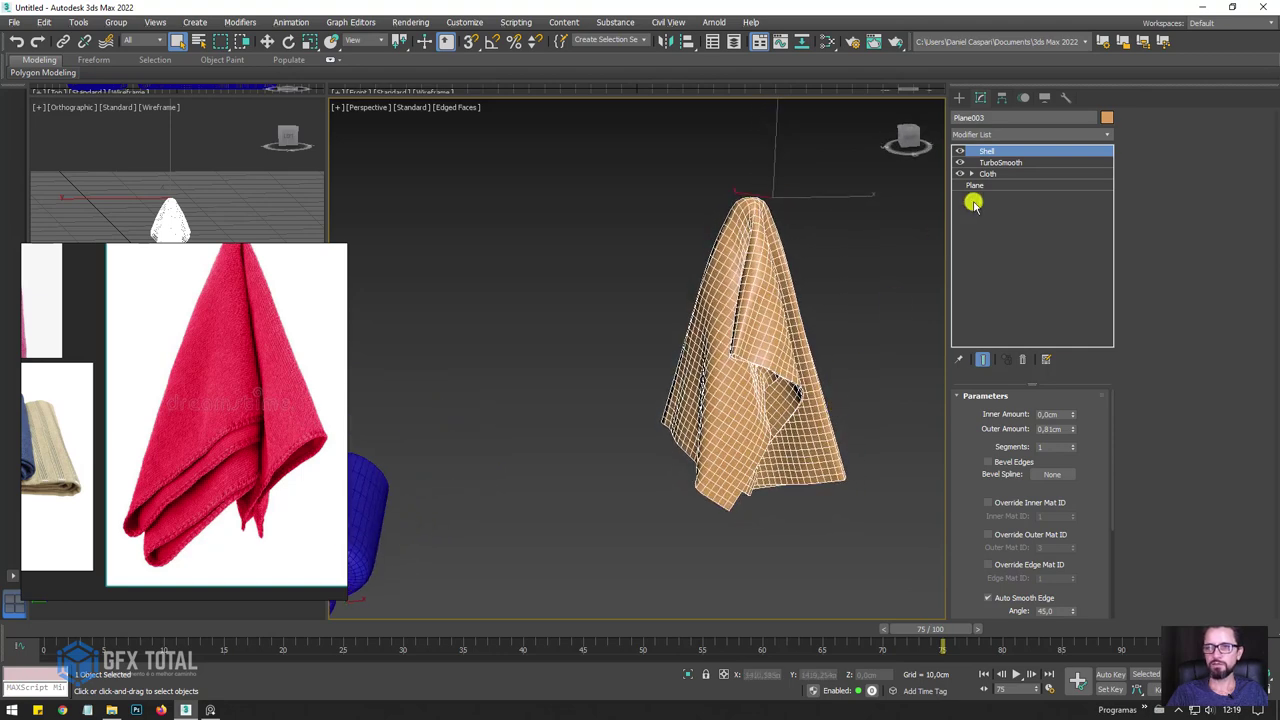
Review the TurboSmooth and Shell settings and scrub frames to check the thickened towel.
{"action": "left_click", "coordinate": [1004, 163]}
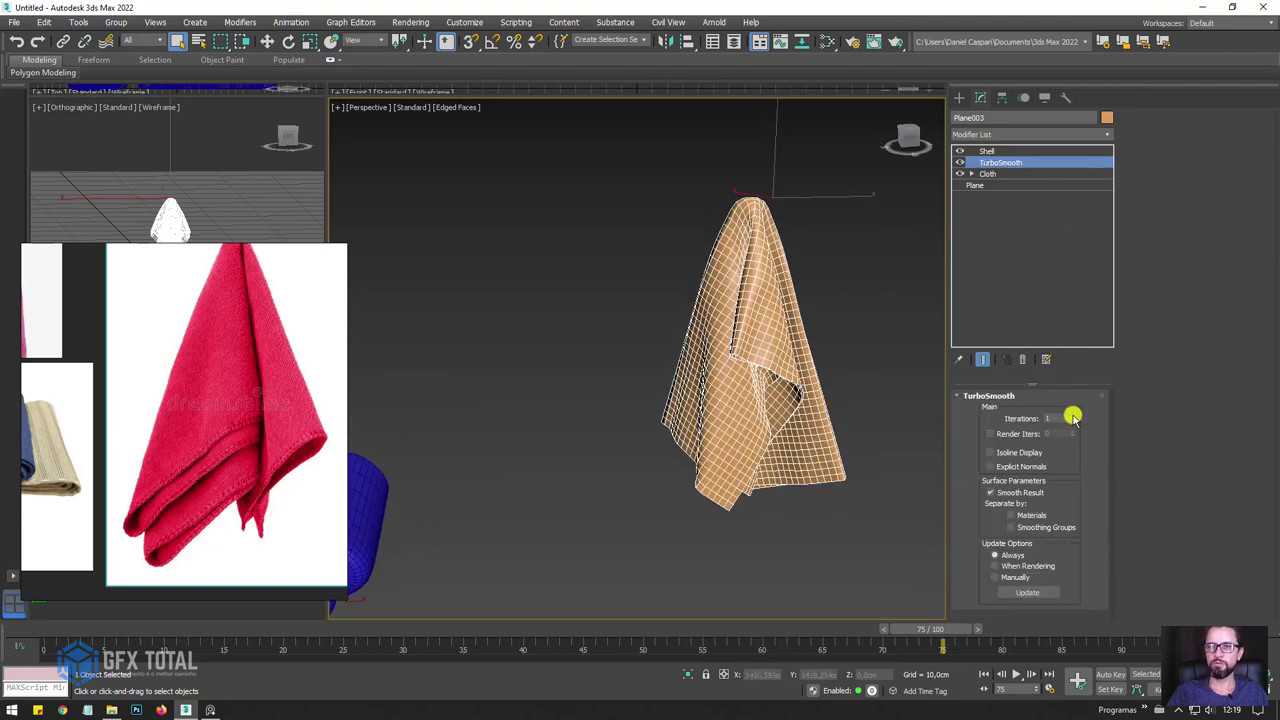
{"action": "left_click", "coordinate": [986, 150]}
{"action": "left_click", "coordinate": [838, 323]}
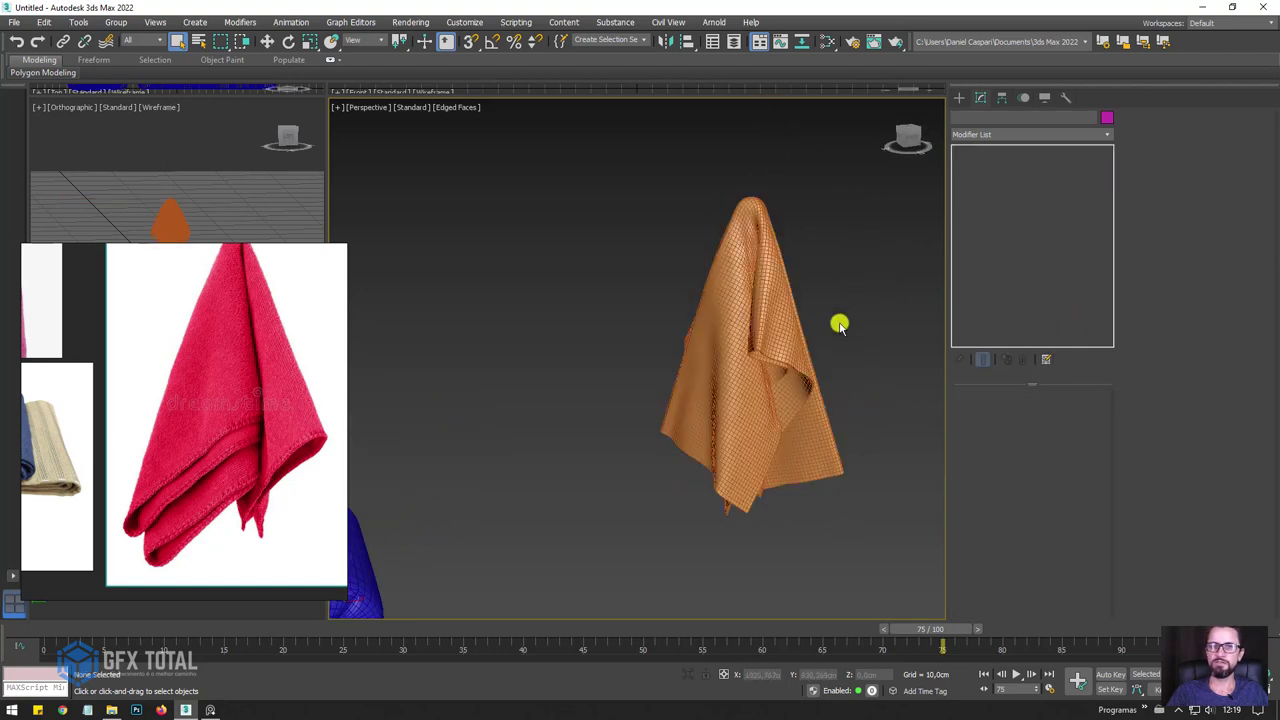
{"action": "mouse_move", "coordinate": [838, 323]}
{"action": "middle_mouse_down", "text": "alt"}
{"action": "mouse_move", "coordinate": [786, 343]}
{"action": "mouse_move", "coordinate": [806, 366]}
{"action": "mouse_move", "coordinate": [794, 480]}
{"action": "mouse_move", "coordinate": [818, 372]}
{"action": "mouse_move", "coordinate": [840, 372]}
{"action": "middle_mouse_up", "text": "alt"}
{"action": "left_click", "coordinate": [786, 343]}
{"action": "mouse_move", "coordinate": [936, 622]}
{"action": "left_mouse_down"}
{"action": "mouse_move", "coordinate": [557, 626]}
{"action": "mouse_move", "coordinate": [123, 600]}
{"action": "mouse_move", "coordinate": [900, 614]}
{"action": "mouse_move", "coordinate": [846, 620]}
{"action": "mouse_move", "coordinate": [877, 620]}
{"action": "mouse_move", "coordinate": [866, 622]}
{"action": "left_mouse_up"}
{"action": "middle_click_drag", "start_coordinate": [790, 332], "coordinate": [805, 328], "text": "alt"}
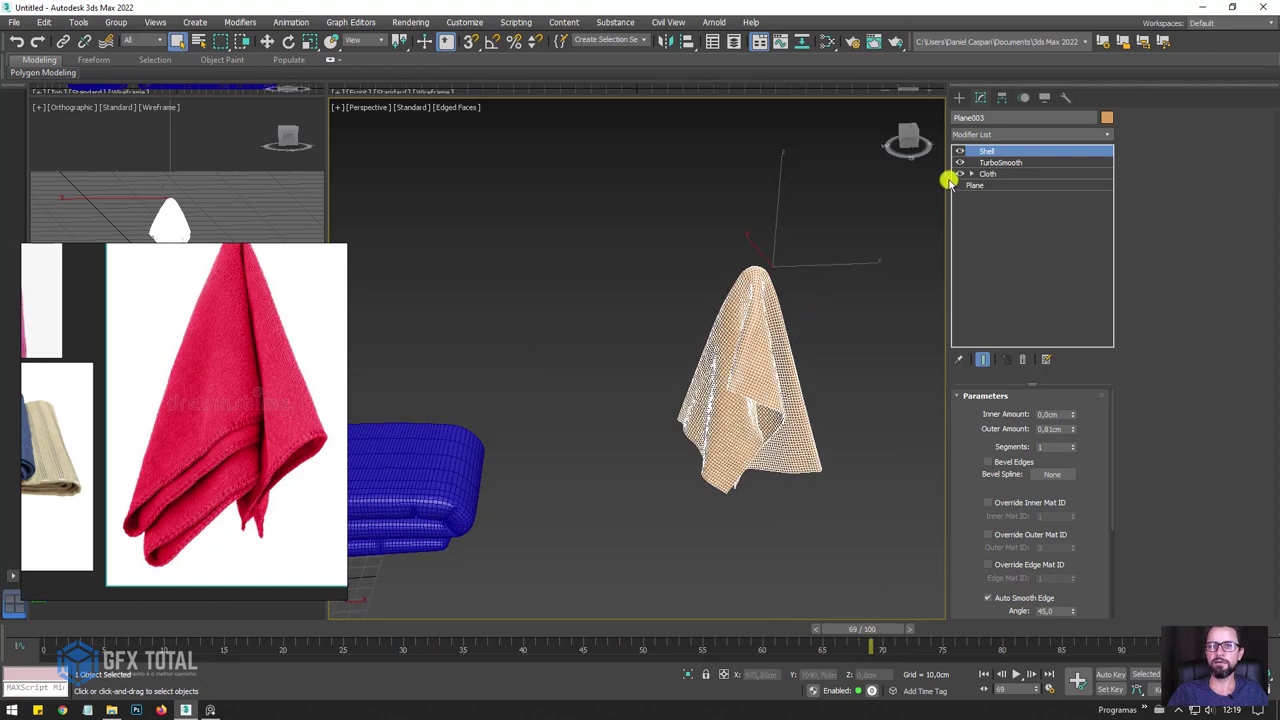
{"action": "right_click", "coordinate": [997, 155]}
{"action": "left_click", "coordinate": [849, 279]}
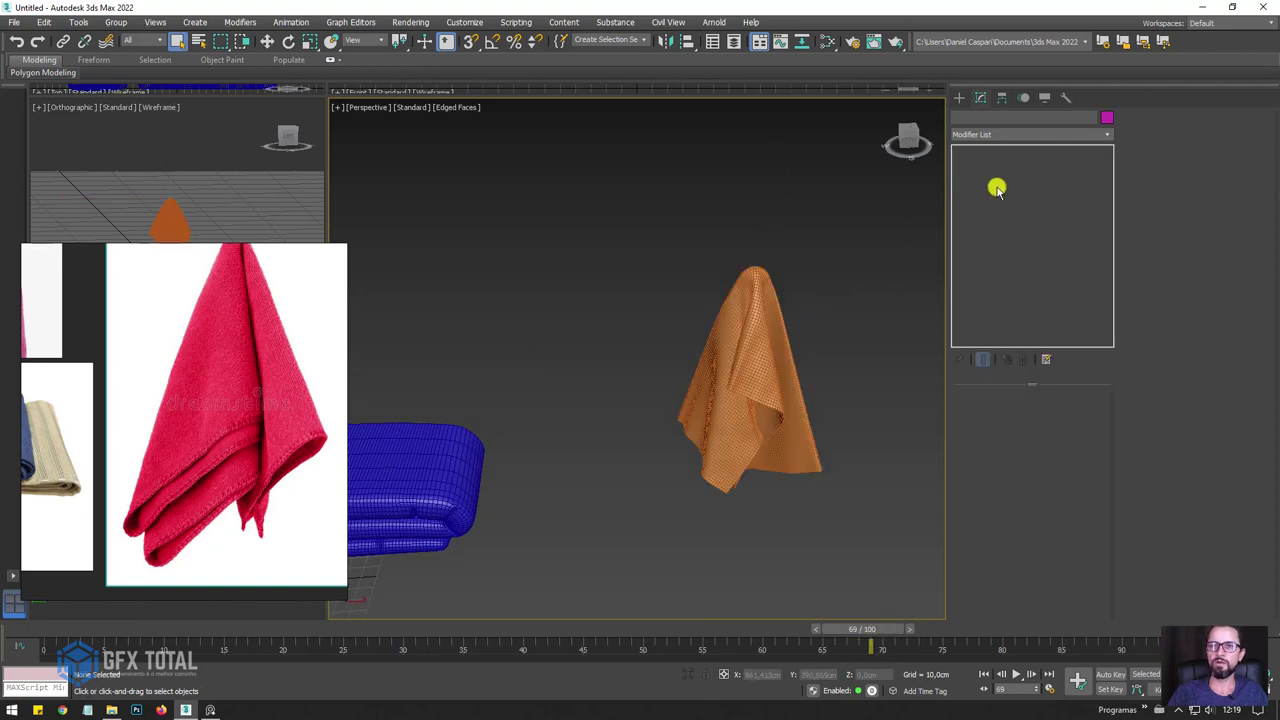
{"action": "left_click", "coordinate": [738, 349]}
Collapse Cloth to an Editable Mesh, then toggle TurboSmooth off and back on.
{"action": "left_click", "coordinate": [990, 175]}
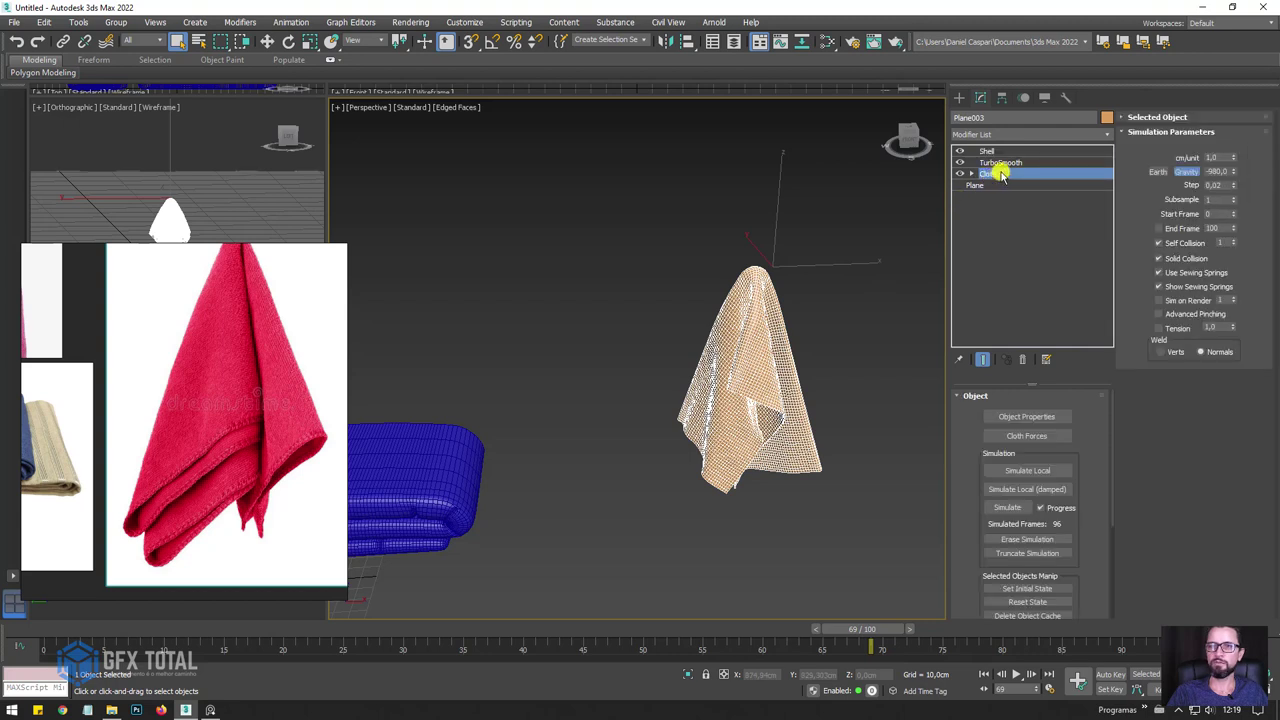
{"action": "right_click", "coordinate": [994, 175]}
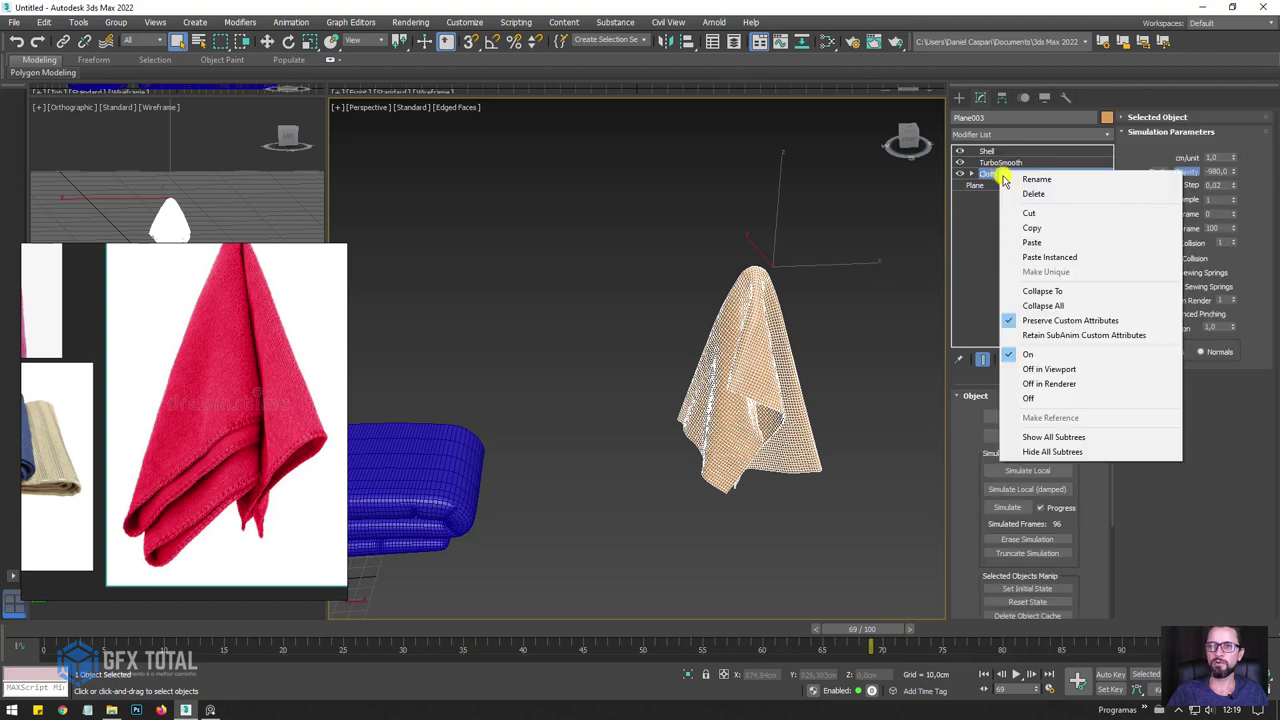
{"action": "left_click", "coordinate": [1052, 292]}
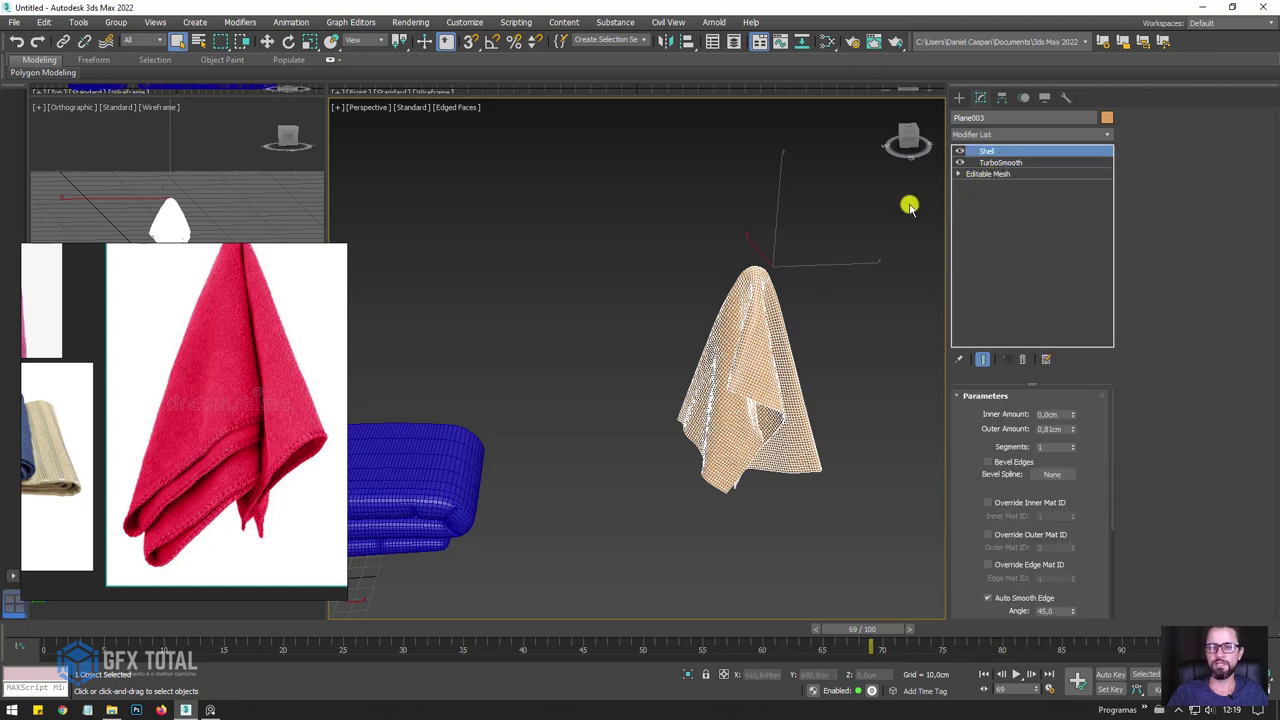
{"action": "left_click", "coordinate": [958, 151]}
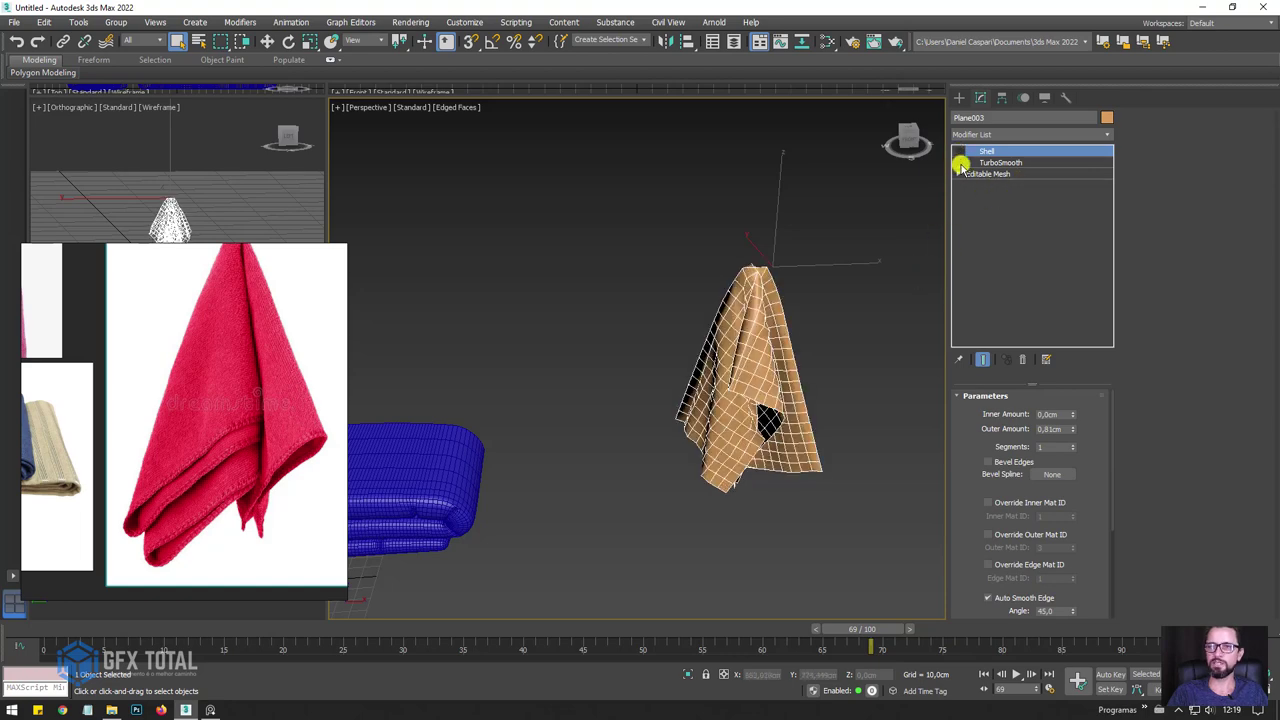
{"action": "left_click", "coordinate": [959, 162]}
{"action": "middle_click_drag", "start_coordinate": [820, 340], "coordinate": [843, 374], "text": "alt"}
Pan and zoom to frame the whole scene and enlarge the towel-ring reference photo.
{"action": "key", "text": "w"}
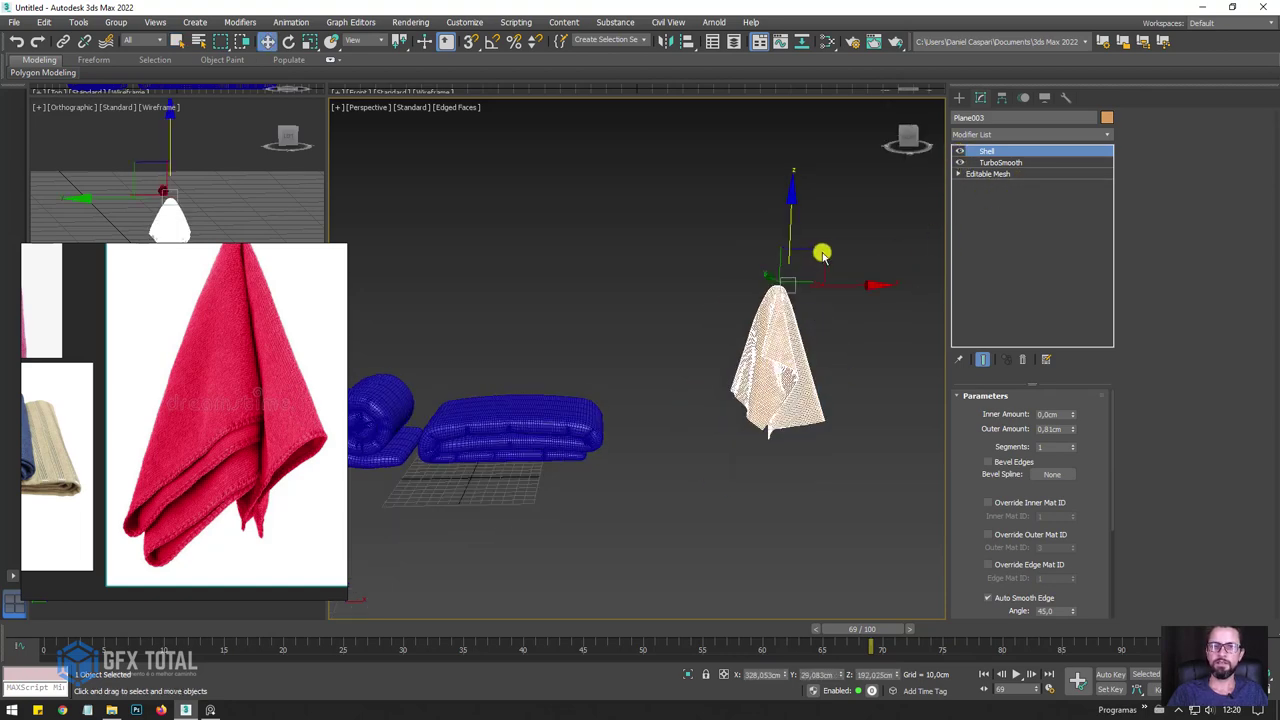
{"action": "middle_click_drag", "start_coordinate": [821, 255], "coordinate": [706, 286]}
{"action": "scroll", "coordinate": [500, 360], "scroll_direction": "down", "scroll_amount": 3}
{"action": "middle_click_drag", "start_coordinate": [500, 360], "coordinate": [668, 370]}
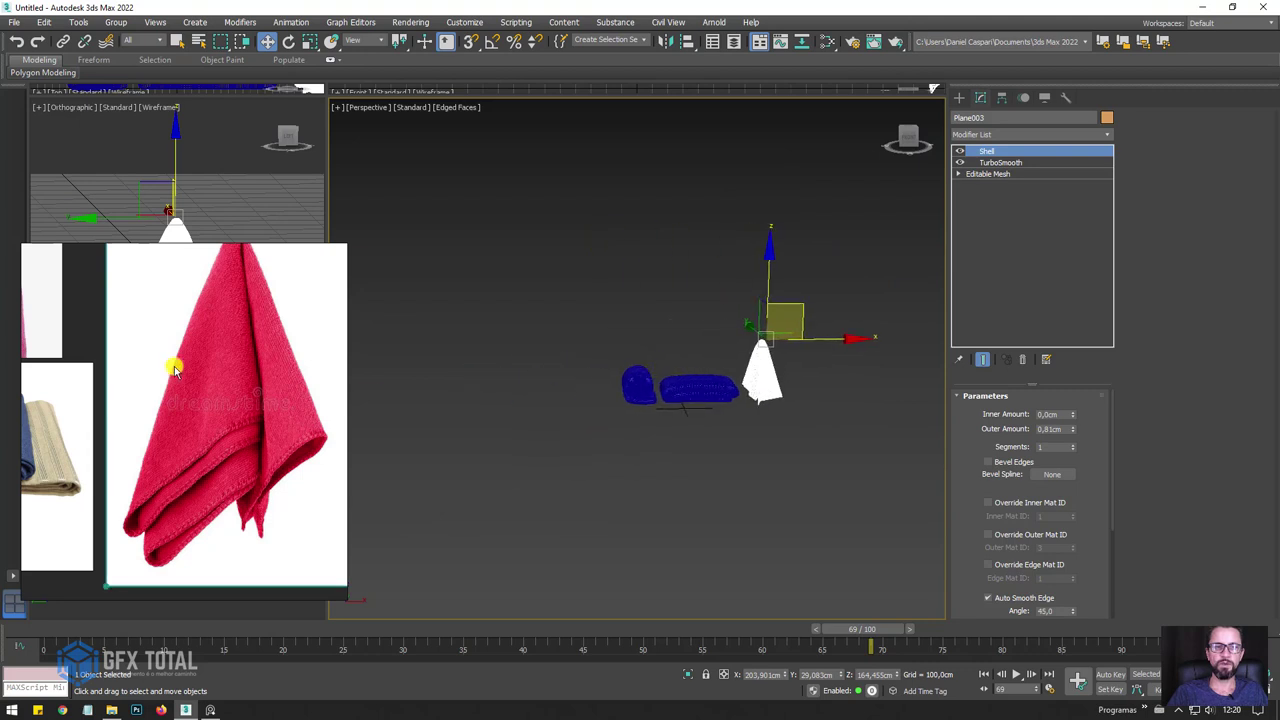
{"action": "scroll", "coordinate": [174, 370], "scroll_direction": "down", "scroll_amount": 2}
{"action": "scroll", "coordinate": [160, 365], "scroll_direction": "down", "scroll_amount": 1}
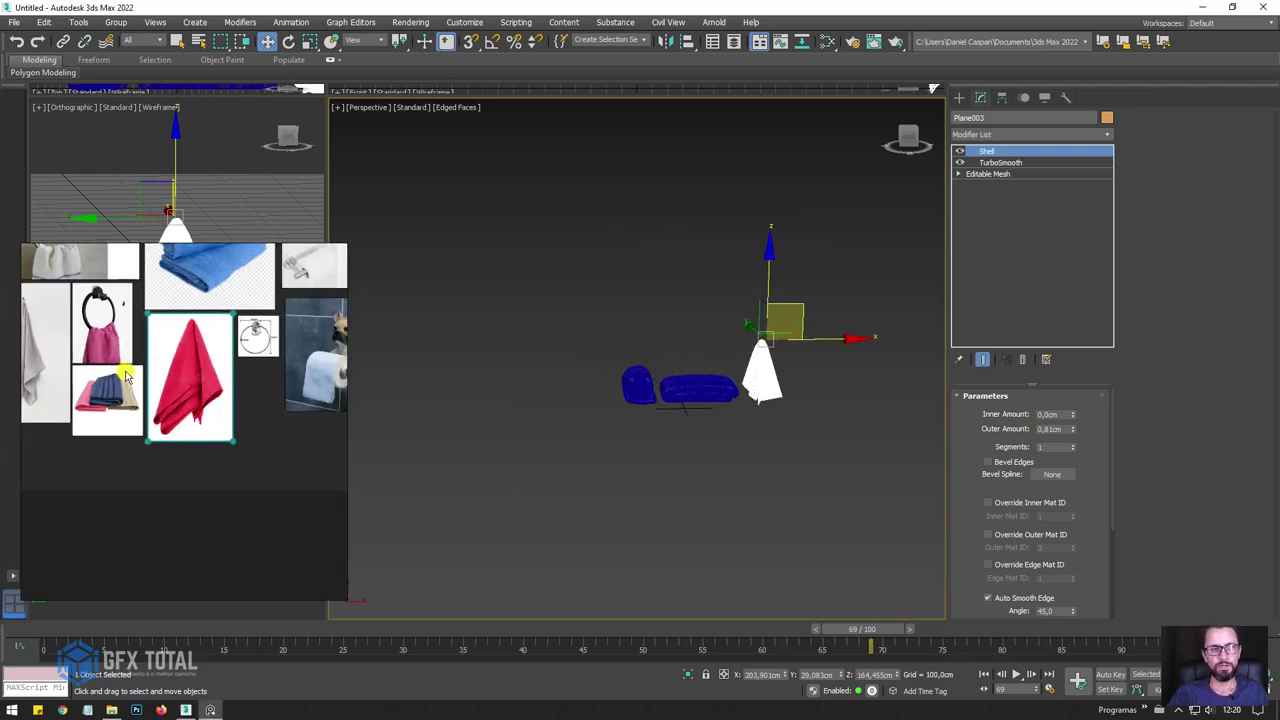
{"action": "scroll", "coordinate": [200, 370], "scroll_direction": "up", "scroll_amount": 2}
{"action": "scroll", "coordinate": [240, 380], "scroll_direction": "up", "scroll_amount": 2}
{"action": "scroll", "coordinate": [245, 450], "scroll_direction": "up", "scroll_amount": 2}
{"action": "scroll", "coordinate": [190, 460], "scroll_direction": "up", "scroll_amount": 2}
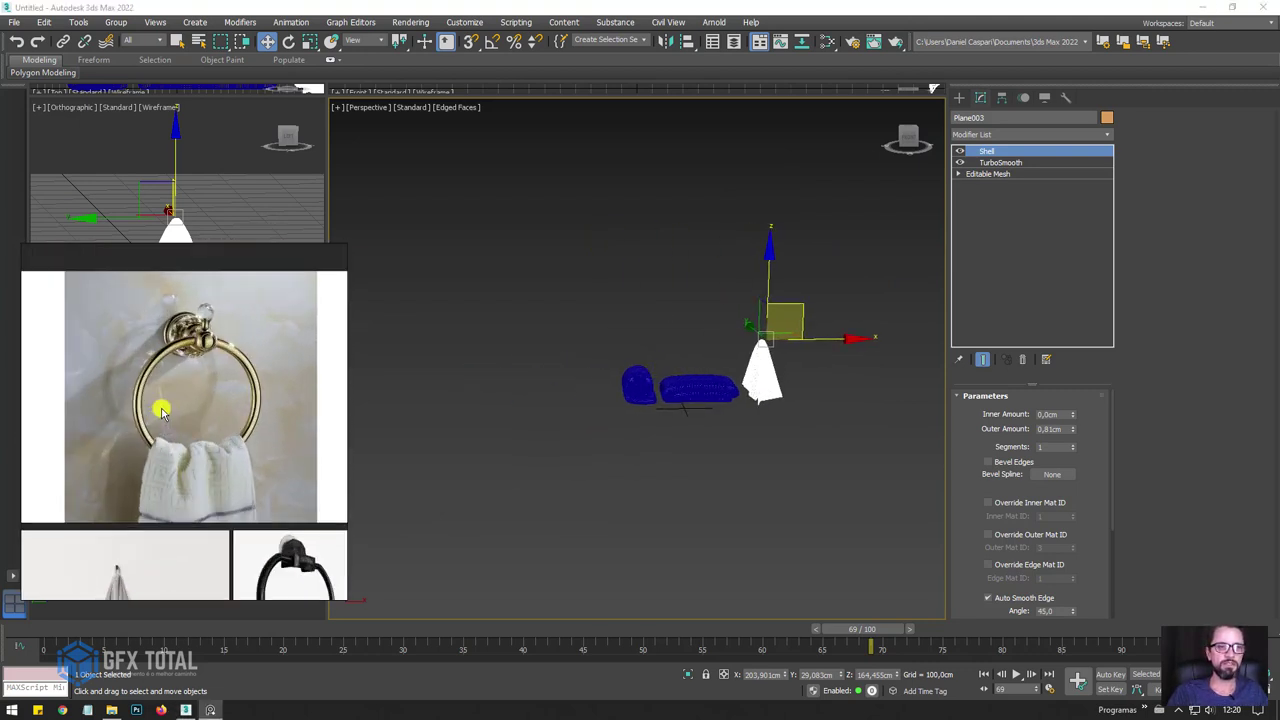
{"action": "scroll", "coordinate": [160, 400], "scroll_direction": "up", "scroll_amount": 2}
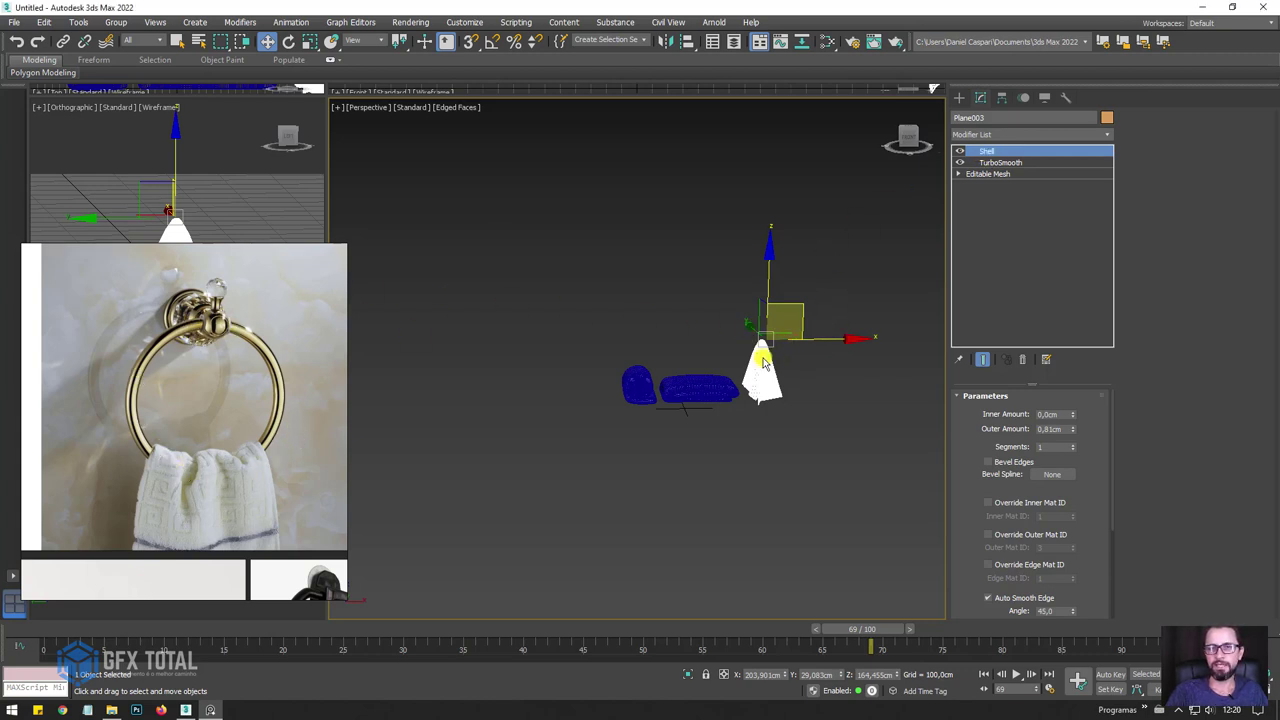
{"action": "middle_click_drag", "start_coordinate": [570, 311], "coordinate": [402, 271]}
Draw a new plane, Plane004, beside the draped towel.
{"action": "left_click", "coordinate": [958, 98]}
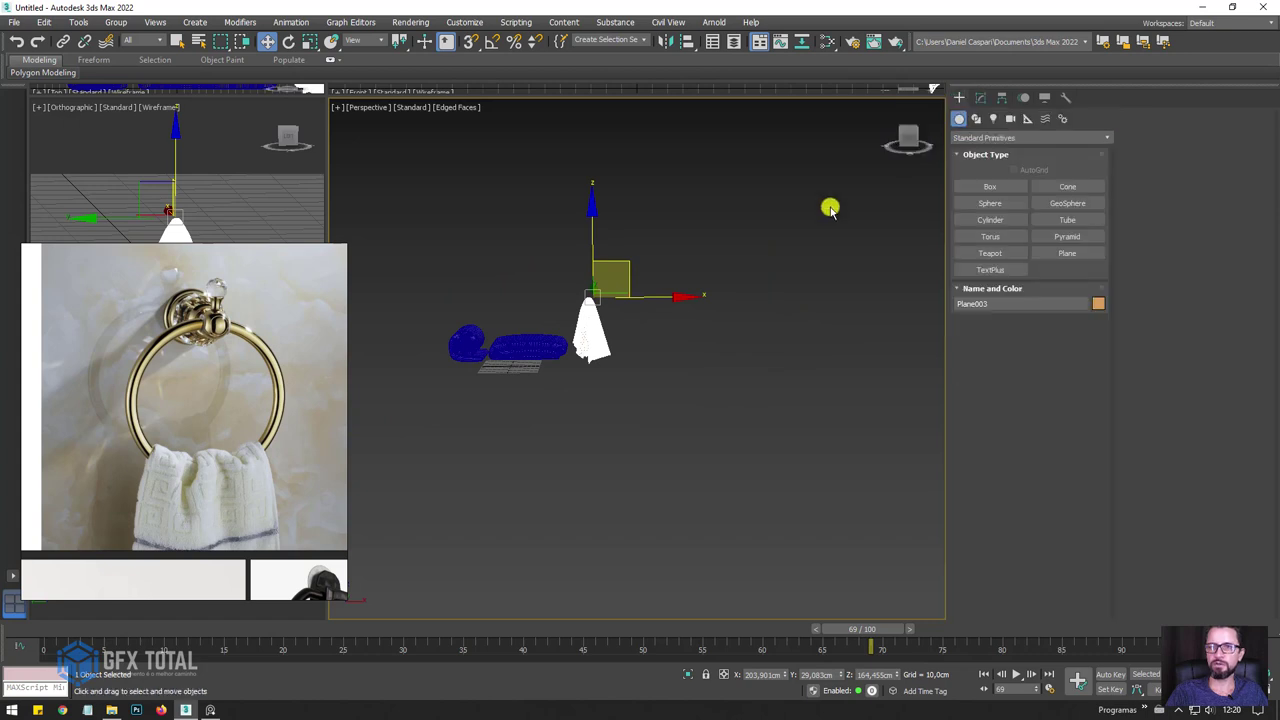
{"action": "mouse_move", "coordinate": [829, 206]}
{"action": "middle_mouse_down", "text": "alt"}
{"action": "mouse_move", "coordinate": [823, 289]}
{"action": "mouse_move", "coordinate": [771, 326]}
{"action": "mouse_move", "coordinate": [646, 286]}
{"action": "middle_mouse_up", "text": "alt"}
{"action": "left_click", "coordinate": [1071, 254]}
{"action": "left_click_drag", "start_coordinate": [620, 268], "coordinate": [710, 376]}
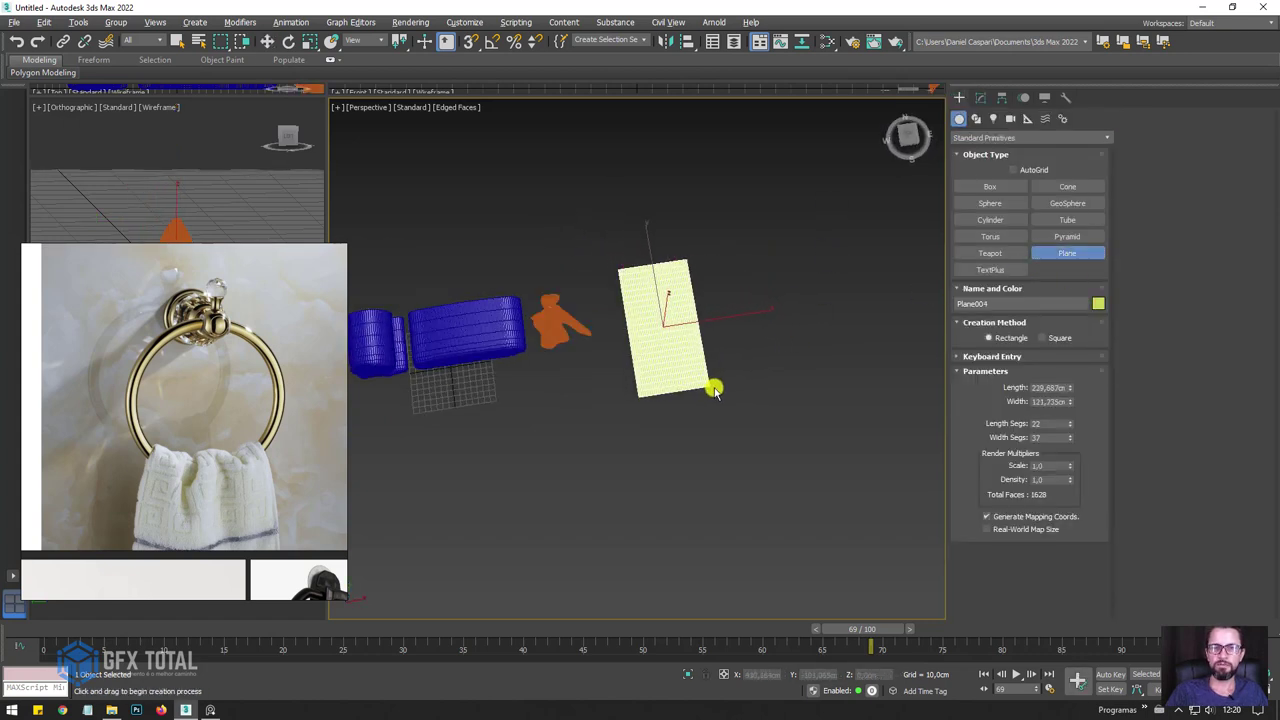
{"action": "scroll", "coordinate": [700, 380], "scroll_direction": "up", "scroll_amount": 5}
{"action": "middle_click_drag", "start_coordinate": [785, 428], "coordinate": [800, 410], "text": "alt"}
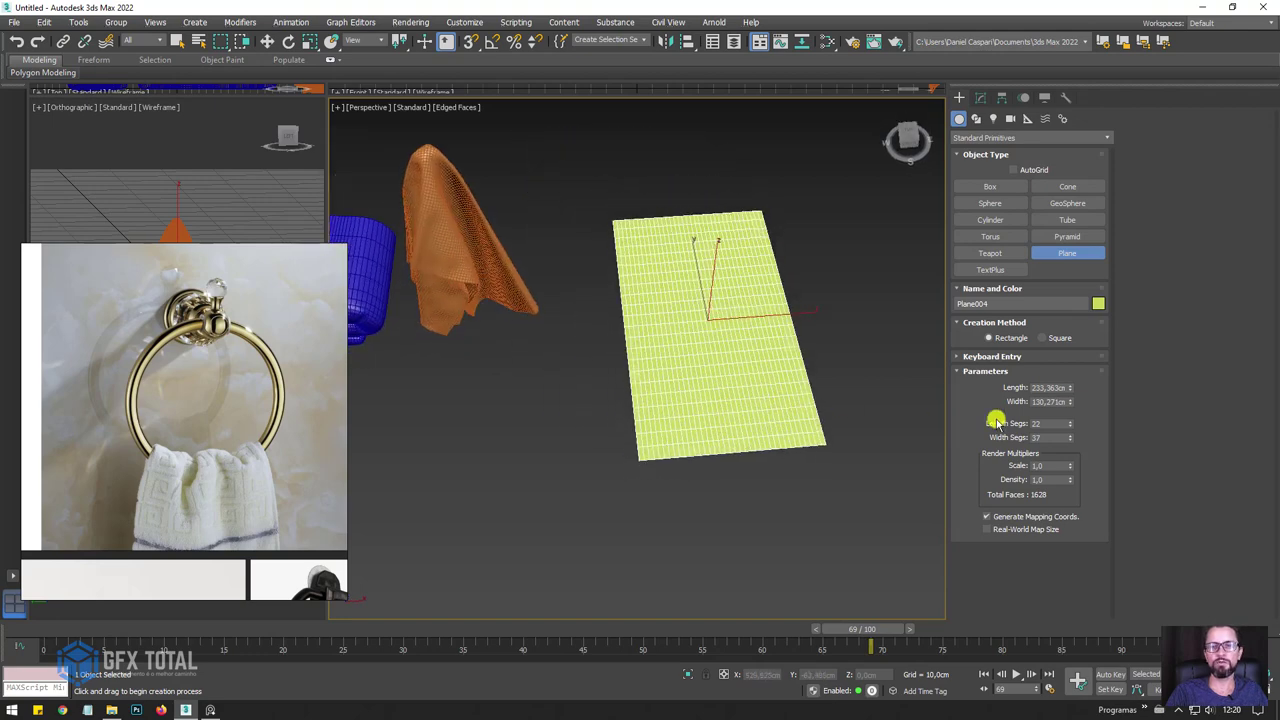
Give Plane004 36 by 25 segments.
{"action": "left_click_drag", "start_coordinate": [1069, 424], "coordinate": [1069, 415]}
{"action": "middle_click_drag", "start_coordinate": [750, 330], "coordinate": [738, 303], "text": "alt"}
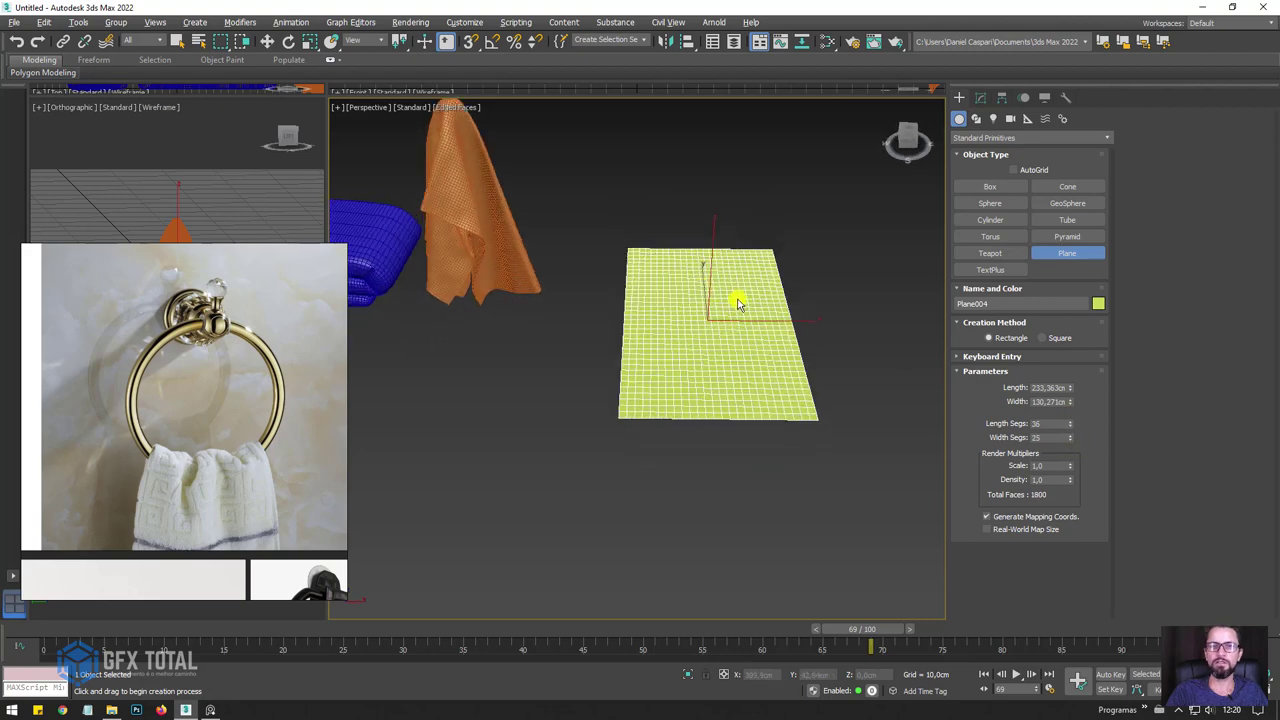
{"action": "middle_click_drag", "start_coordinate": [702, 258], "coordinate": [742, 408], "text": "alt"}
Raise Plane004 to about 142 cm and view it from above.
{"action": "key", "text": "w"}
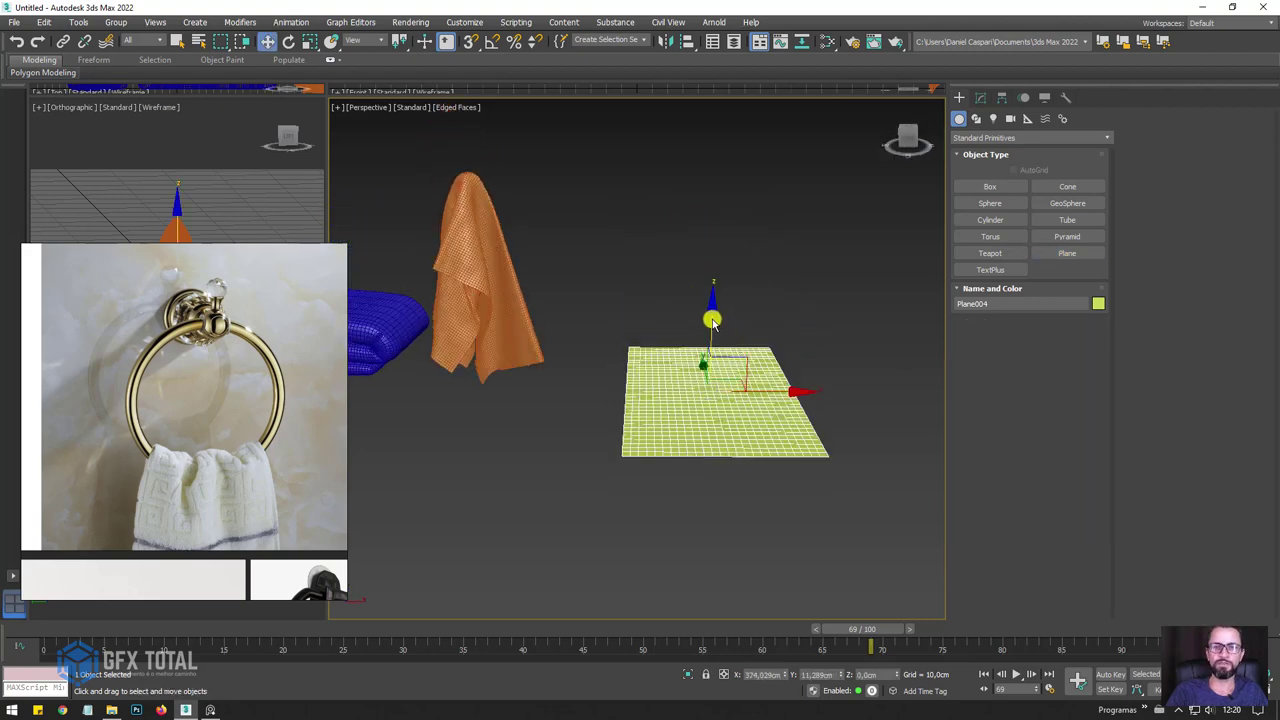
{"action": "left_click_drag", "start_coordinate": [712, 312], "coordinate": [724, 188]}
{"action": "middle_click_drag", "start_coordinate": [724, 188], "coordinate": [488, 252], "text": "alt"}
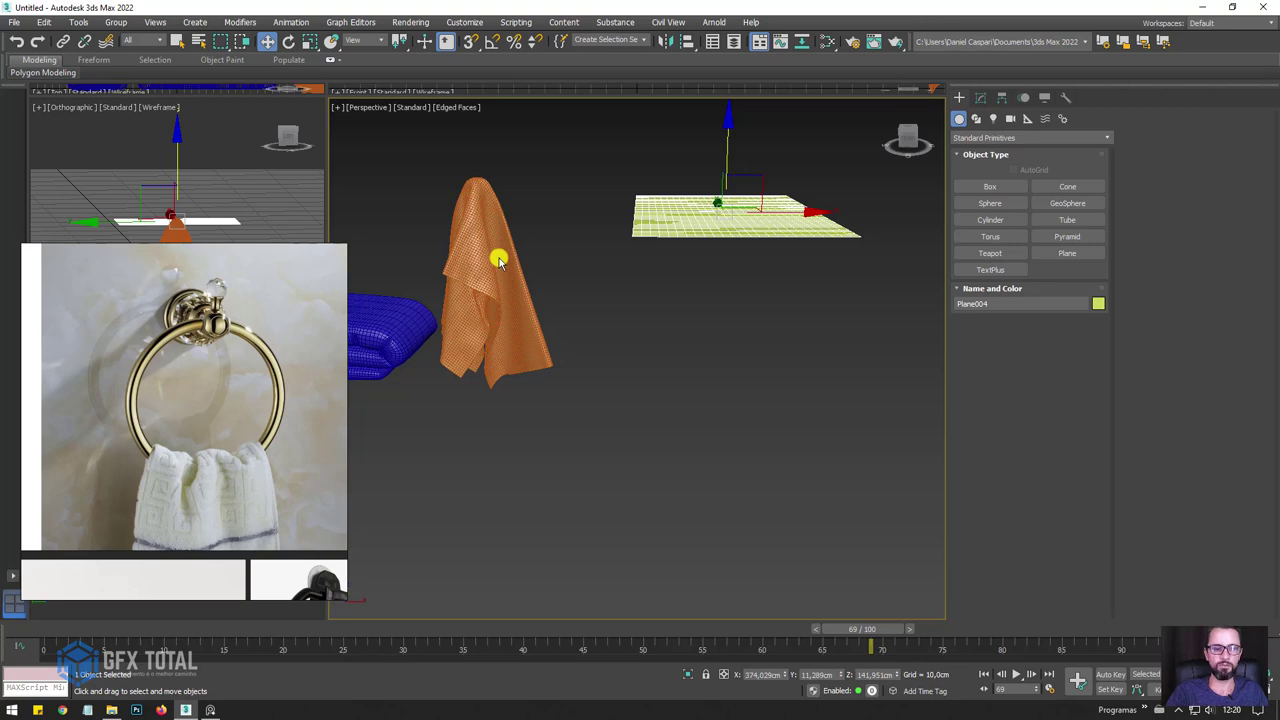
{"action": "scroll", "coordinate": [498, 260], "scroll_direction": "up", "scroll_amount": 5}
{"action": "scroll", "coordinate": [486, 270], "scroll_direction": "down", "scroll_amount": 1}
{"action": "scroll", "coordinate": [486, 286], "scroll_direction": "down", "scroll_amount": 4}
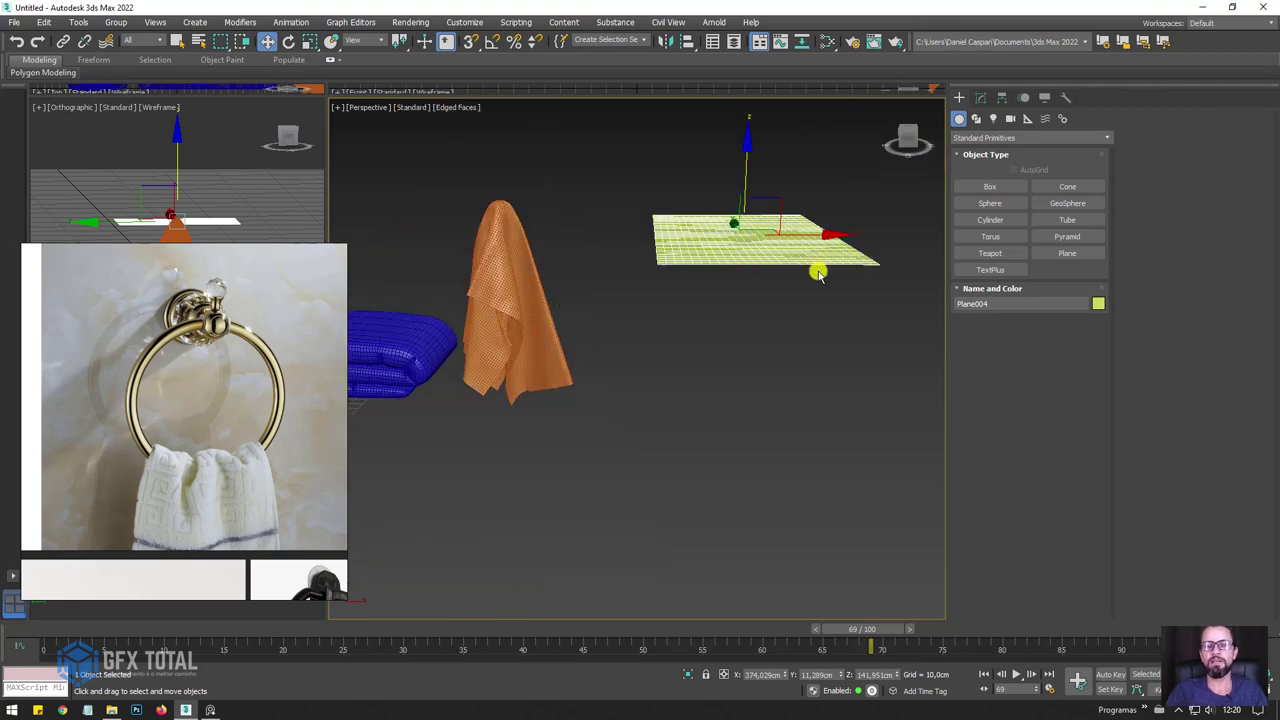
{"action": "middle_click_drag", "start_coordinate": [818, 275], "coordinate": [748, 348], "text": "alt"}
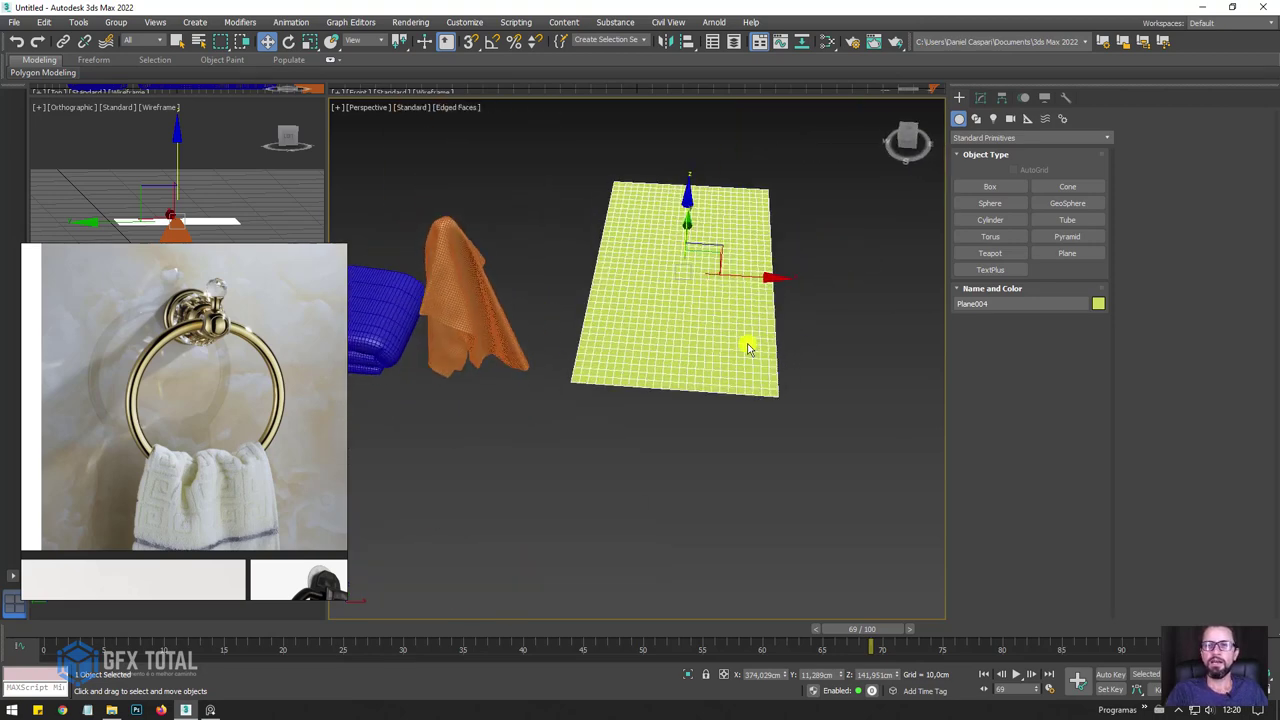
In the Front view, draw a thin torus around Plane004, about 70.332 cm radius, 1.928 cm tube.
{"action": "left_click", "coordinate": [988, 237]}
{"action": "middle_click_drag", "start_coordinate": [894, 249], "coordinate": [745, 295], "text": "alt"}
{"action": "key", "text": "l"}
{"action": "key", "text": "f"}
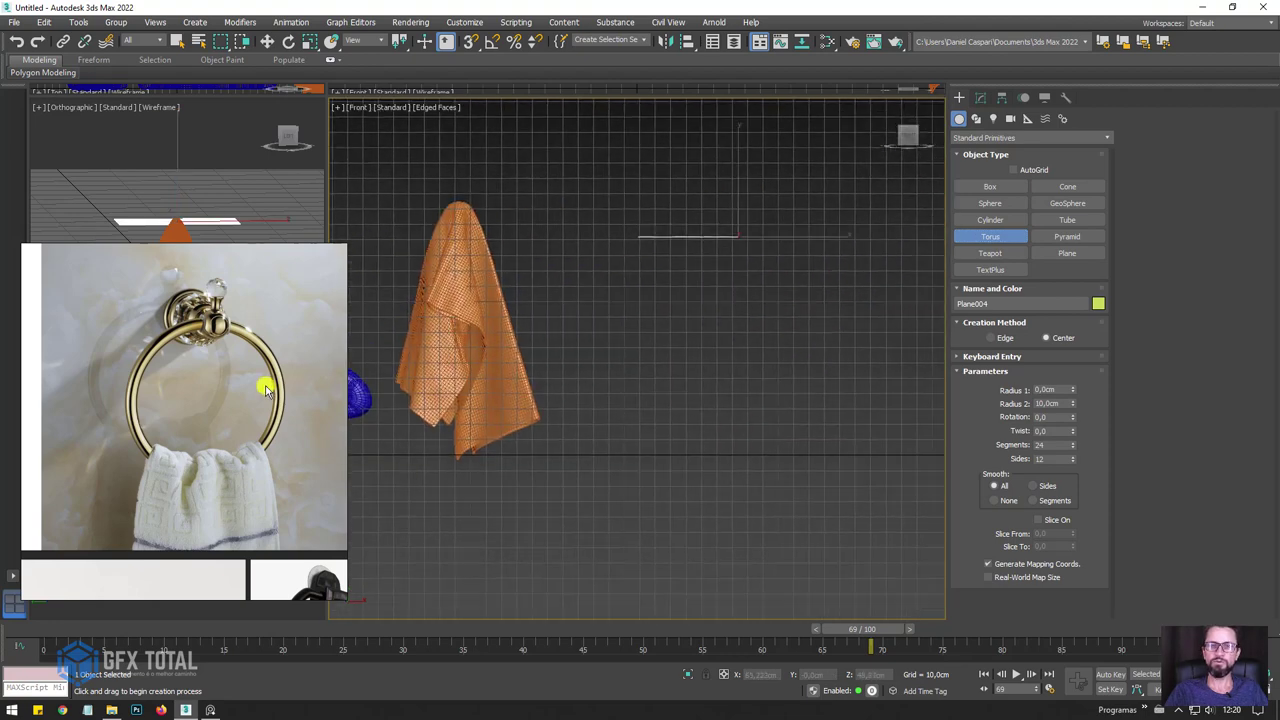
{"action": "middle_click_drag", "start_coordinate": [637, 271], "coordinate": [698, 316]}
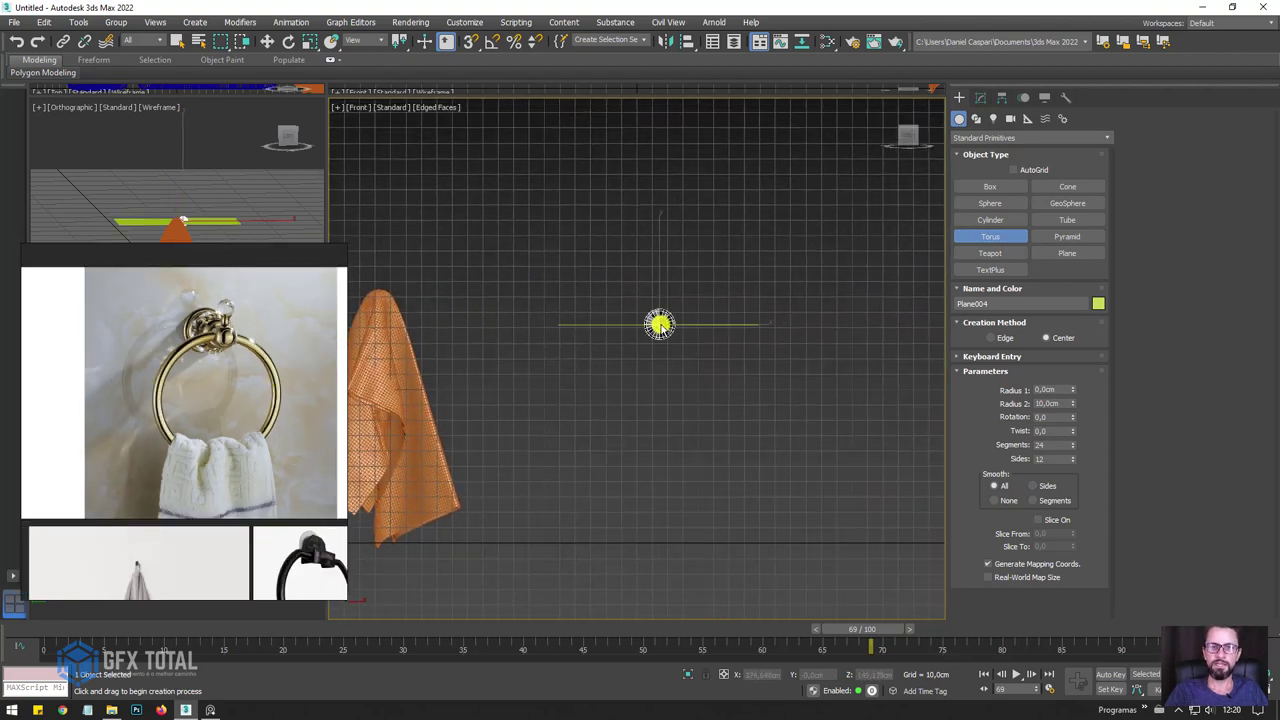
{"action": "left_click_drag", "start_coordinate": [660, 321], "coordinate": [749, 383]}
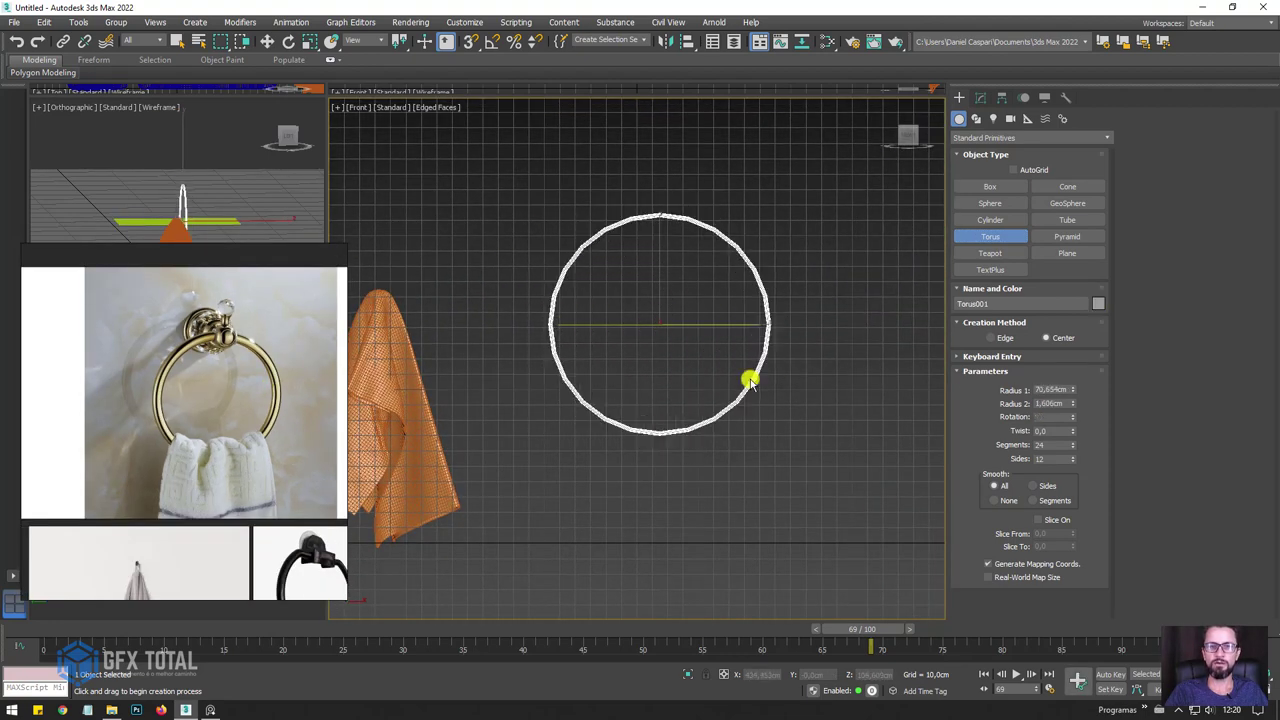
{"action": "left_click", "coordinate": [749, 375]}
{"action": "scroll", "coordinate": [740, 265], "scroll_direction": "up", "scroll_amount": 3}
{"action": "middle_click_drag", "start_coordinate": [740, 265], "coordinate": [780, 329], "text": "alt"}
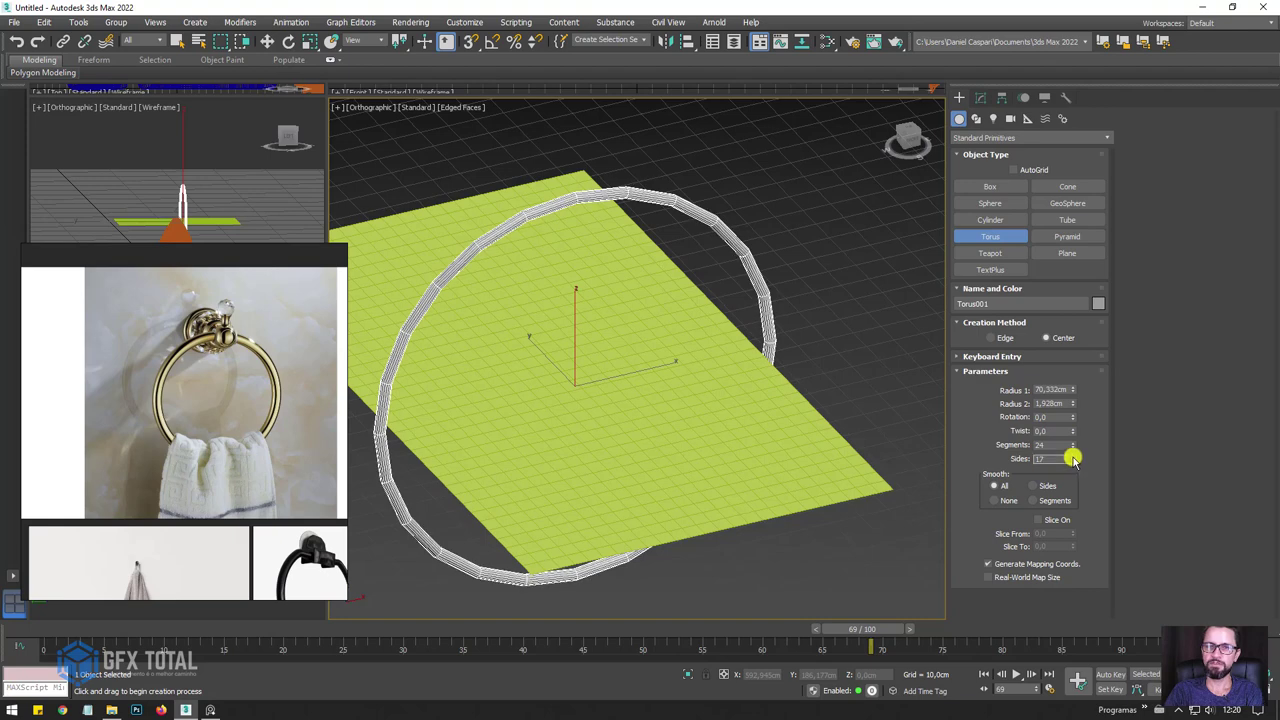
Set the torus to 16 sides and 90 segments, then return to frame 0.
{"action": "left_click_drag", "start_coordinate": [1073, 461], "coordinate": [1070, 447]}
{"action": "type", "text": "16"}
{"action": "key", "text": "Return"}
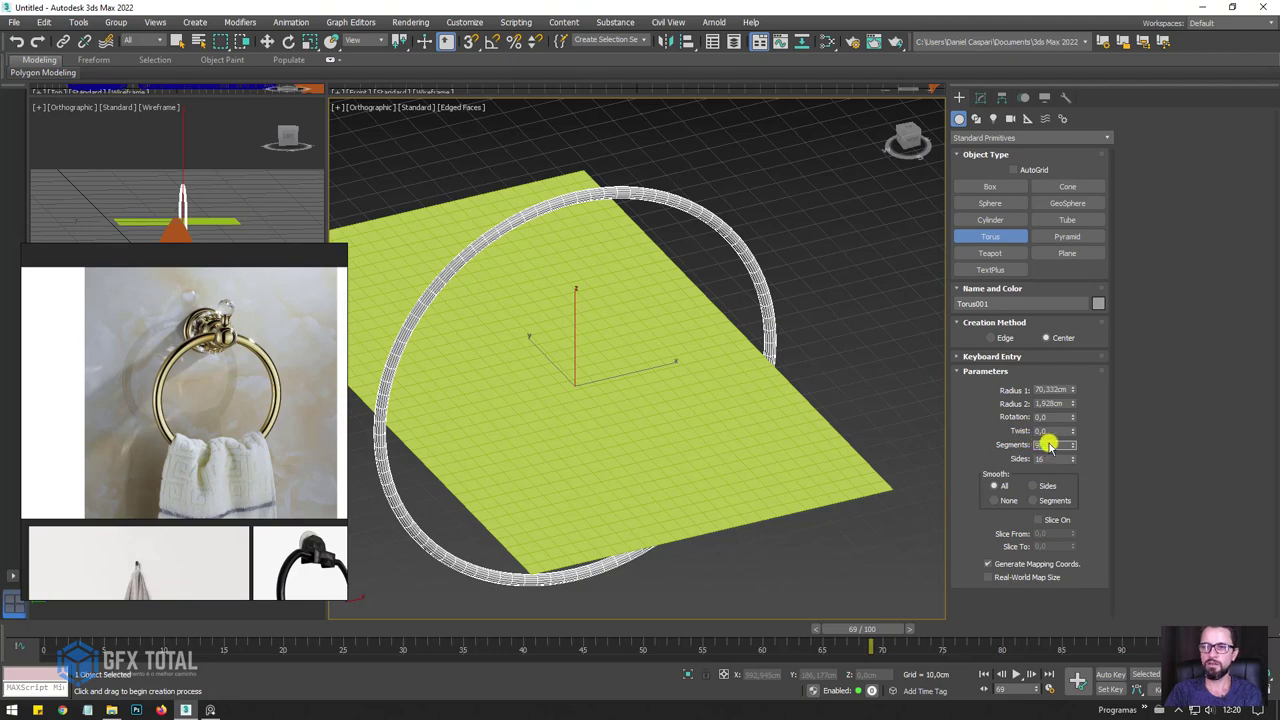
{"action": "type", "text": "90"}
{"action": "key", "text": "Return"}
{"action": "mouse_move", "coordinate": [651, 249]}
{"action": "middle_mouse_down", "text": "alt"}
{"action": "mouse_move", "coordinate": [580, 277]}
{"action": "mouse_move", "coordinate": [531, 274]}
{"action": "mouse_move", "coordinate": [694, 246]}
{"action": "middle_mouse_up", "text": "alt"}
{"action": "scroll", "coordinate": [694, 246], "scroll_direction": "down", "scroll_amount": 3}
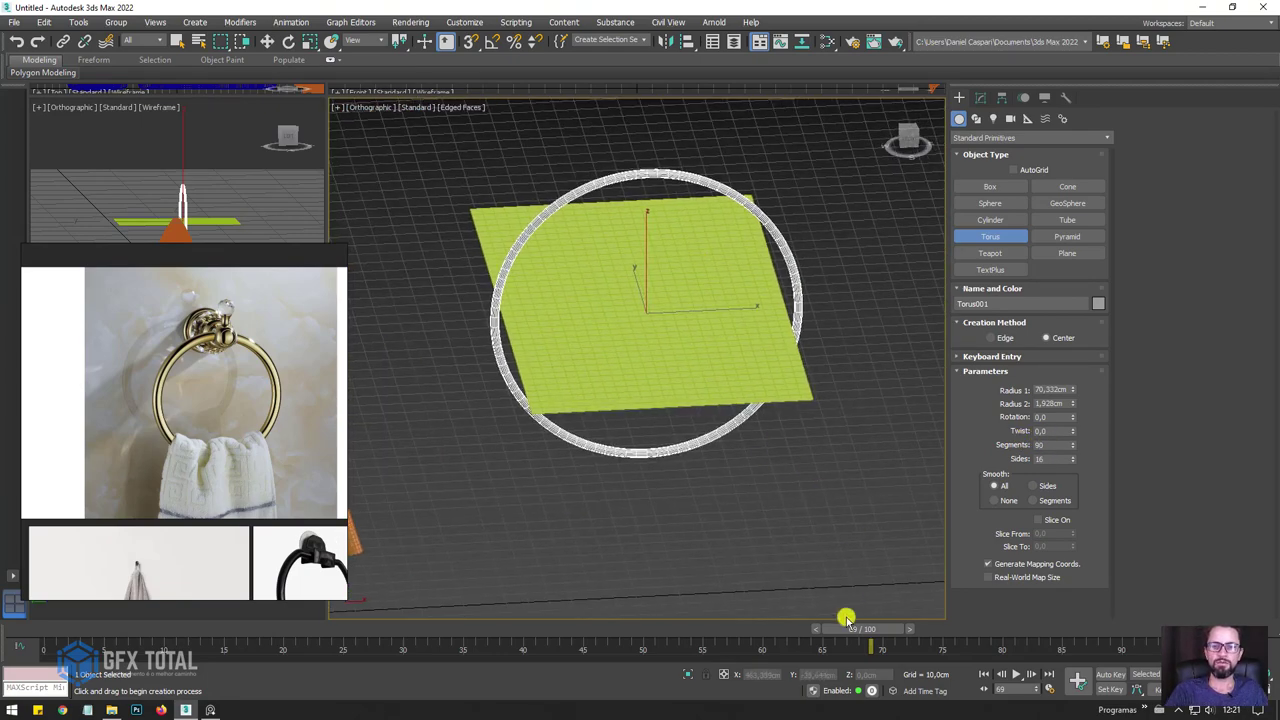
{"action": "left_click_drag", "start_coordinate": [866, 628], "coordinate": [43, 628]}
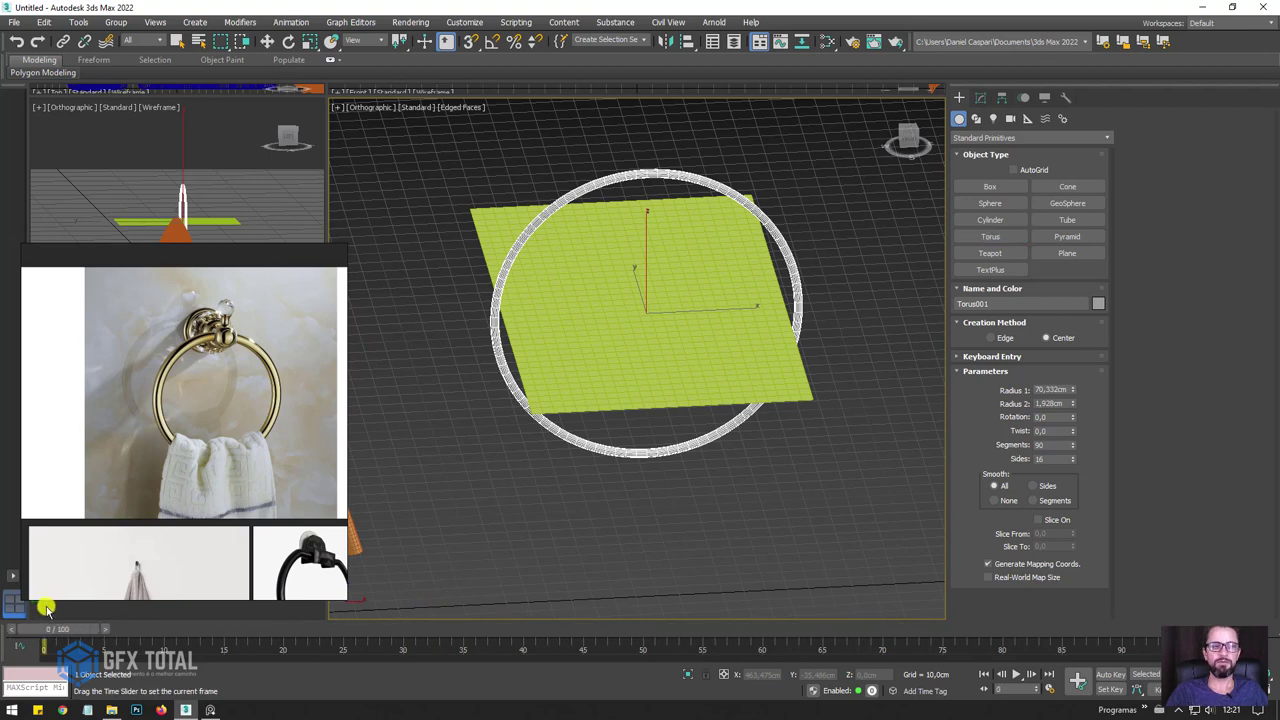
Turn on Auto Key and extend the animation's end time to 200 frames.
{"action": "middle_click_drag", "start_coordinate": [624, 474], "coordinate": [704, 414]}
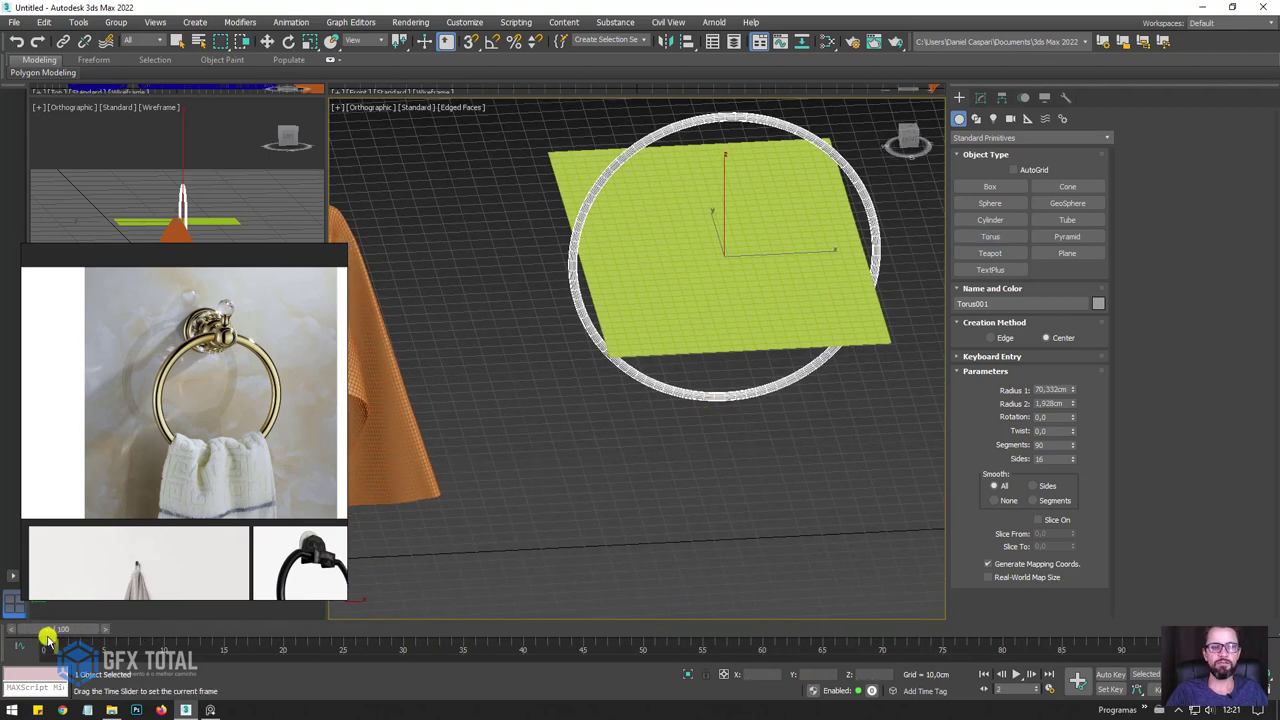
{"action": "left_click", "coordinate": [1108, 676]}
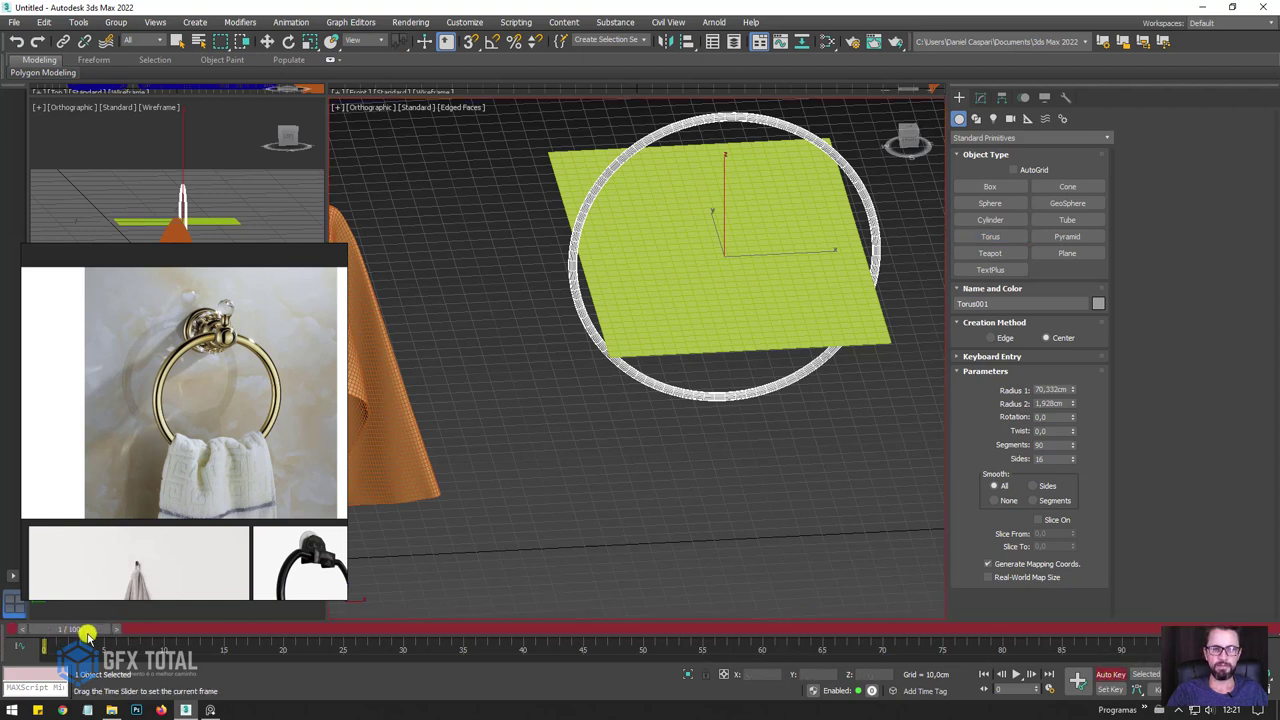
{"action": "left_click_drag", "start_coordinate": [60, 636], "coordinate": [1270, 632]}
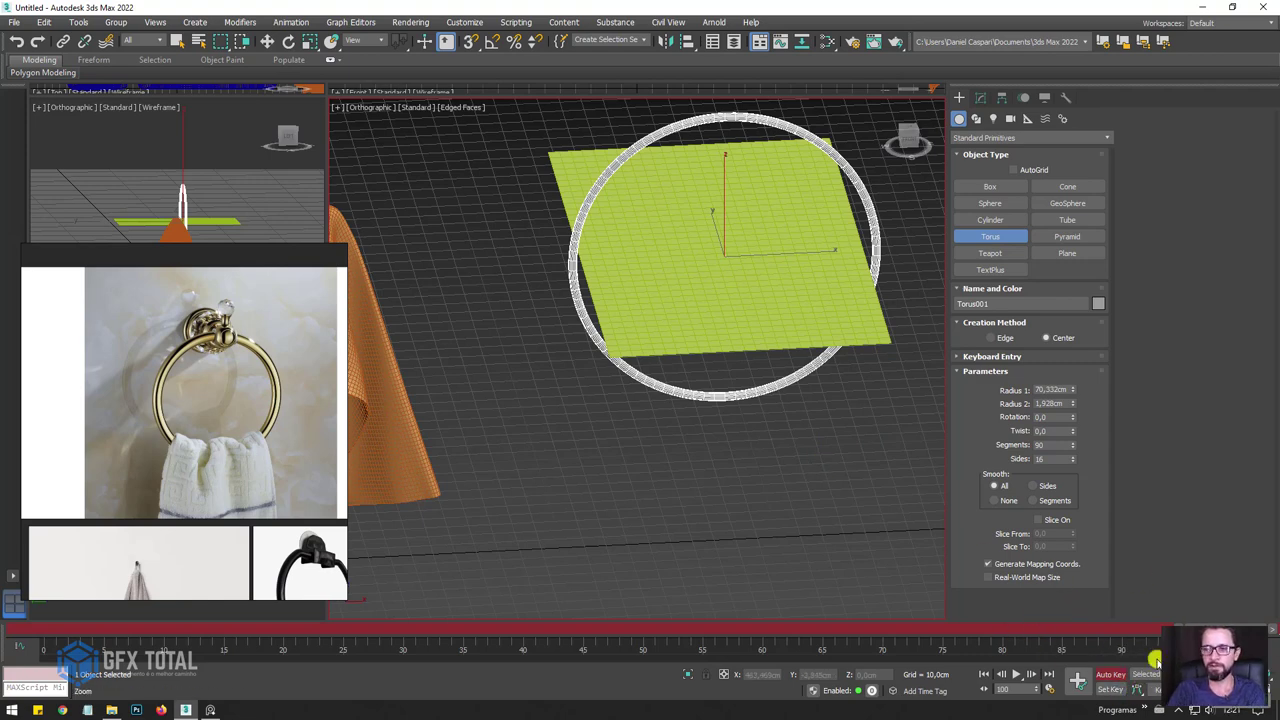
{"action": "left_click", "coordinate": [1049, 688]}
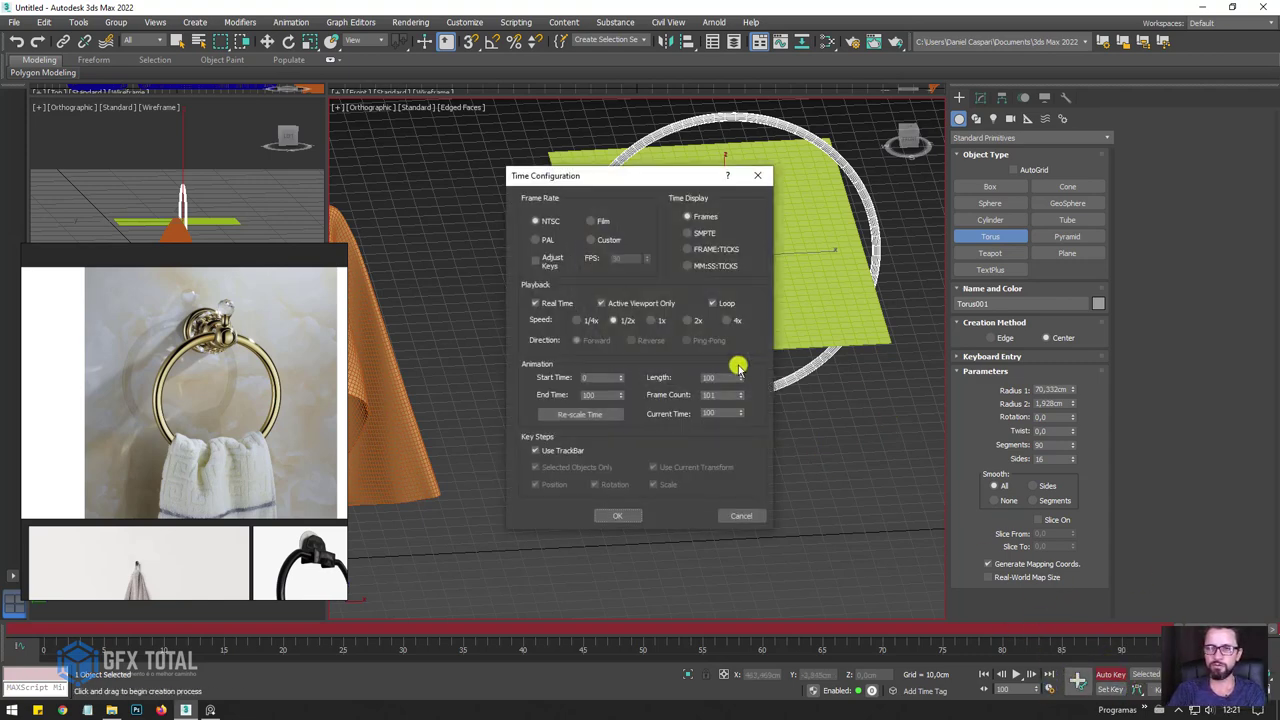
{"action": "double_click", "coordinate": [600, 395]}
{"action": "type", "text": "2"}
{"action": "left_click", "coordinate": [618, 516]}
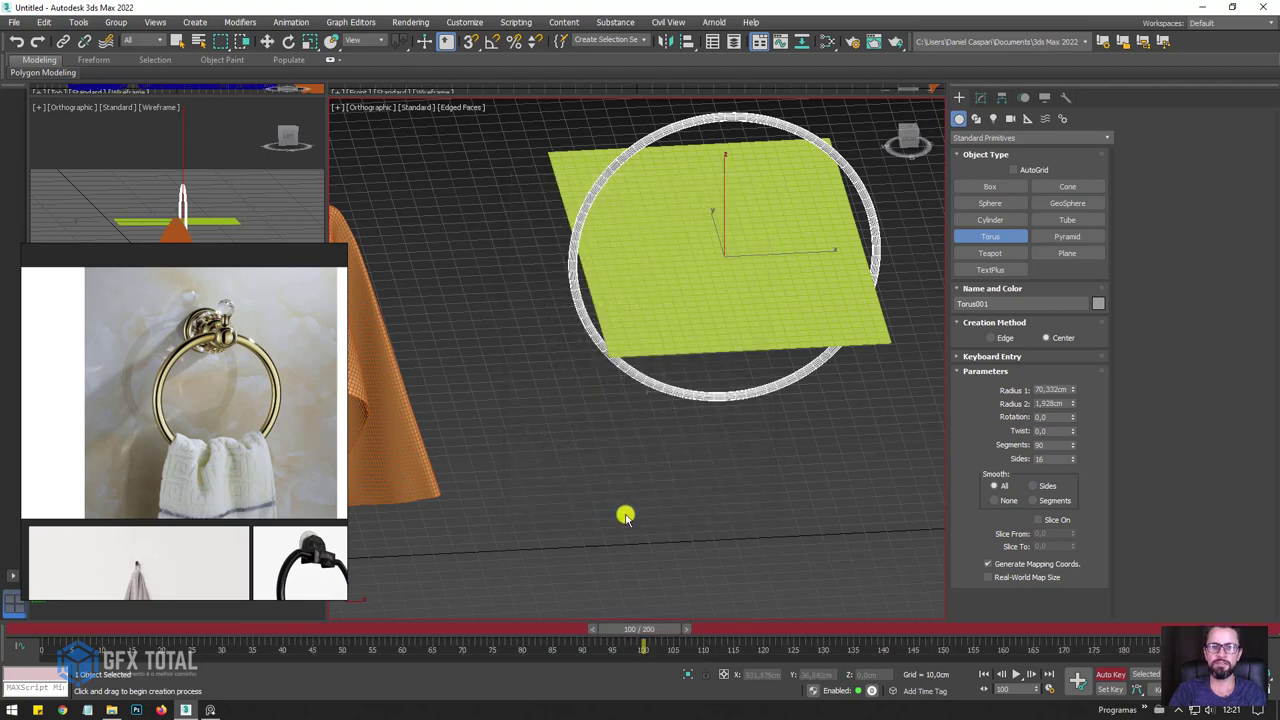
At frame 200, shrink the torus's Radius 1 to about 22.3 cm.
{"action": "left_click_drag", "start_coordinate": [634, 636], "coordinate": [1262, 632]}
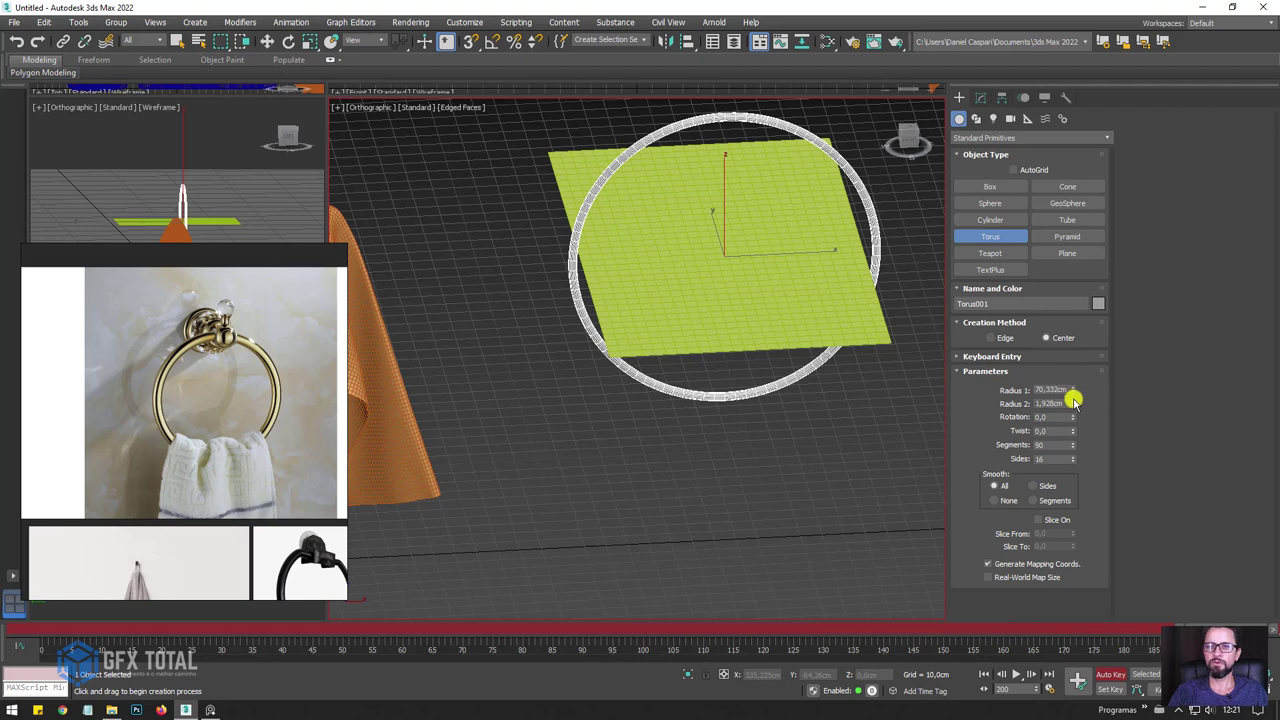
{"action": "left_click_drag", "start_coordinate": [1072, 403], "coordinate": [1075, 440]}
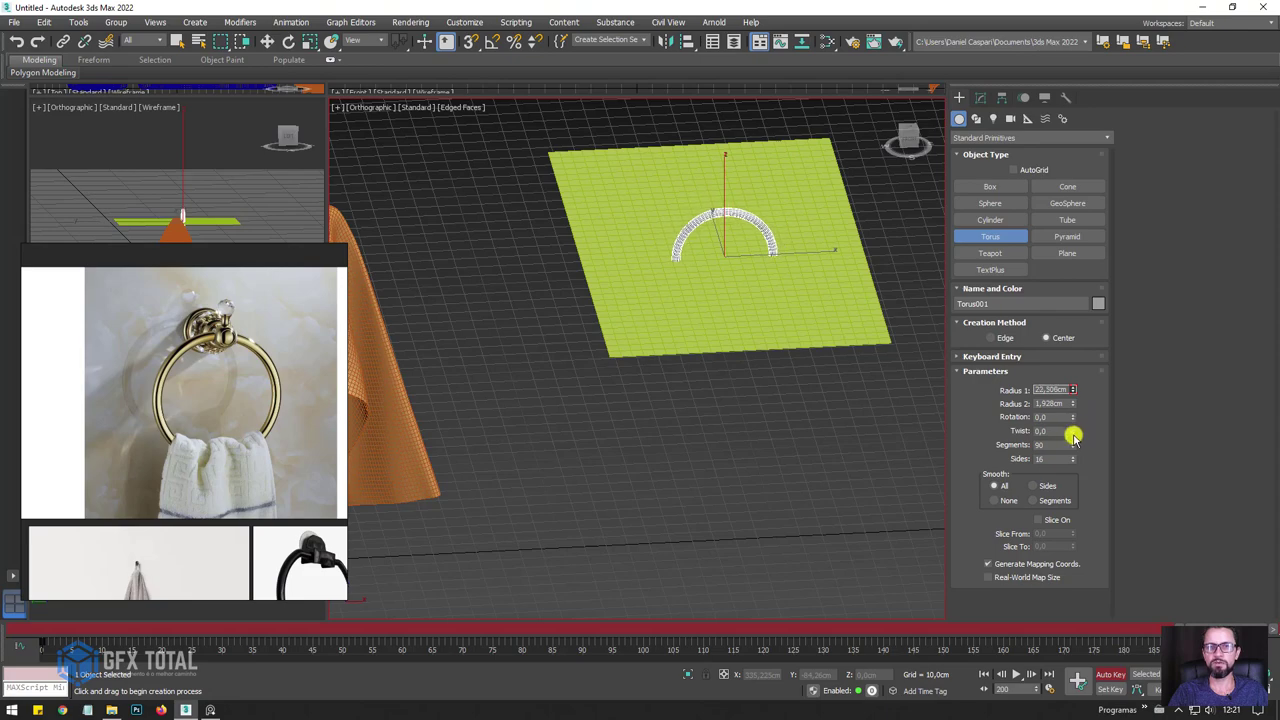
{"action": "scroll", "coordinate": [709, 273], "scroll_direction": "down", "scroll_amount": 3}
{"action": "middle_click_drag", "start_coordinate": [709, 273], "coordinate": [688, 251], "text": "alt"}
{"action": "scroll", "coordinate": [700, 270], "scroll_direction": "up", "scroll_amount": 5}
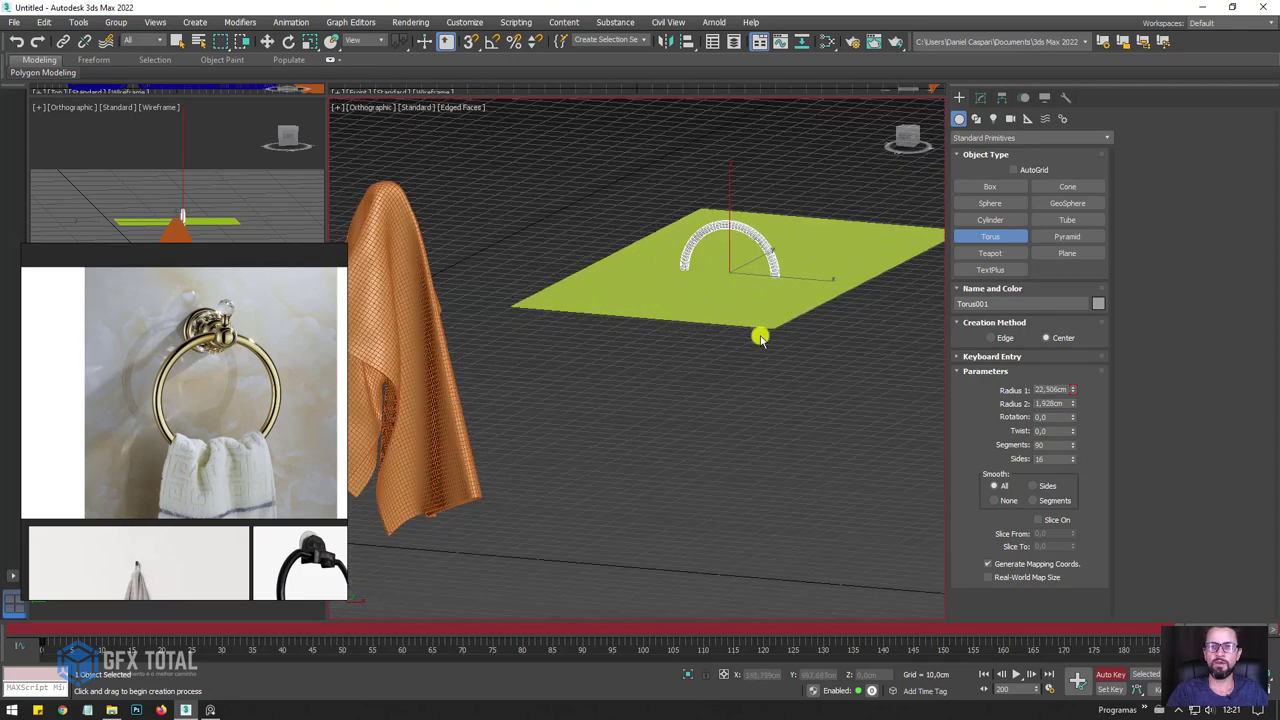
Turn off Auto Key and move the ring's first radius key to frame 101, previewing the shrink.
{"action": "left_click", "coordinate": [1110, 674]}
{"action": "left_click_drag", "start_coordinate": [1072, 389], "coordinate": [1072, 386]}
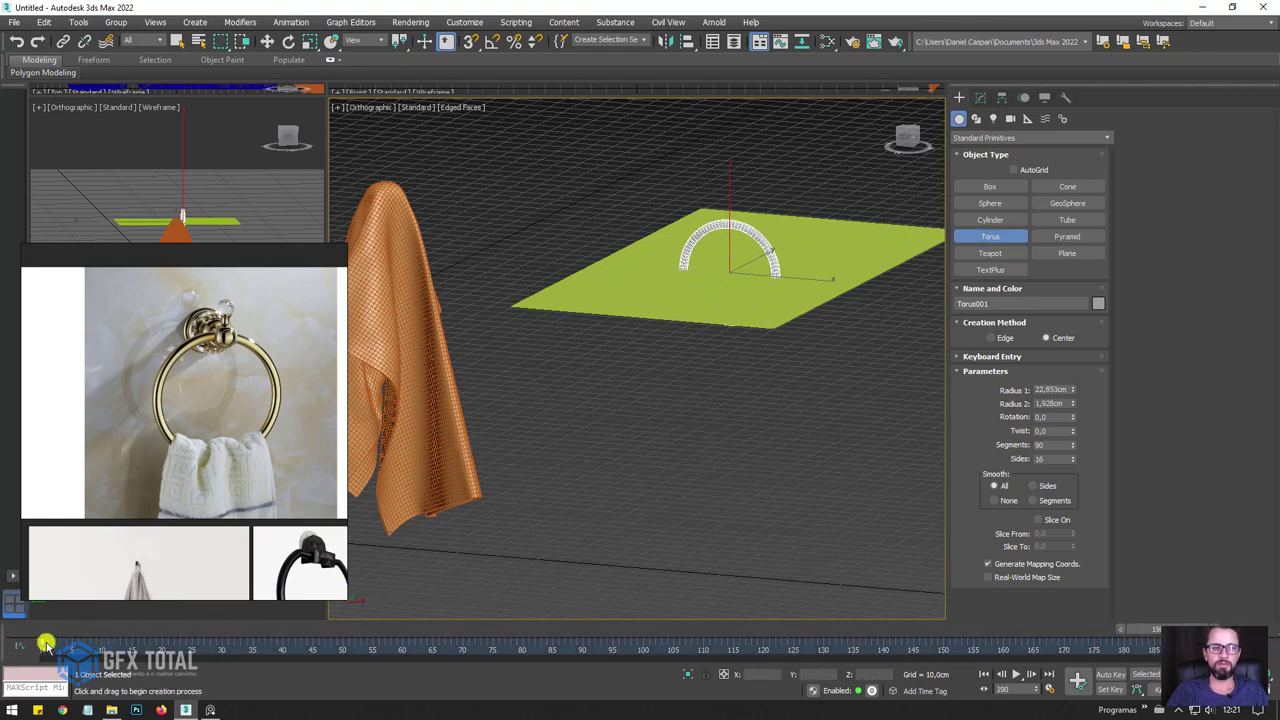
{"action": "left_click_drag", "start_coordinate": [43, 645], "coordinate": [648, 674]}
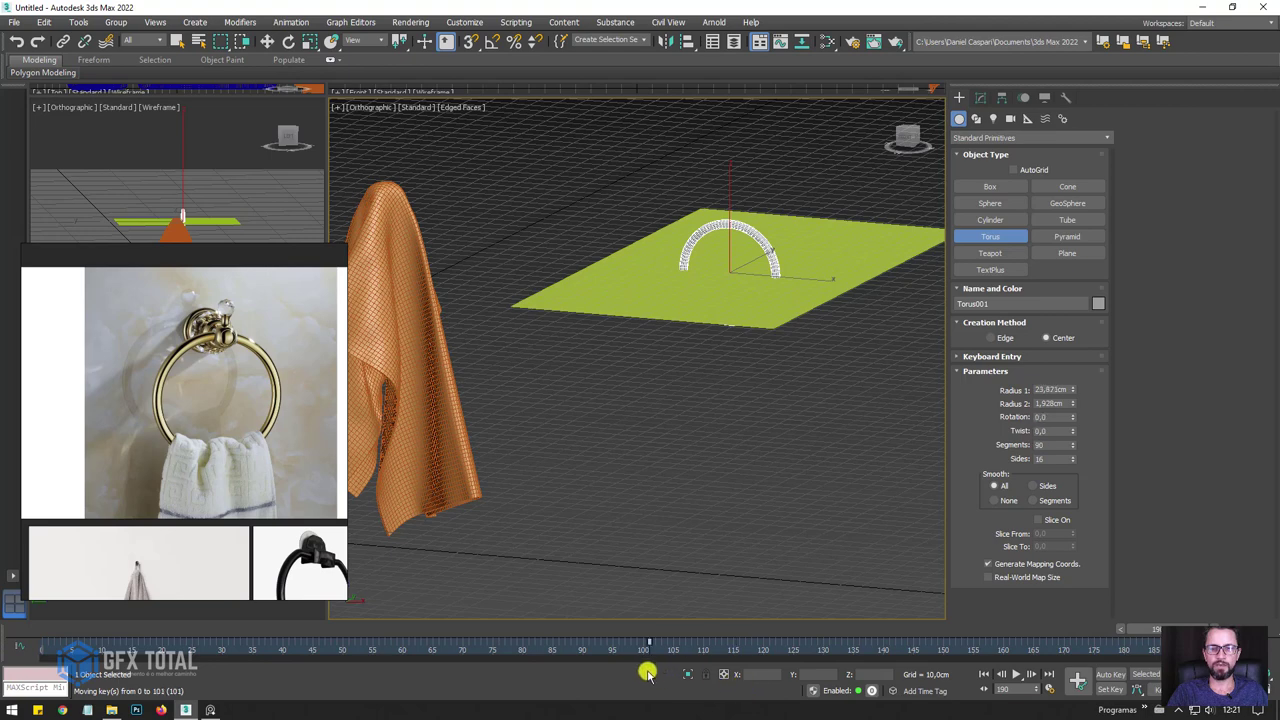
{"action": "mouse_move", "coordinate": [654, 626]}
{"action": "left_mouse_down"}
{"action": "mouse_move", "coordinate": [489, 622]}
{"action": "mouse_move", "coordinate": [1083, 604]}
{"action": "mouse_move", "coordinate": [811, 600]}
{"action": "mouse_move", "coordinate": [873, 612]}
{"action": "left_mouse_up"}
{"action": "scroll", "coordinate": [837, 300], "scroll_direction": "up", "scroll_amount": 3}
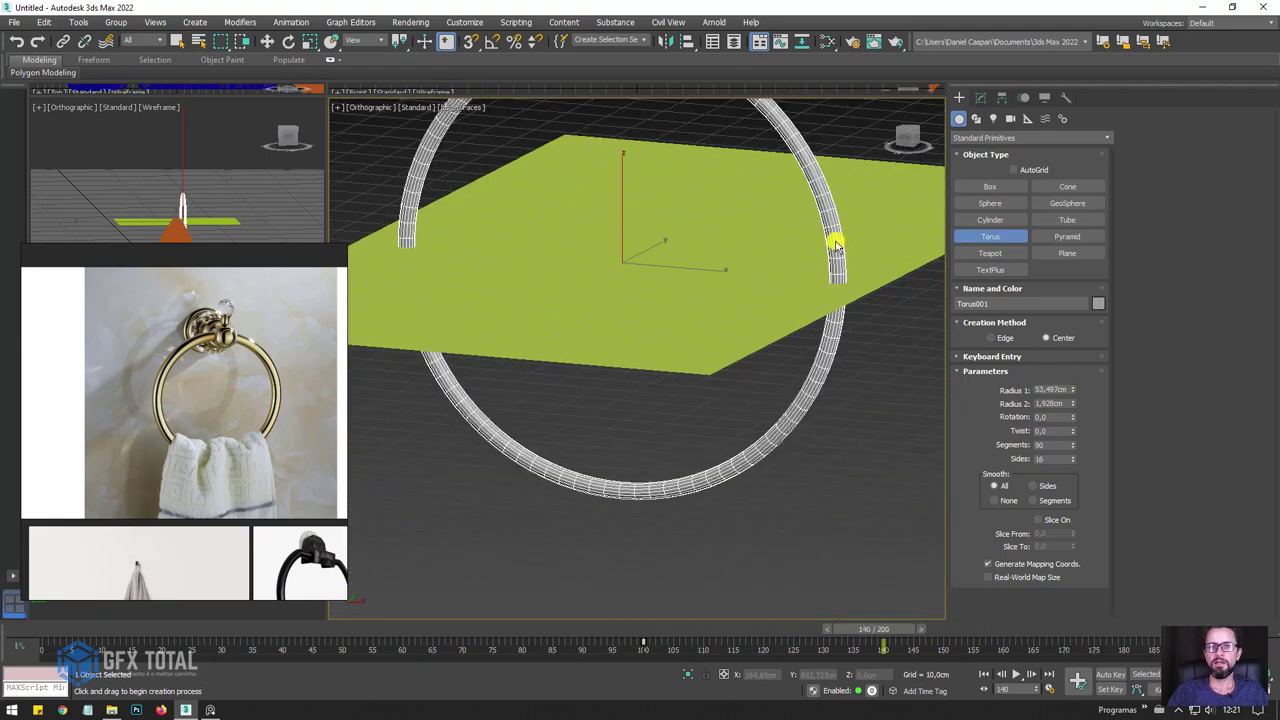
{"action": "scroll", "coordinate": [862, 365], "scroll_direction": "up", "scroll_amount": 2}
{"action": "middle_click_drag", "start_coordinate": [862, 365], "coordinate": [867, 377]}
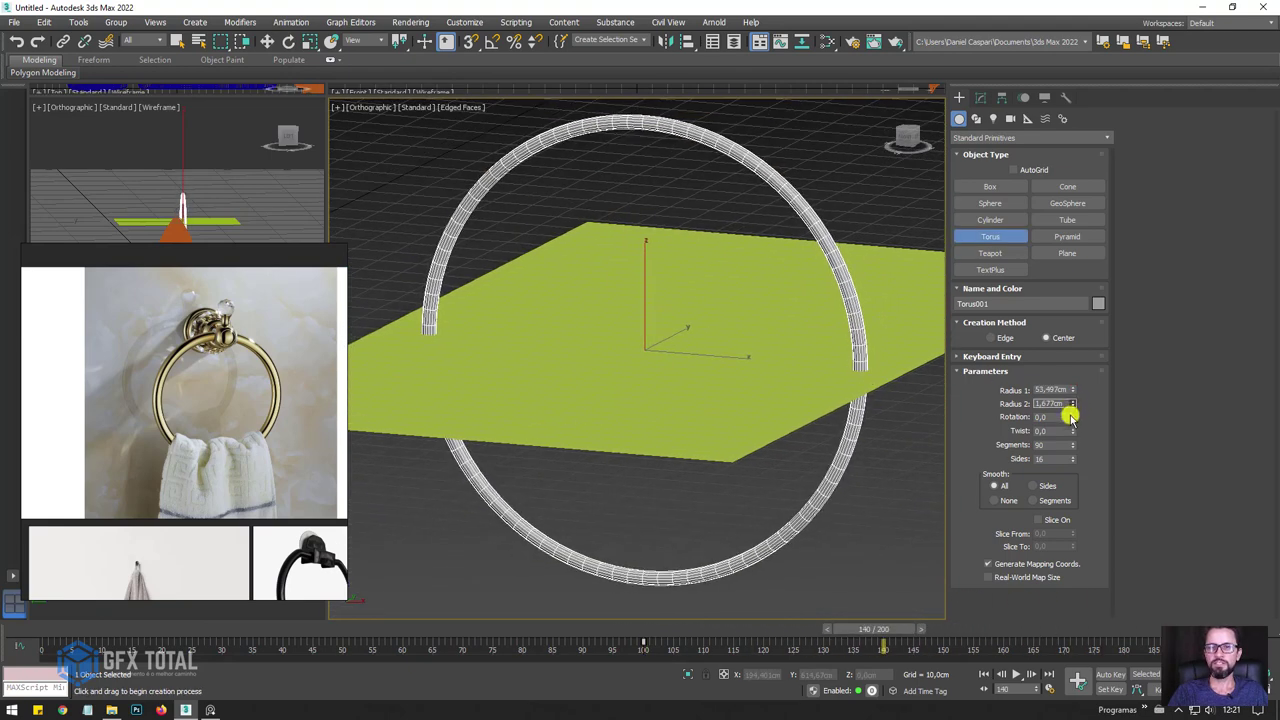
At frame 200, thin the ring's tube Radius 2 to 1.2 cm.
{"action": "left_click_drag", "start_coordinate": [863, 627], "coordinate": [1243, 621]}
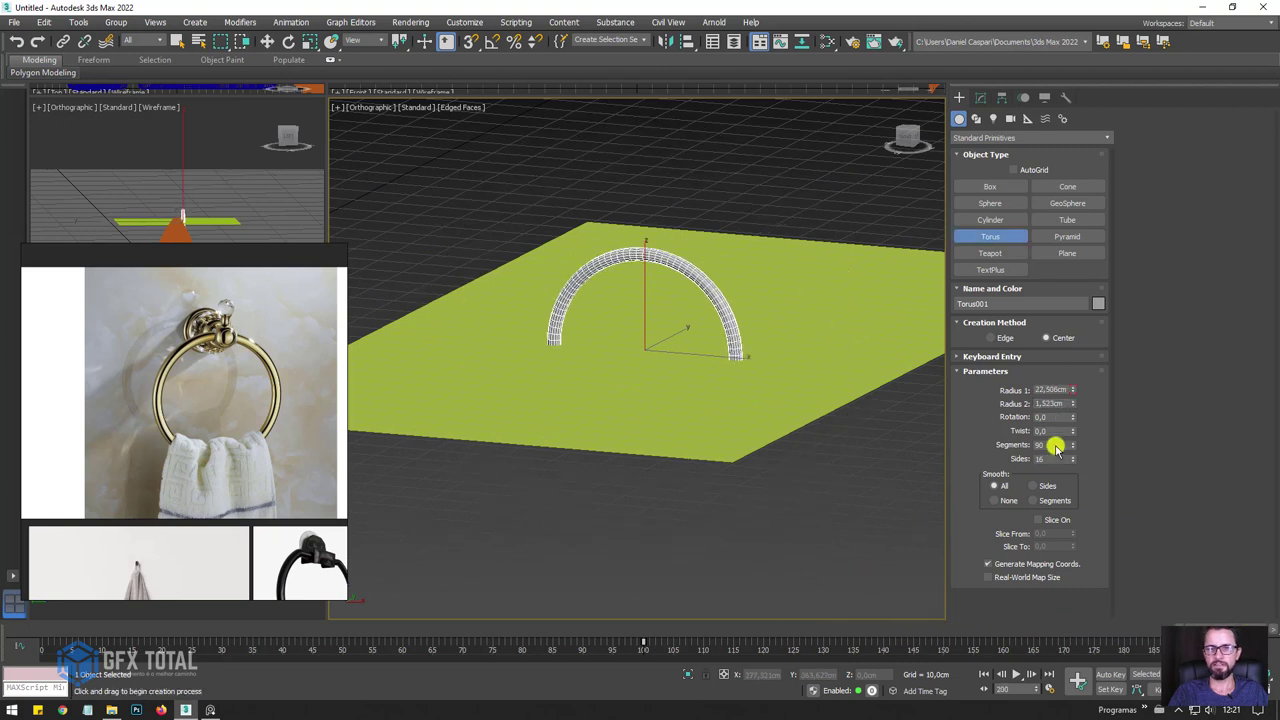
{"action": "mouse_move", "coordinate": [1073, 403]}
{"action": "left_mouse_down"}
{"action": "mouse_move", "coordinate": [1070, 425]}
{"action": "mouse_move", "coordinate": [1072, 389]}
{"action": "left_mouse_up"}
{"action": "scroll", "coordinate": [747, 386], "scroll_direction": "down", "scroll_amount": 3}
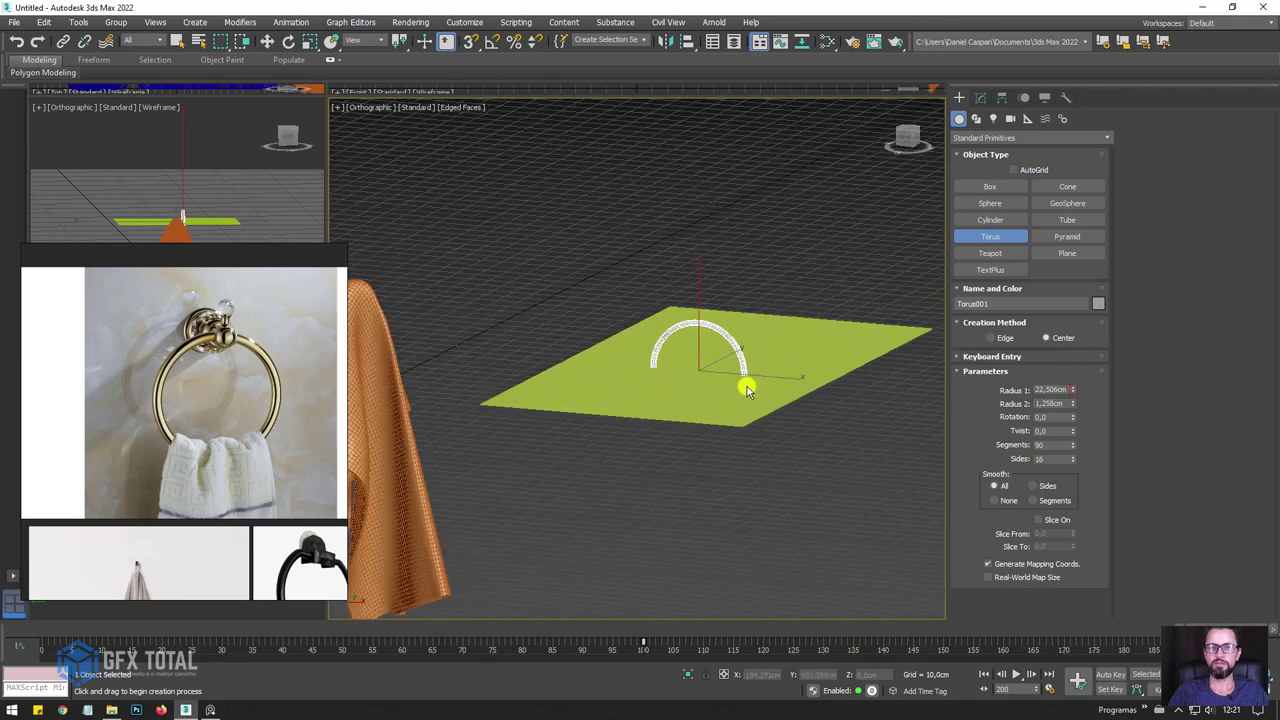
{"action": "scroll", "coordinate": [779, 416], "scroll_direction": "up", "scroll_amount": 1}
{"action": "scroll", "coordinate": [779, 416], "scroll_direction": "up", "scroll_amount": 1}
{"action": "double_click", "coordinate": [1060, 404]}
{"action": "type", "text": "1,2"}
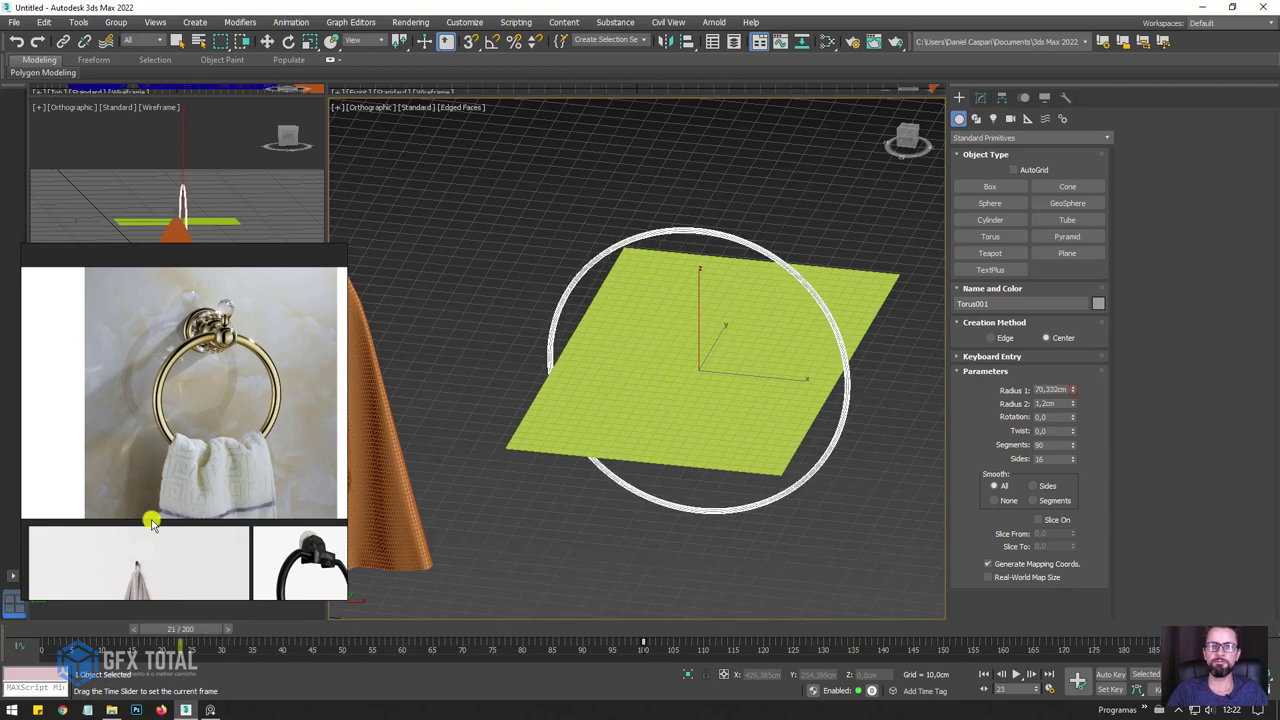
Switch to Select and Move and inspect the green plane and ring parameters.
{"action": "key", "text": "w"}
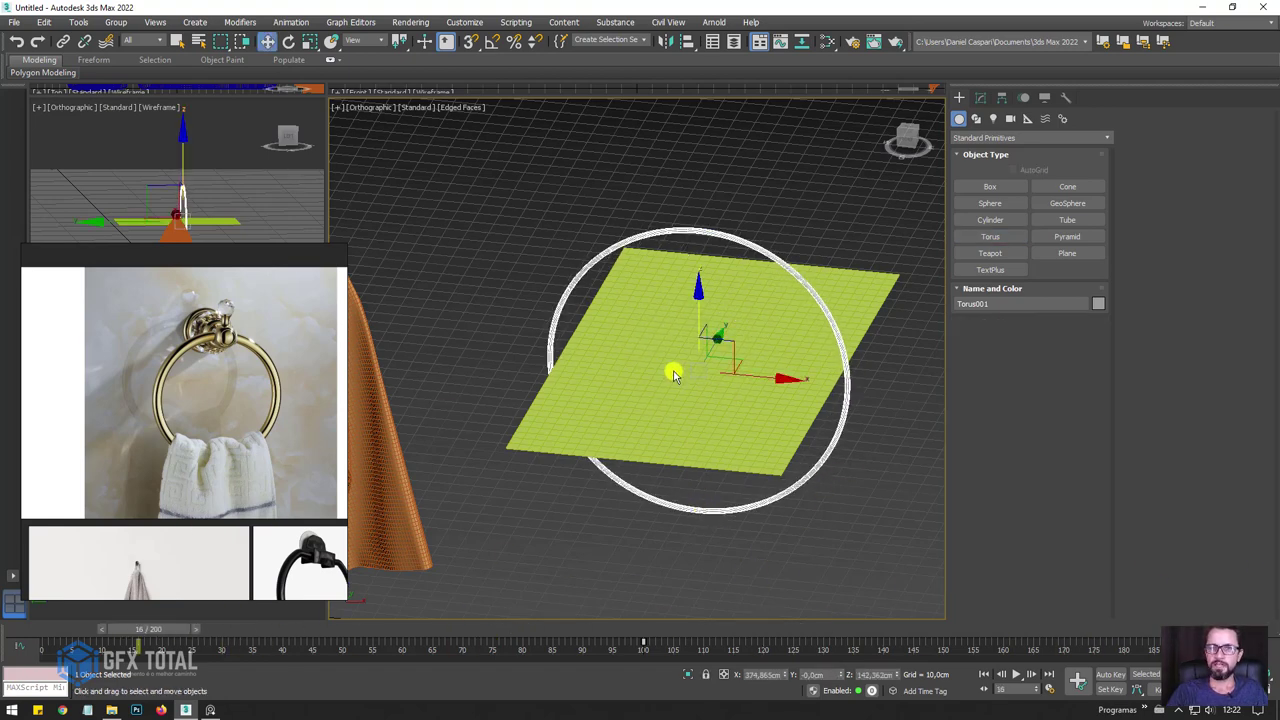
{"action": "middle_click_drag", "start_coordinate": [663, 397], "coordinate": [823, 314], "text": "alt"}
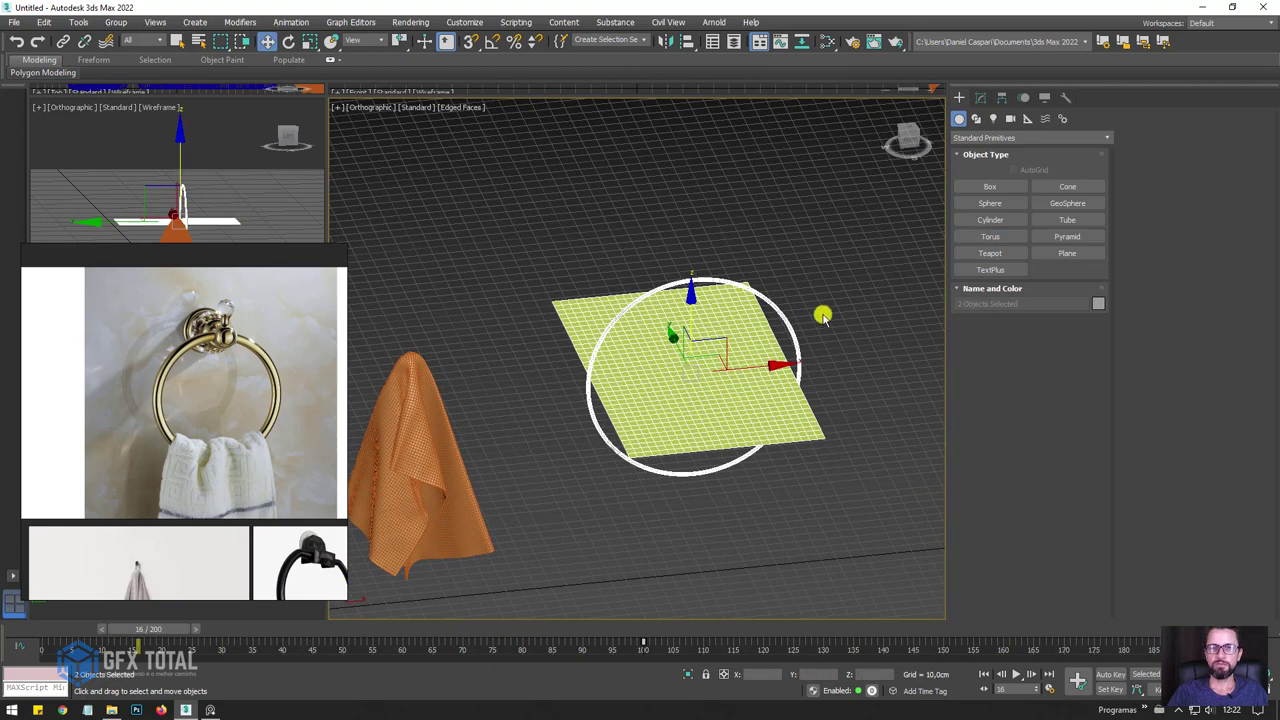
{"action": "left_click", "coordinate": [823, 314]}
{"action": "left_click", "coordinate": [723, 330]}
{"action": "left_click", "coordinate": [980, 98]}
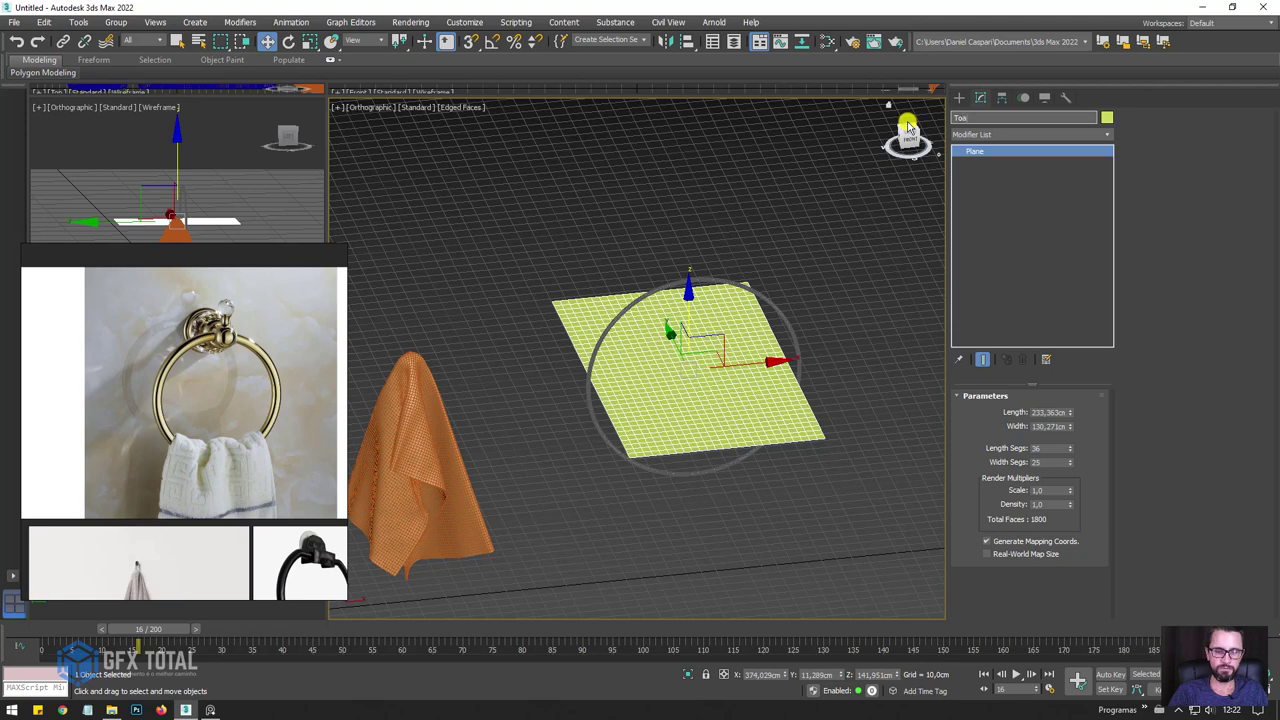
{"action": "left_click", "coordinate": [779, 315]}
{"action": "left_click", "coordinate": [986, 120]}
{"action": "type", "text": "aro"}
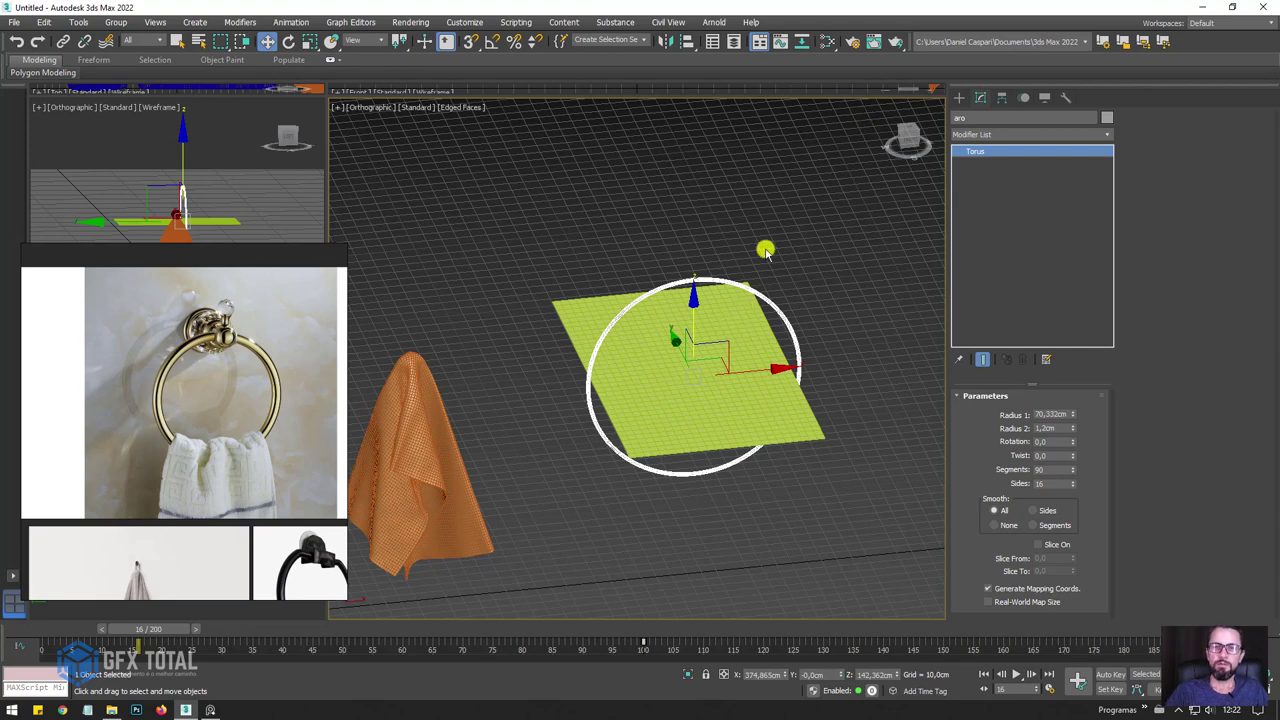
Apply a shared Cloth modifier to both the plane and the ring.
{"action": "left_click_drag", "start_coordinate": [765, 250], "coordinate": [615, 497]}
{"action": "left_click", "coordinate": [1020, 134]}
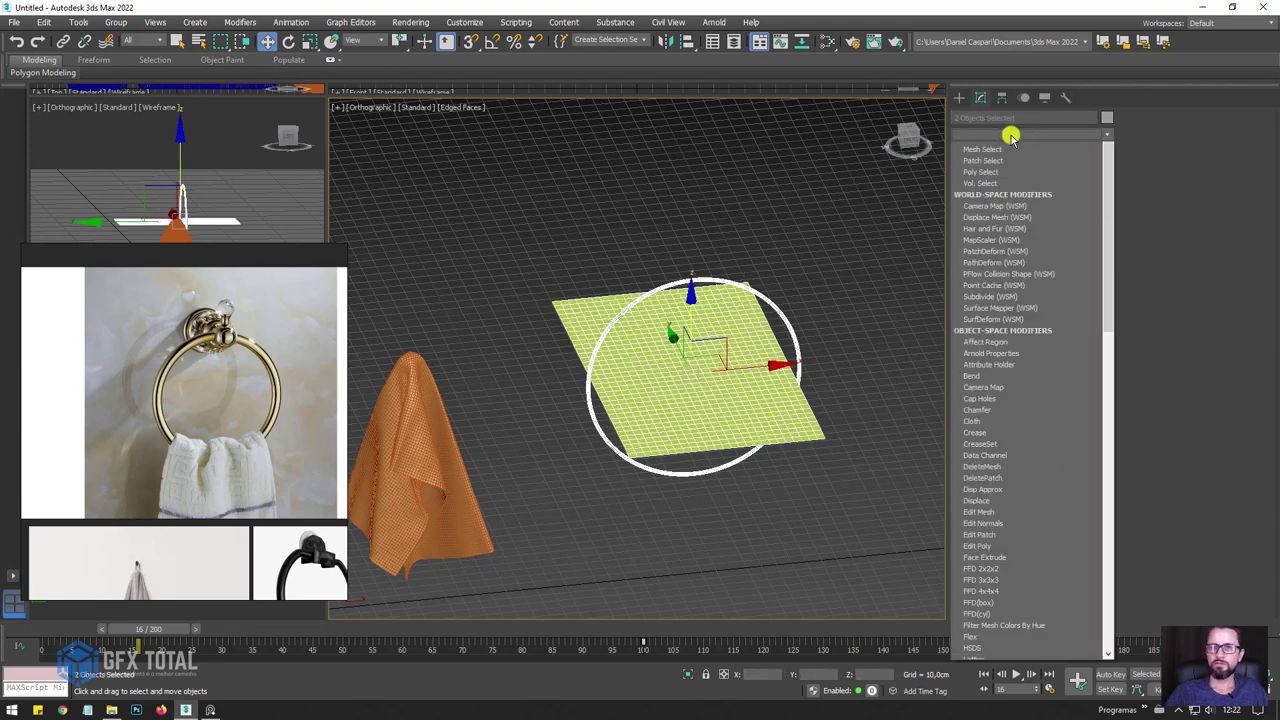
{"action": "left_click", "coordinate": [981, 447]}
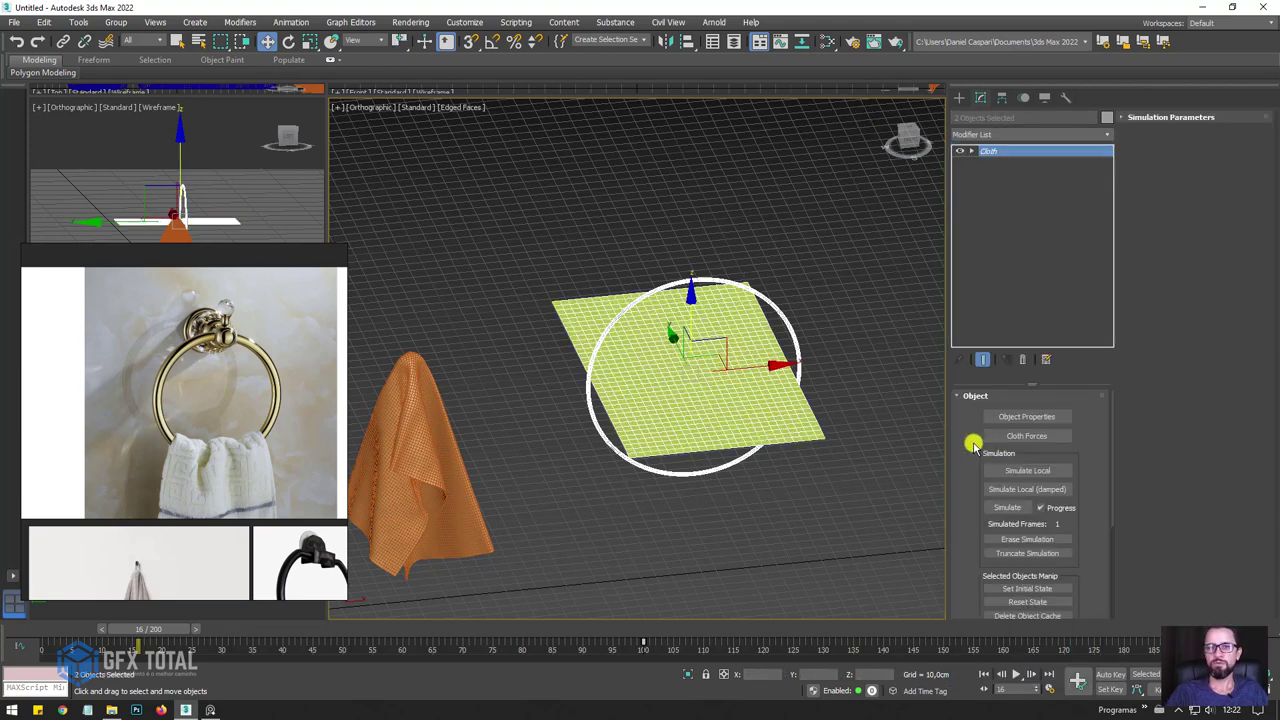
In Cloth Object Properties, set aro as Collision Object and Toalha as Cloth, then select Toalha.
{"action": "left_click", "coordinate": [1020, 416]}
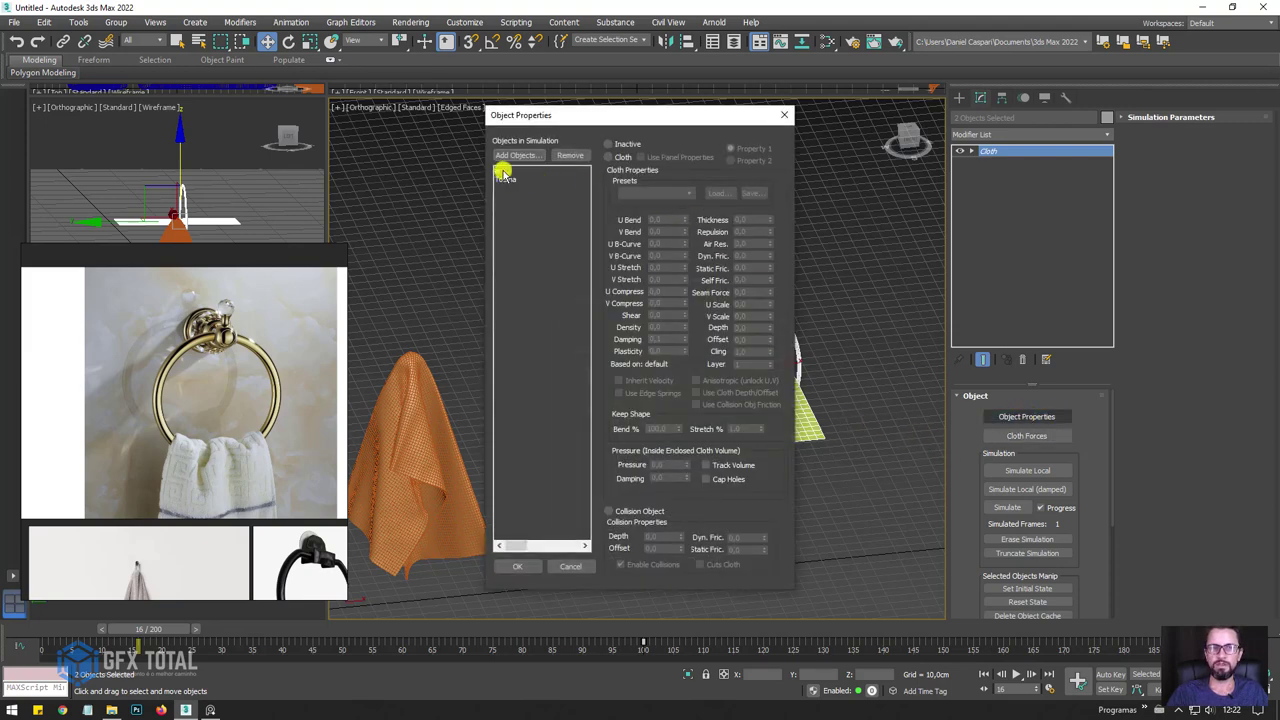
{"action": "left_click", "coordinate": [503, 171]}
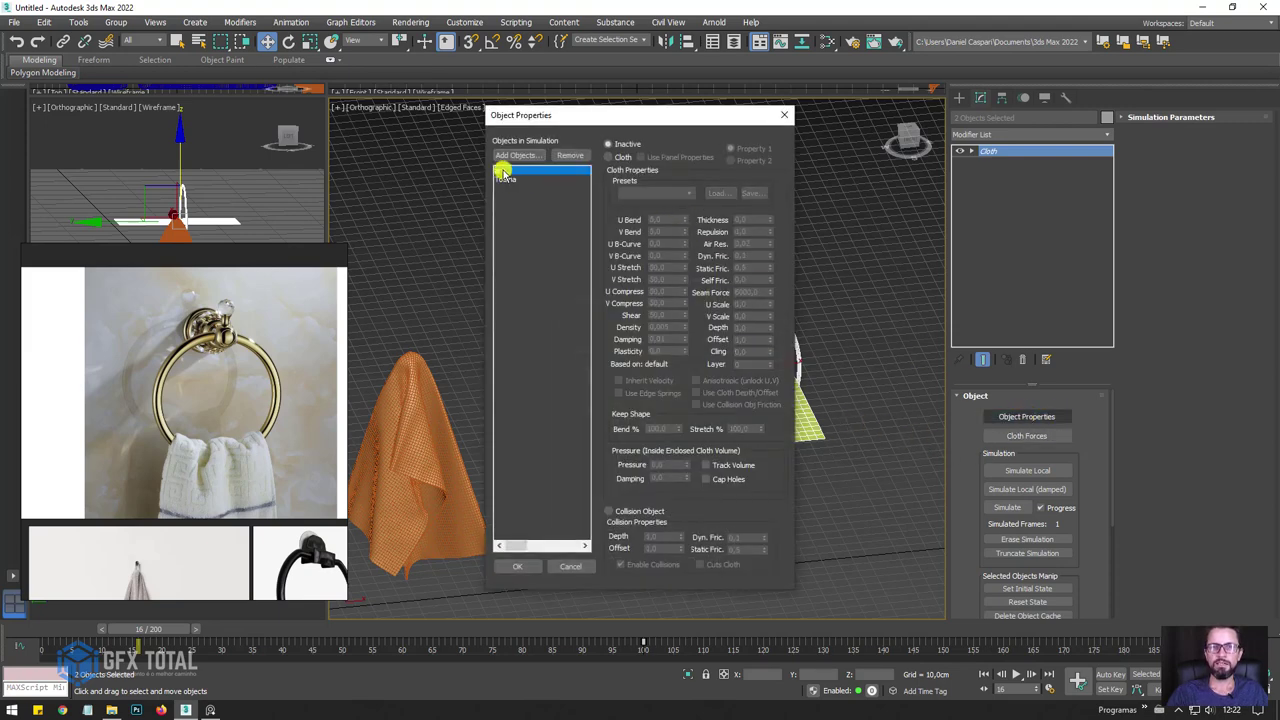
{"action": "left_click", "coordinate": [612, 511]}
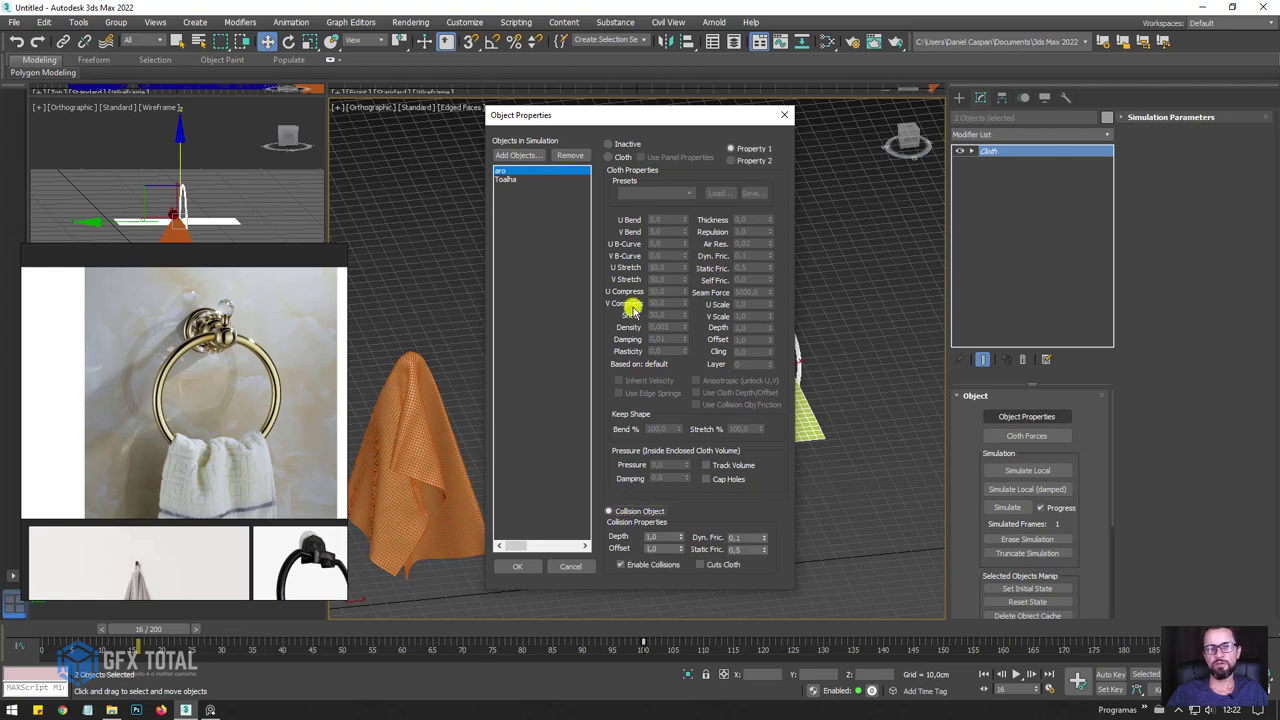
{"action": "left_click", "coordinate": [505, 178]}
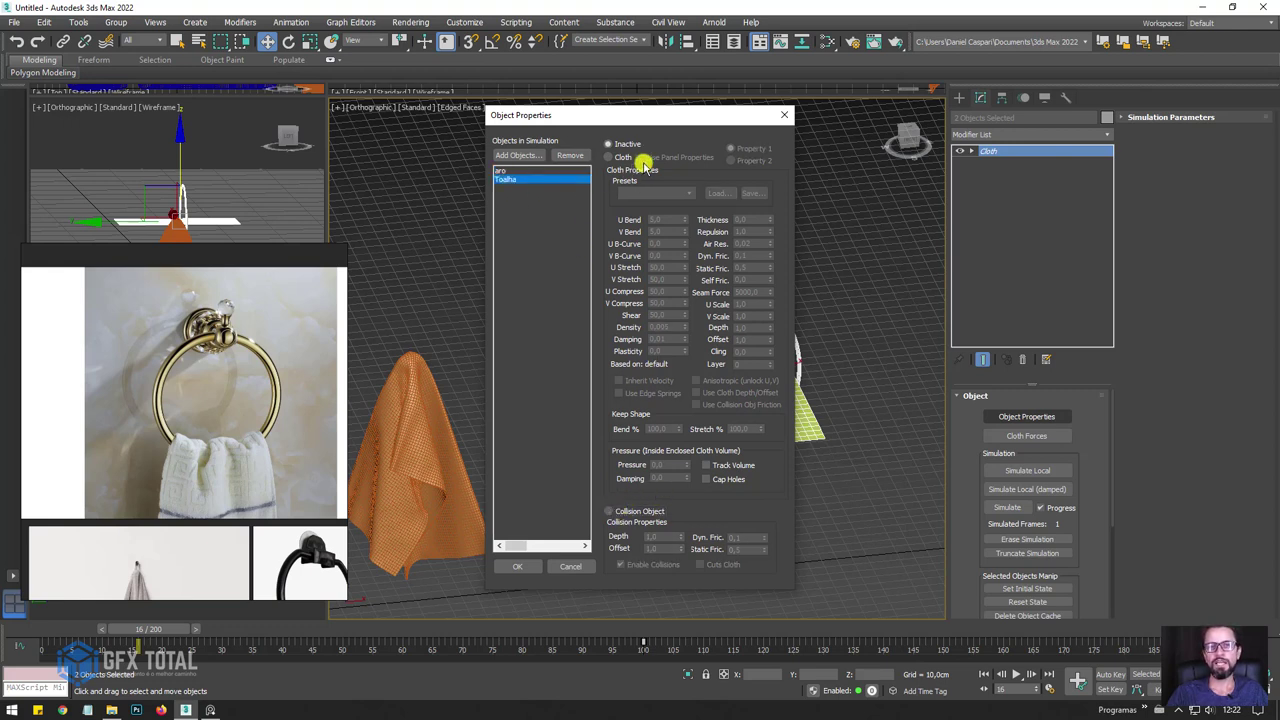
{"action": "left_click", "coordinate": [610, 157]}
{"action": "left_click", "coordinate": [522, 566]}
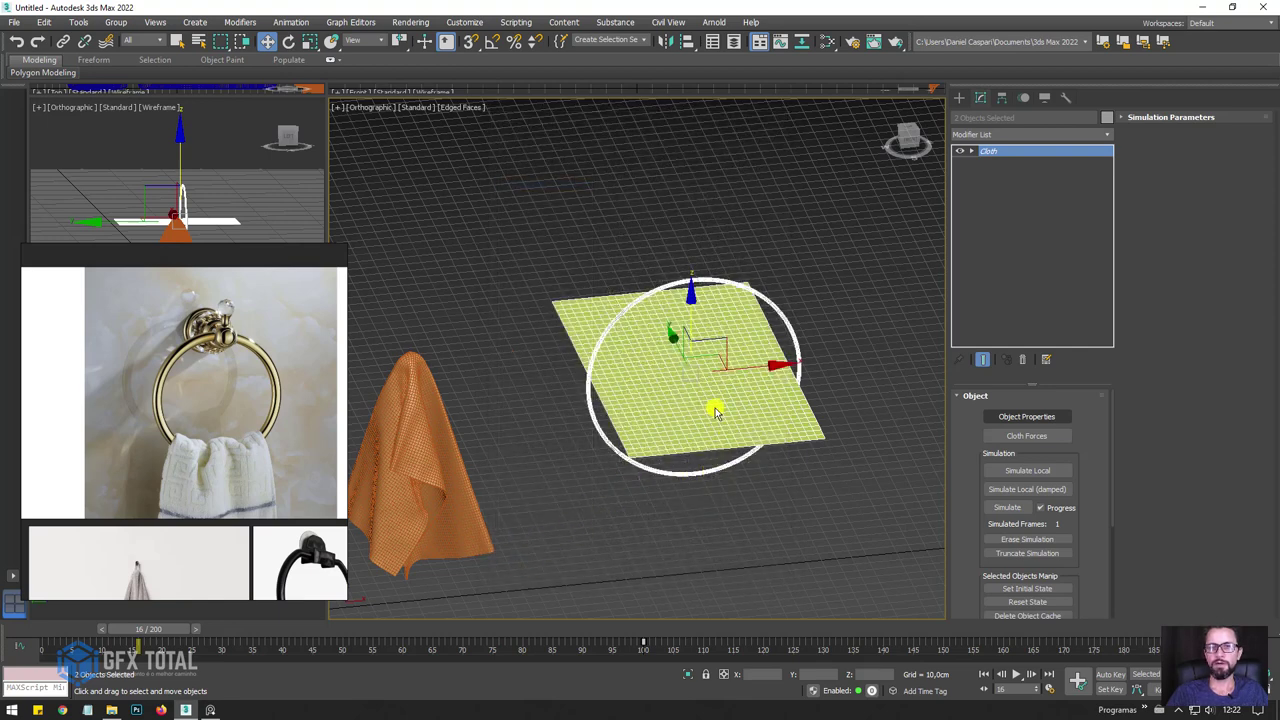
{"action": "left_click", "coordinate": [716, 412]}
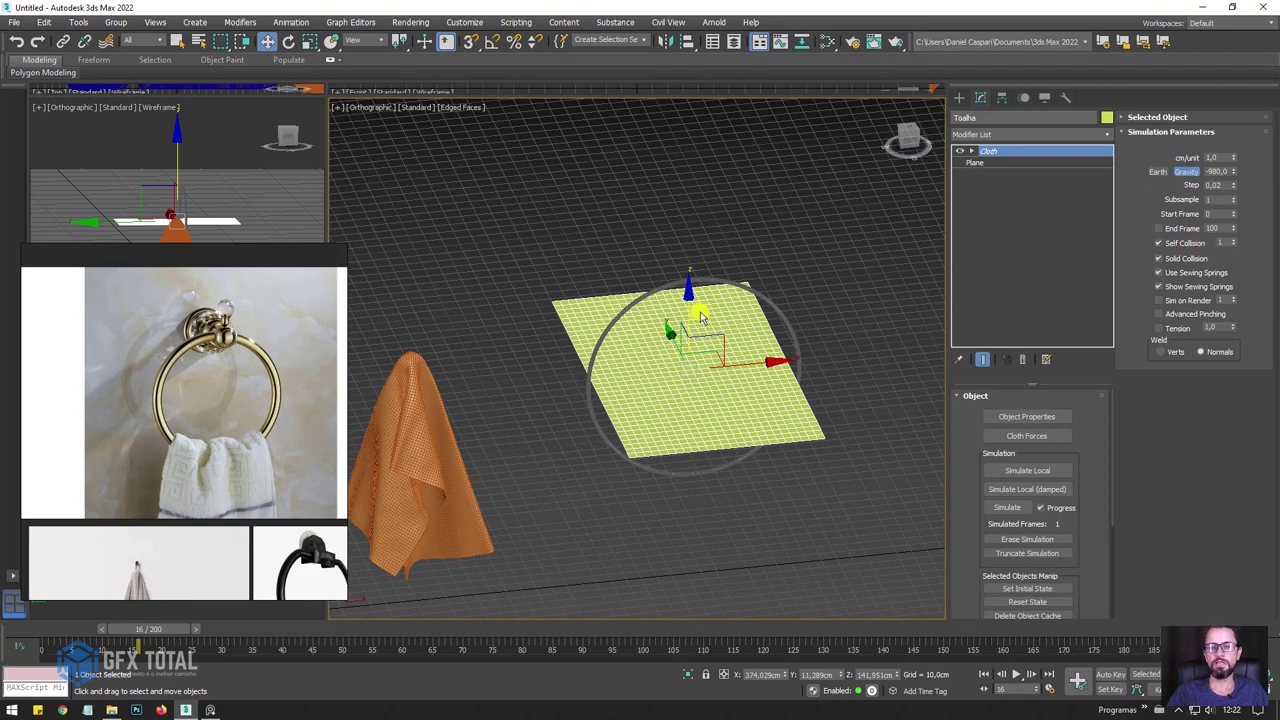
Run a trial cloth simulation of the towel, cancel it, and erase the result.
{"action": "scroll", "coordinate": [700, 316], "scroll_direction": "up", "scroll_amount": 3}
{"action": "mouse_move", "coordinate": [757, 400]}
{"action": "middle_mouse_down", "text": "alt"}
{"action": "mouse_move", "coordinate": [714, 286]}
{"action": "mouse_move", "coordinate": [757, 307]}
{"action": "middle_mouse_up", "text": "alt"}
{"action": "scroll", "coordinate": [714, 286], "scroll_direction": "down", "scroll_amount": 3}
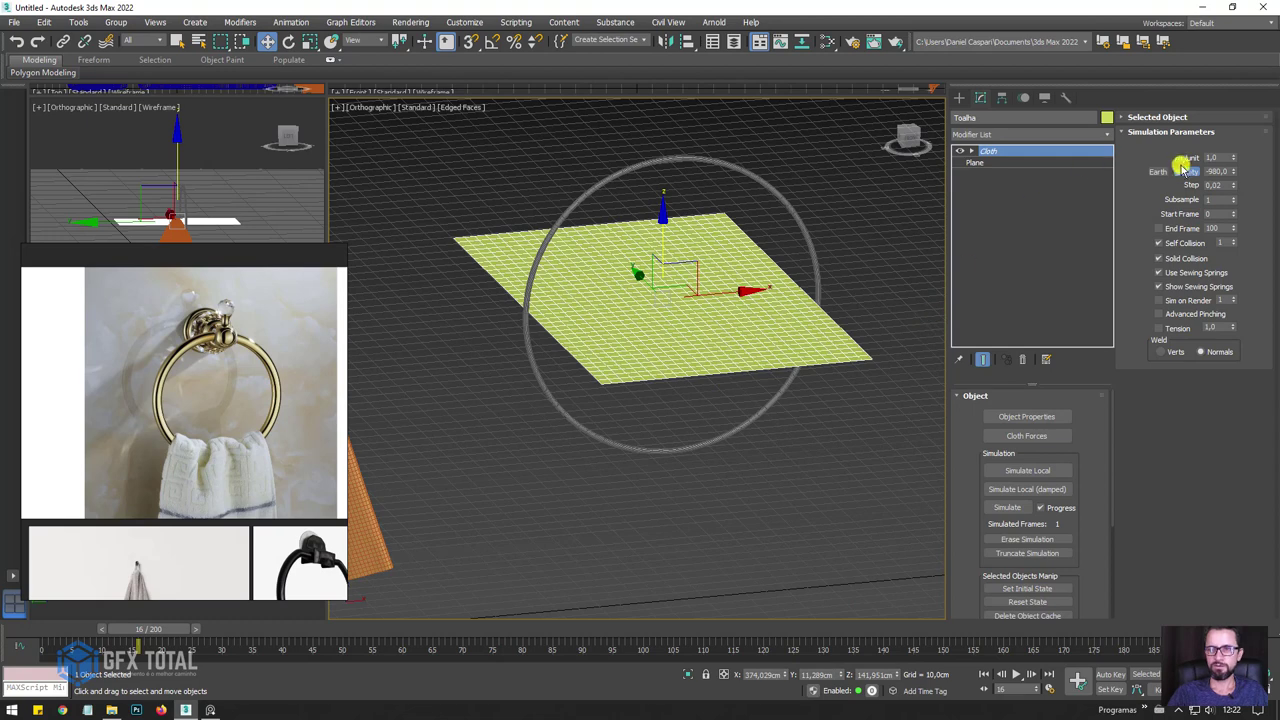
{"action": "mouse_move", "coordinate": [740, 457]}
{"action": "middle_mouse_down", "text": "alt"}
{"action": "mouse_move", "coordinate": [863, 329]}
{"action": "mouse_move", "coordinate": [705, 279]}
{"action": "middle_mouse_up", "text": "alt"}
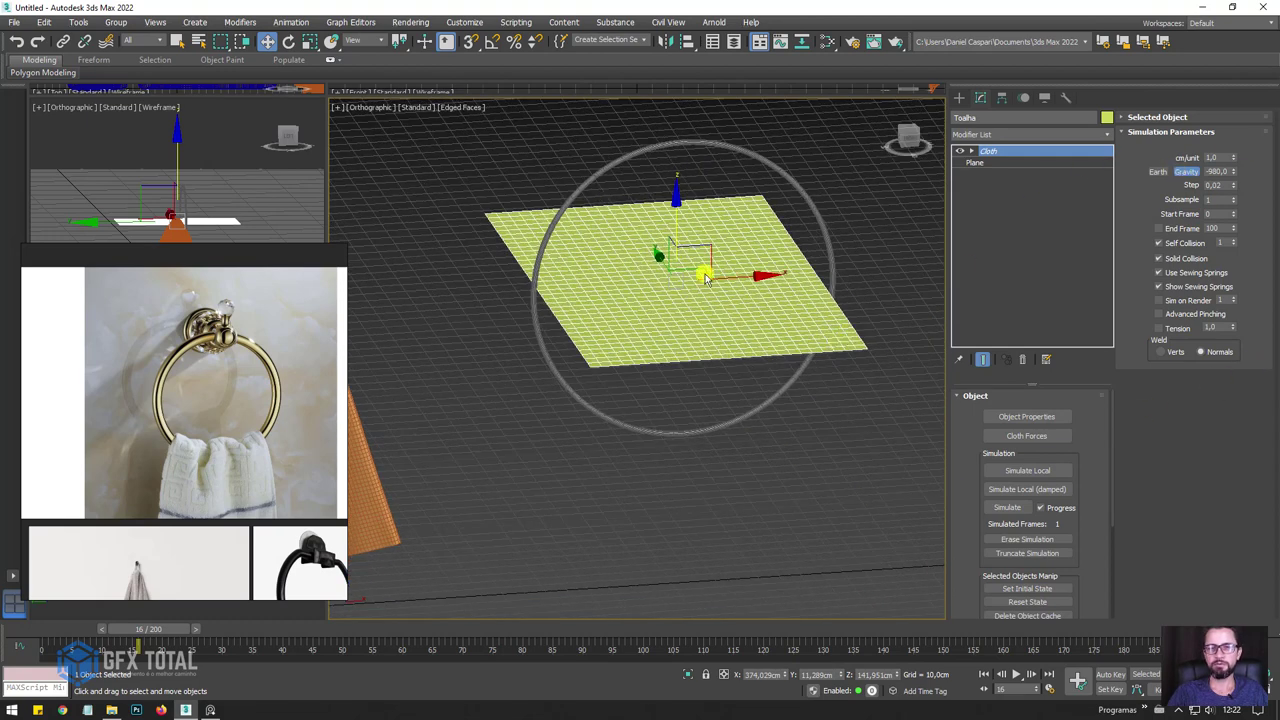
{"action": "left_click", "coordinate": [1008, 507]}
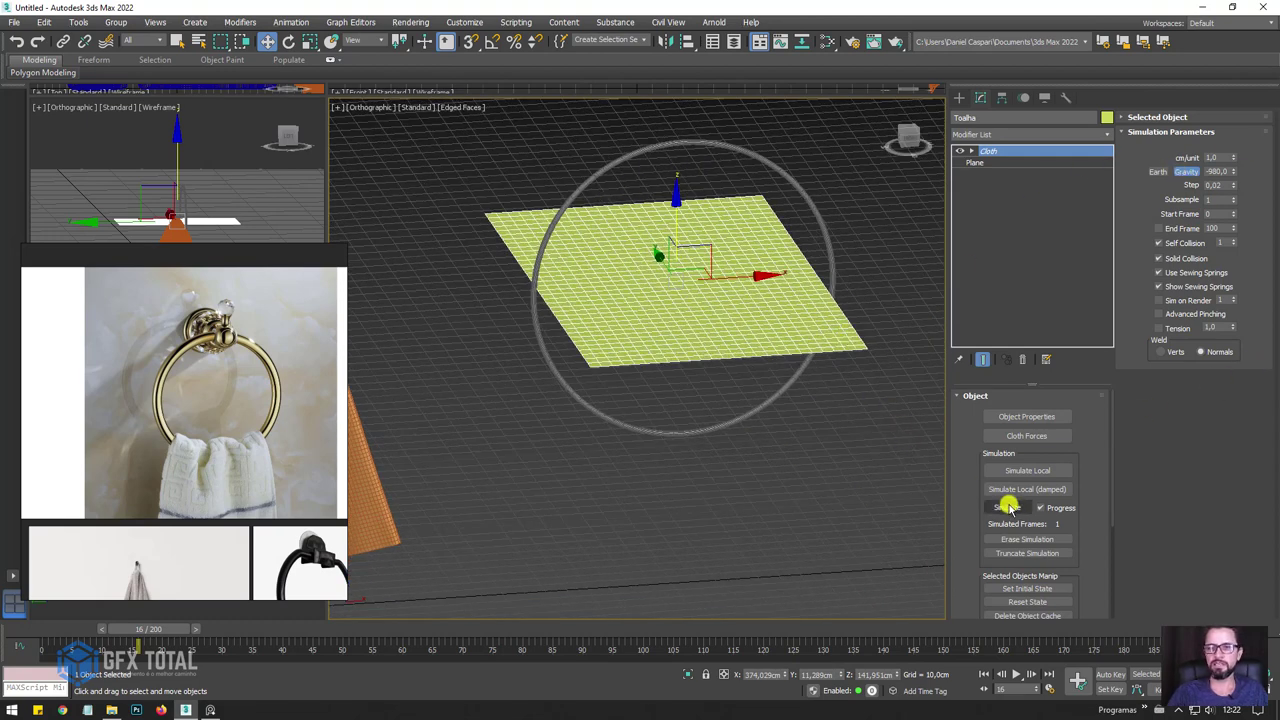
{"action": "left_click", "coordinate": [1008, 500]}
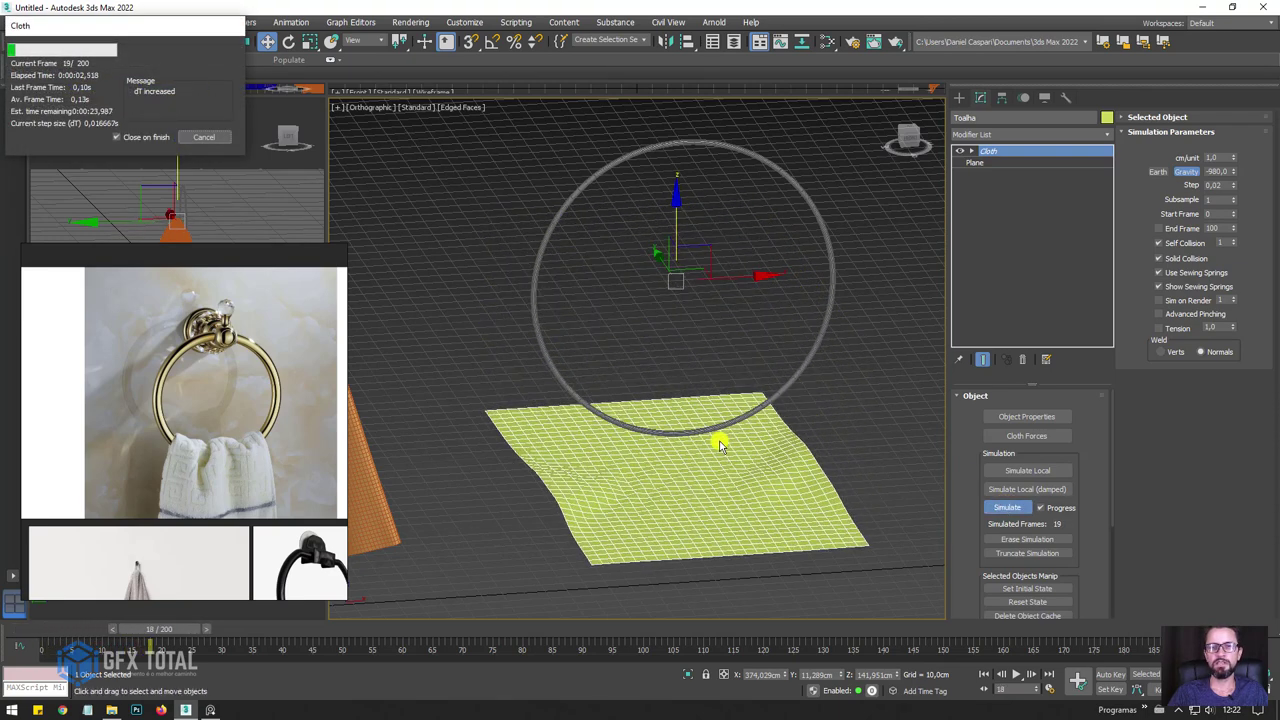
{"action": "left_click", "coordinate": [207, 137]}
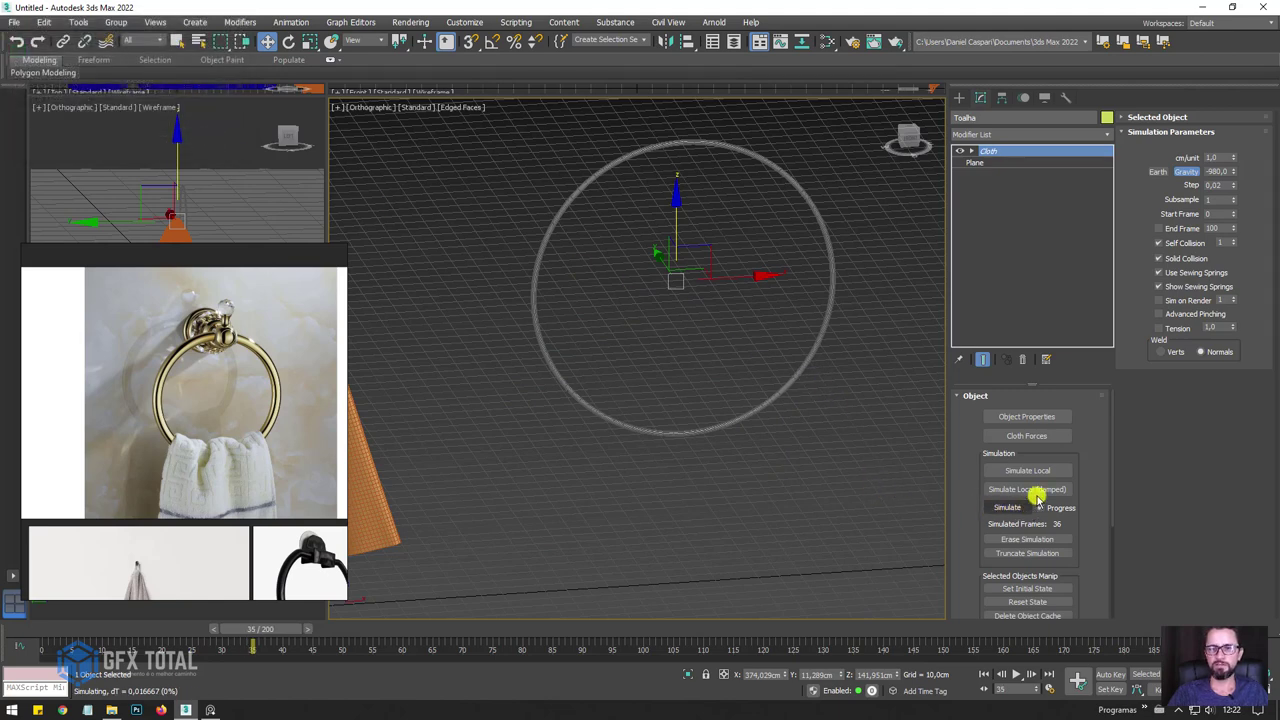
{"action": "left_click", "coordinate": [1027, 540]}
{"action": "left_click_drag", "start_coordinate": [871, 500], "coordinate": [646, 282]}
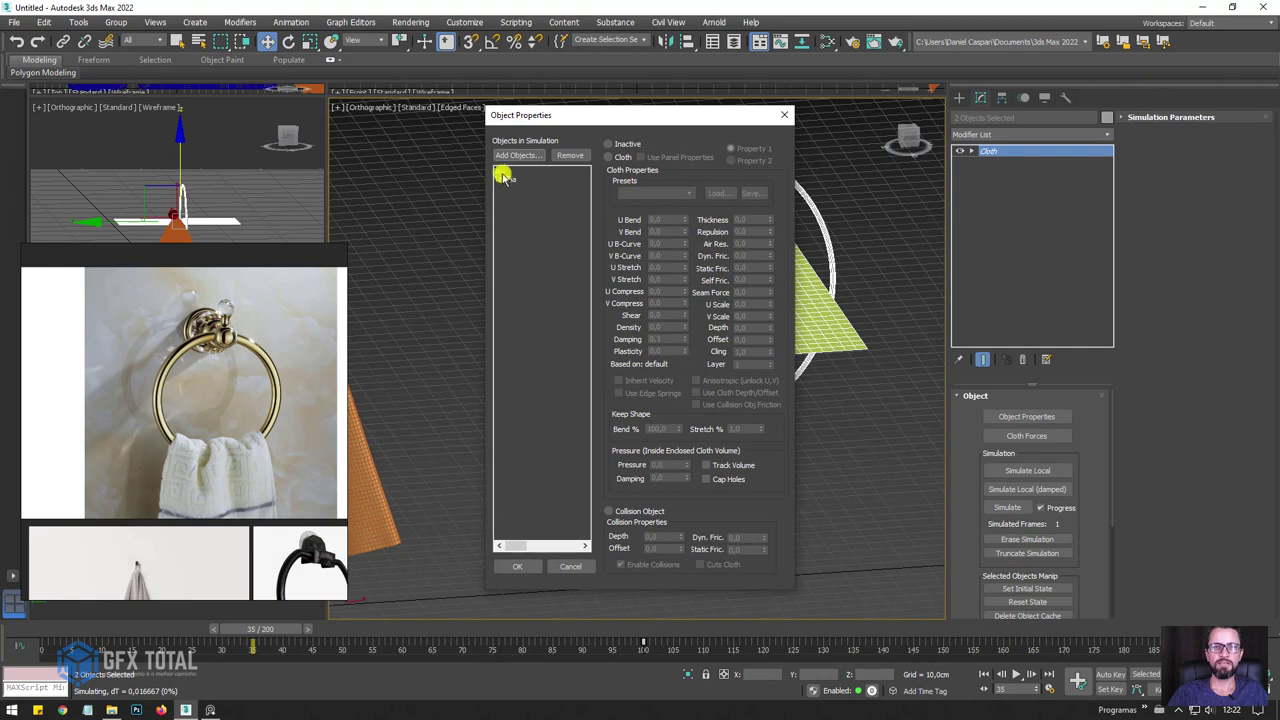
{"action": "left_click", "coordinate": [503, 172]}
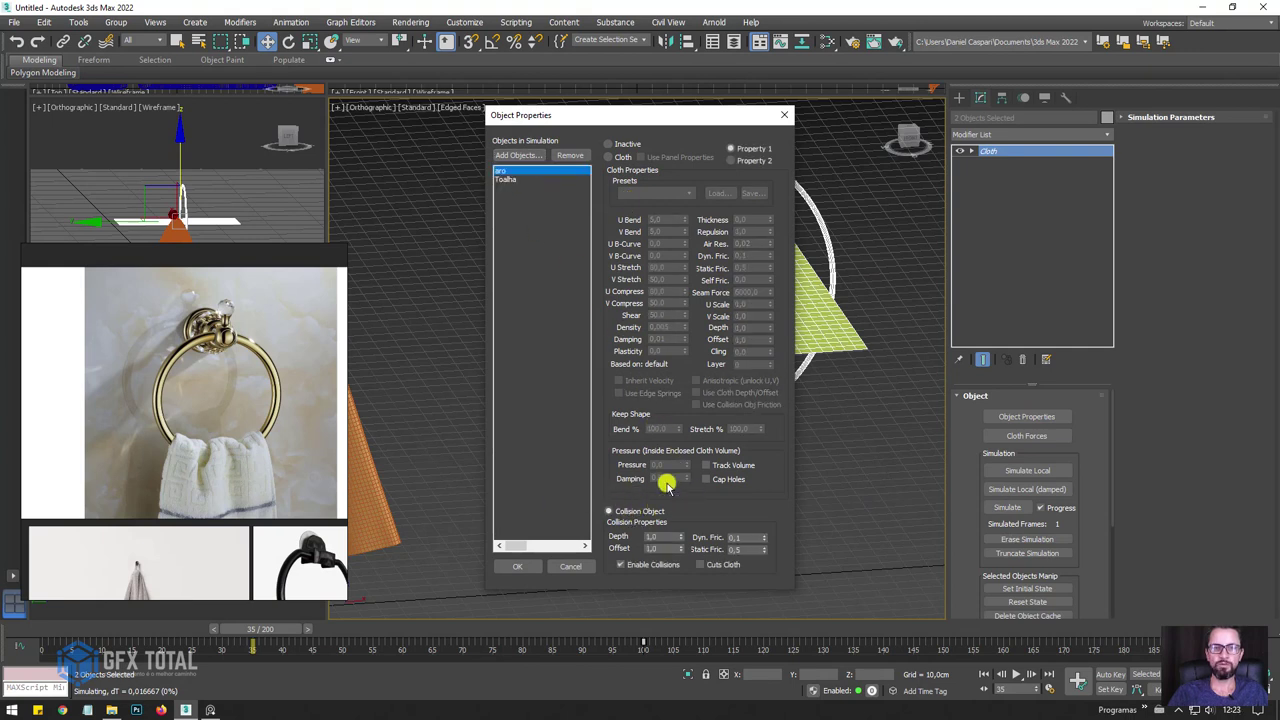
{"action": "left_click", "coordinate": [502, 179]}
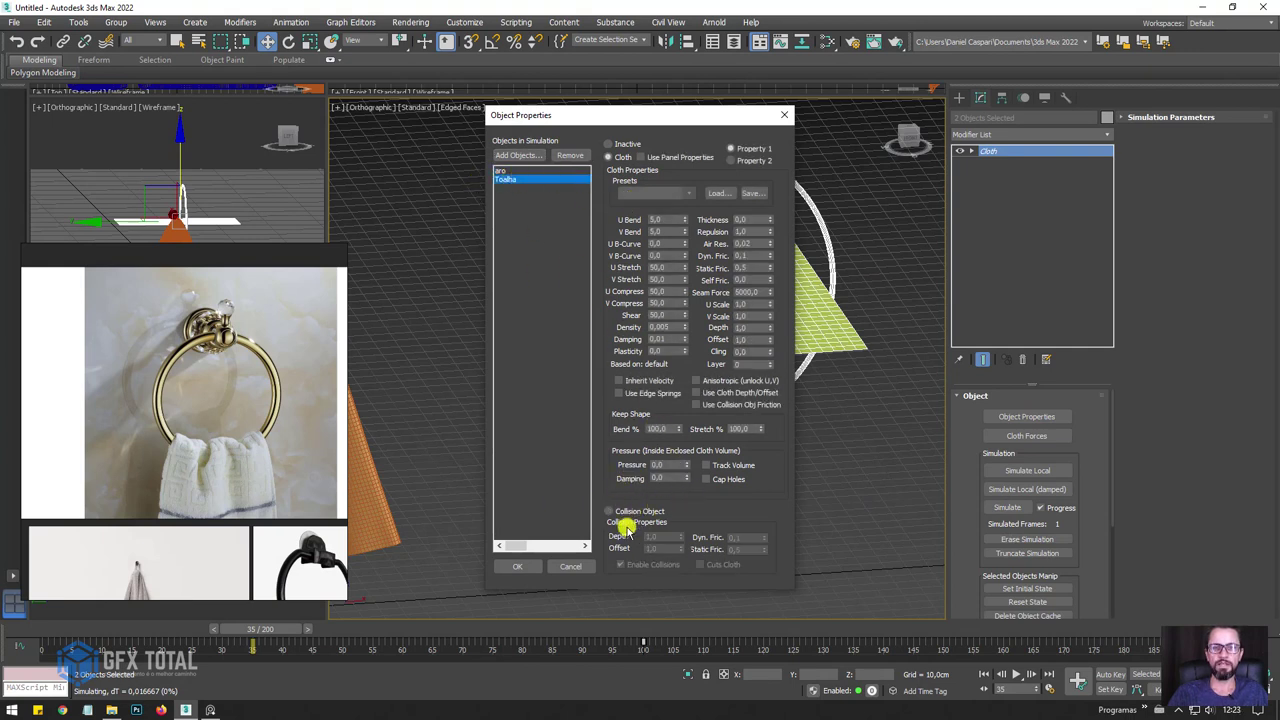
Add an Edit Poly modifier to aro and move it beneath its Cloth modifier.
{"action": "left_click", "coordinate": [784, 115]}
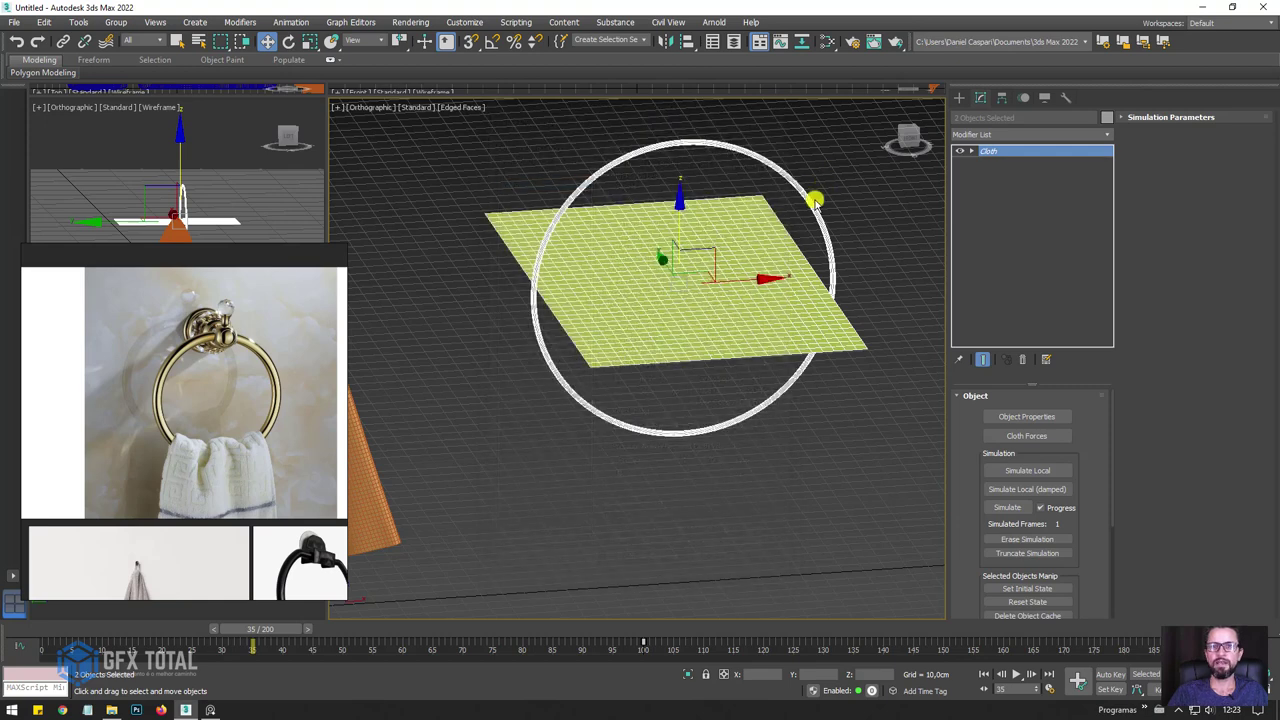
{"action": "left_click", "coordinate": [822, 195]}
{"action": "scroll", "coordinate": [822, 195], "scroll_direction": "up", "scroll_amount": 1}
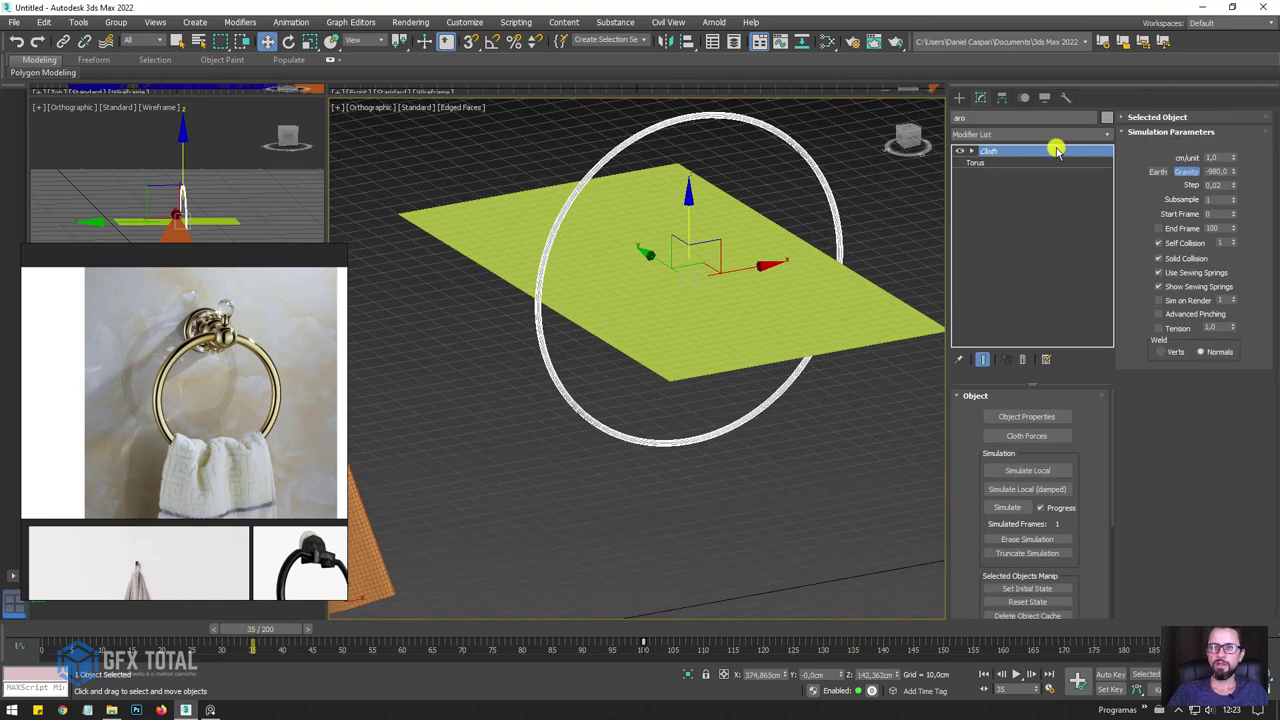
{"action": "left_click", "coordinate": [1107, 134]}
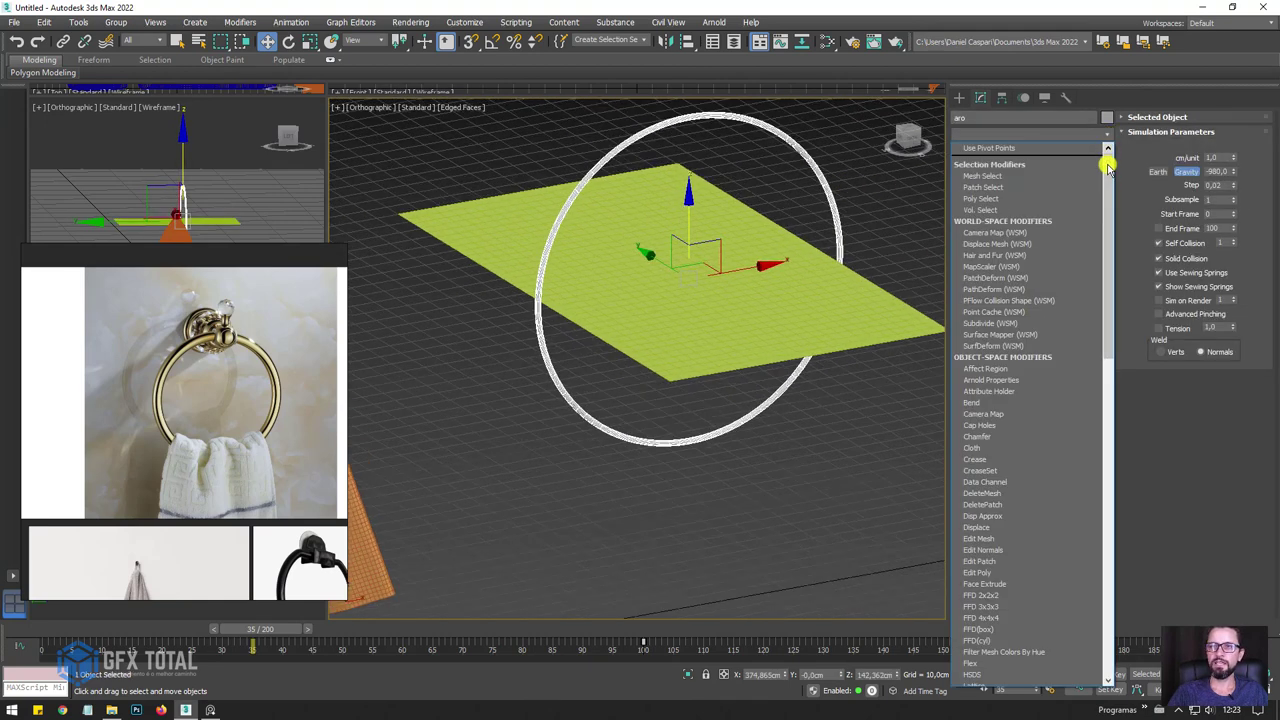
{"action": "left_click_drag", "start_coordinate": [1108, 160], "coordinate": [1108, 229]}
{"action": "left_click", "coordinate": [990, 442]}
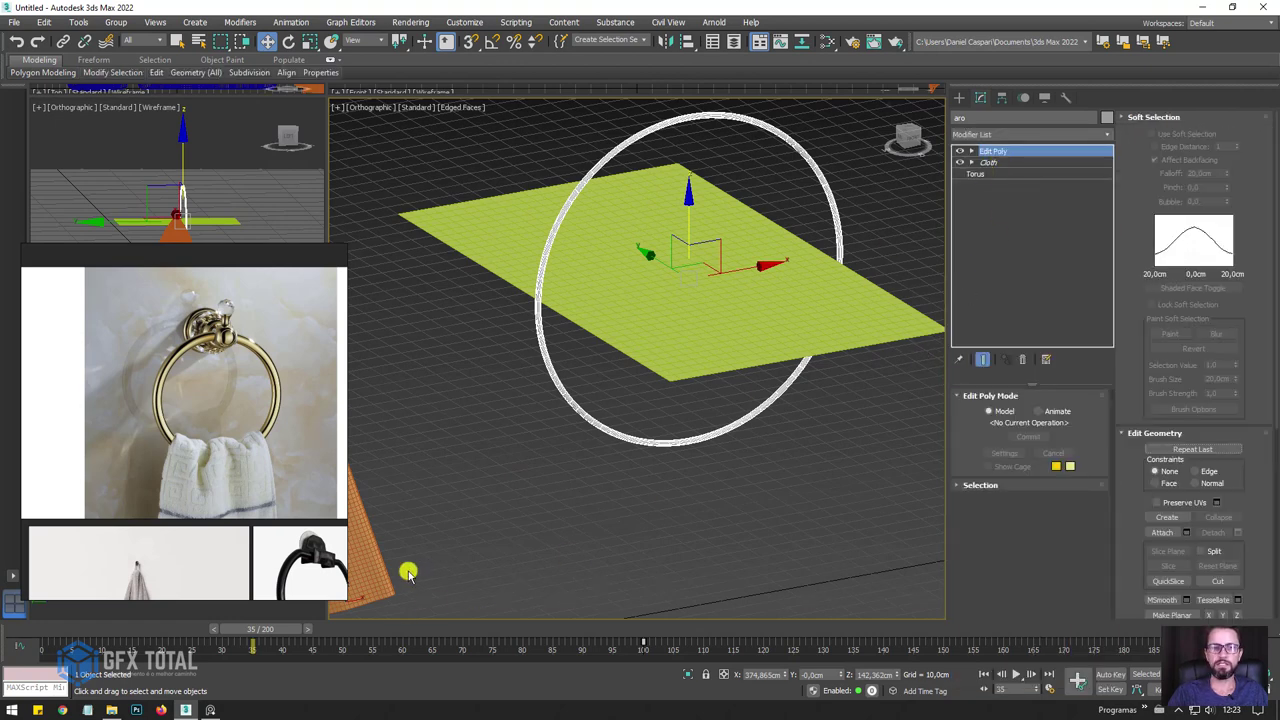
{"action": "left_click_drag", "start_coordinate": [997, 153], "coordinate": [988, 166]}
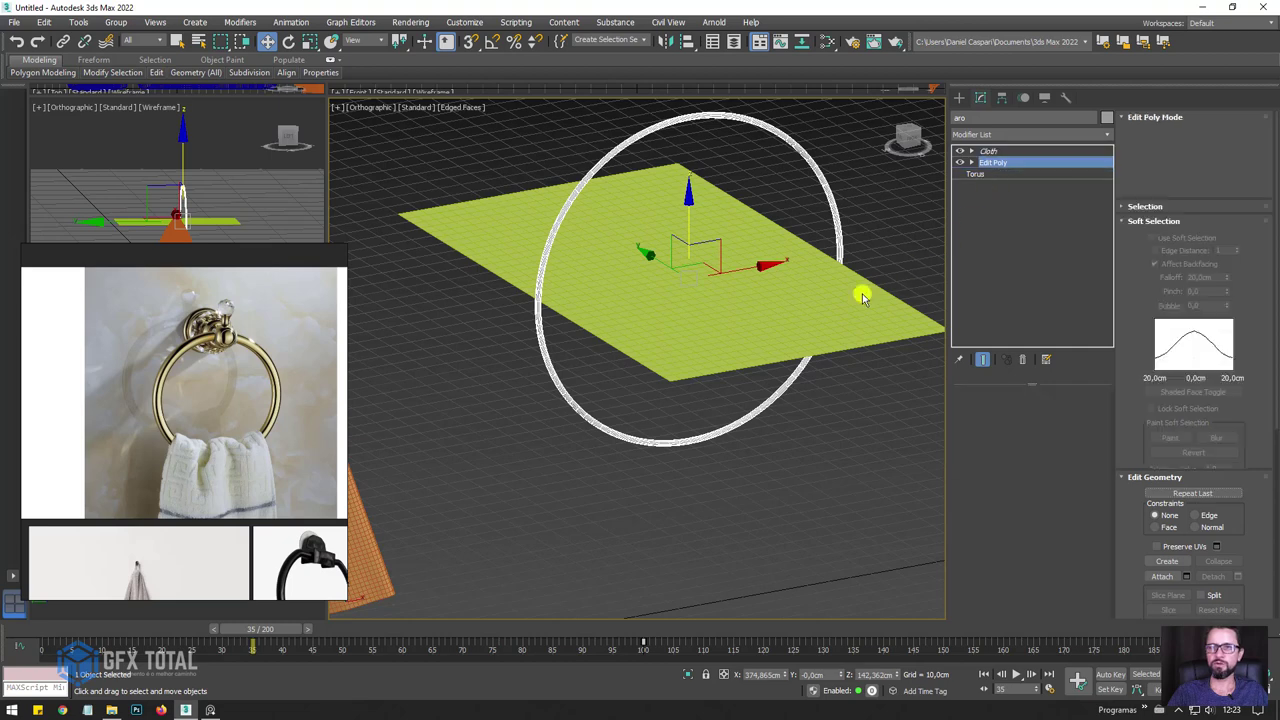
Rewind to frame 0 and rerun the simulation from the ring's Cloth modifier.
{"action": "left_click_drag", "start_coordinate": [263, 630], "coordinate": [45, 630]}
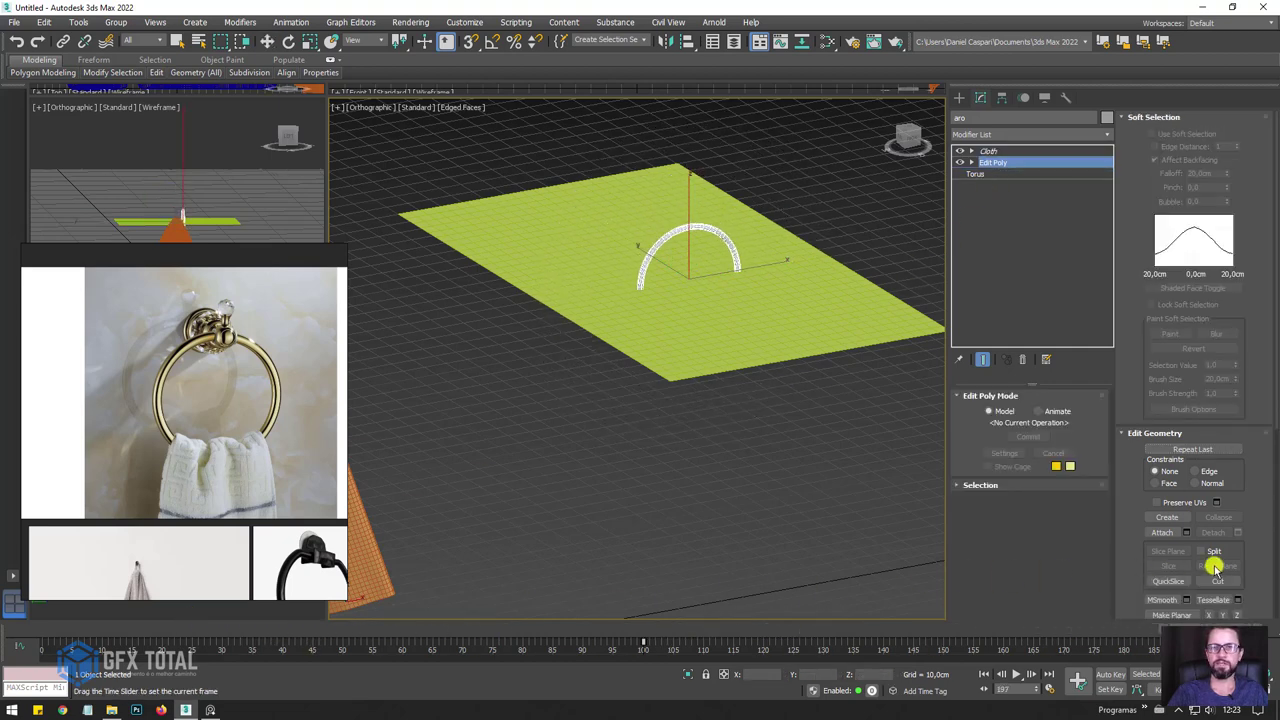
{"action": "left_click", "coordinate": [990, 150]}
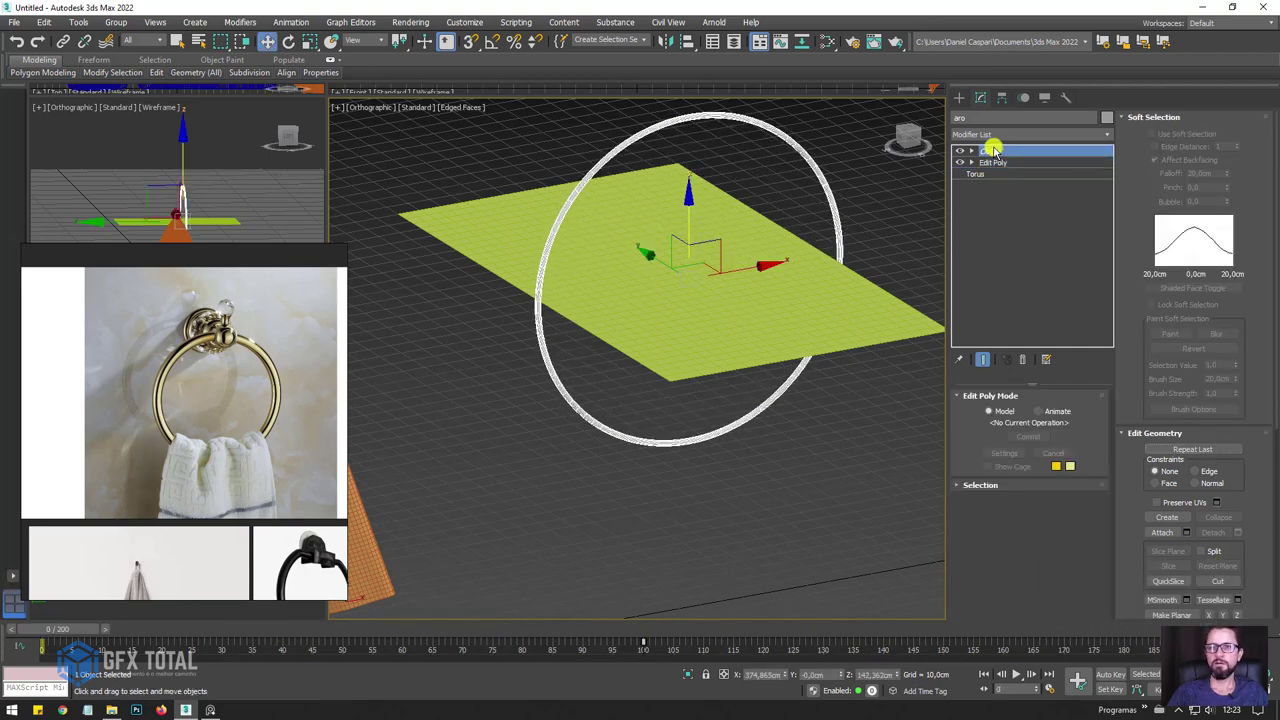
{"action": "left_click", "coordinate": [1010, 507]}
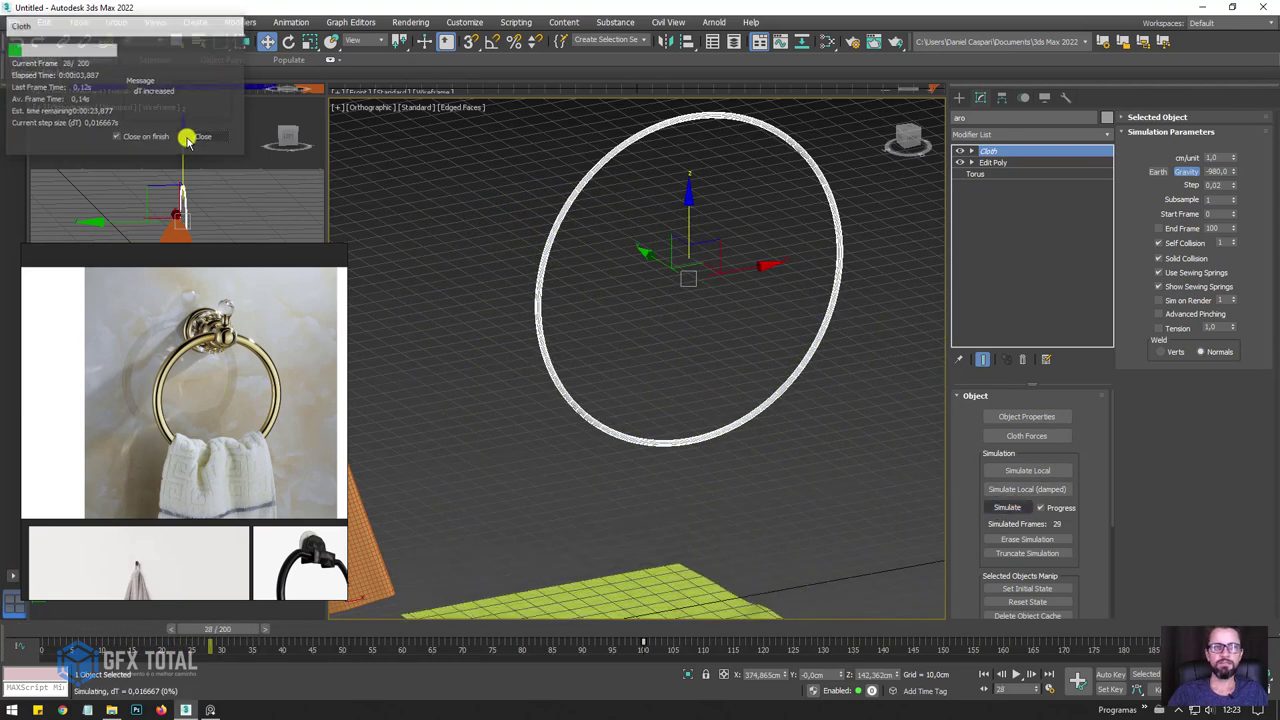
Cancel the 29-frame trial, erase it, and select the flat Toalha plane.
{"action": "left_click", "coordinate": [204, 139]}
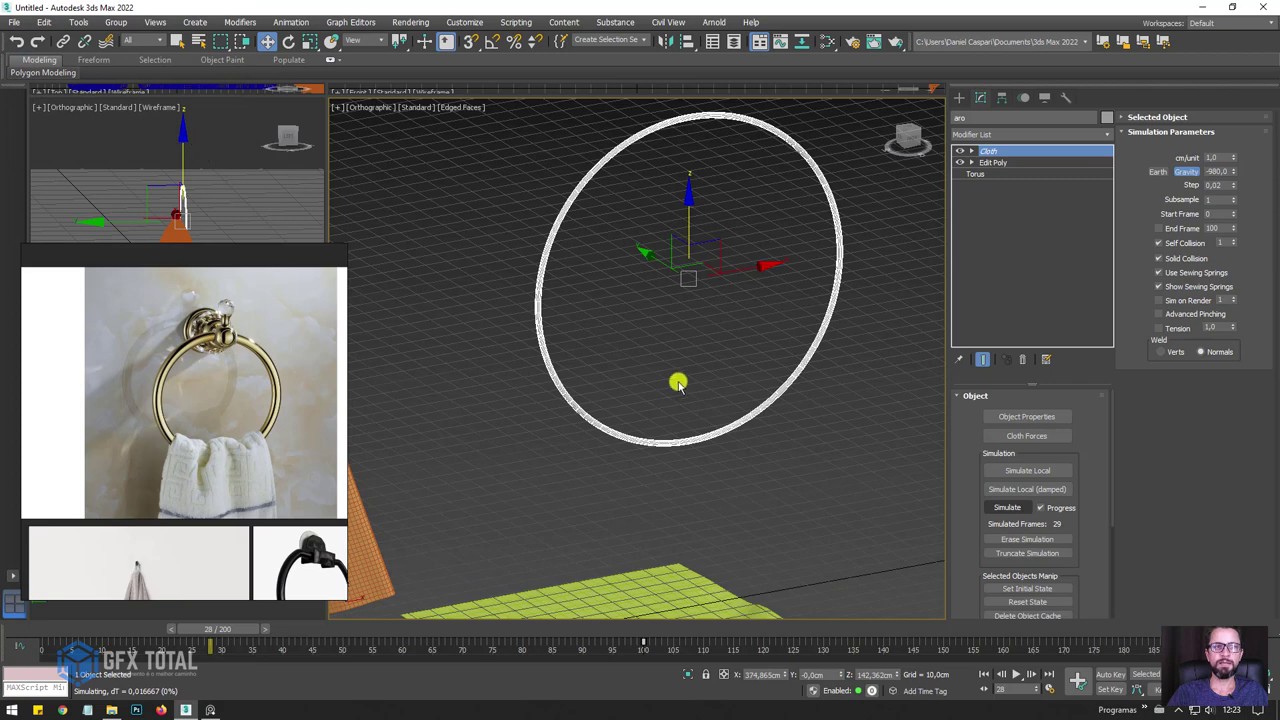
{"action": "left_click", "coordinate": [1021, 539]}
{"action": "left_click", "coordinate": [762, 308]}
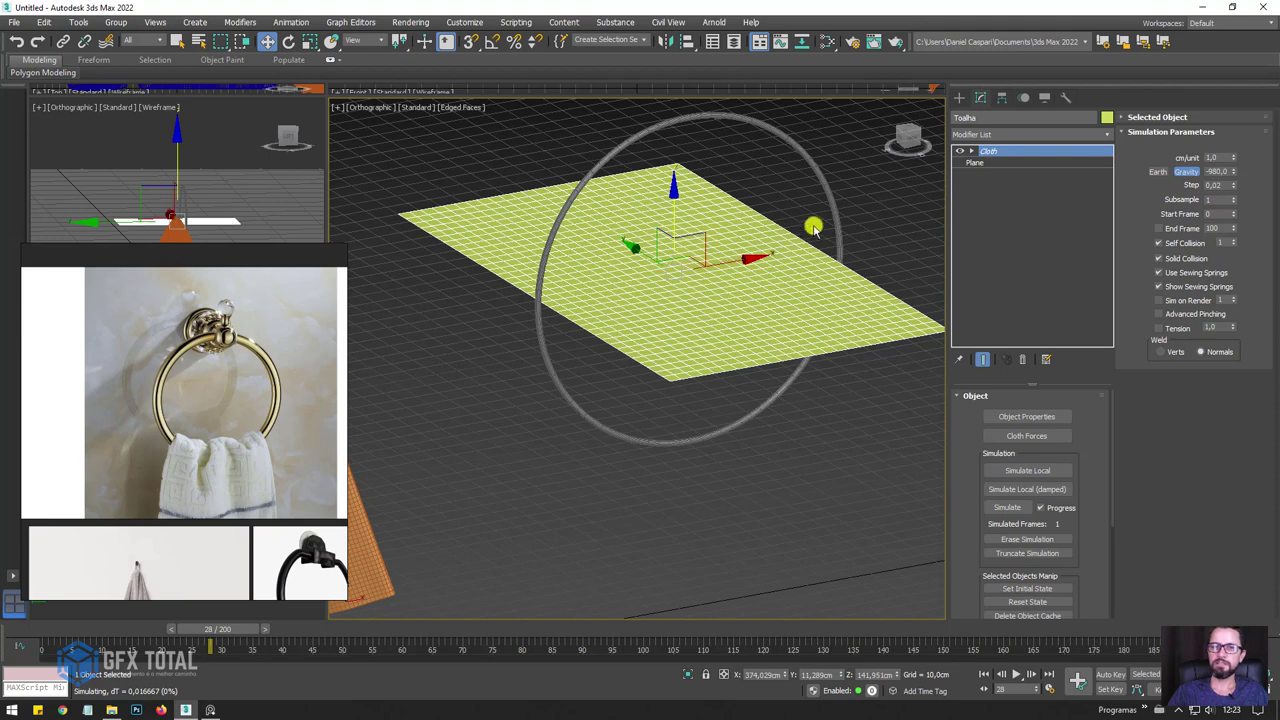
{"action": "middle_click_drag", "start_coordinate": [845, 290], "coordinate": [836, 287], "text": "alt"}
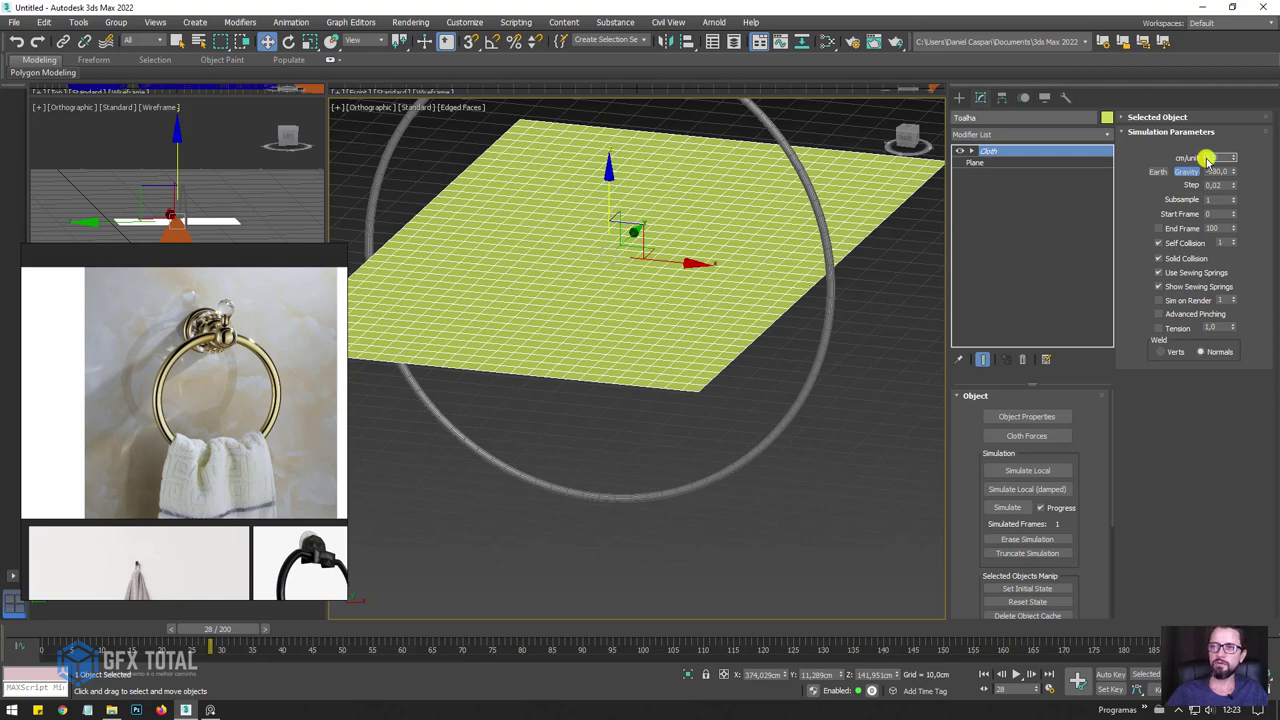
Set the towel's cloth scale to 5 cm/unit, test the simulation, then erase it.
{"action": "type", "text": "5"}
{"action": "key", "text": "Return"}
{"action": "middle_click_drag", "start_coordinate": [755, 302], "coordinate": [934, 380], "text": "alt"}
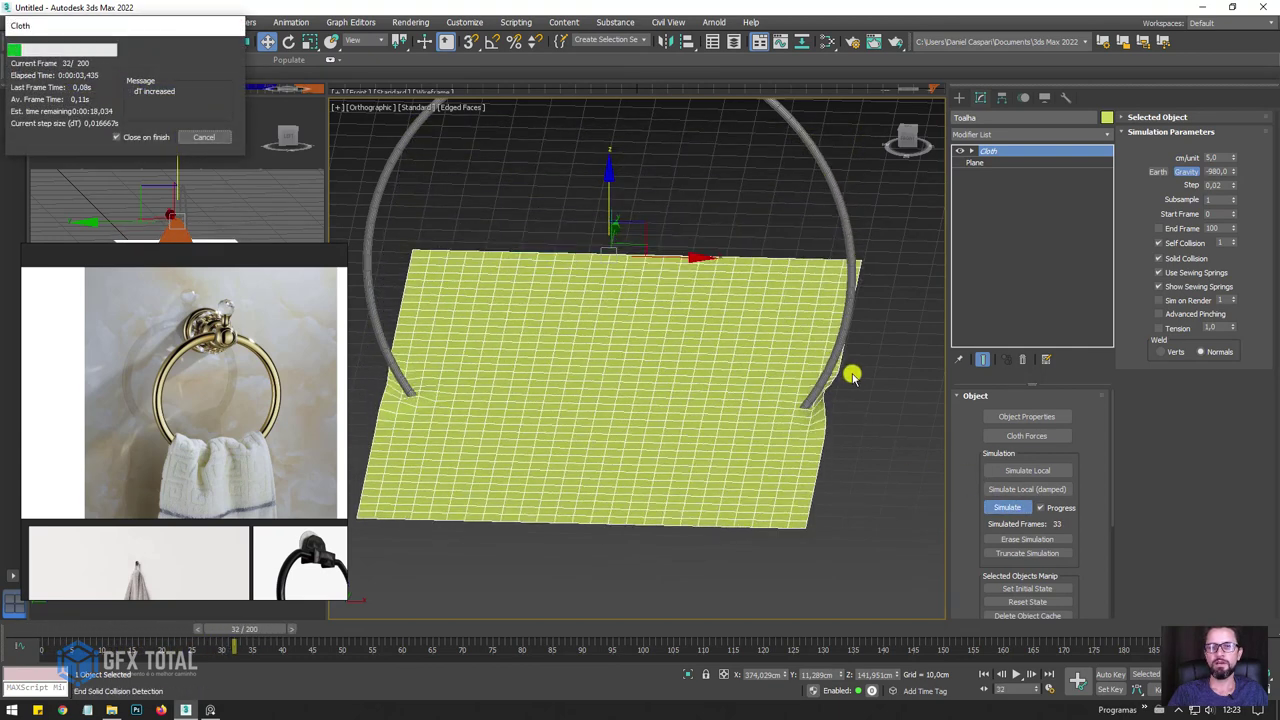
{"action": "left_click", "coordinate": [206, 138]}
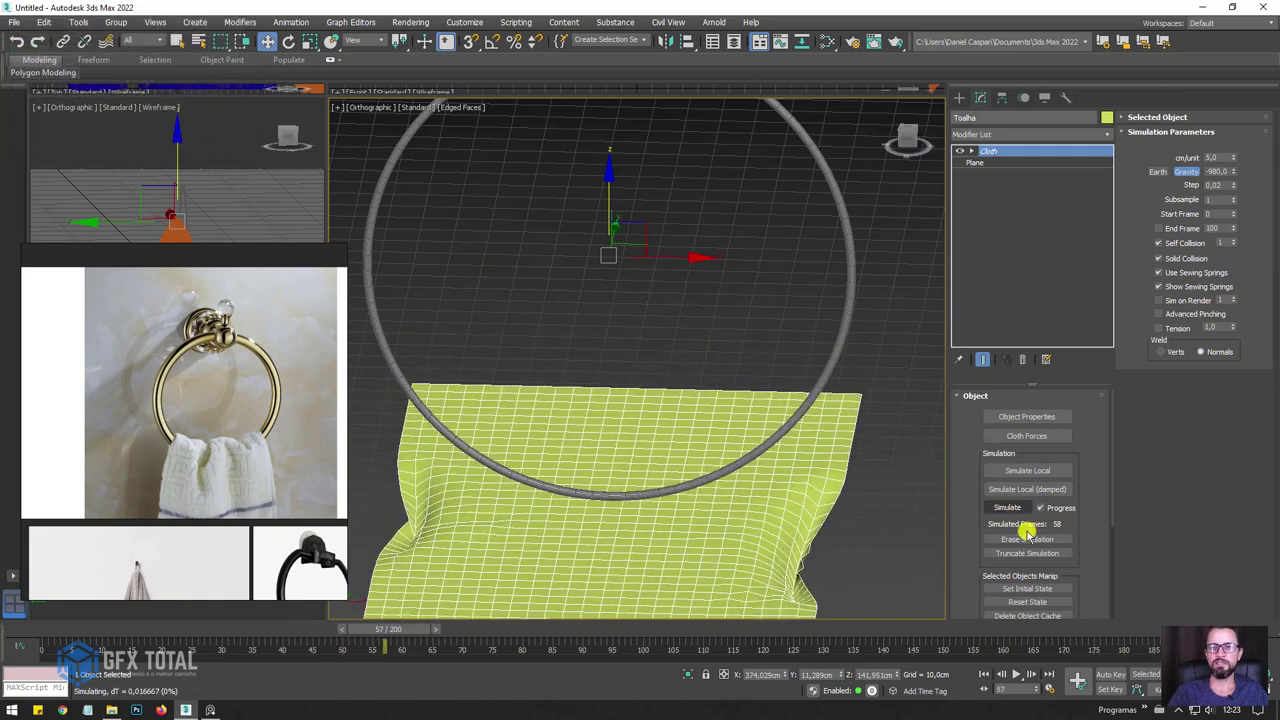
{"action": "left_click", "coordinate": [1027, 538]}
Change cm/unit to 10, run a trial simulation, cancel and erase it.
{"action": "double_click", "coordinate": [1214, 158]}
{"action": "type", "text": "10"}
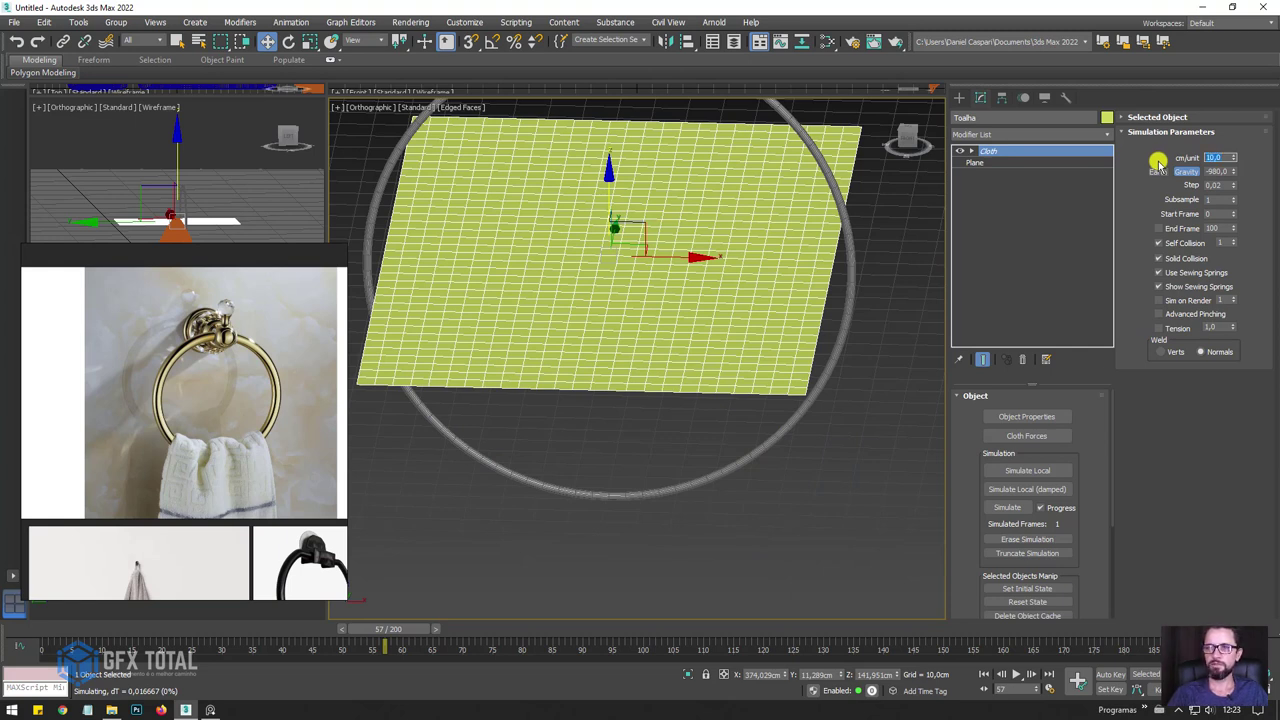
{"action": "left_click", "coordinate": [1007, 507]}
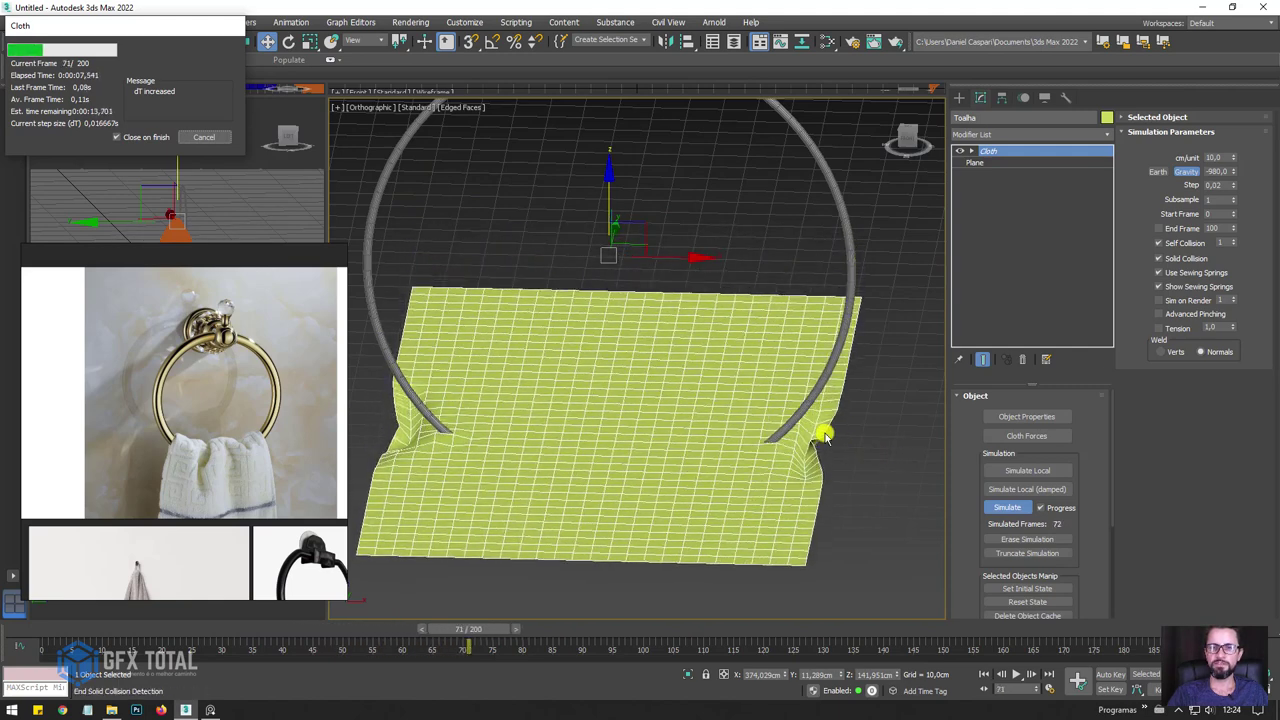
{"action": "left_click", "coordinate": [203, 137]}
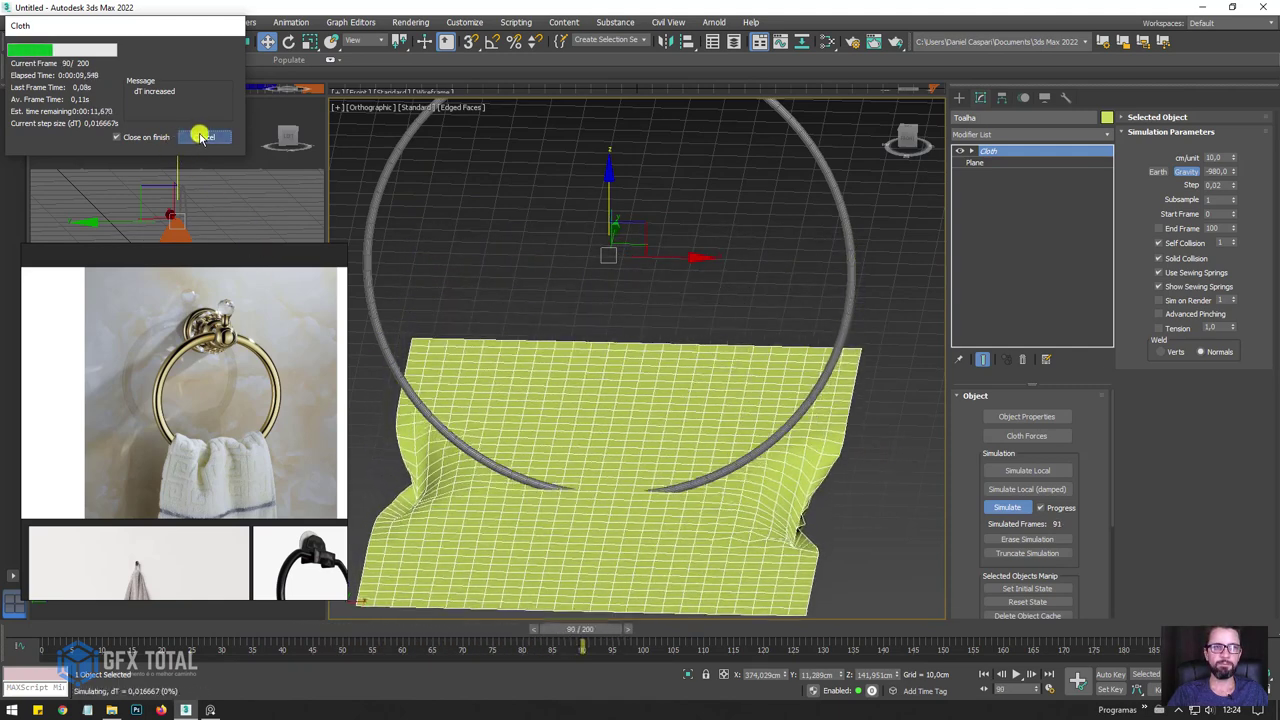
{"action": "left_click", "coordinate": [1027, 539]}
{"action": "scroll", "coordinate": [850, 385], "scroll_direction": "down", "scroll_amount": 2}
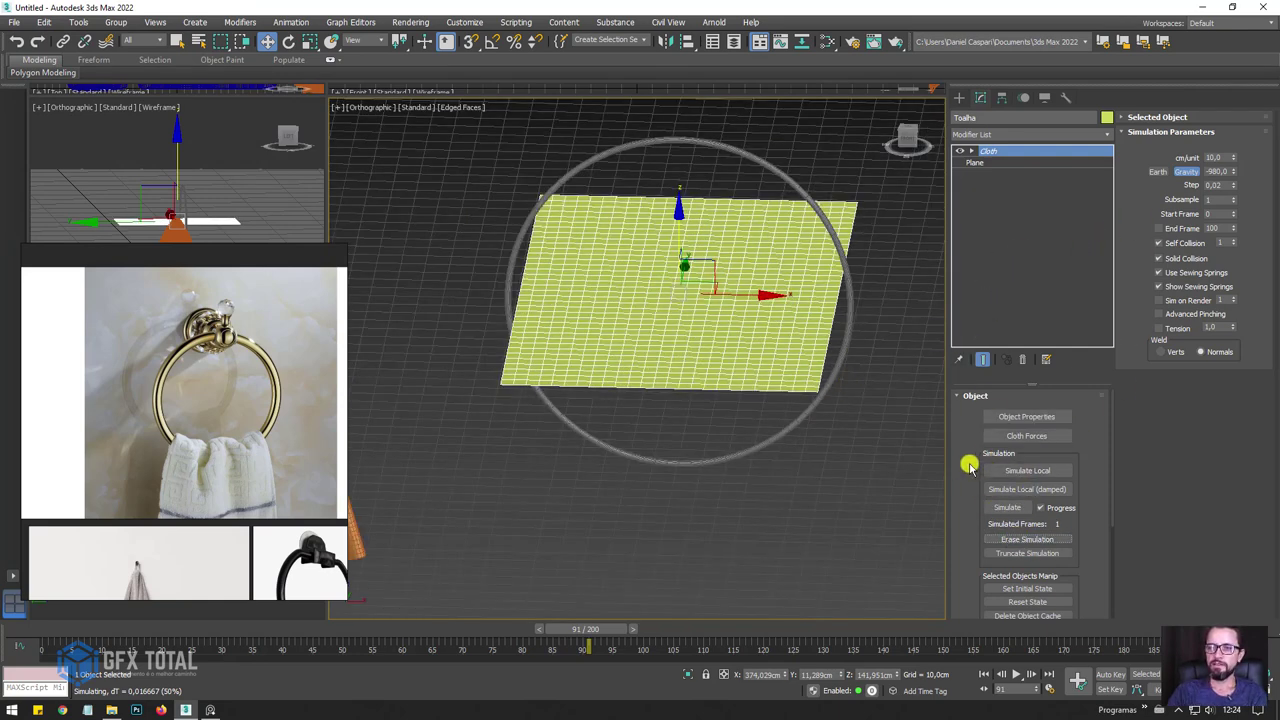
Rerun the towel's cloth simulation with gravity reduced to -500.
{"action": "left_click", "coordinate": [1018, 417]}
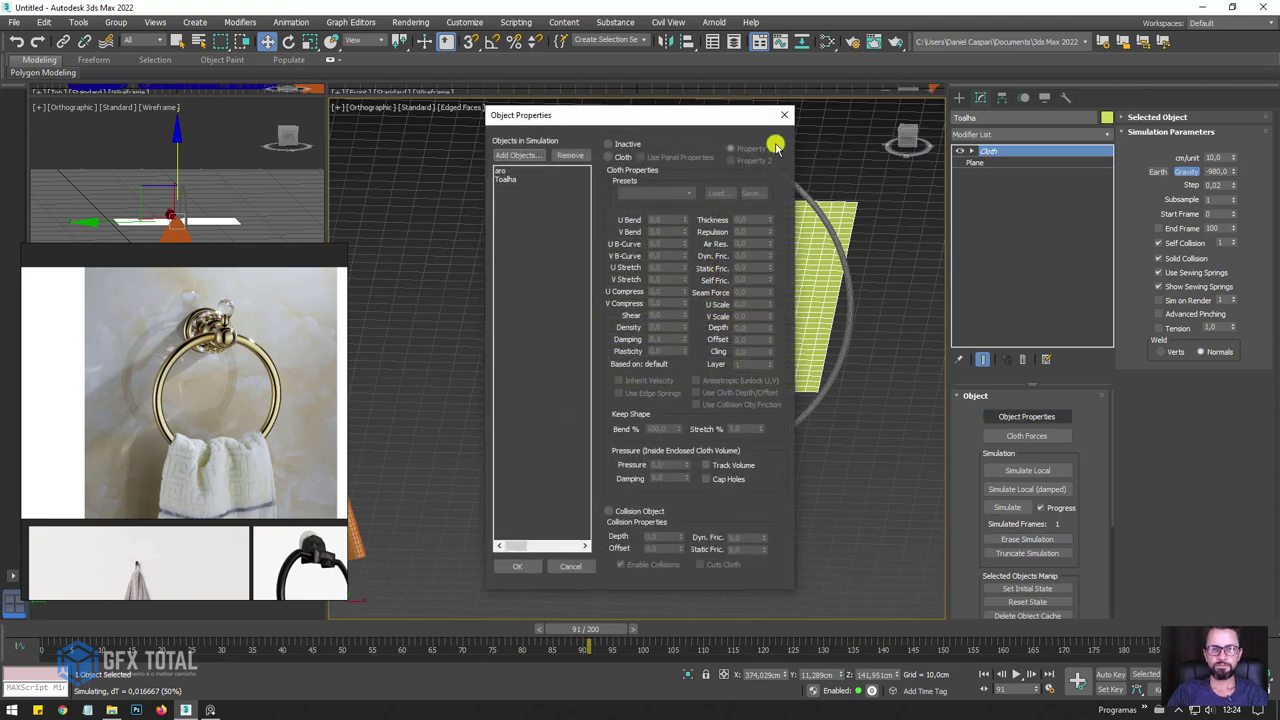
{"action": "left_click", "coordinate": [781, 117]}
{"action": "type", "text": "-500"}
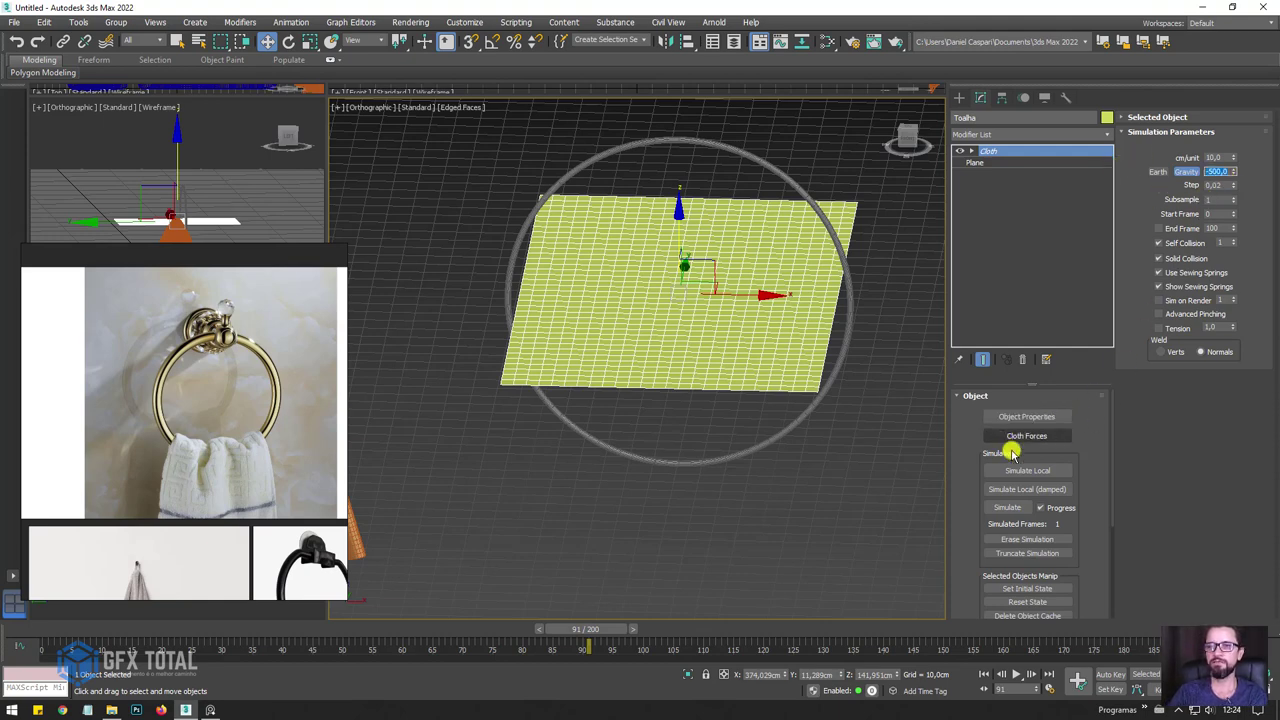
{"action": "left_click", "coordinate": [1006, 508]}
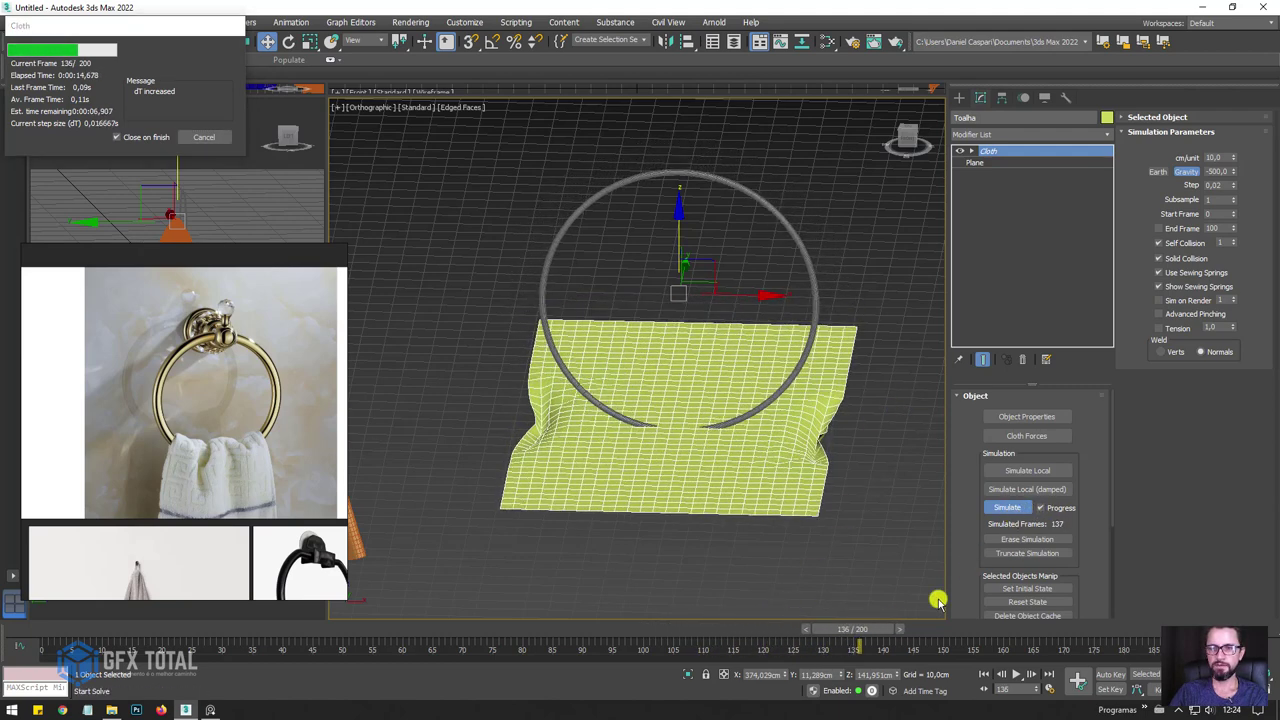
Cancel the running cloth simulation at about 151 frames.
{"action": "left_click", "coordinate": [204, 137]}
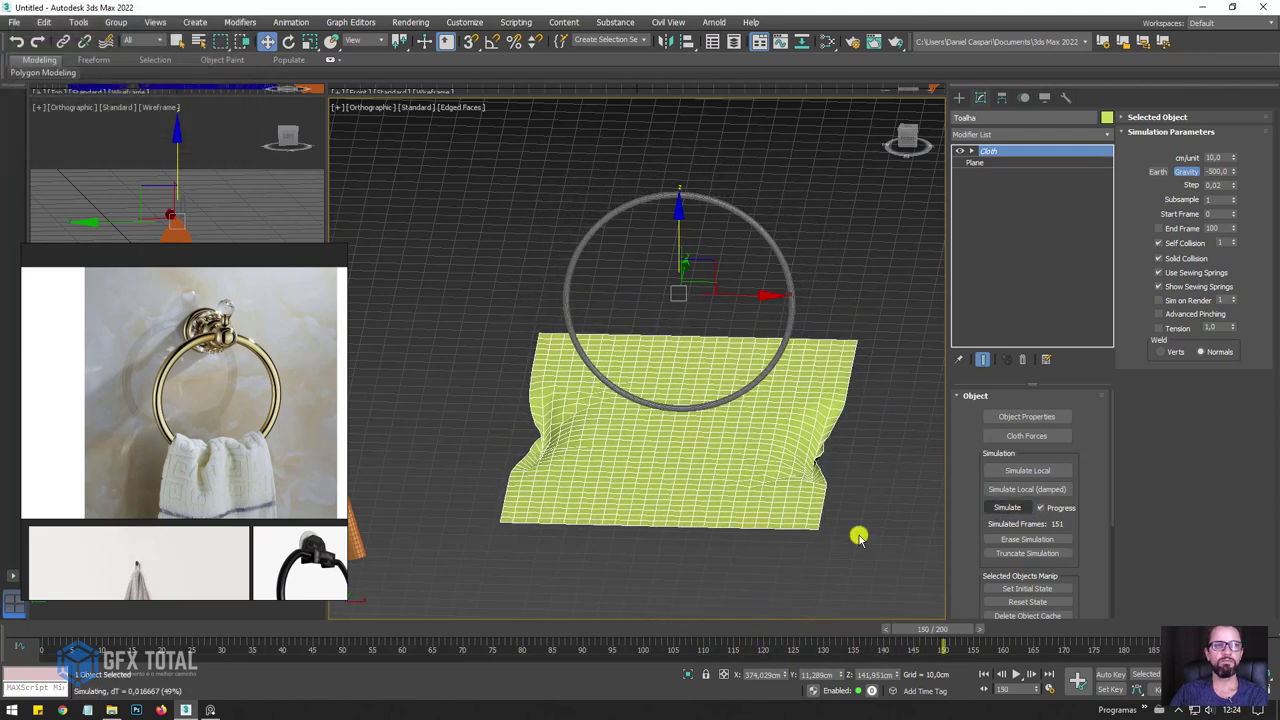
Erase the simulation and delete the ring's Cloth modifier.
{"action": "left_click", "coordinate": [1025, 539]}
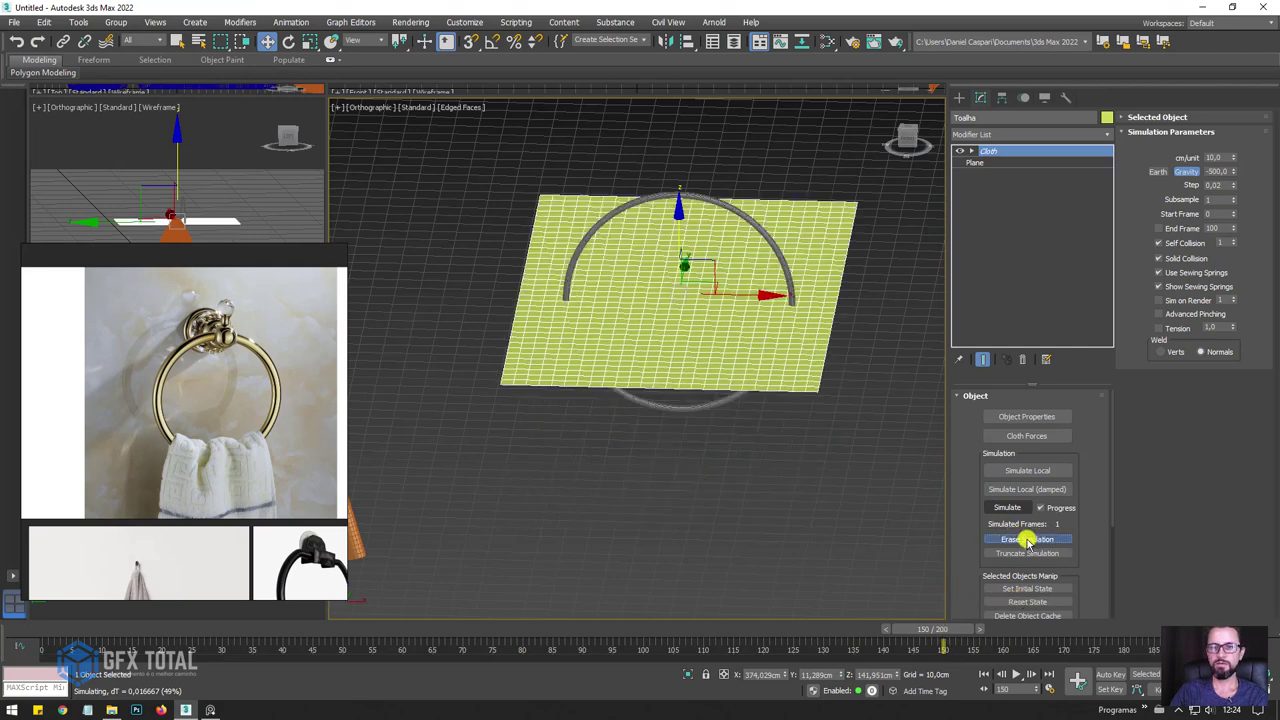
{"action": "left_click", "coordinate": [708, 195]}
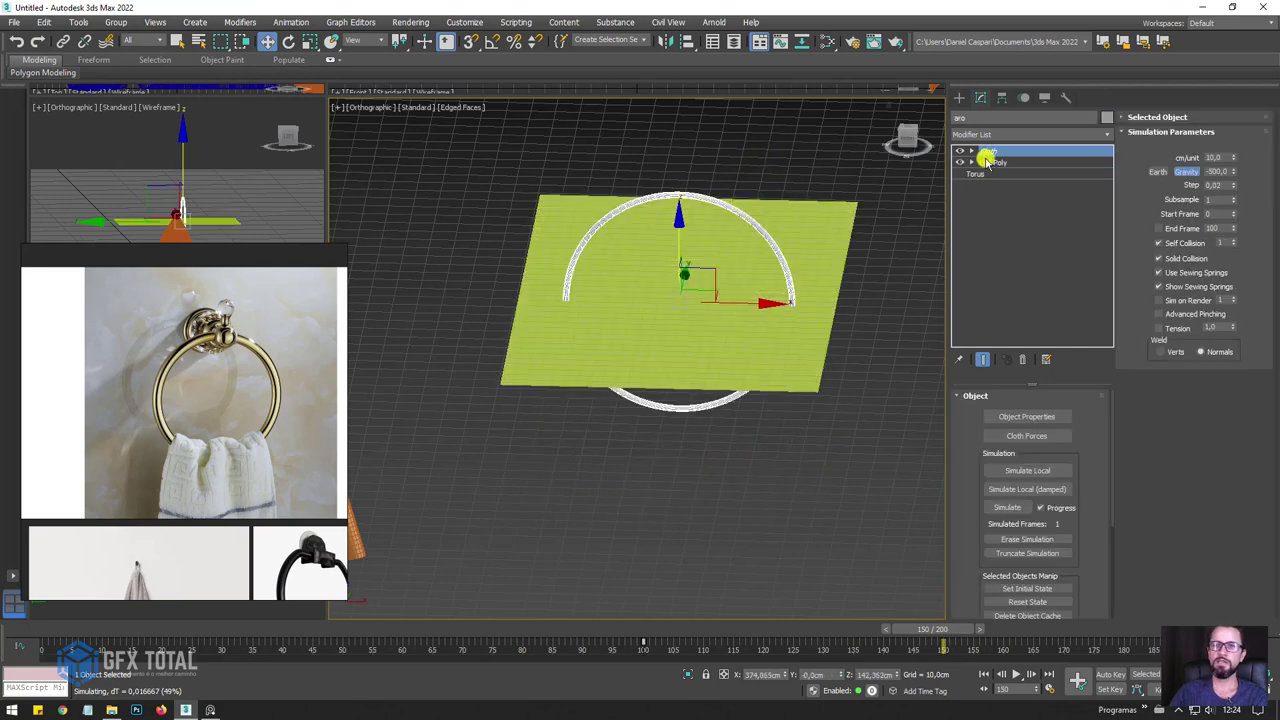
{"action": "left_click", "coordinate": [1020, 359]}
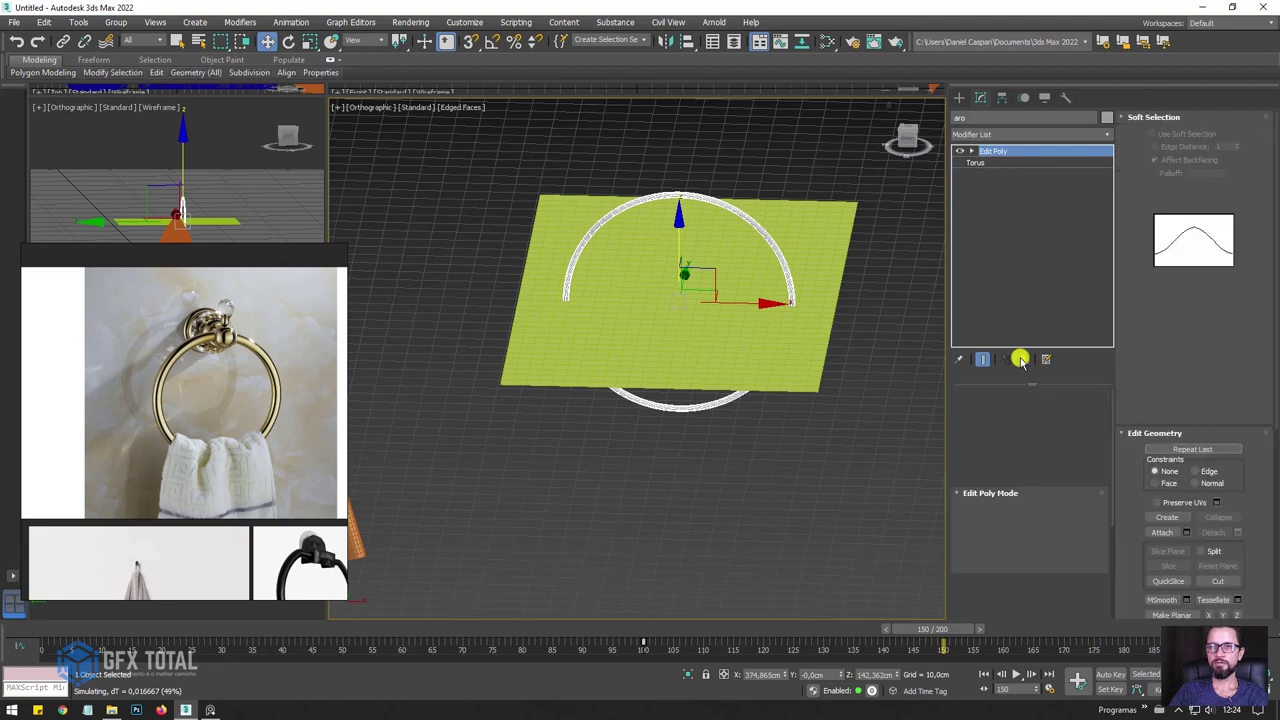
Add aro to Toalha's cloth objects as a Collision Object and simulate again.
{"action": "left_click", "coordinate": [815, 258]}
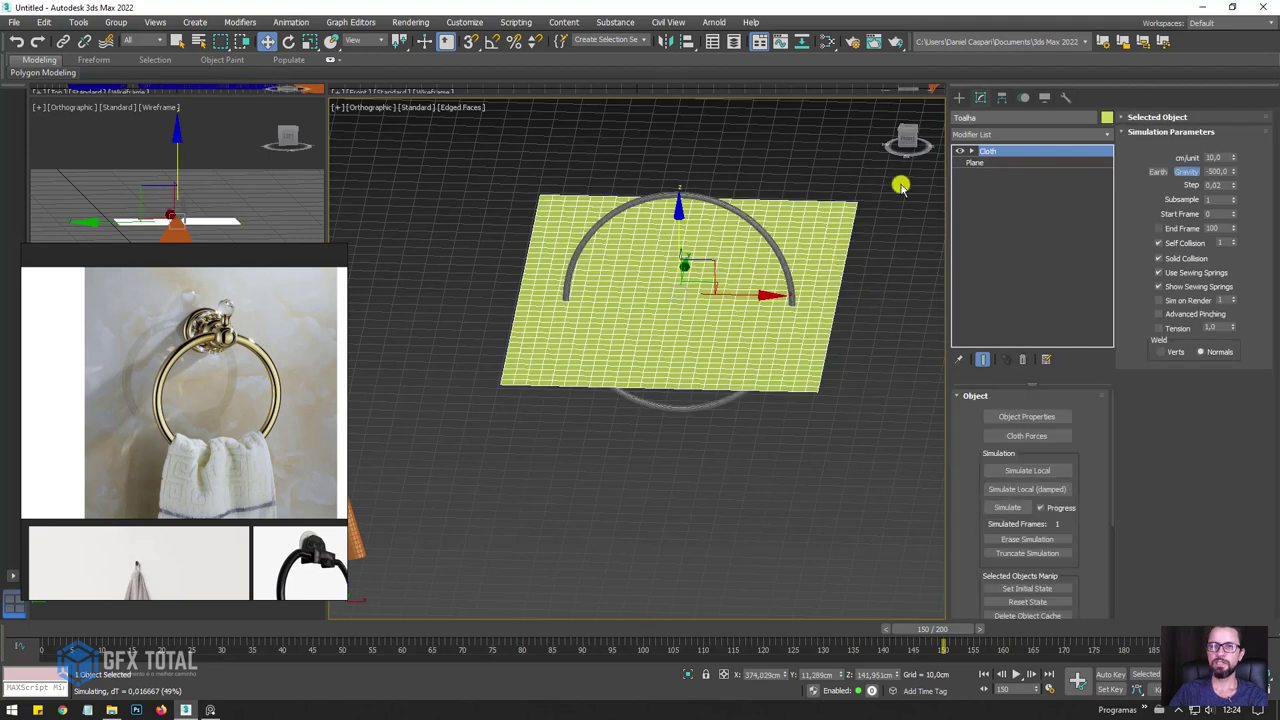
{"action": "left_click", "coordinate": [1028, 417]}
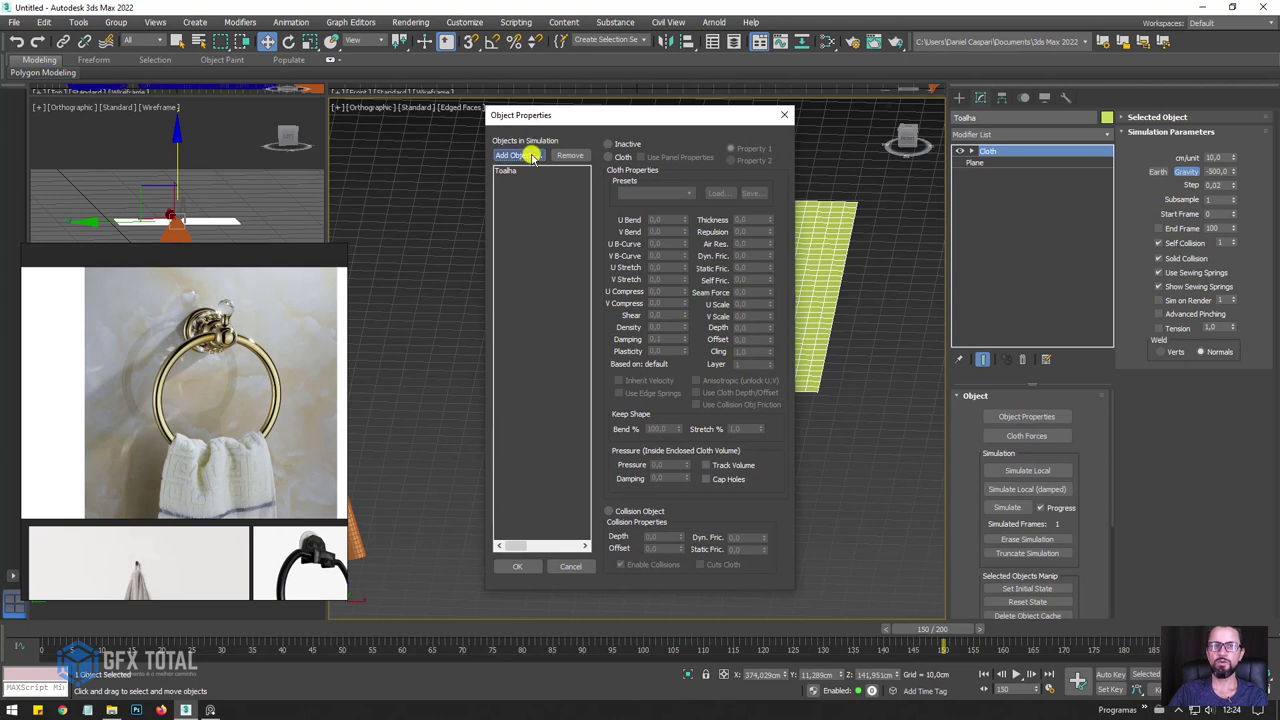
{"action": "left_click", "coordinate": [532, 157]}
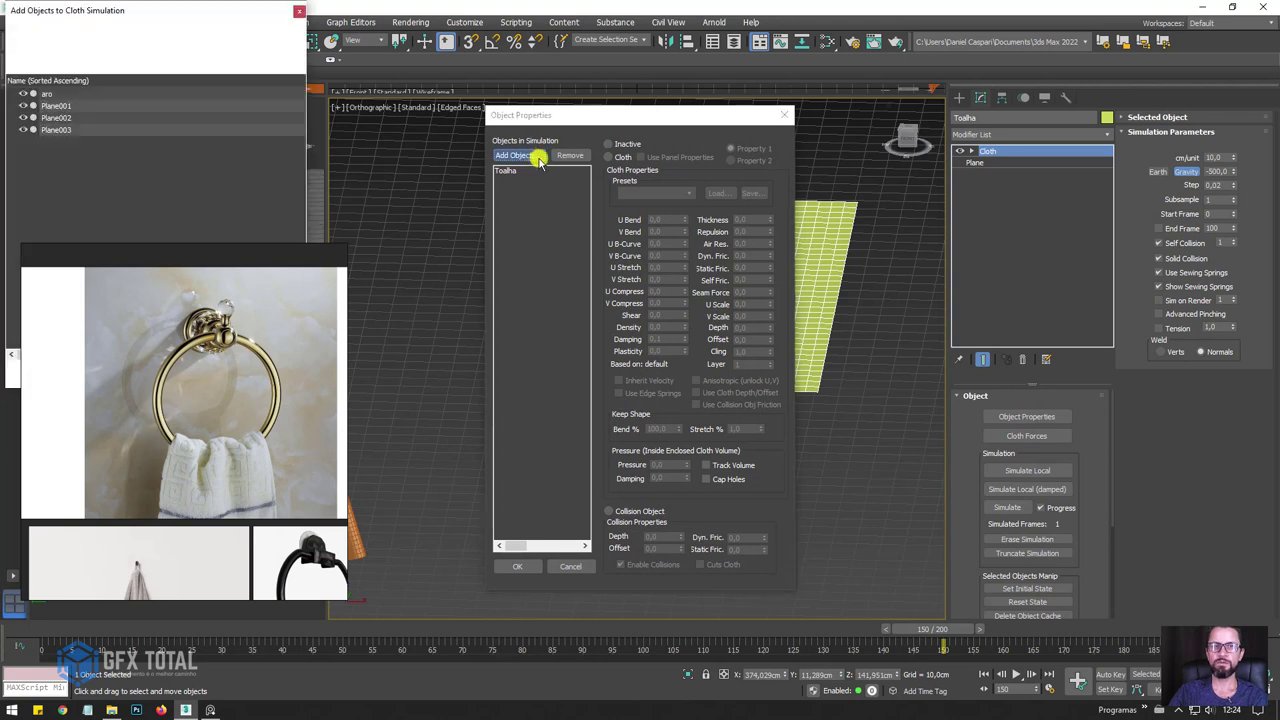
{"action": "left_click", "coordinate": [48, 96]}
{"action": "double_click", "coordinate": [48, 96]}
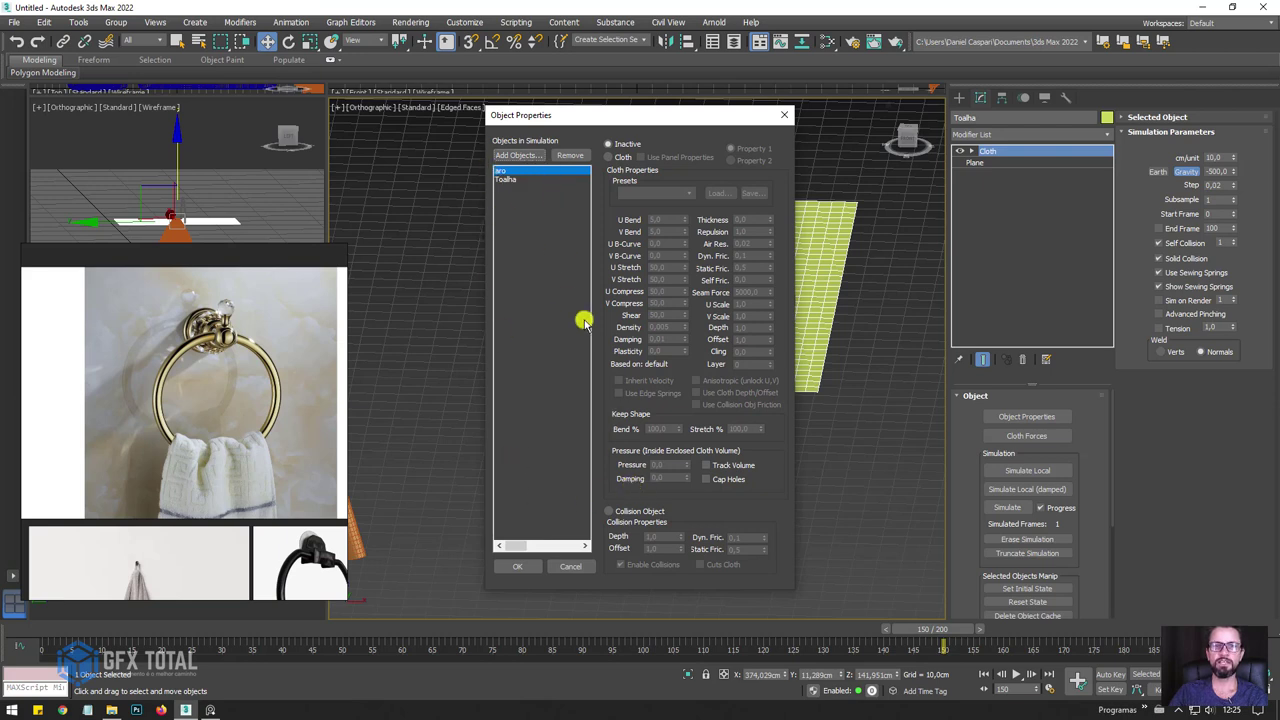
{"action": "left_click", "coordinate": [625, 510]}
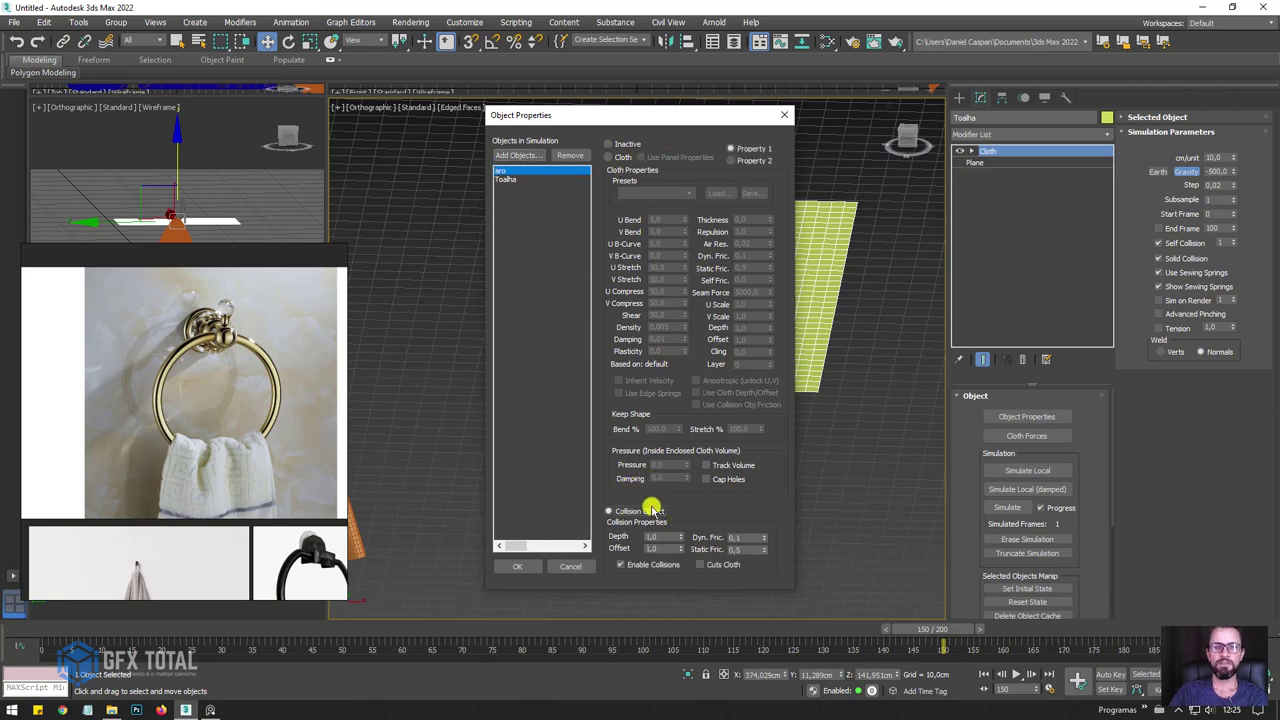
{"action": "left_click", "coordinate": [518, 566]}
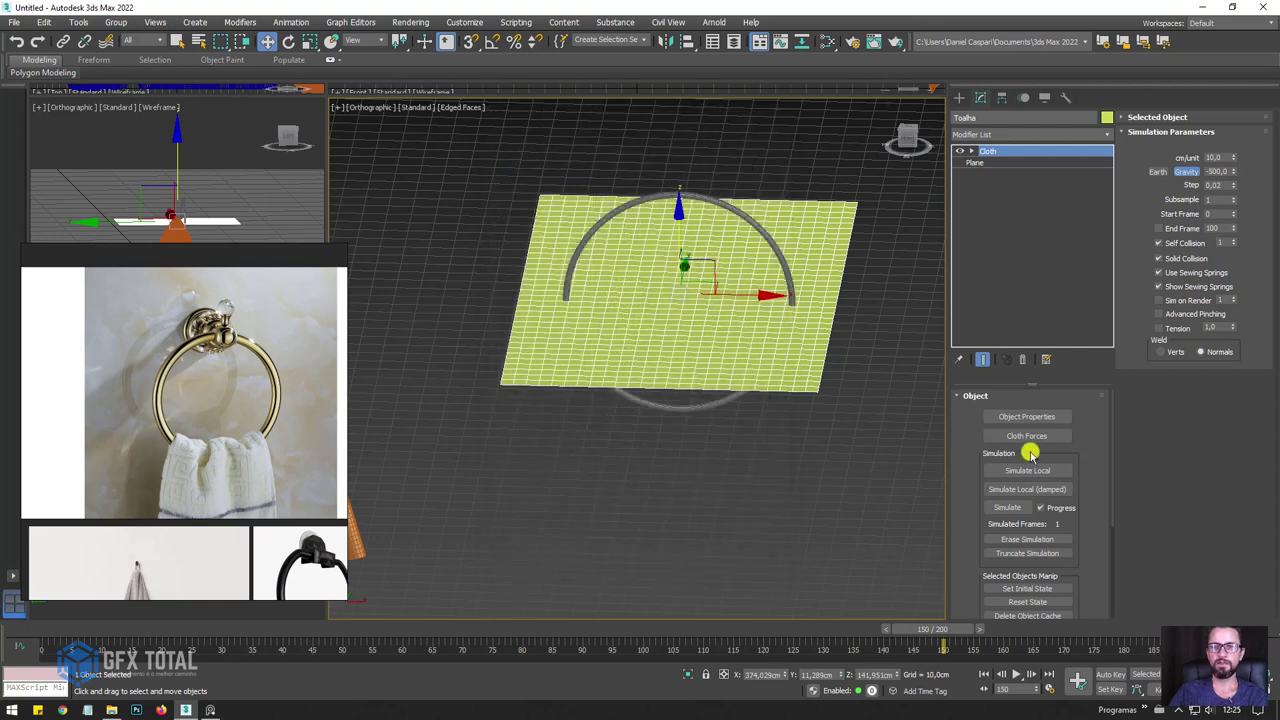
{"action": "left_click", "coordinate": [1008, 507]}
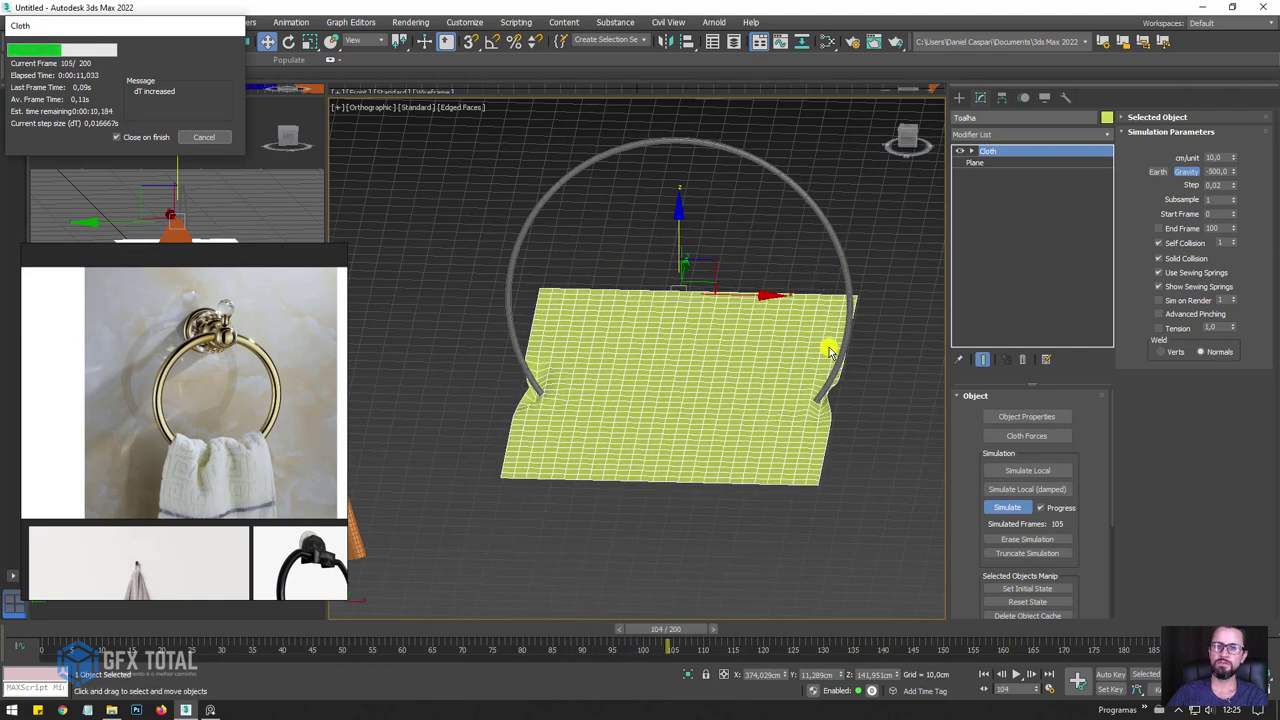
Stop the cloth run around frame 128 and erase it so Toalha lies flat again.
{"action": "left_click", "coordinate": [198, 136]}
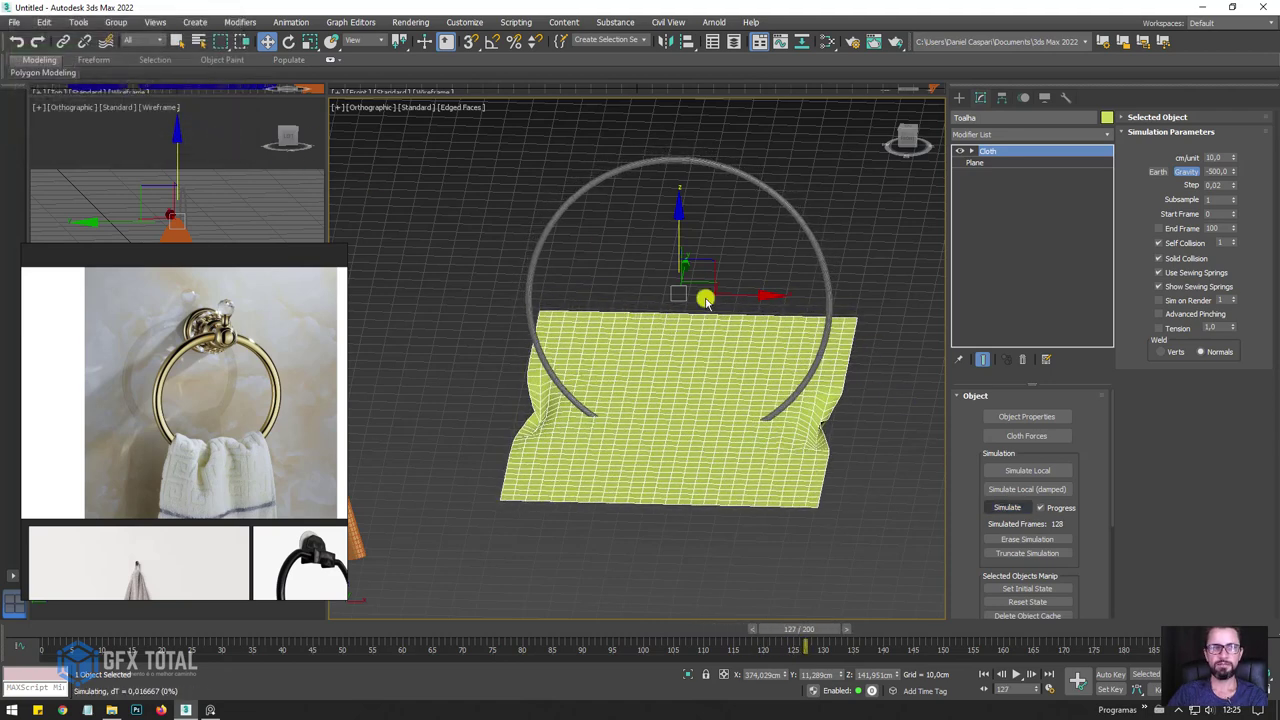
{"action": "left_click", "coordinate": [1008, 538]}
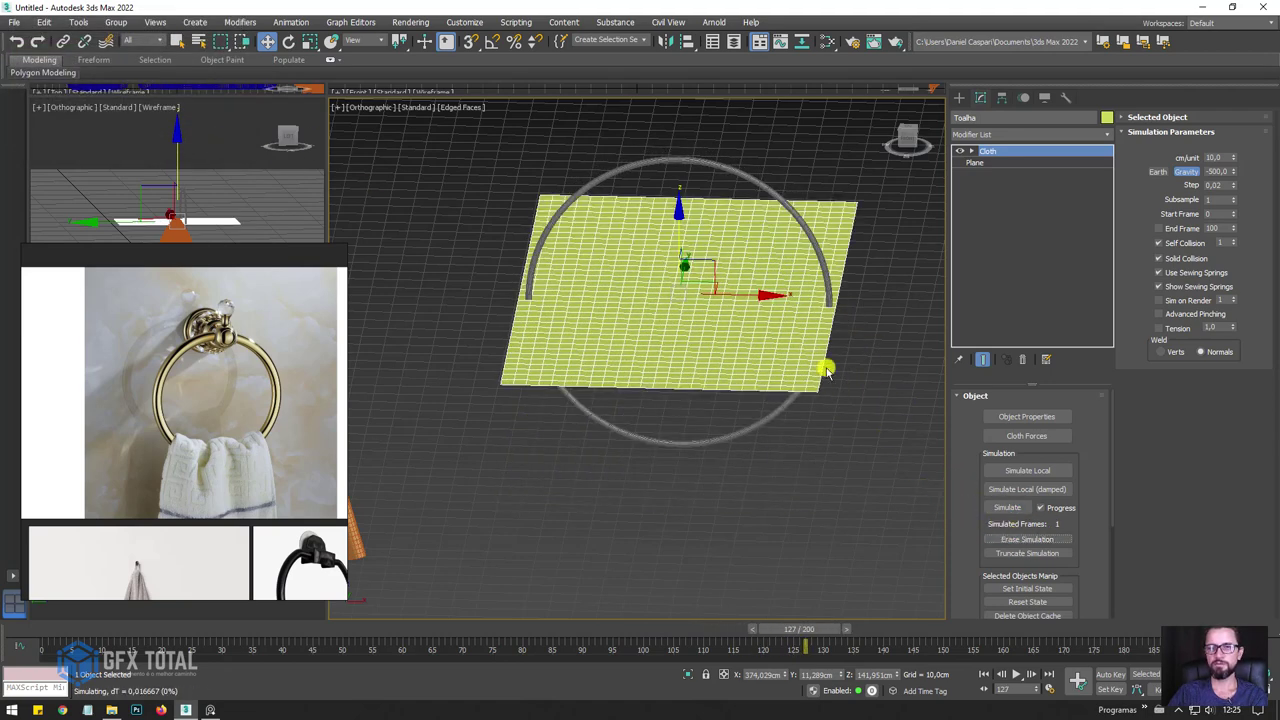
Delete Toalha's Cloth modifier and raise the plane to 114 length by 77 width segments.
{"action": "left_click", "coordinate": [1020, 360]}
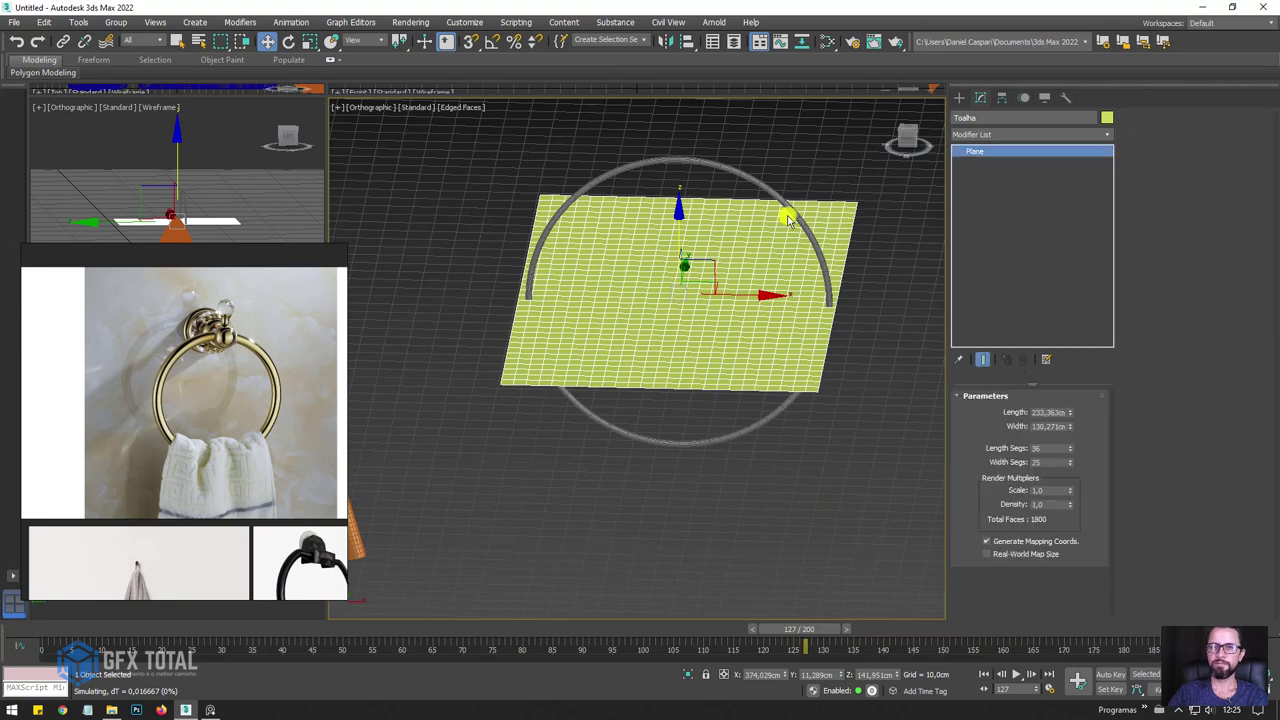
{"action": "left_click_drag", "start_coordinate": [1067, 453], "coordinate": [1069, 443]}
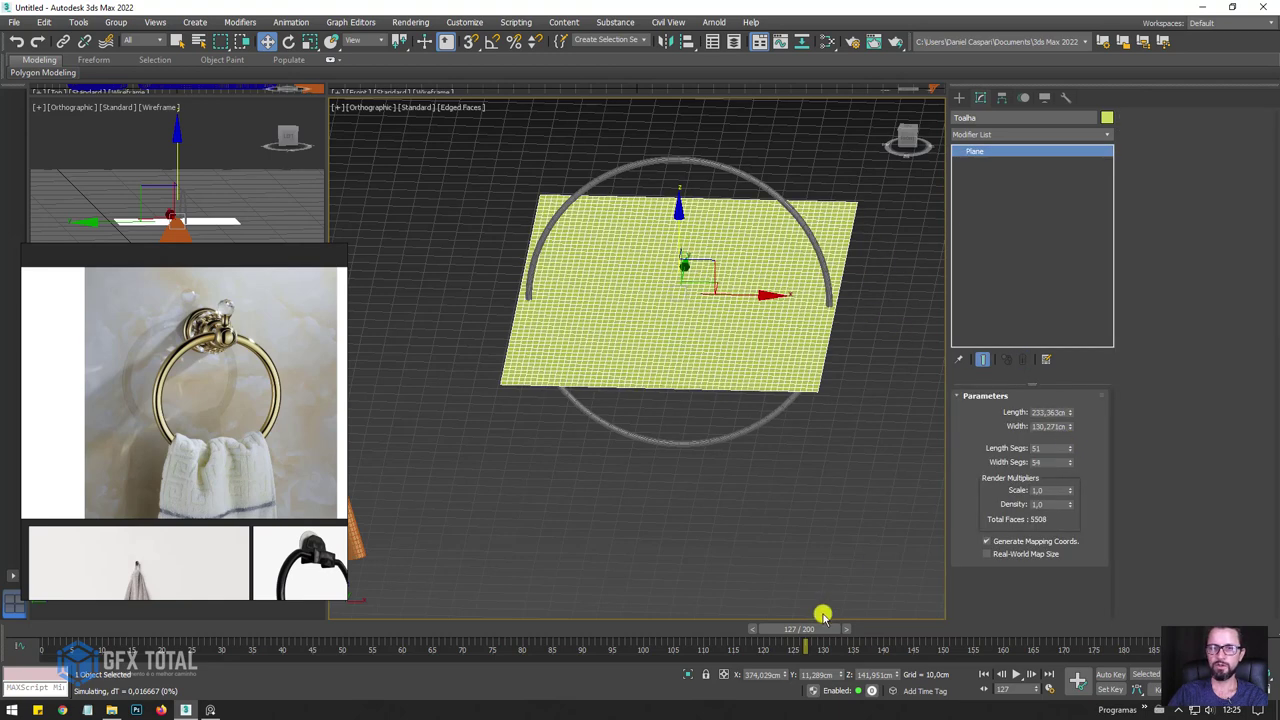
{"action": "left_click_drag", "start_coordinate": [804, 629], "coordinate": [4, 598]}
{"action": "left_click_drag", "start_coordinate": [1068, 452], "coordinate": [1066, 444]}
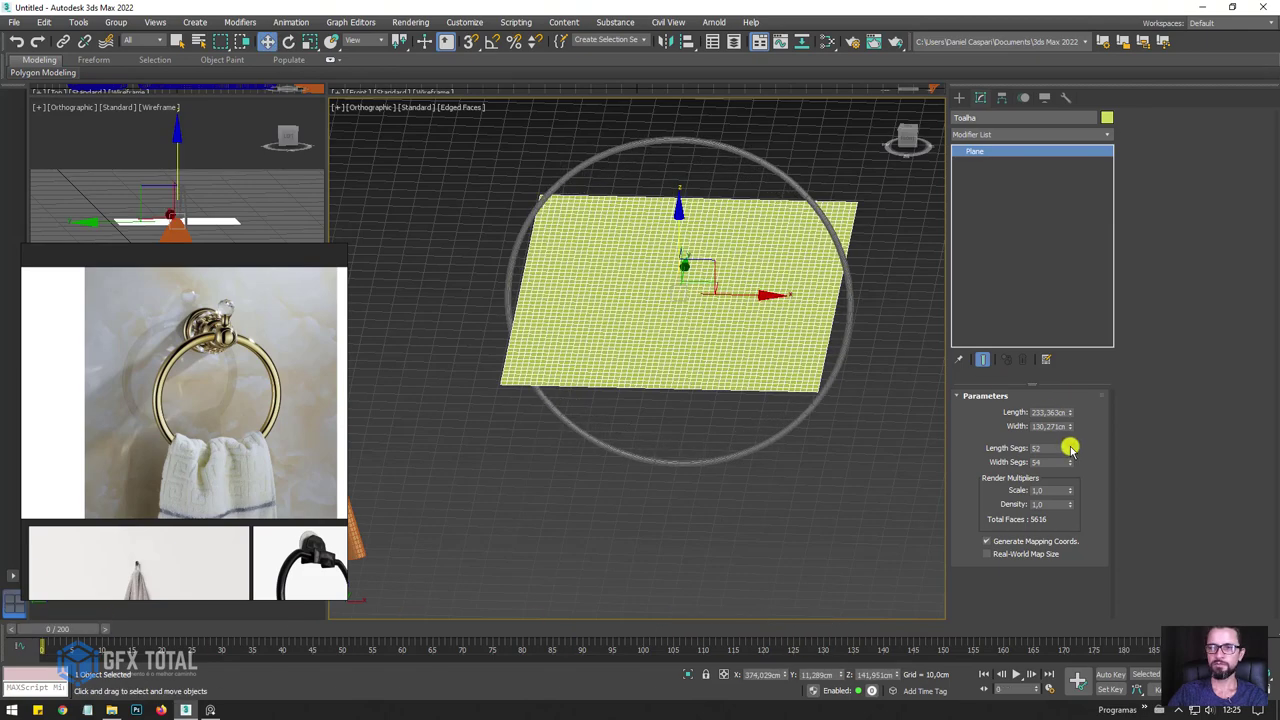
{"action": "scroll", "coordinate": [866, 290], "scroll_direction": "up", "scroll_amount": 2}
{"action": "scroll", "coordinate": [860, 314], "scroll_direction": "up", "scroll_amount": 3}
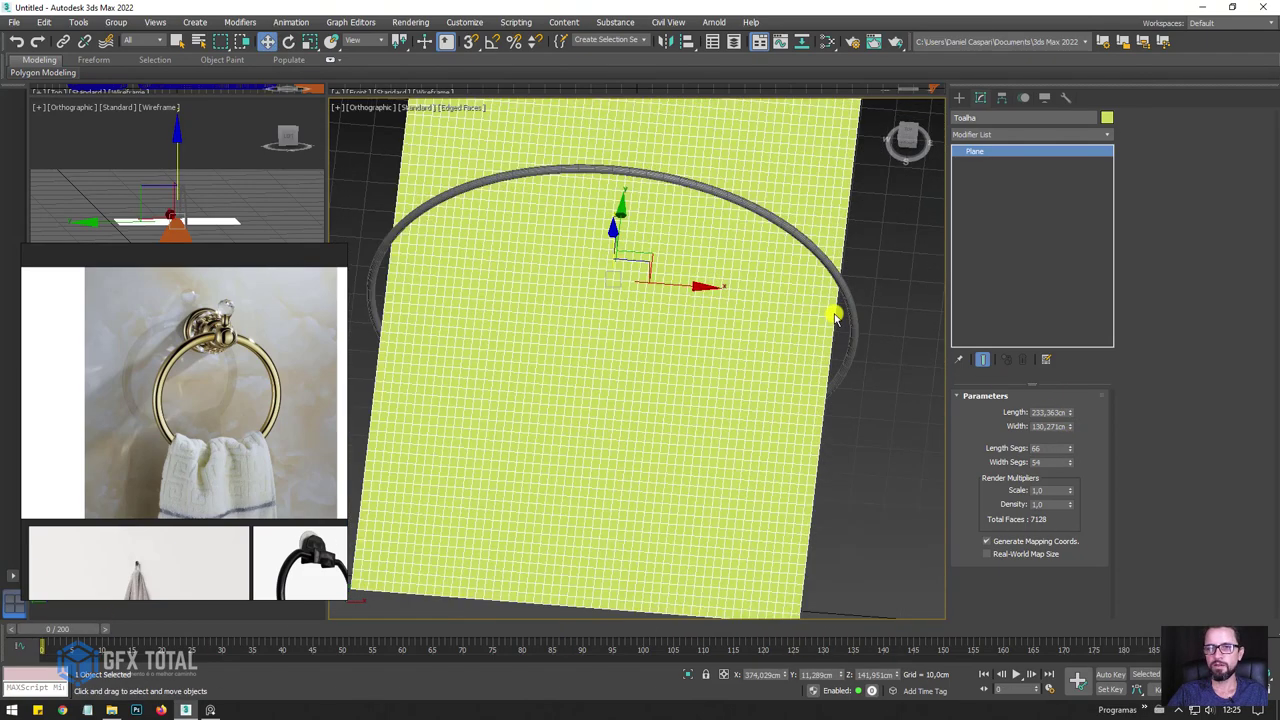
{"action": "scroll", "coordinate": [840, 314], "scroll_direction": "up", "scroll_amount": 2}
{"action": "left_click_drag", "start_coordinate": [1069, 449], "coordinate": [1069, 428]}
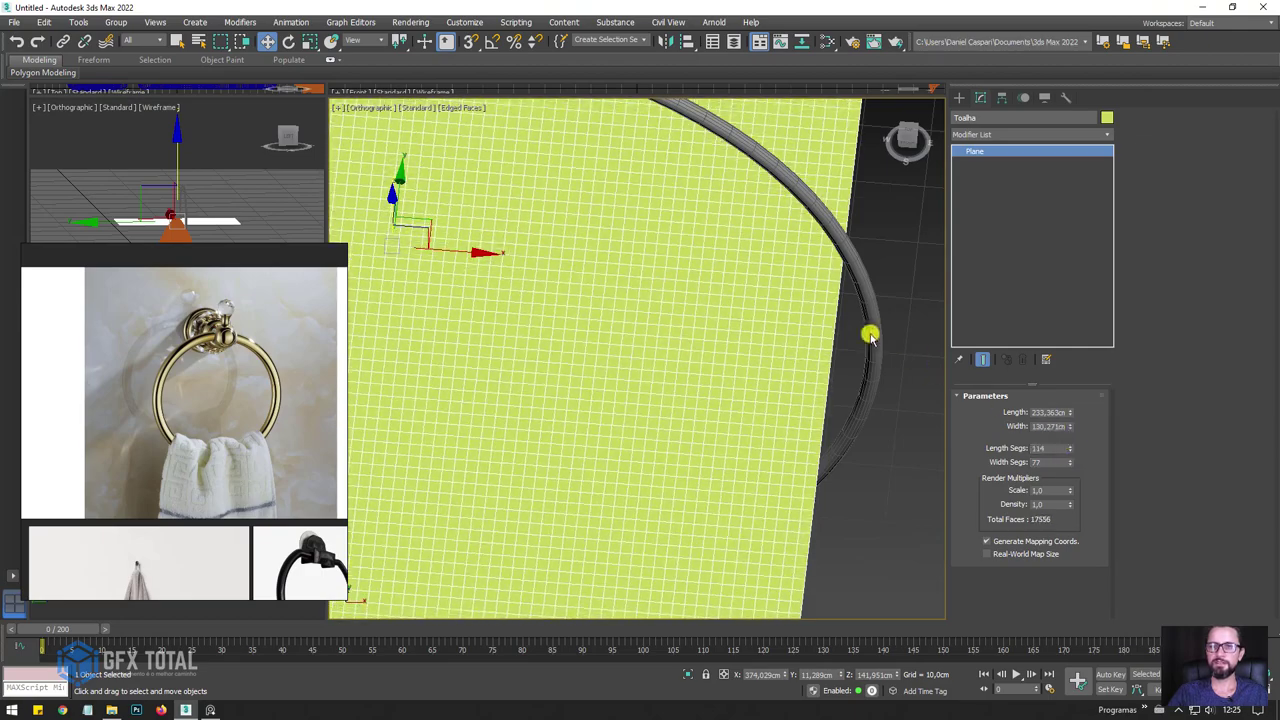
Orbit to an angled view of the plane and select both the aro ring and Toalha.
{"action": "scroll", "coordinate": [870, 335], "scroll_direction": "down", "scroll_amount": 3}
{"action": "mouse_move", "coordinate": [877, 369]}
{"action": "middle_mouse_down", "text": "alt"}
{"action": "mouse_move", "coordinate": [883, 331]}
{"action": "mouse_move", "coordinate": [877, 354]}
{"action": "mouse_move", "coordinate": [903, 418]}
{"action": "middle_mouse_up", "text": "alt"}
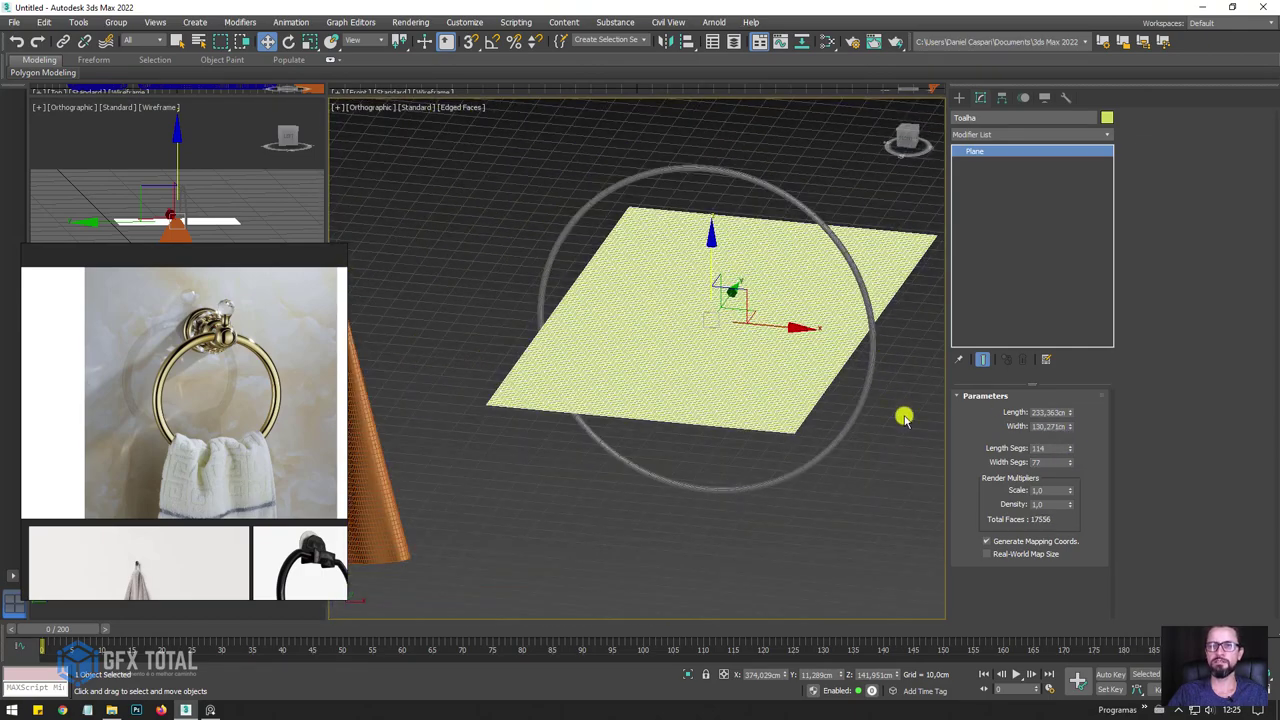
{"action": "left_click_drag", "start_coordinate": [797, 257], "coordinate": [810, 280]}
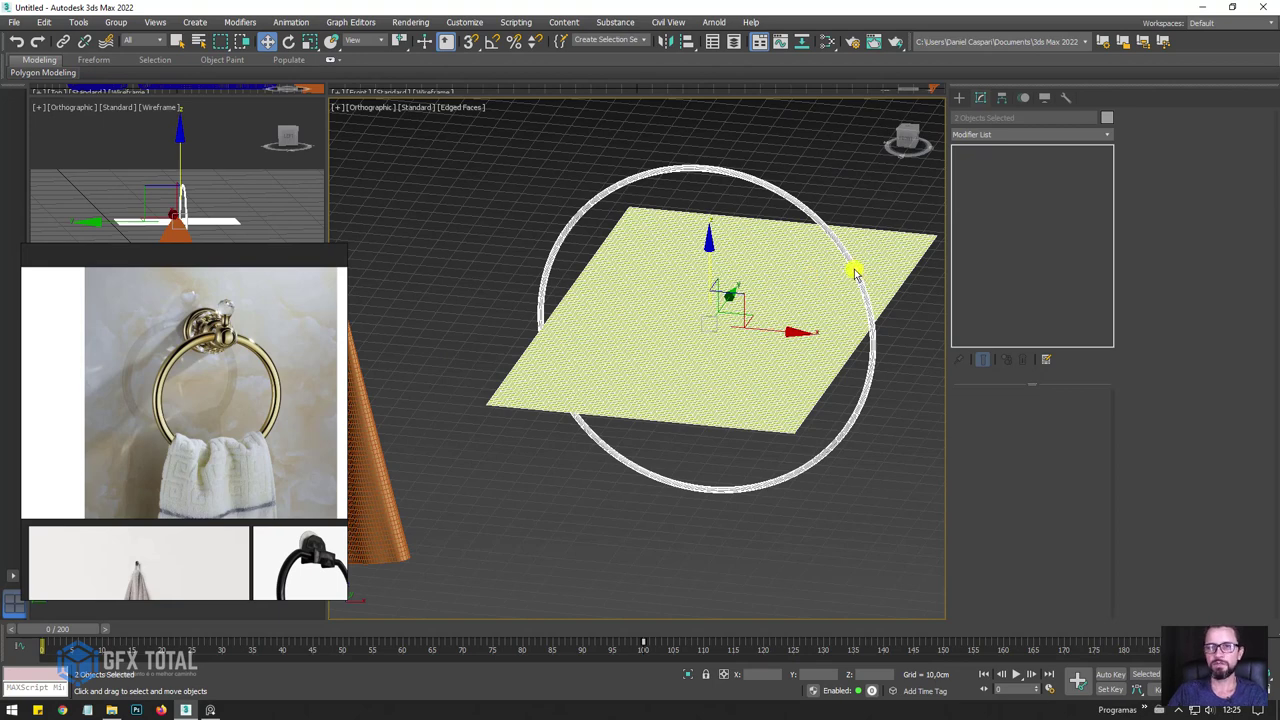
With aro selected, add Toalha to the Cloth Object Properties list as a Cloth object.
{"action": "left_click", "coordinate": [855, 272]}
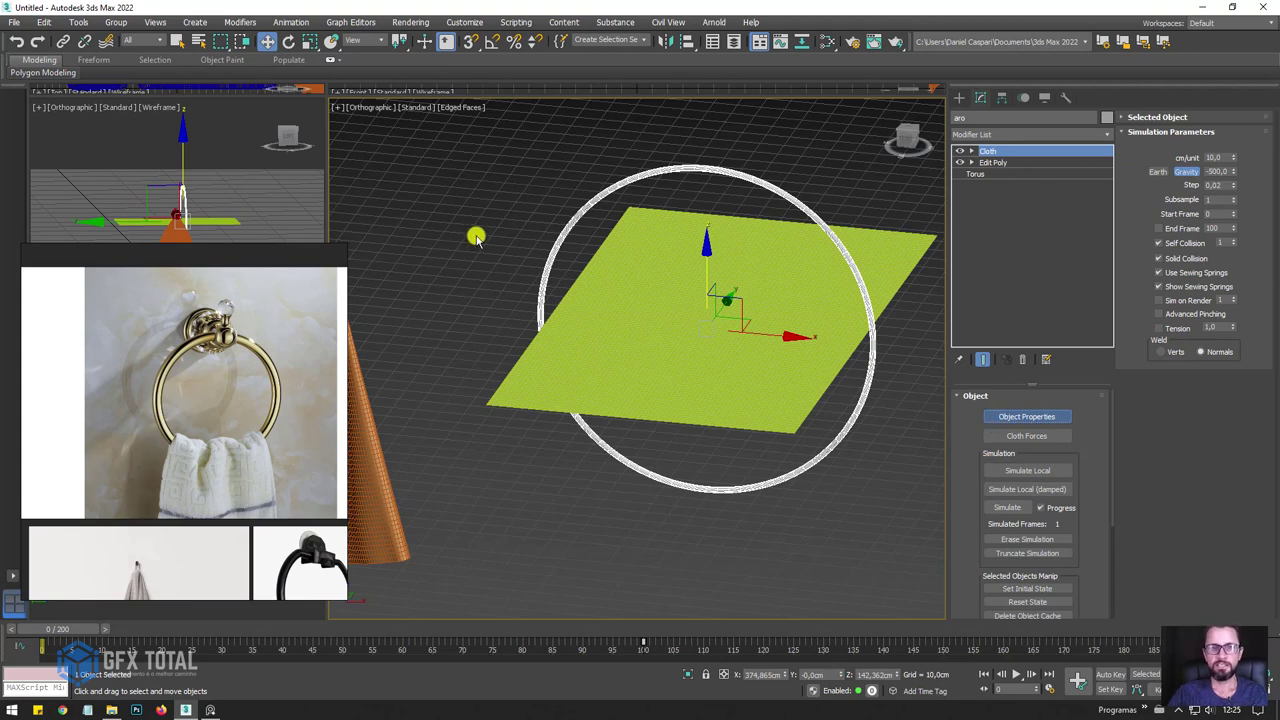
{"action": "left_click", "coordinate": [1027, 417]}
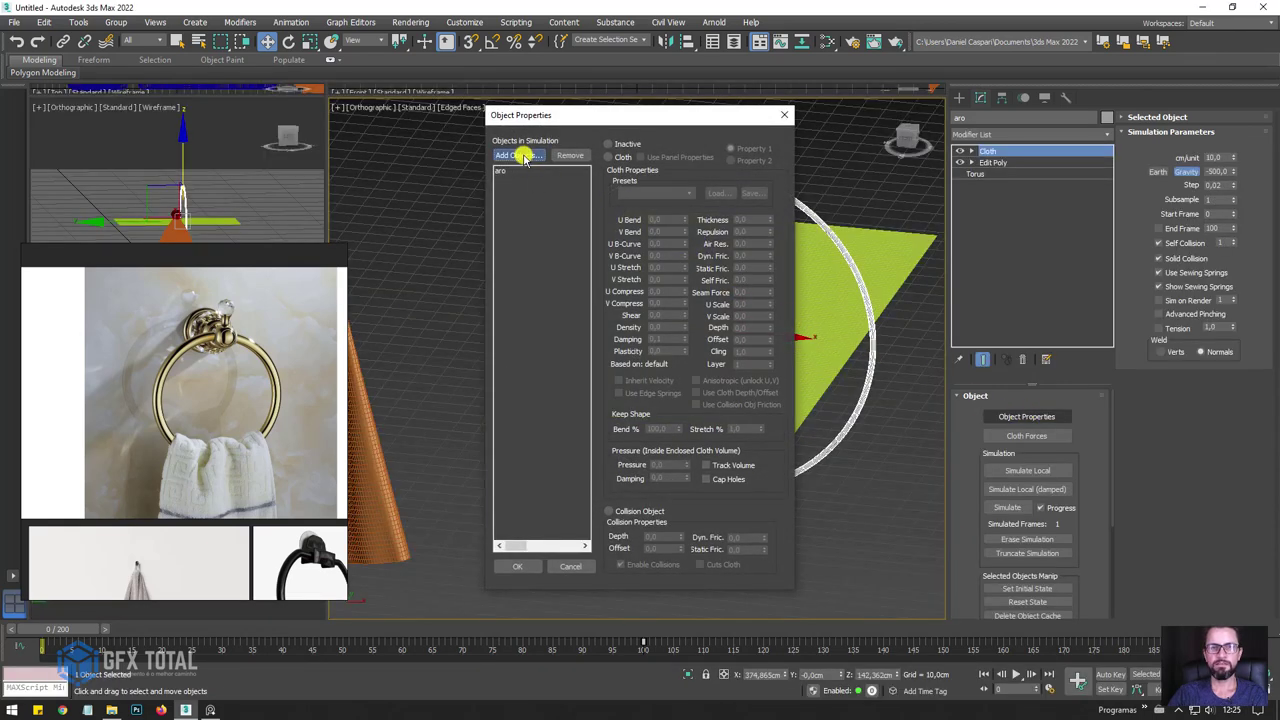
{"action": "left_click", "coordinate": [522, 157]}
{"action": "double_click", "coordinate": [51, 128]}
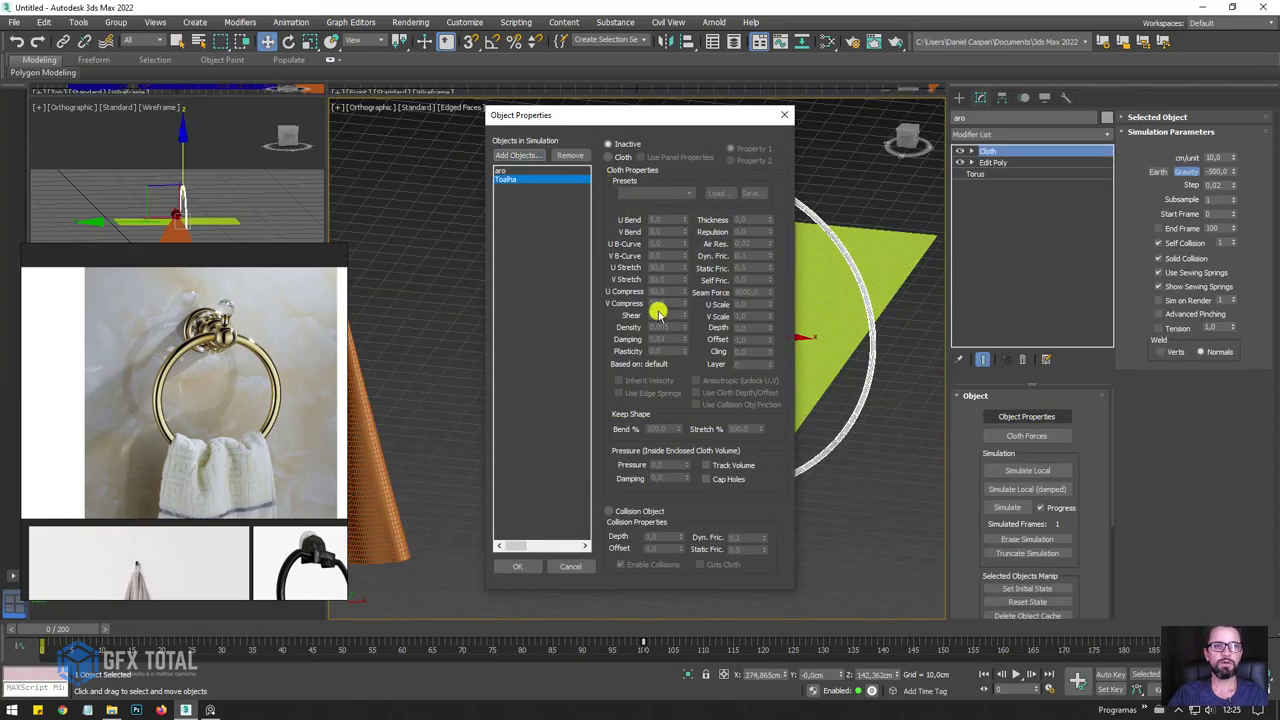
{"action": "left_click", "coordinate": [609, 158]}
Confirm the settings and run the full 201-frame cloth simulation on Toalha, then inspect the drape.
{"action": "left_click", "coordinate": [524, 565]}
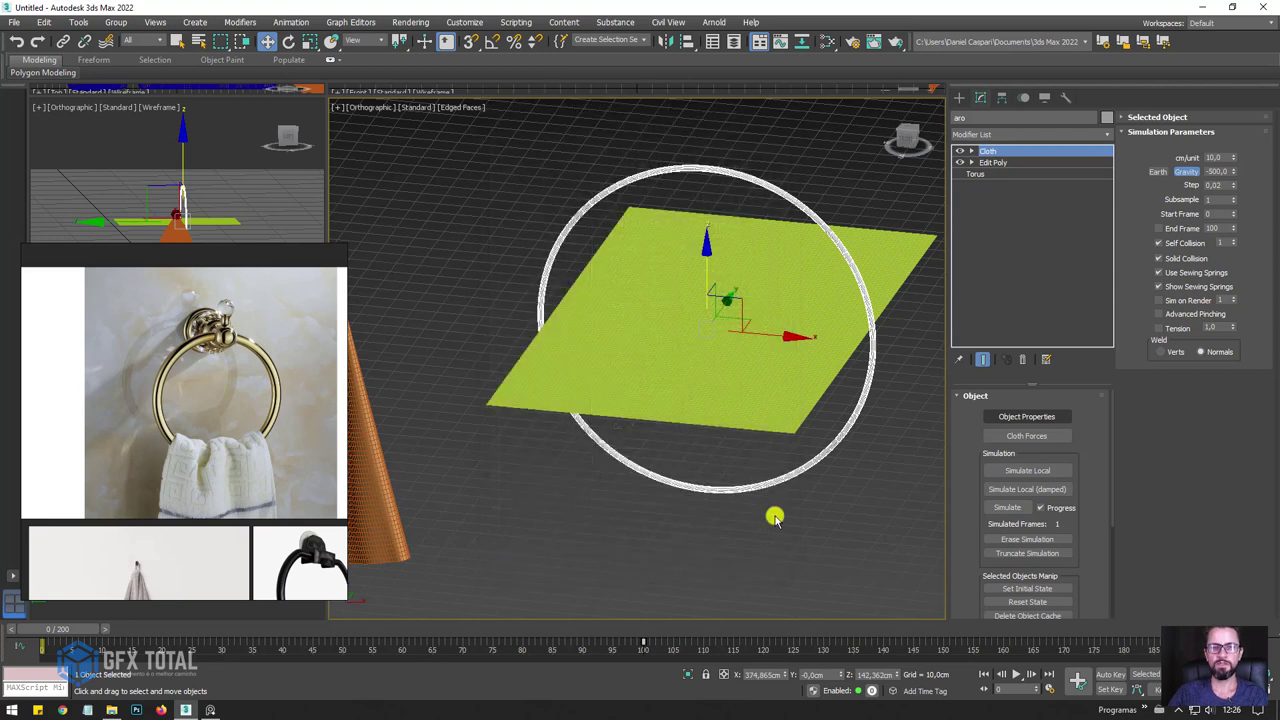
{"action": "left_click", "coordinate": [829, 294]}
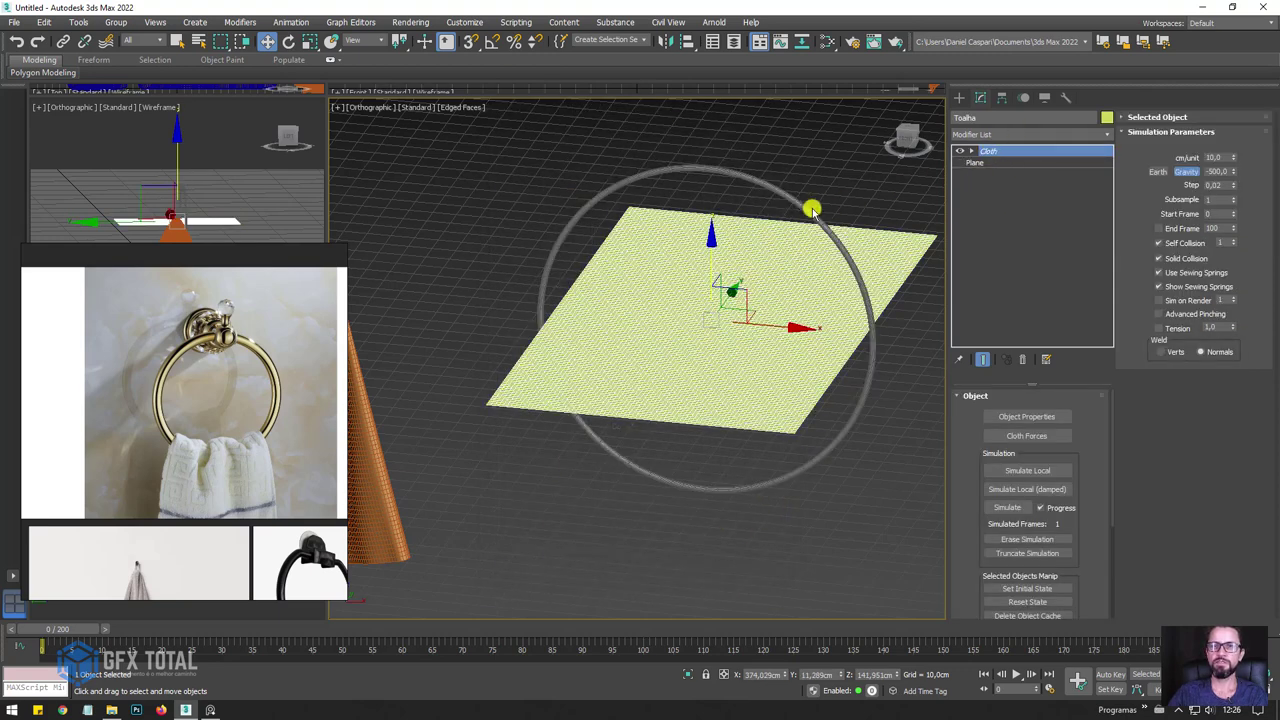
{"action": "left_click", "coordinate": [1007, 507]}
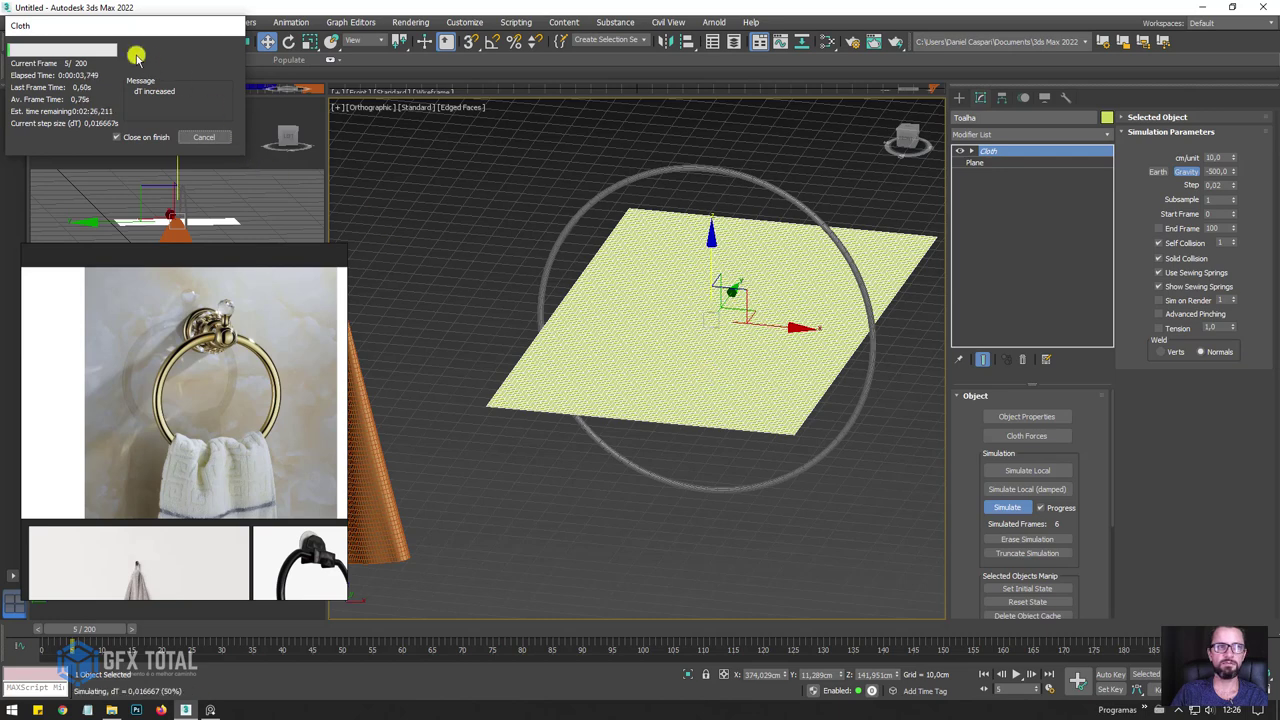
{"action": "left_click_drag", "start_coordinate": [115, 25], "coordinate": [290, 90]}
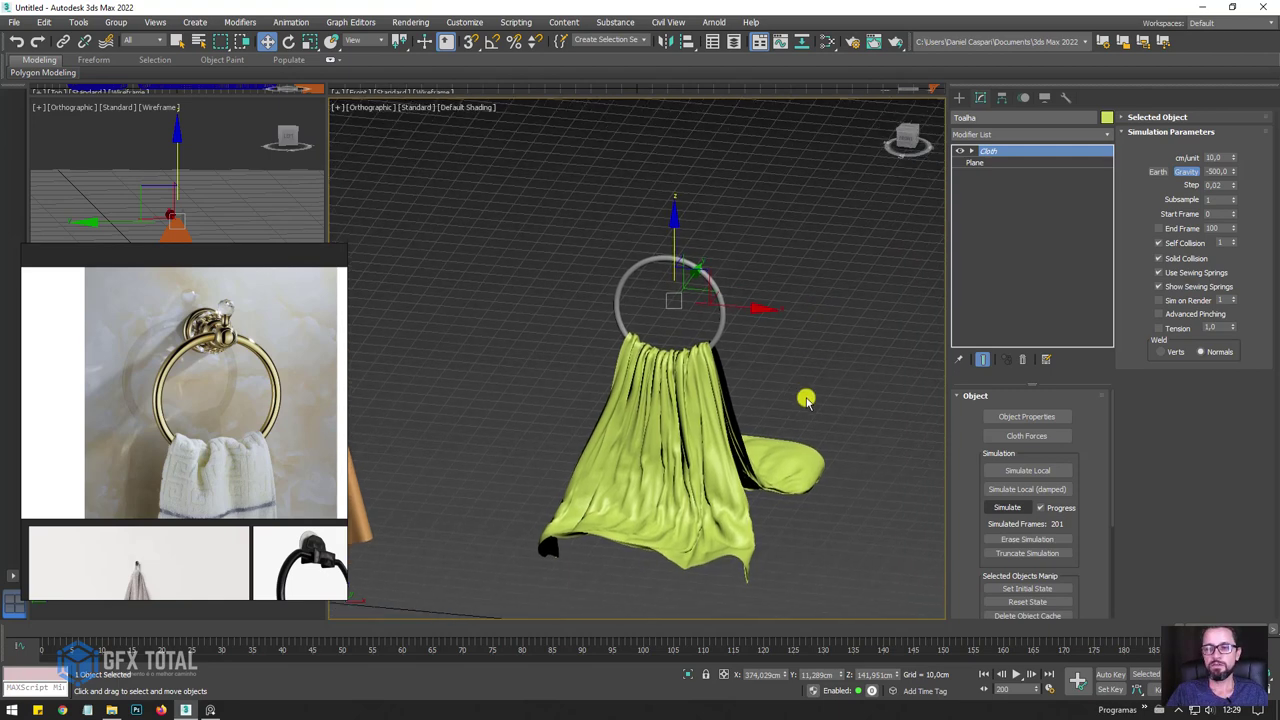
{"action": "middle_click_drag", "start_coordinate": [852, 412], "coordinate": [746, 383], "text": "alt"}
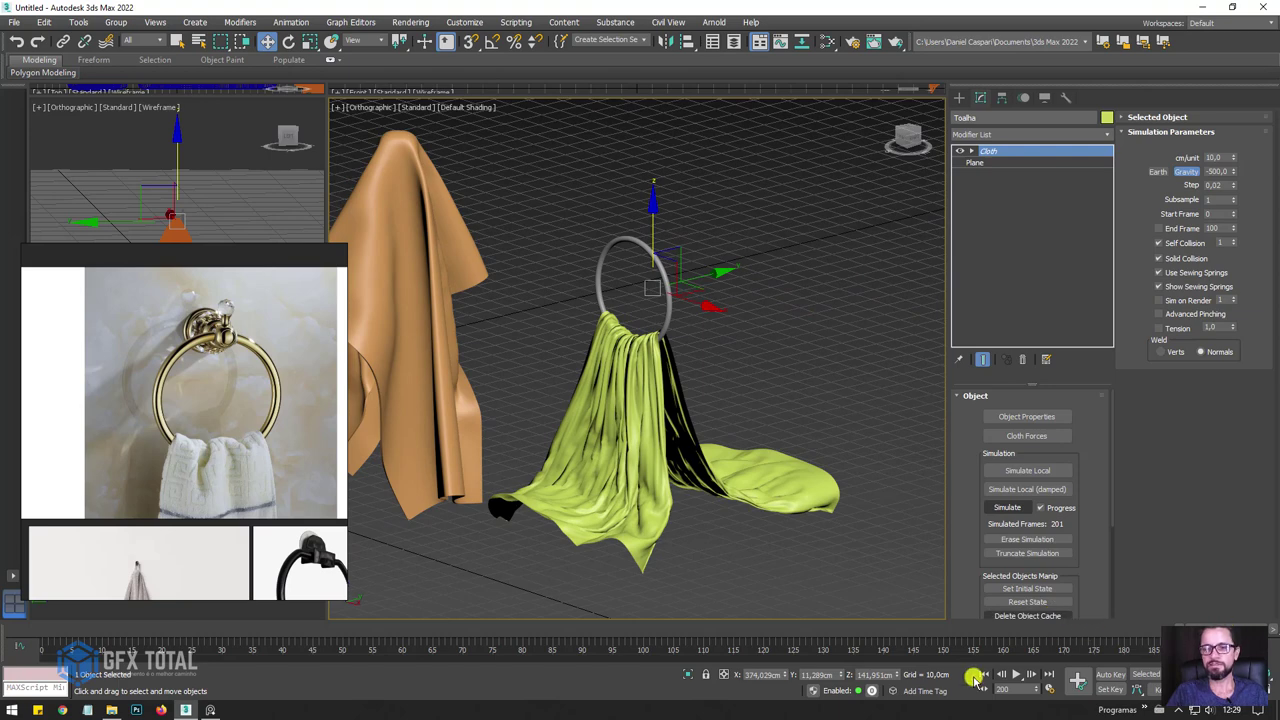
Set the Time Configuration End Time to 4000 frames.
{"action": "left_click", "coordinate": [1049, 689]}
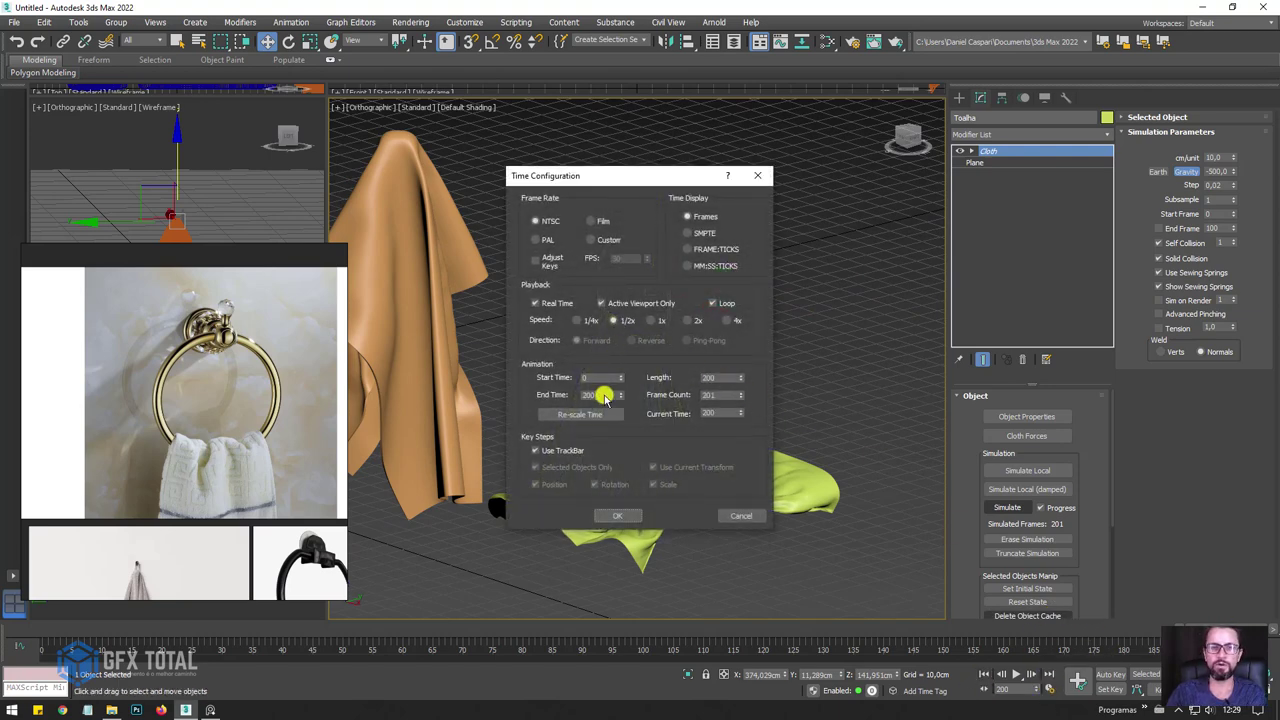
{"action": "type", "text": "4000"}
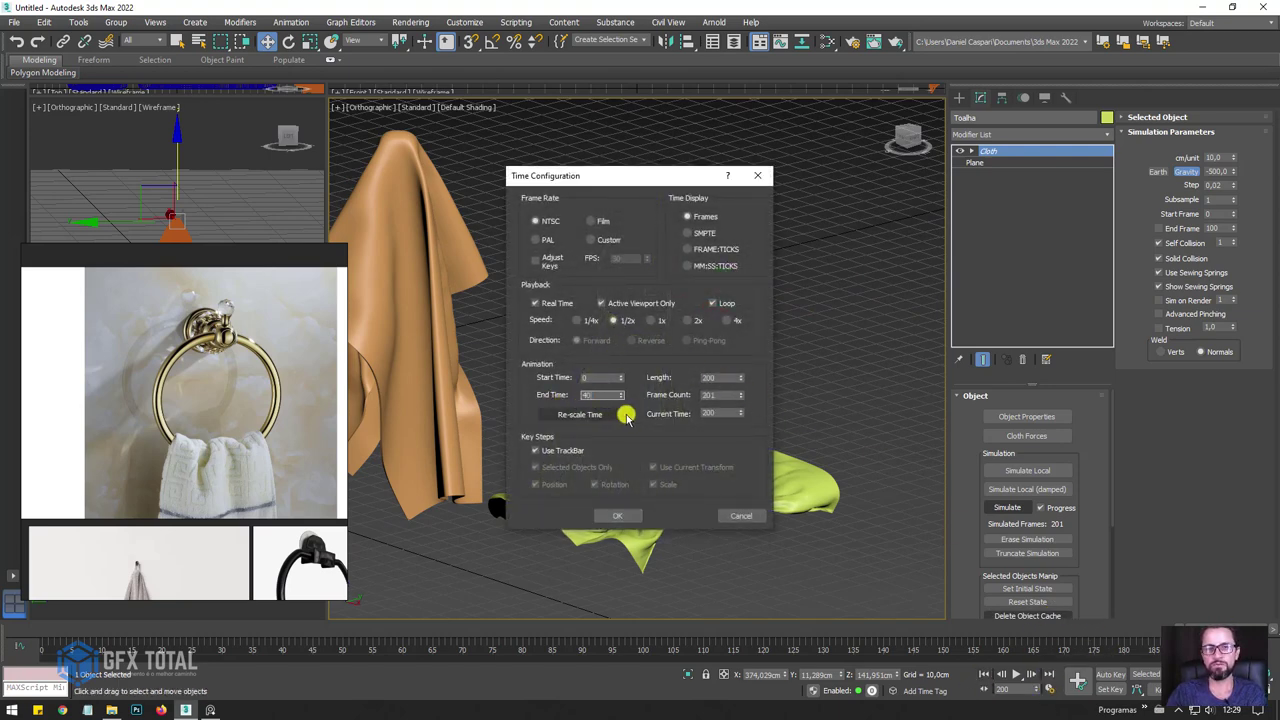
{"action": "left_click", "coordinate": [625, 515]}
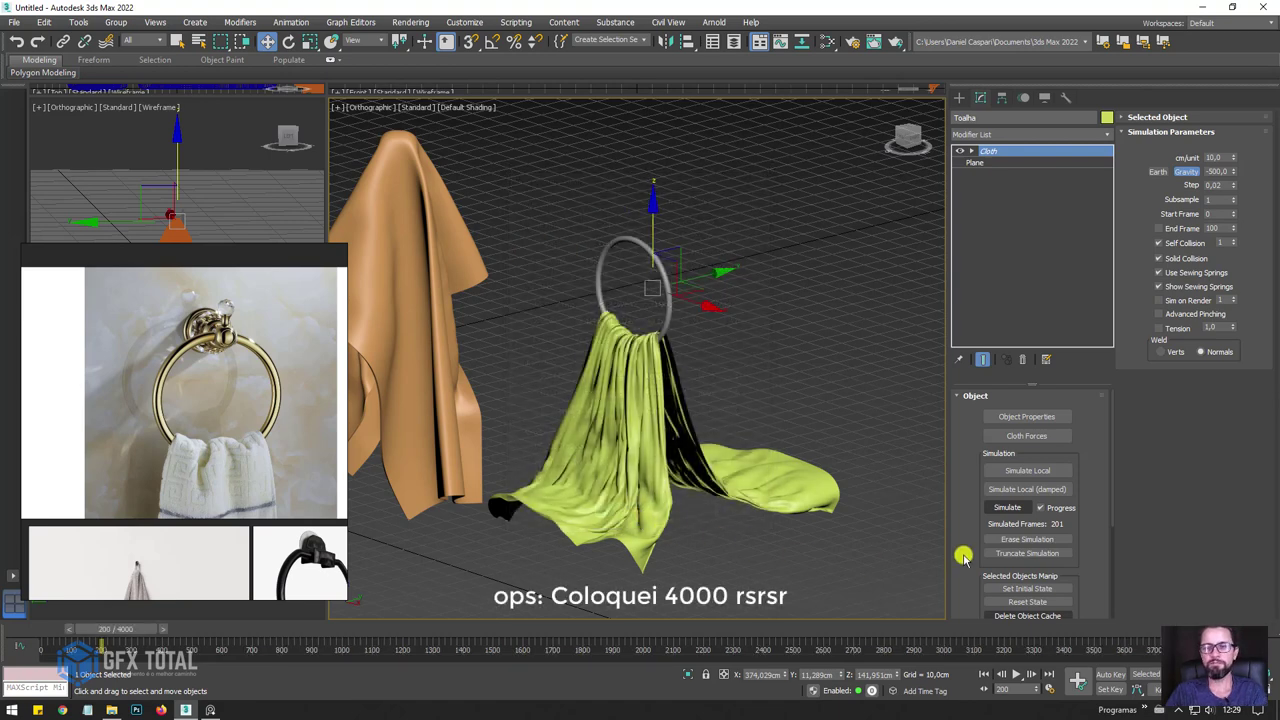
Continue the cloth simulation over the longer timeline, stopping it at 291 simulated frames.
{"action": "left_click", "coordinate": [1010, 508]}
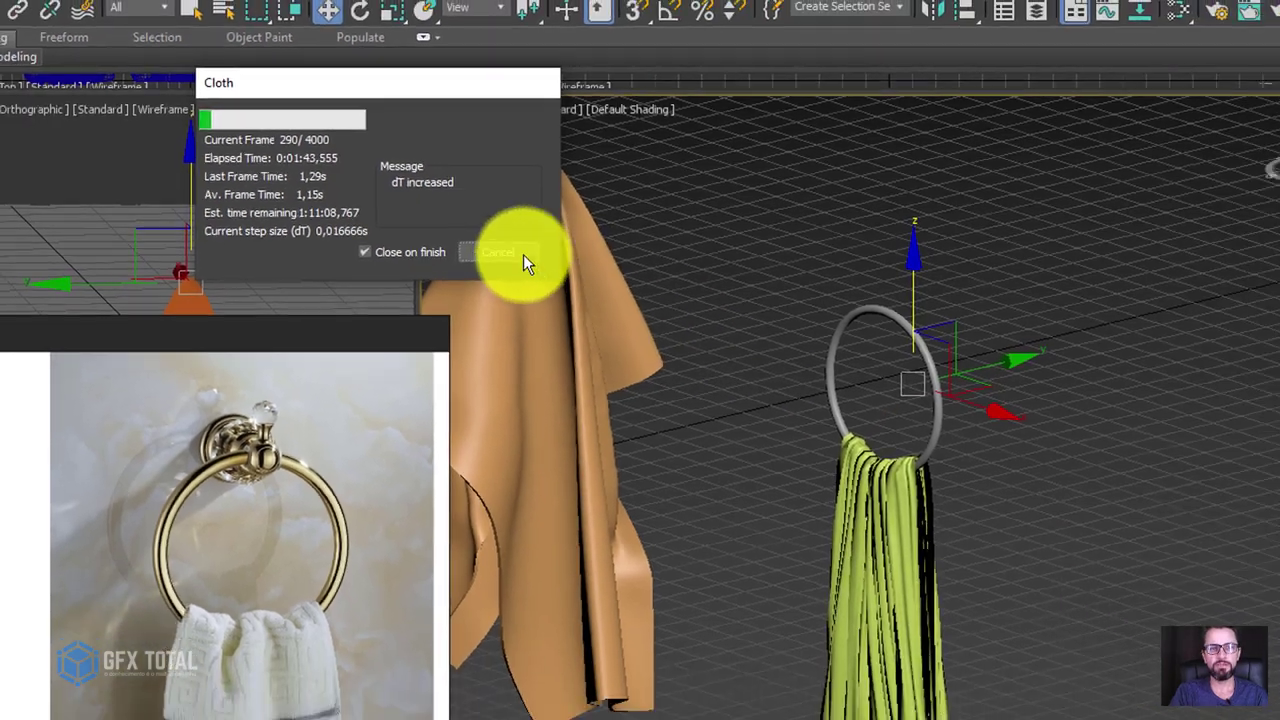
{"action": "left_click", "coordinate": [541, 270]}
{"action": "mouse_move", "coordinate": [790, 460]}
{"action": "middle_mouse_down", "text": "alt"}
{"action": "mouse_move", "coordinate": [628, 463]}
{"action": "mouse_move", "coordinate": [614, 286]}
{"action": "mouse_move", "coordinate": [608, 305]}
{"action": "middle_mouse_up", "text": "alt"}
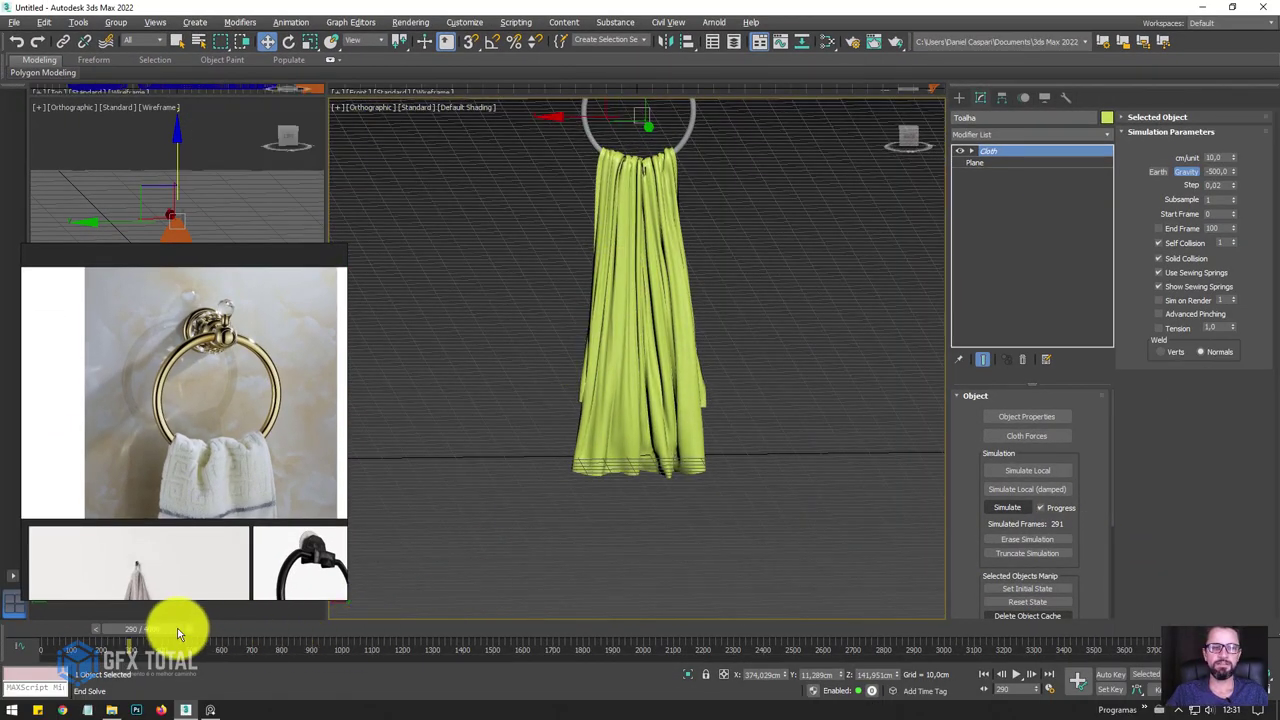
Scrub to frame 742 and turn on Edged Faces to view the draped towel's mesh.
{"action": "mouse_move", "coordinate": [330, 627]}
{"action": "left_mouse_down"}
{"action": "mouse_move", "coordinate": [300, 594]}
{"action": "mouse_move", "coordinate": [63, 586]}
{"action": "mouse_move", "coordinate": [651, 568]}
{"action": "mouse_move", "coordinate": [90, 587]}
{"action": "mouse_move", "coordinate": [255, 577]}
{"action": "left_mouse_up"}
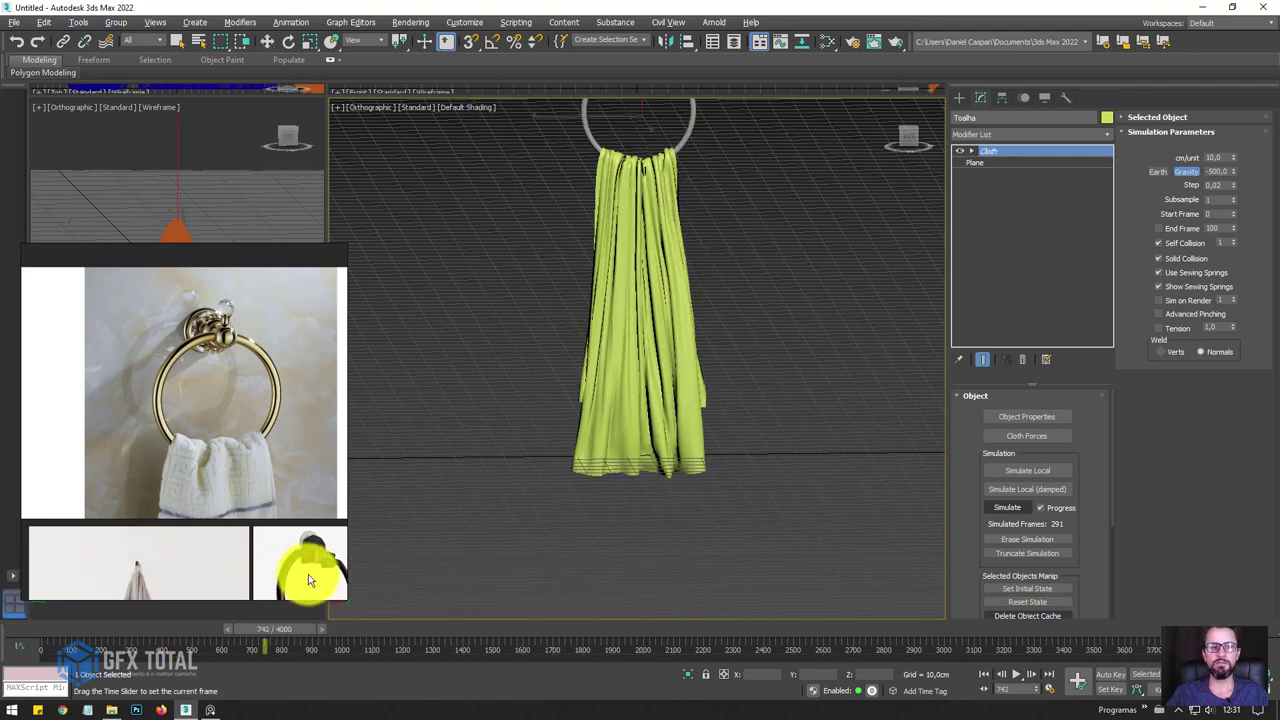
{"action": "key", "text": "w"}
{"action": "mouse_move", "coordinate": [608, 366]}
{"action": "middle_mouse_down", "text": "alt"}
{"action": "mouse_move", "coordinate": [646, 400]}
{"action": "mouse_move", "coordinate": [666, 308]}
{"action": "middle_mouse_up", "text": "alt"}
{"action": "scroll", "coordinate": [659, 301], "scroll_direction": "up", "scroll_amount": 3}
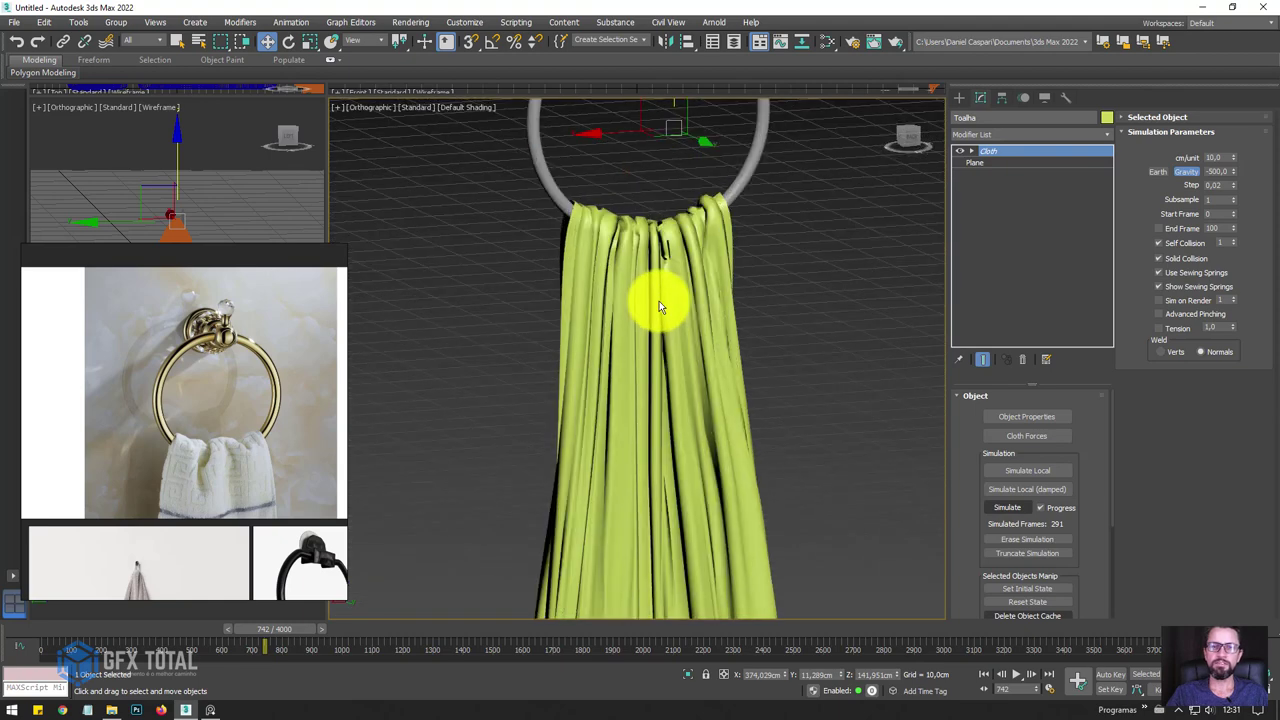
{"action": "scroll", "coordinate": [659, 305], "scroll_direction": "down", "scroll_amount": 3}
{"action": "key", "text": "F4"}
{"action": "scroll", "coordinate": [657, 295], "scroll_direction": "down", "scroll_amount": 2}
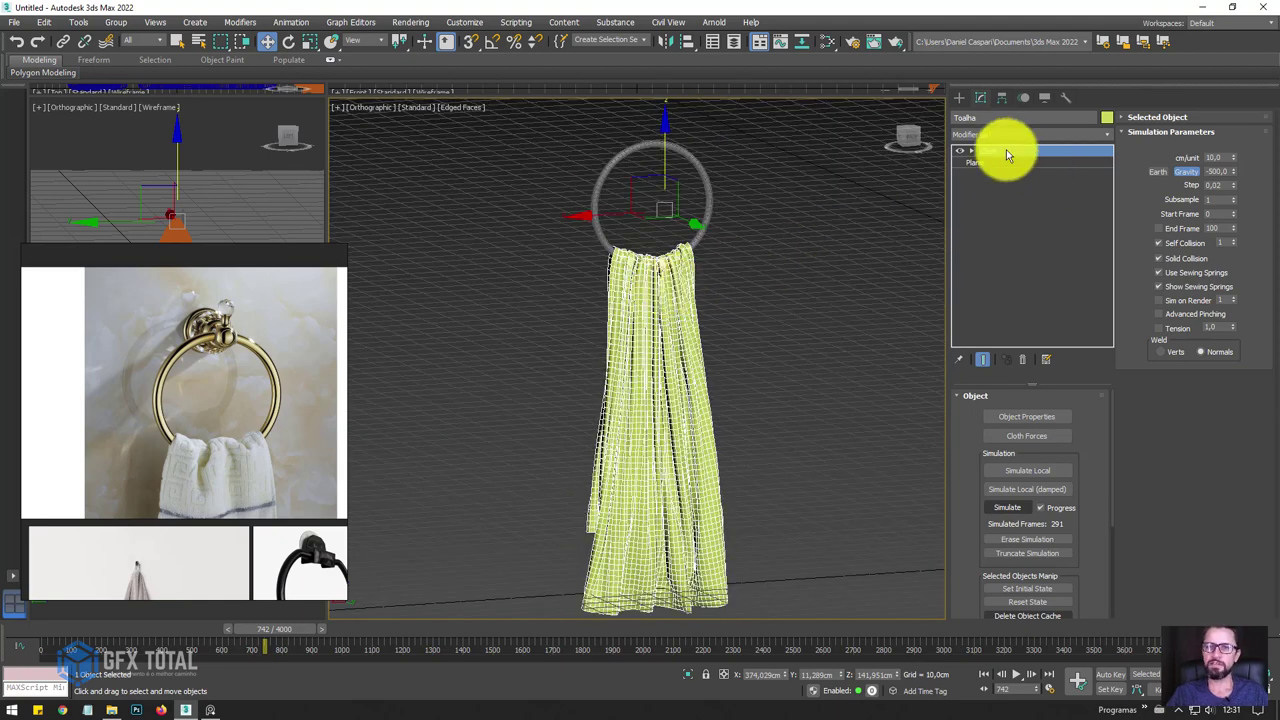
Collapse Toalha's Cloth modifier into an Editable Mesh and orbit the perspective view around it.
{"action": "right_click", "coordinate": [1004, 150]}
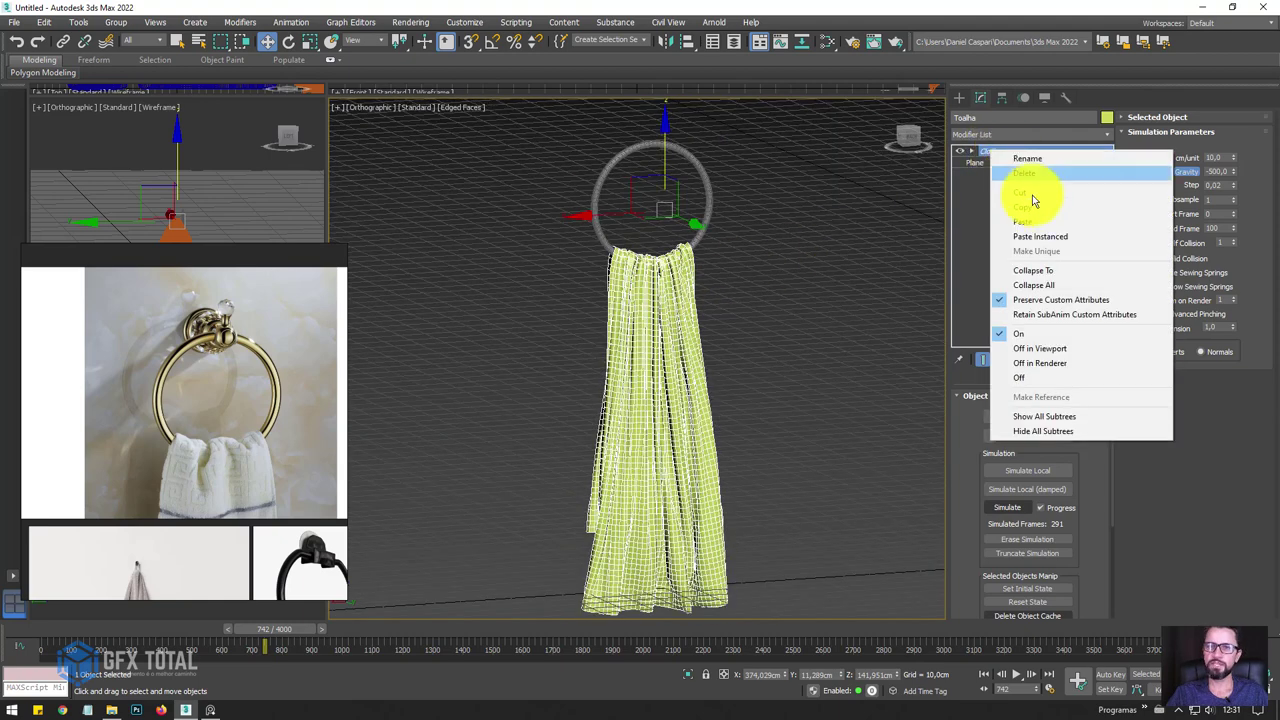
{"action": "left_click", "coordinate": [1038, 272]}
{"action": "mouse_move", "coordinate": [571, 366]}
{"action": "middle_mouse_down", "text": "alt"}
{"action": "mouse_move", "coordinate": [628, 274]}
{"action": "mouse_move", "coordinate": [760, 374]}
{"action": "middle_mouse_up", "text": "alt"}
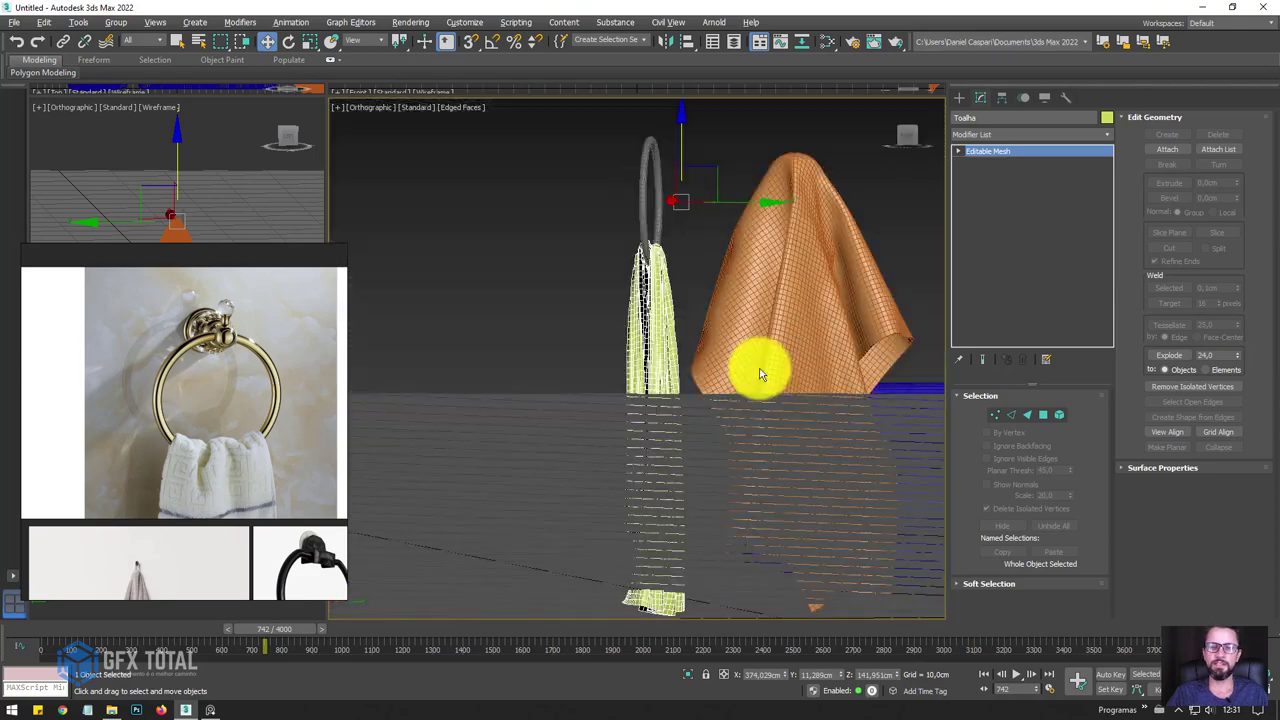
{"action": "key", "text": "shift+z"}
{"action": "key", "text": "shift+z"}
{"action": "key", "text": "shift+z"}
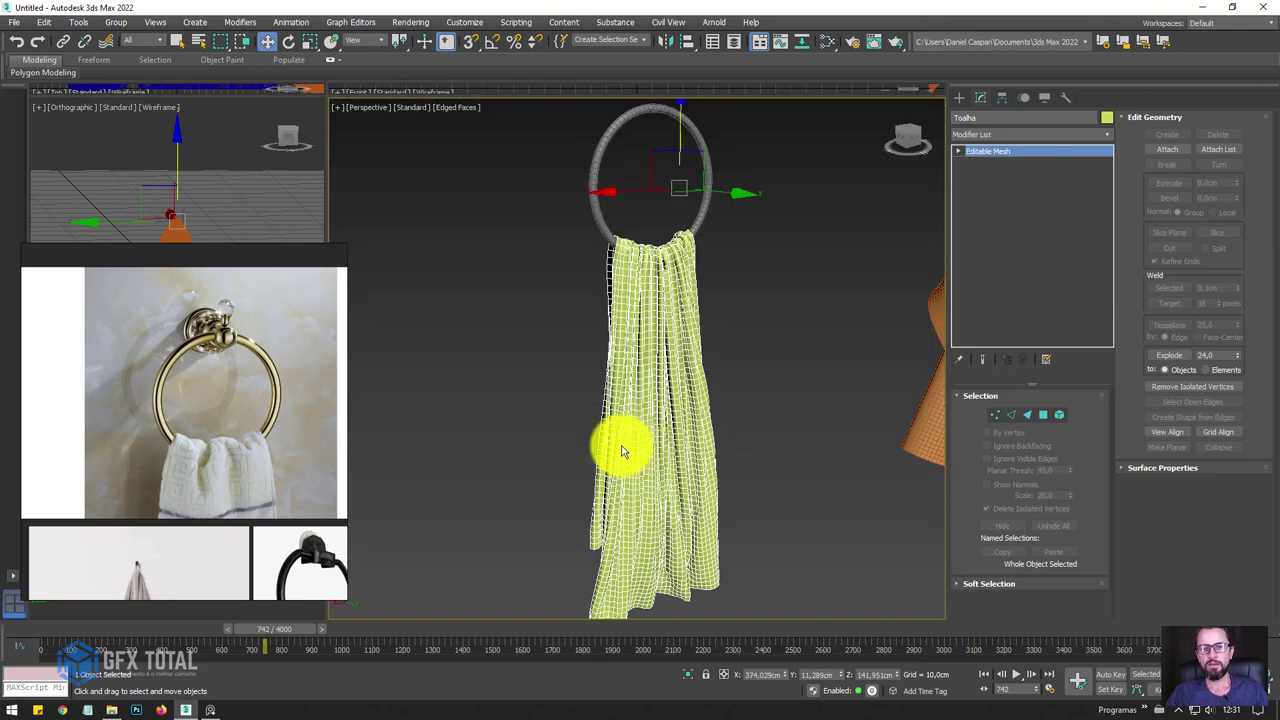
{"action": "mouse_move", "coordinate": [620, 450]}
{"action": "middle_mouse_down", "text": "alt"}
{"action": "mouse_move", "coordinate": [826, 451]}
{"action": "mouse_move", "coordinate": [814, 358]}
{"action": "middle_mouse_up", "text": "alt"}
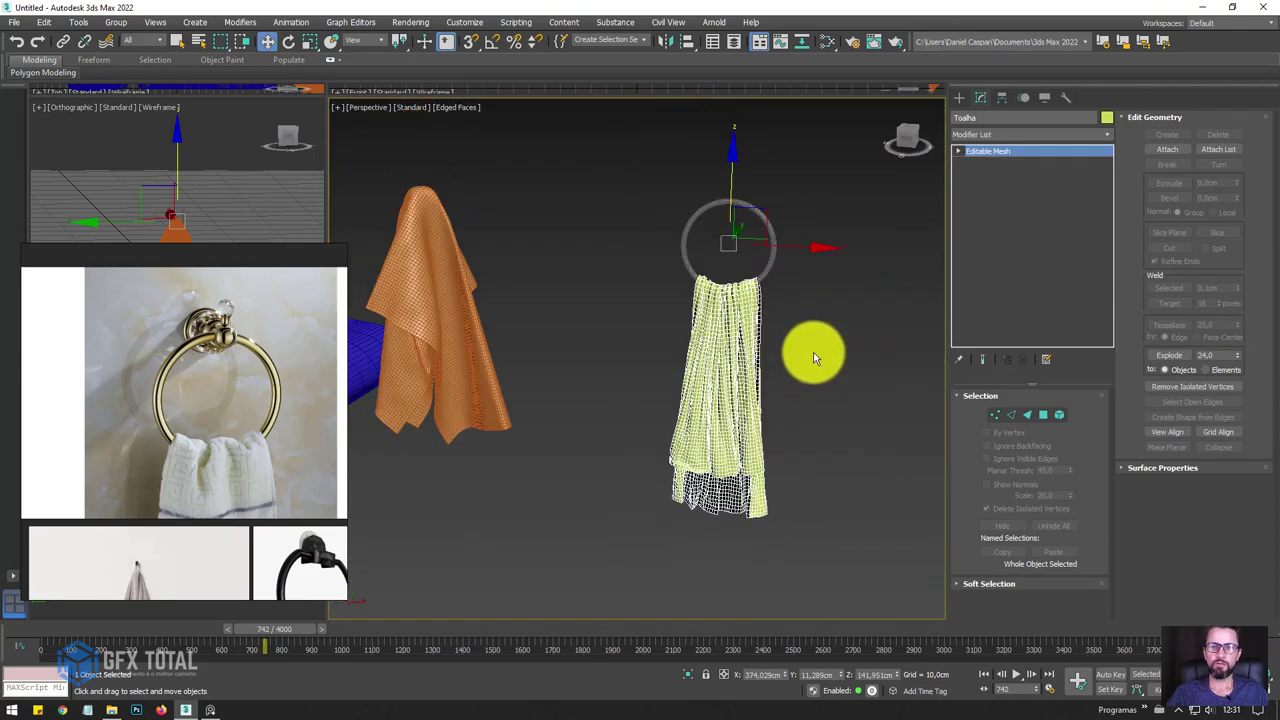
Rotate the towel and aro ring -180° about Z, then reselect only the green towel.
{"action": "key", "text": "e"}
{"action": "left_click", "coordinate": [760, 278], "text": "ctrl"}
{"action": "mouse_move", "coordinate": [776, 352]}
{"action": "left_mouse_down"}
{"action": "mouse_move", "coordinate": [606, 354]}
{"action": "mouse_move", "coordinate": [653, 361]}
{"action": "left_mouse_up"}
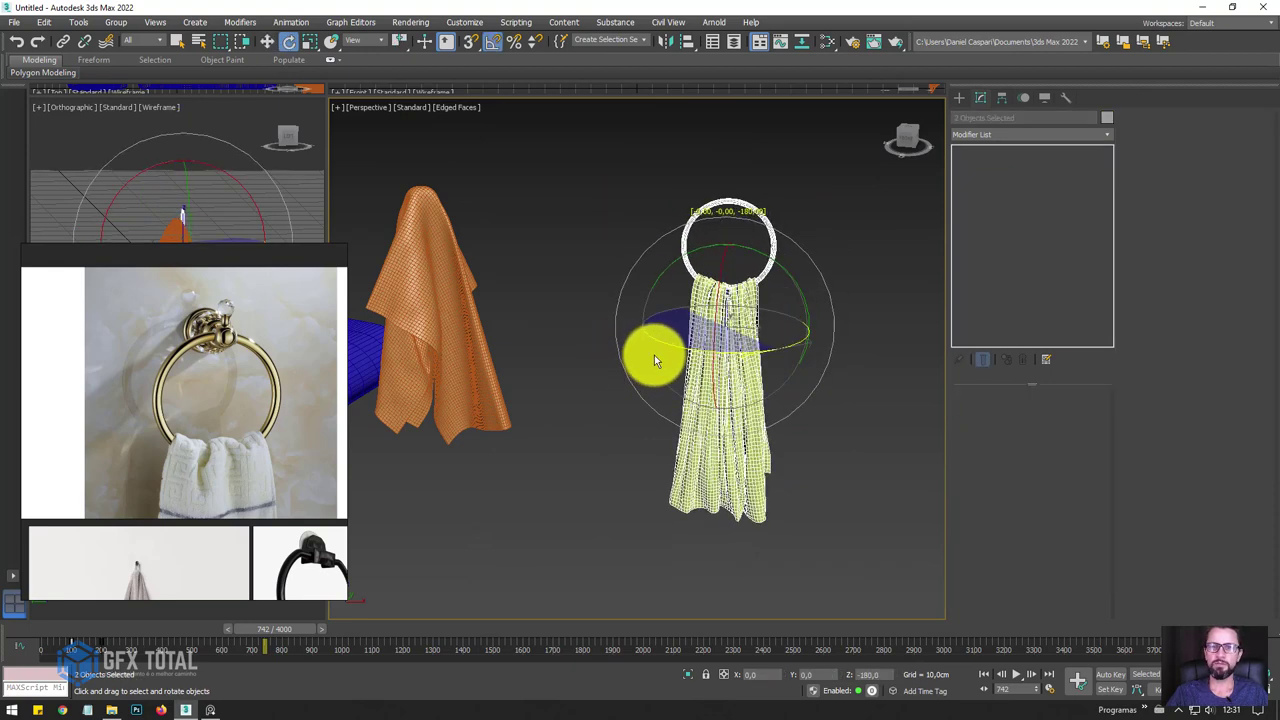
{"action": "mouse_move", "coordinate": [654, 355]}
{"action": "middle_mouse_down", "text": "alt"}
{"action": "mouse_move", "coordinate": [728, 423]}
{"action": "mouse_move", "coordinate": [846, 464]}
{"action": "middle_mouse_up", "text": "alt"}
{"action": "left_click", "coordinate": [846, 464]}
{"action": "scroll", "coordinate": [728, 333], "scroll_direction": "up", "scroll_amount": 3}
{"action": "left_click", "coordinate": [730, 325]}
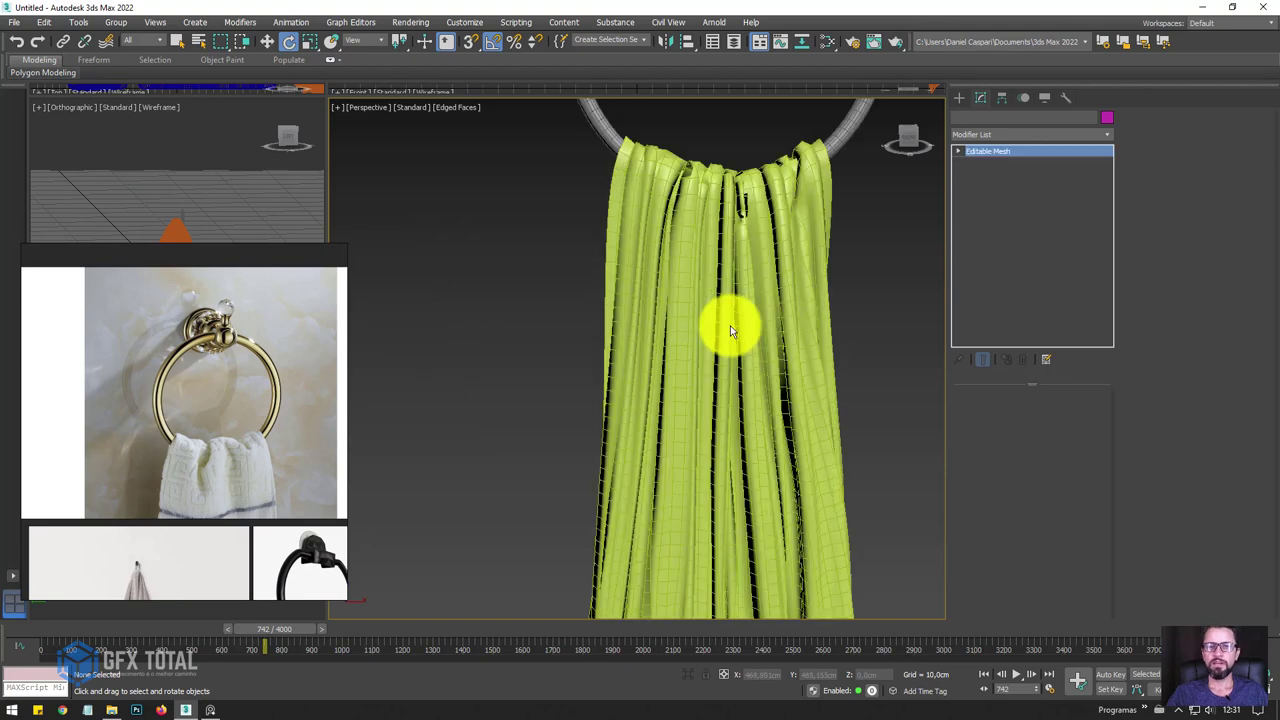
{"action": "scroll", "coordinate": [770, 200], "scroll_direction": "up", "scroll_amount": 2}
{"action": "scroll", "coordinate": [745, 237], "scroll_direction": "up", "scroll_amount": 2}
{"action": "scroll", "coordinate": [700, 300], "scroll_direction": "up", "scroll_amount": 2}
{"action": "scroll", "coordinate": [700, 300], "scroll_direction": "down", "scroll_amount": 2}
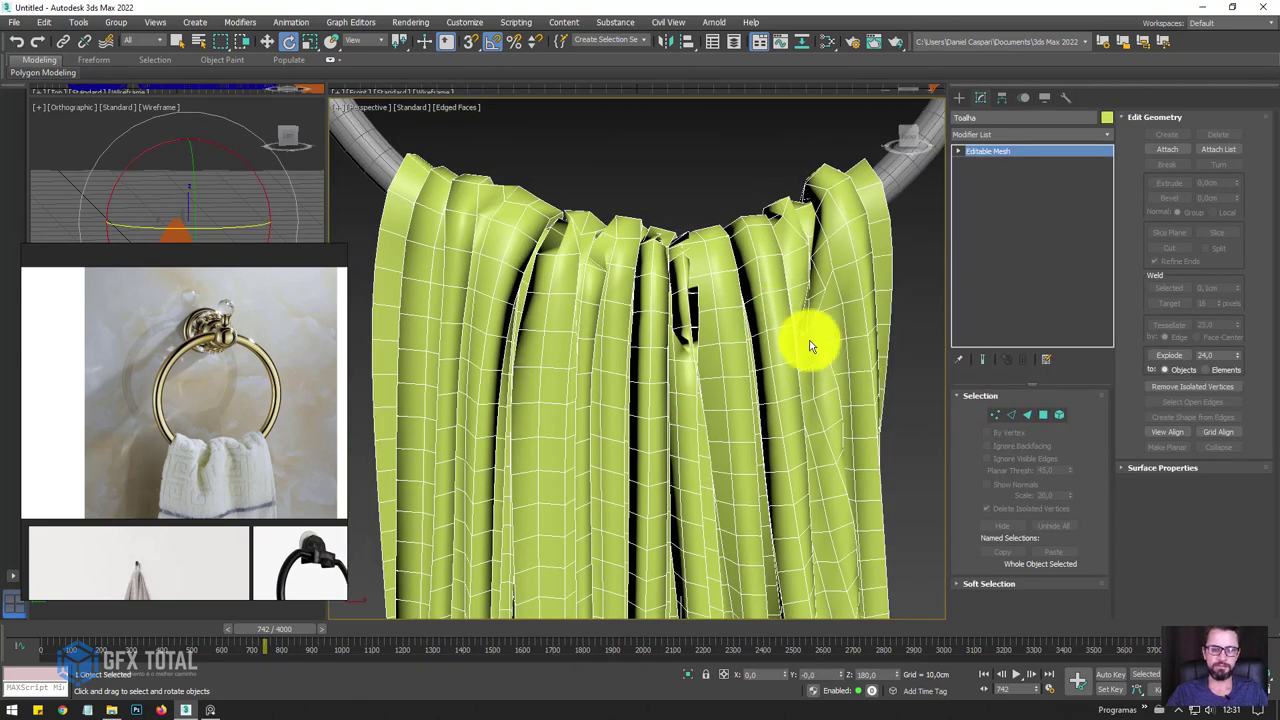
Switch the towel's Edit Poly to Vertex level and relax the vertices at its top.
{"action": "scroll", "coordinate": [703, 278], "scroll_direction": "up", "scroll_amount": 3}
{"action": "scroll", "coordinate": [703, 278], "scroll_direction": "down", "scroll_amount": 1}
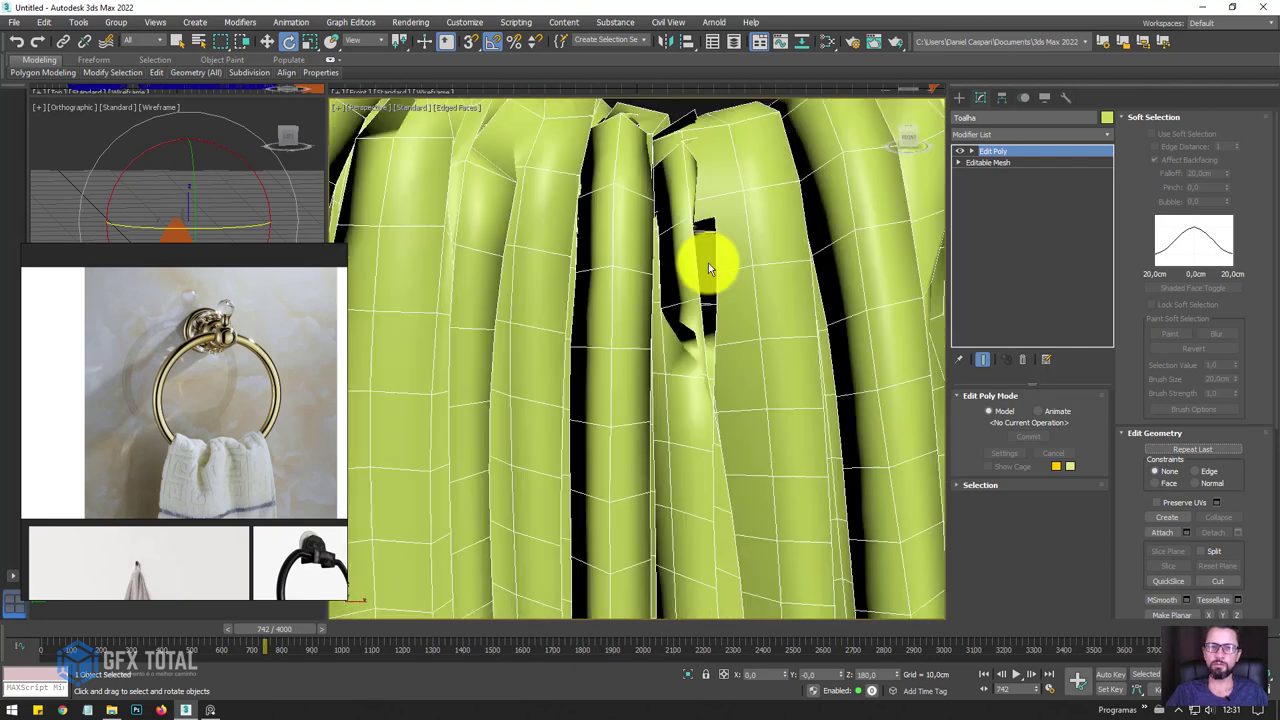
{"action": "scroll", "coordinate": [714, 263], "scroll_direction": "down", "scroll_amount": 4}
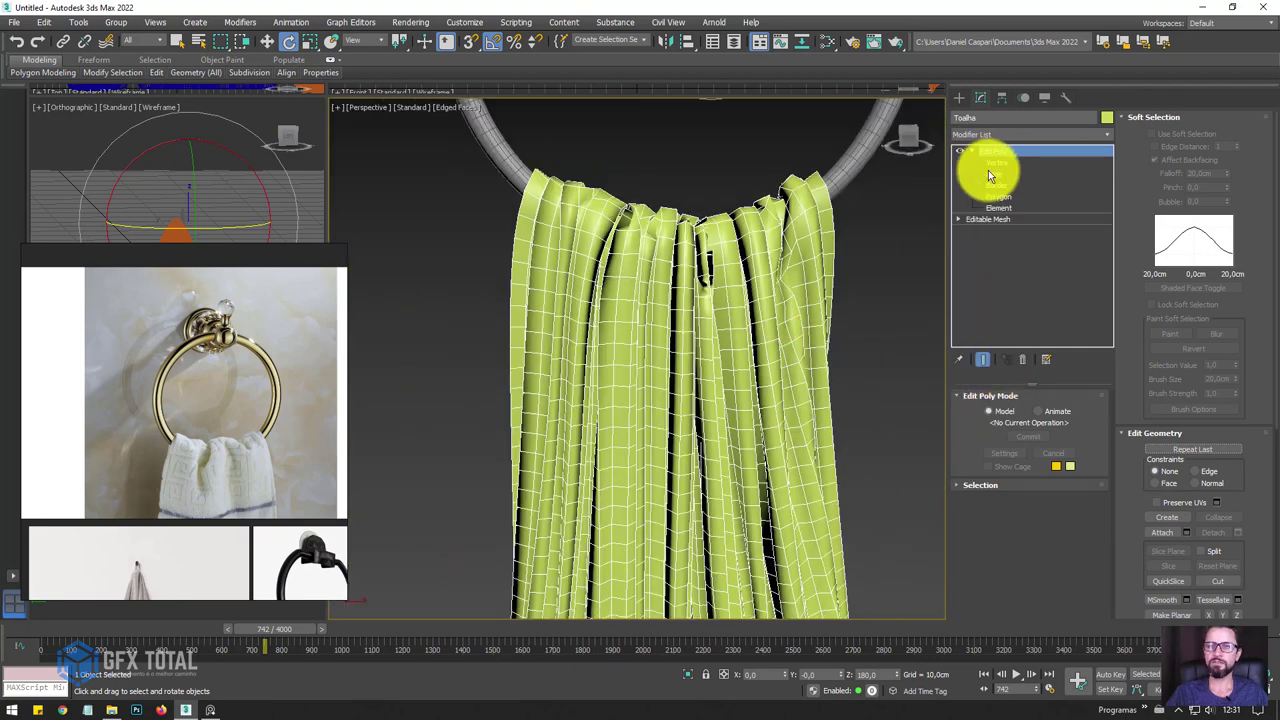
{"action": "left_click", "coordinate": [993, 163]}
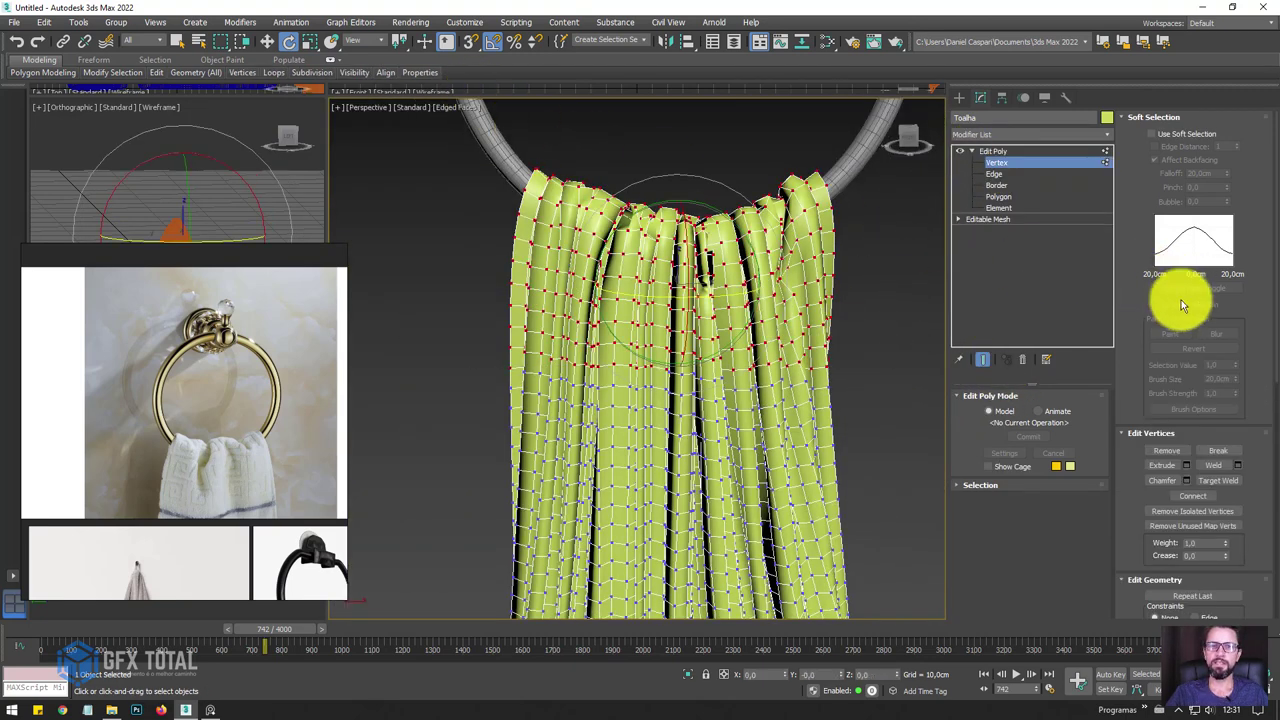
{"action": "scroll", "coordinate": [1190, 398], "scroll_direction": "down", "scroll_amount": 5}
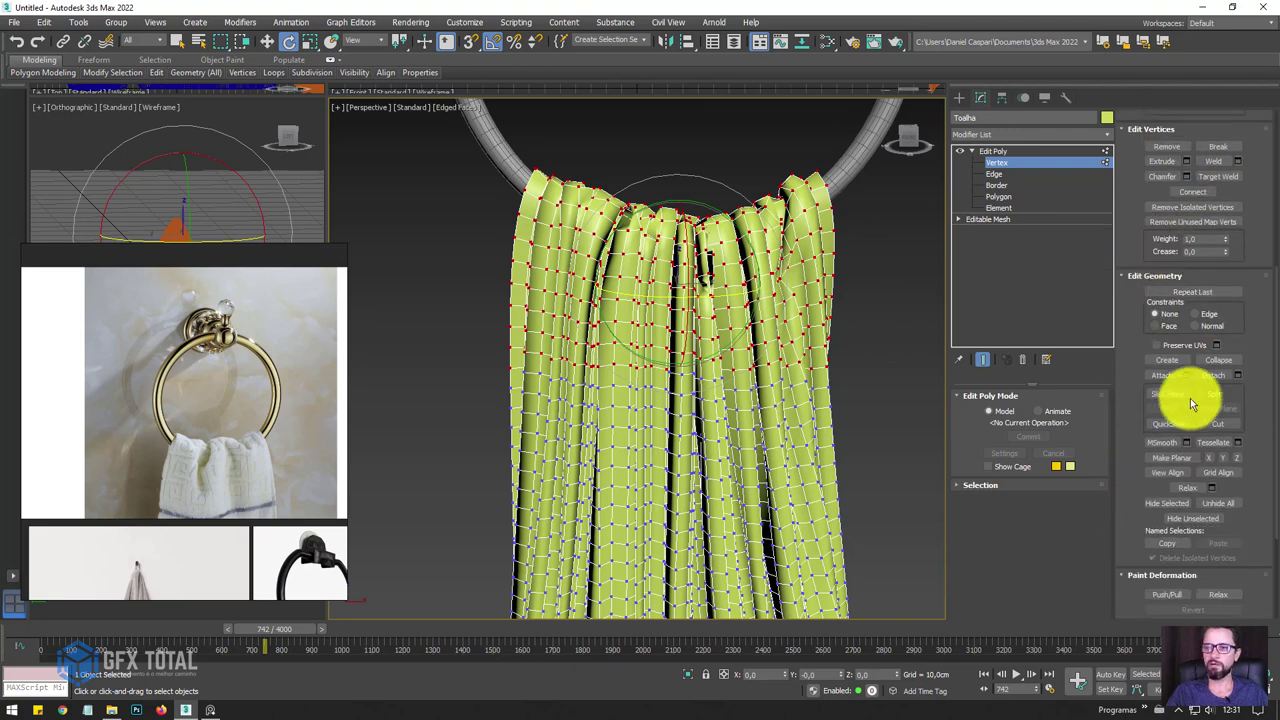
{"action": "left_click", "coordinate": [1187, 488]}
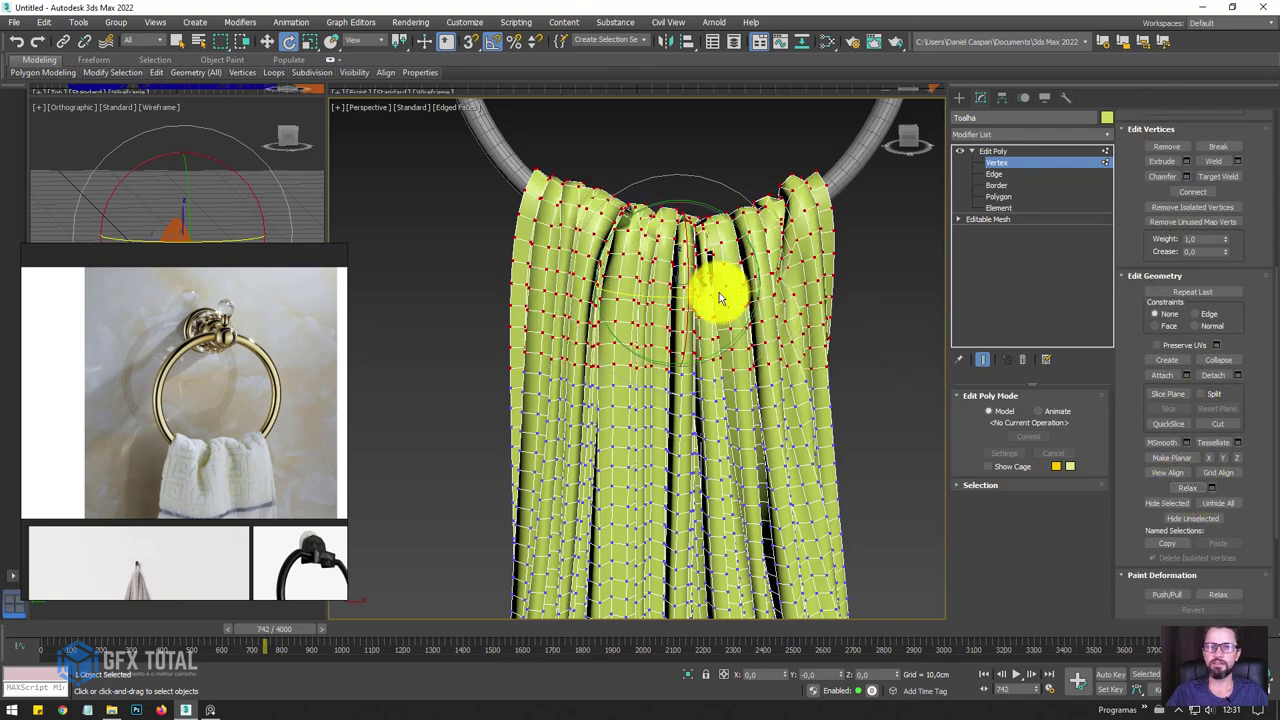
Select a few vertices in the central fold and relax them twice.
{"action": "scroll", "coordinate": [710, 190], "scroll_direction": "up", "scroll_amount": 3}
{"action": "left_click", "coordinate": [643, 475]}
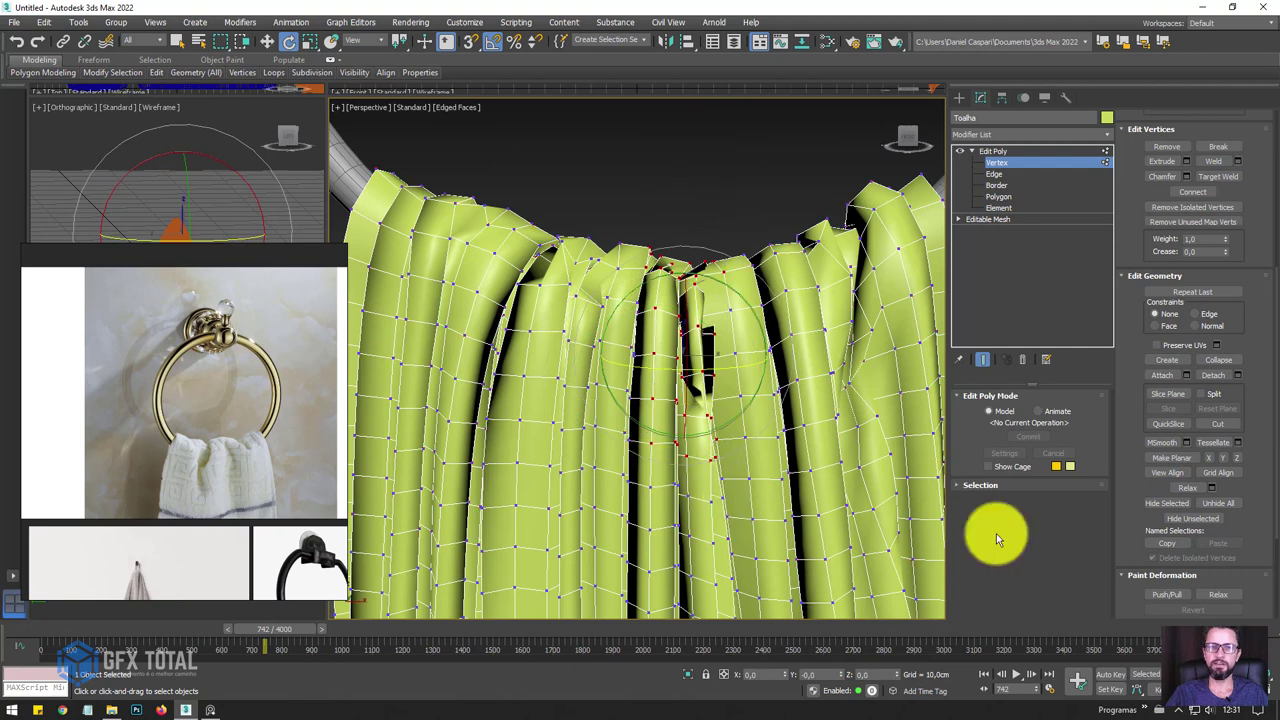
{"action": "left_click", "coordinate": [1187, 488]}
{"action": "left_click", "coordinate": [1187, 488]}
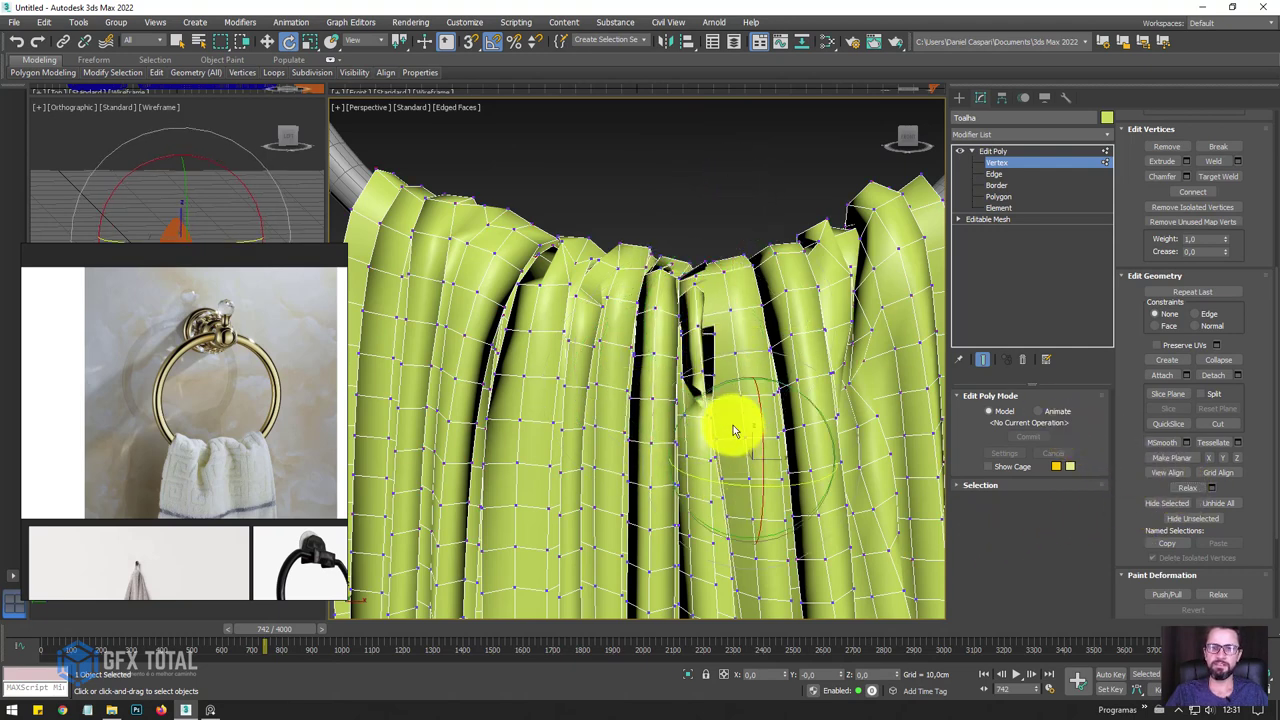
Relax the upper and lower inner fold vertices, then select the top vertices and leave Vertex level.
{"action": "scroll", "coordinate": [725, 390], "scroll_direction": "up", "scroll_amount": 3}
{"action": "left_click_drag", "start_coordinate": [700, 327], "coordinate": [686, 423]}
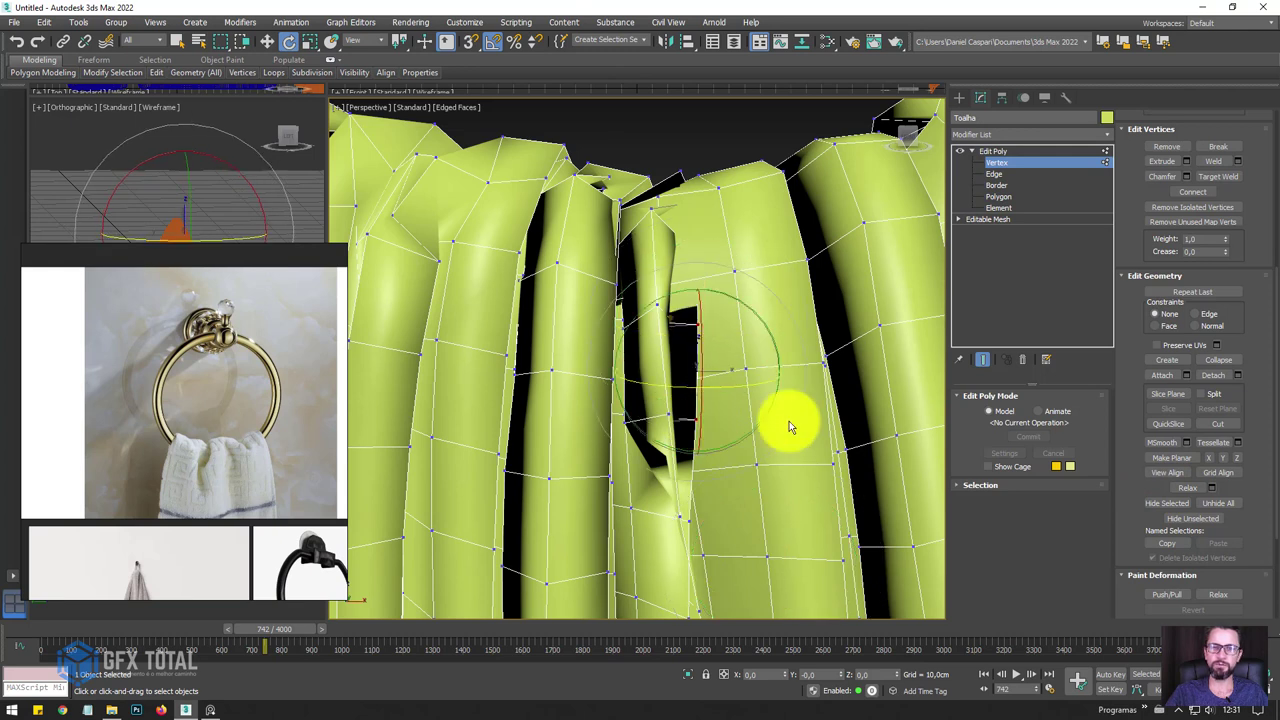
{"action": "left_click", "coordinate": [1190, 490]}
{"action": "left_click", "coordinate": [700, 398]}
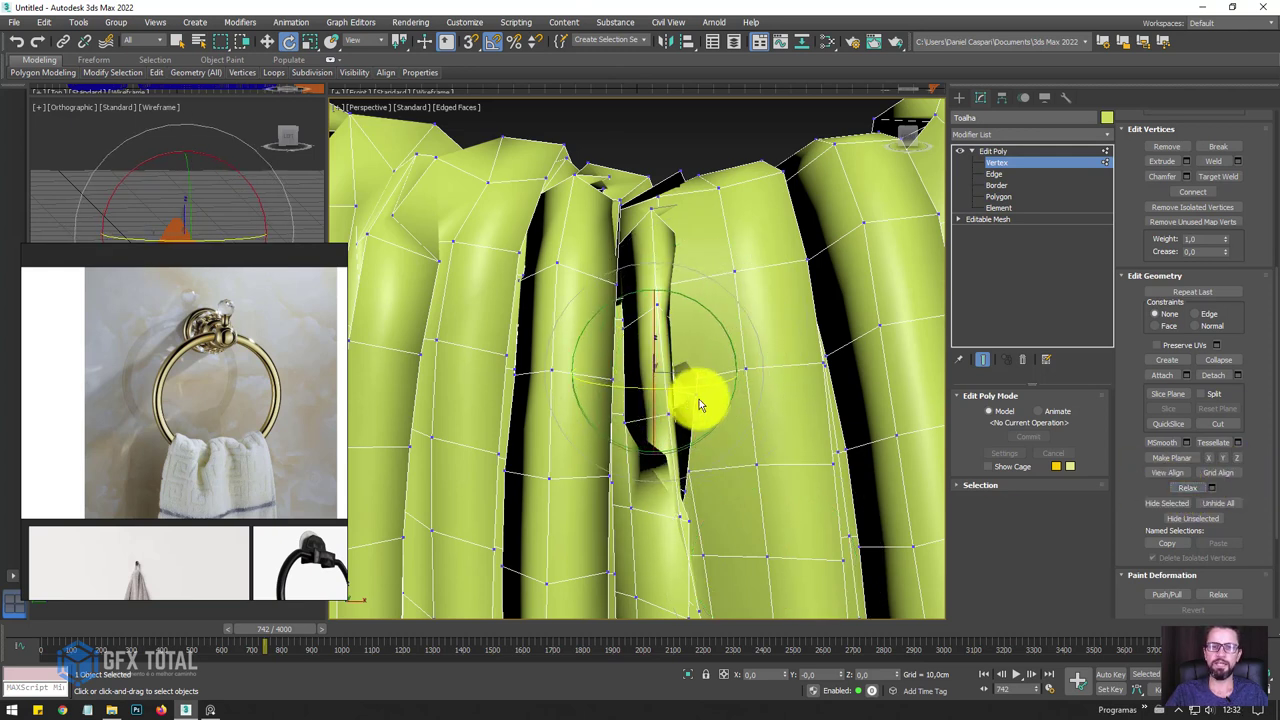
{"action": "left_click", "coordinate": [1188, 488]}
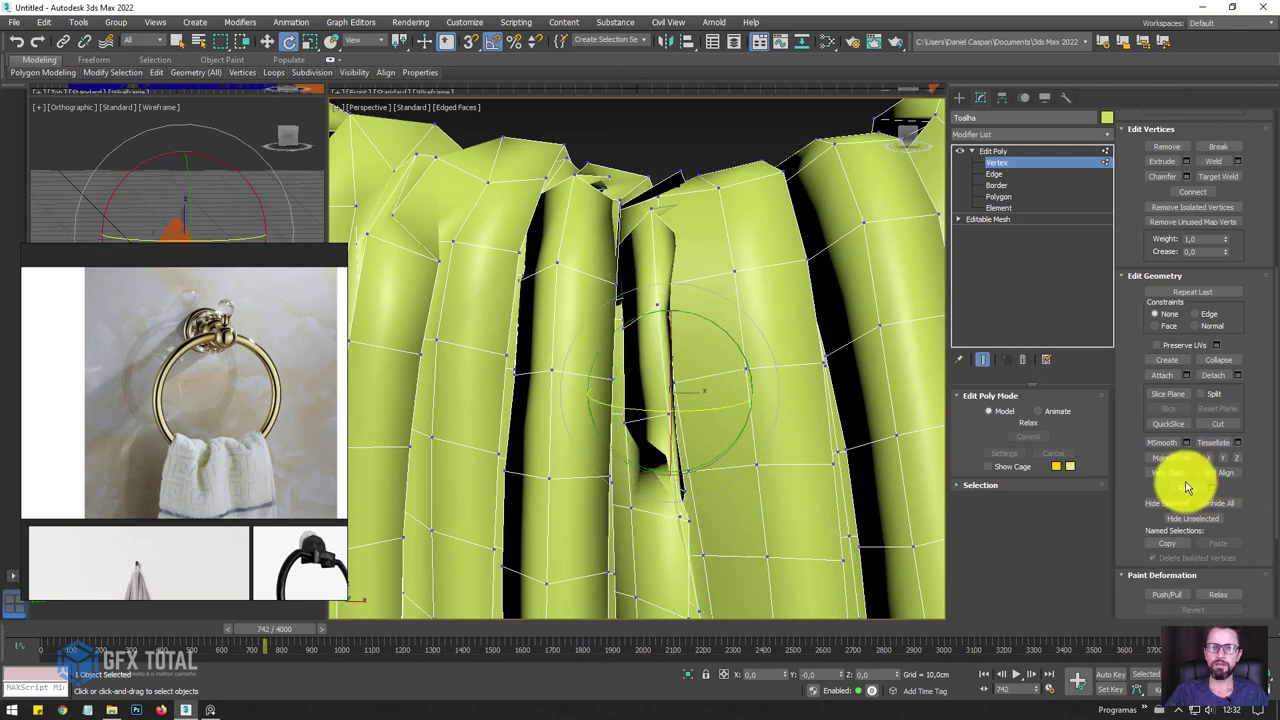
{"action": "left_click", "coordinate": [680, 178]}
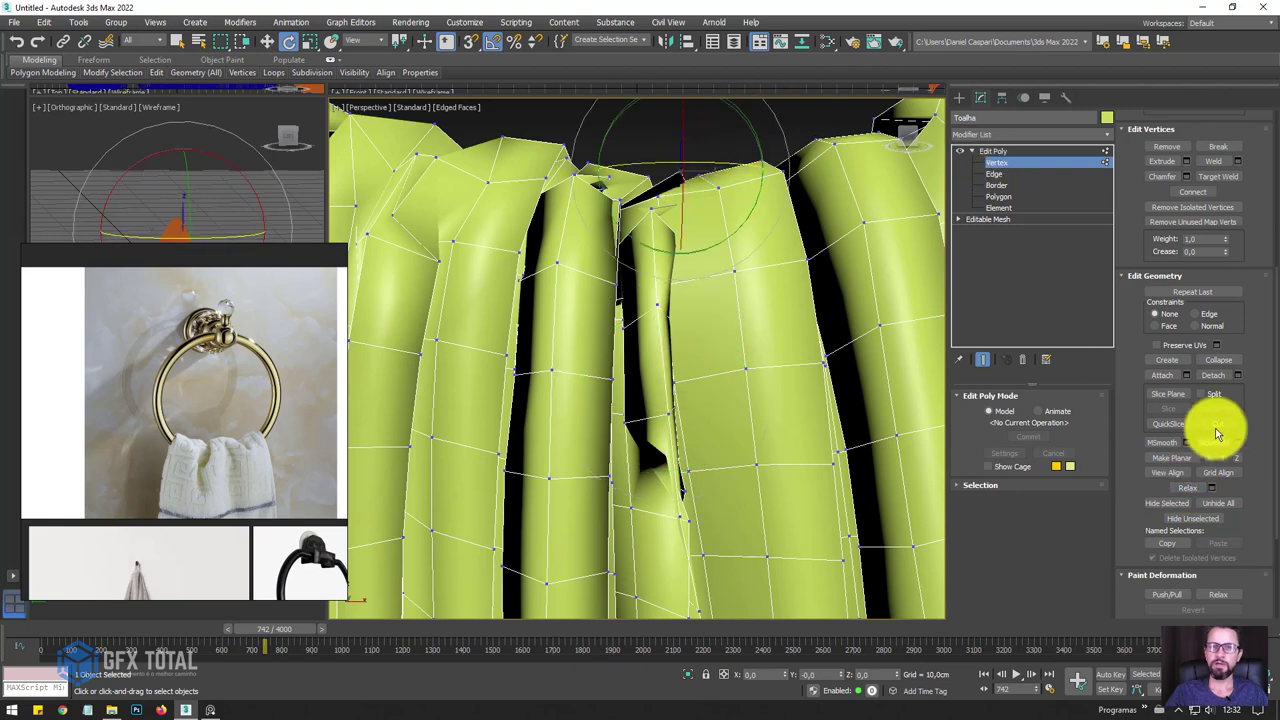
{"action": "left_click", "coordinate": [990, 150]}
Add a Shell modifier with 0.81 cm Outer Amount to Toalha, then add TurboSmooth.
{"action": "scroll", "coordinate": [770, 190], "scroll_direction": "down", "scroll_amount": 5}
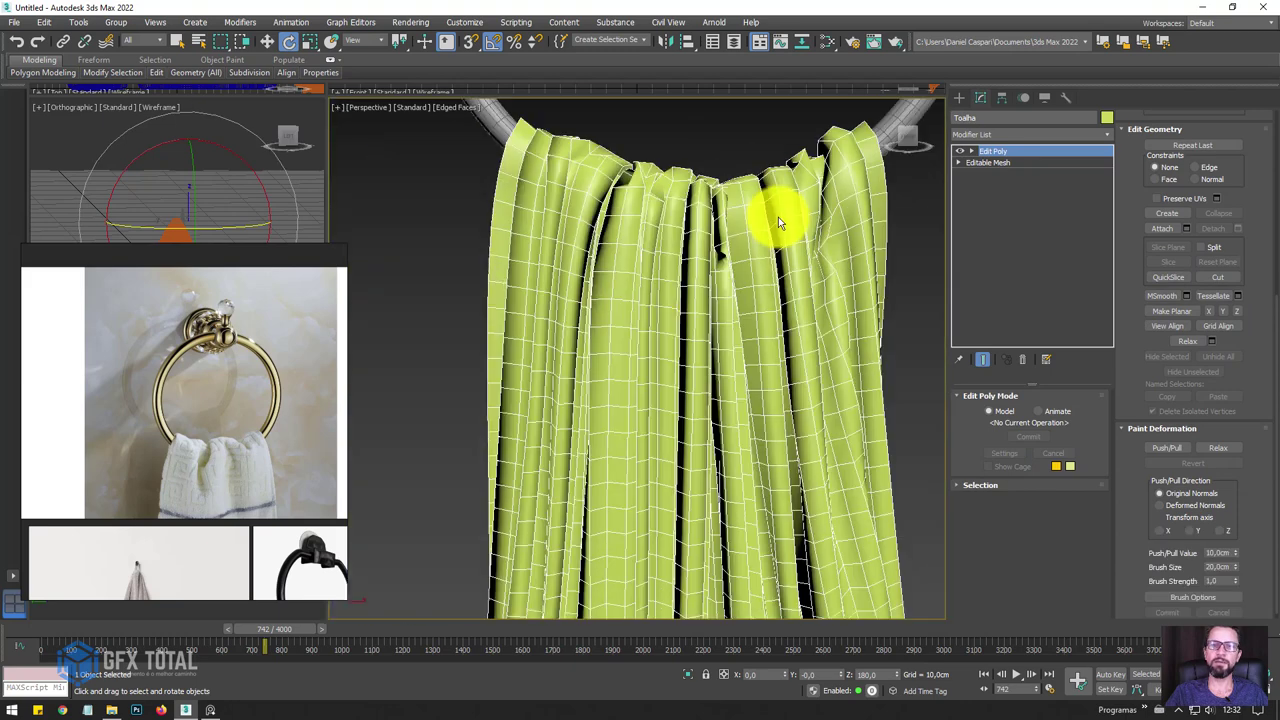
{"action": "left_click", "coordinate": [1027, 134]}
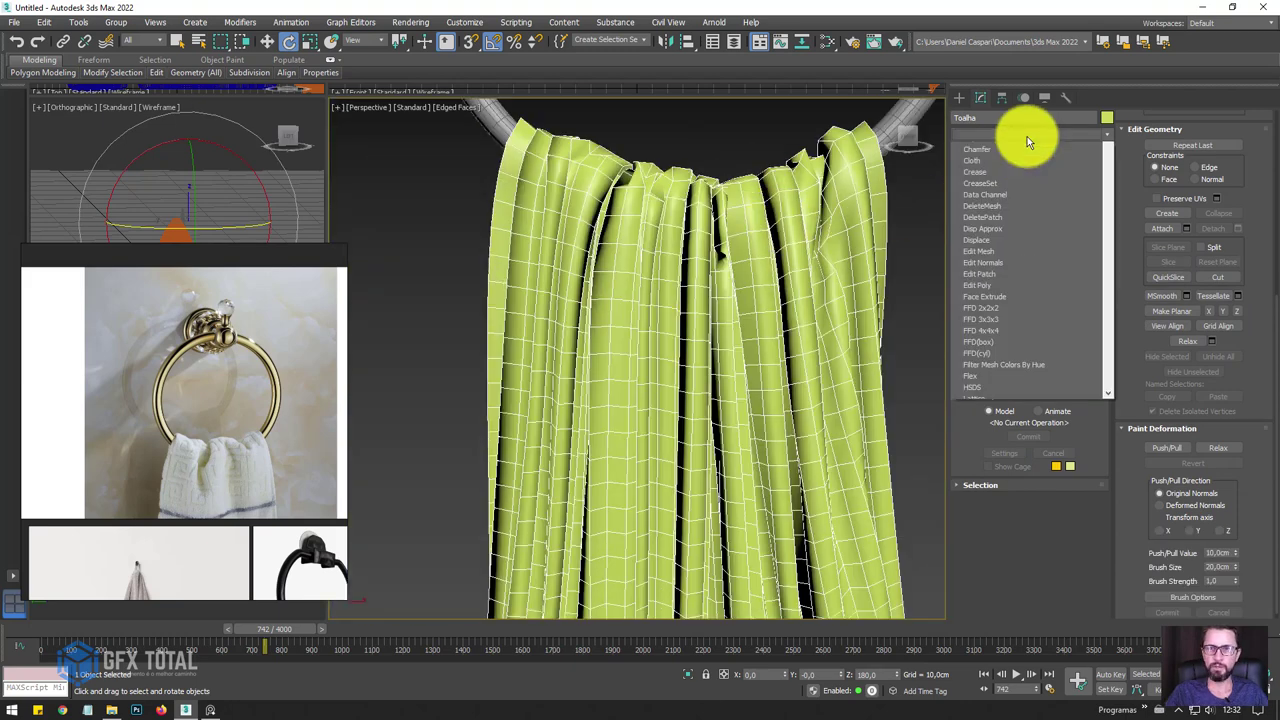
{"action": "type", "text": "sh"}
{"action": "key", "text": "Return"}
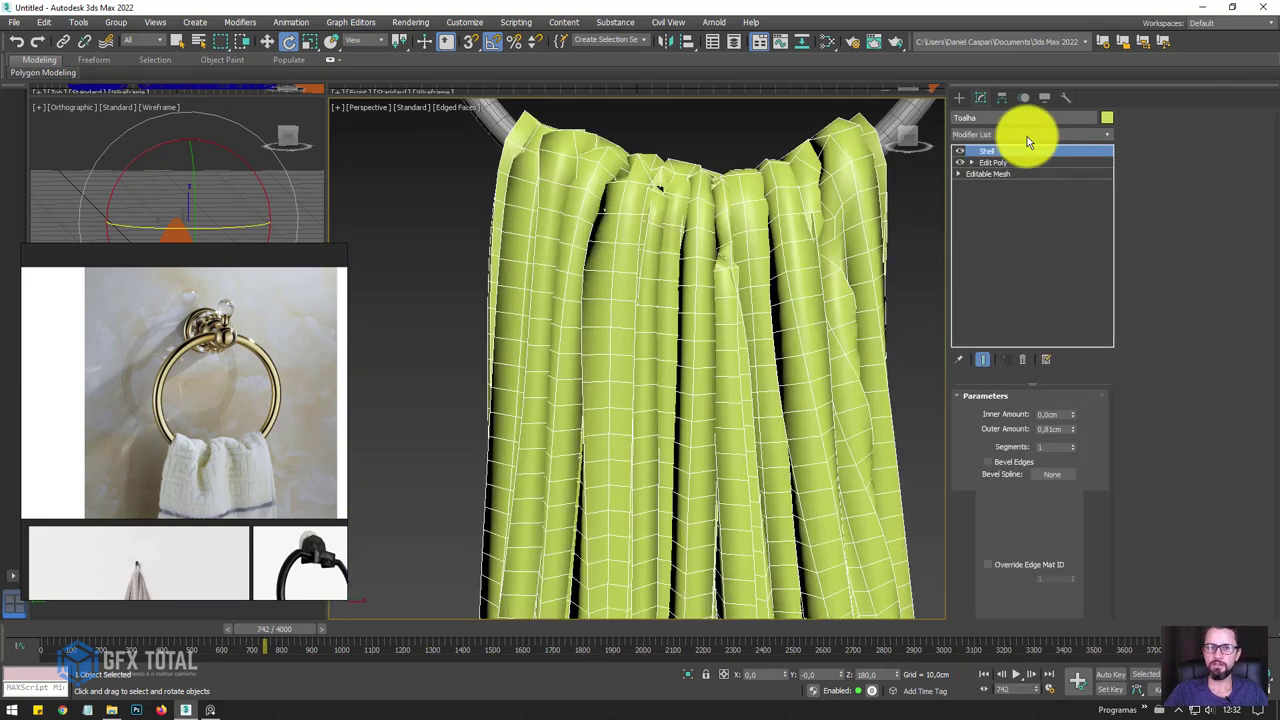
{"action": "scroll", "coordinate": [786, 271], "scroll_direction": "down", "scroll_amount": 3}
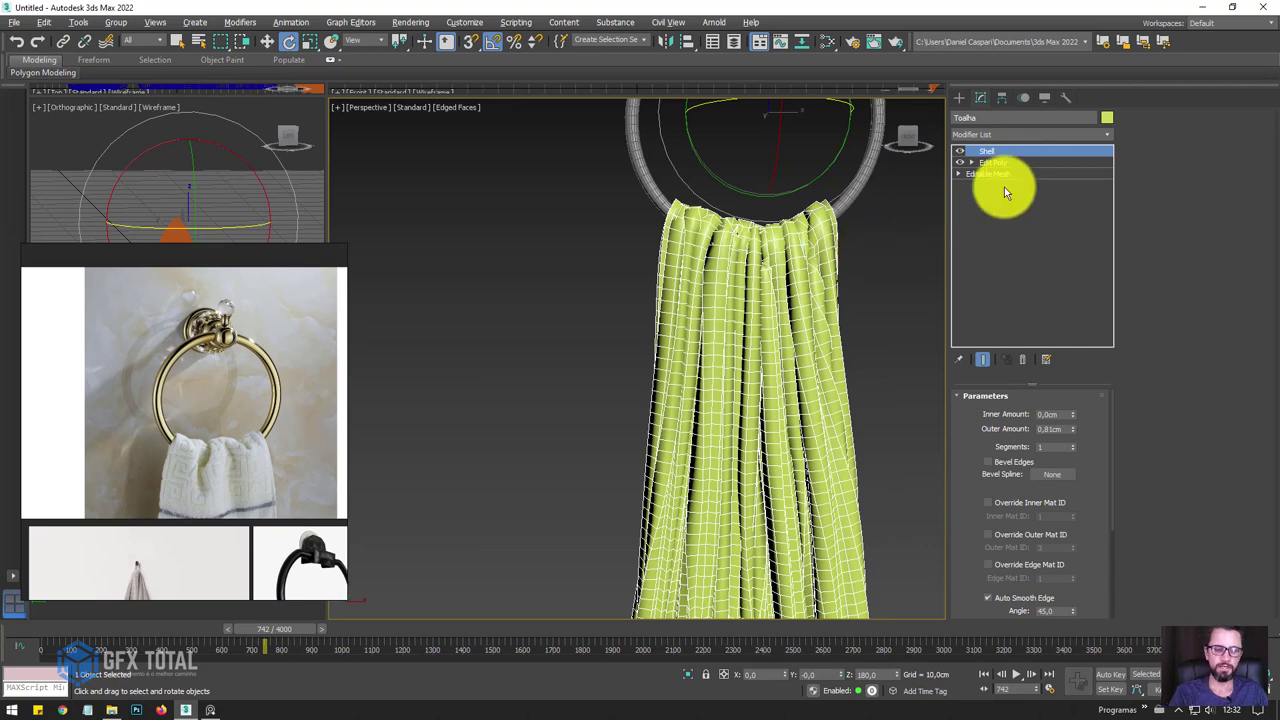
{"action": "type", "text": "tu"}
{"action": "key", "text": "F4"}
{"action": "left_click", "coordinate": [853, 333]}
{"action": "scroll", "coordinate": [853, 333], "scroll_direction": "down", "scroll_amount": 5}
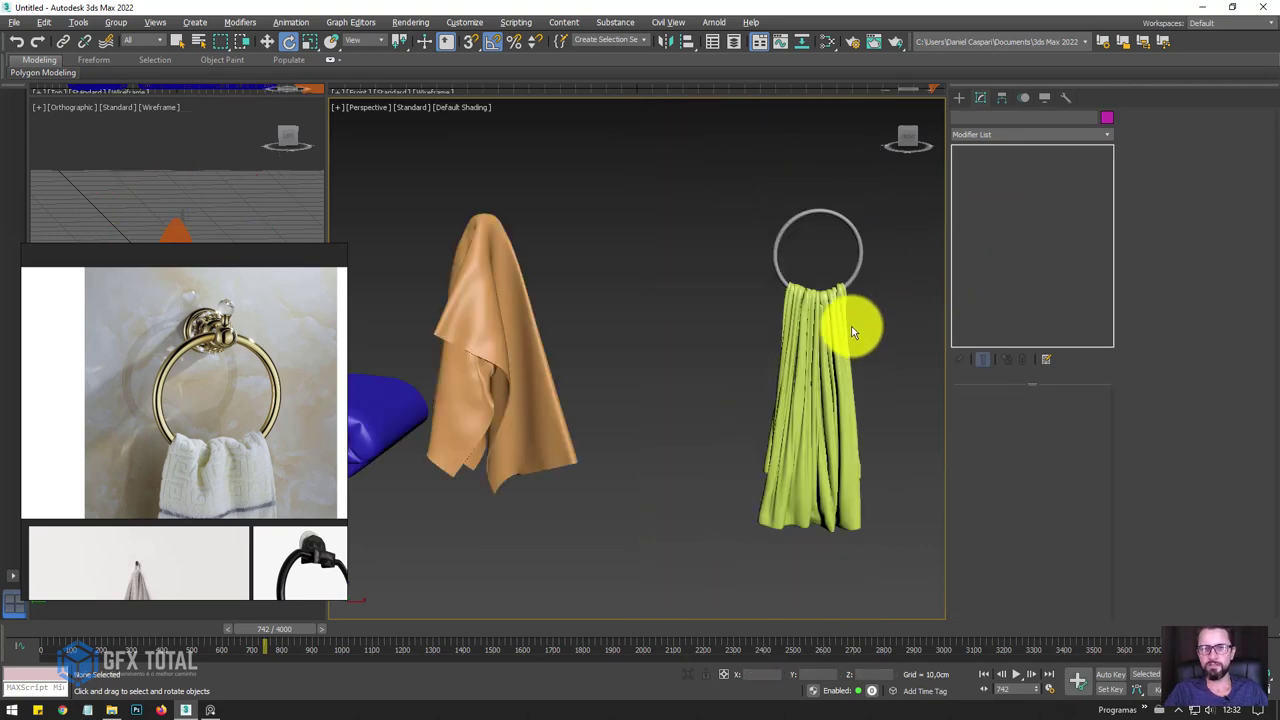
{"action": "scroll", "coordinate": [834, 291], "scroll_direction": "up", "scroll_amount": 2}
{"action": "left_click_drag", "start_coordinate": [870, 348], "coordinate": [785, 210]}
{"action": "key", "text": "w"}
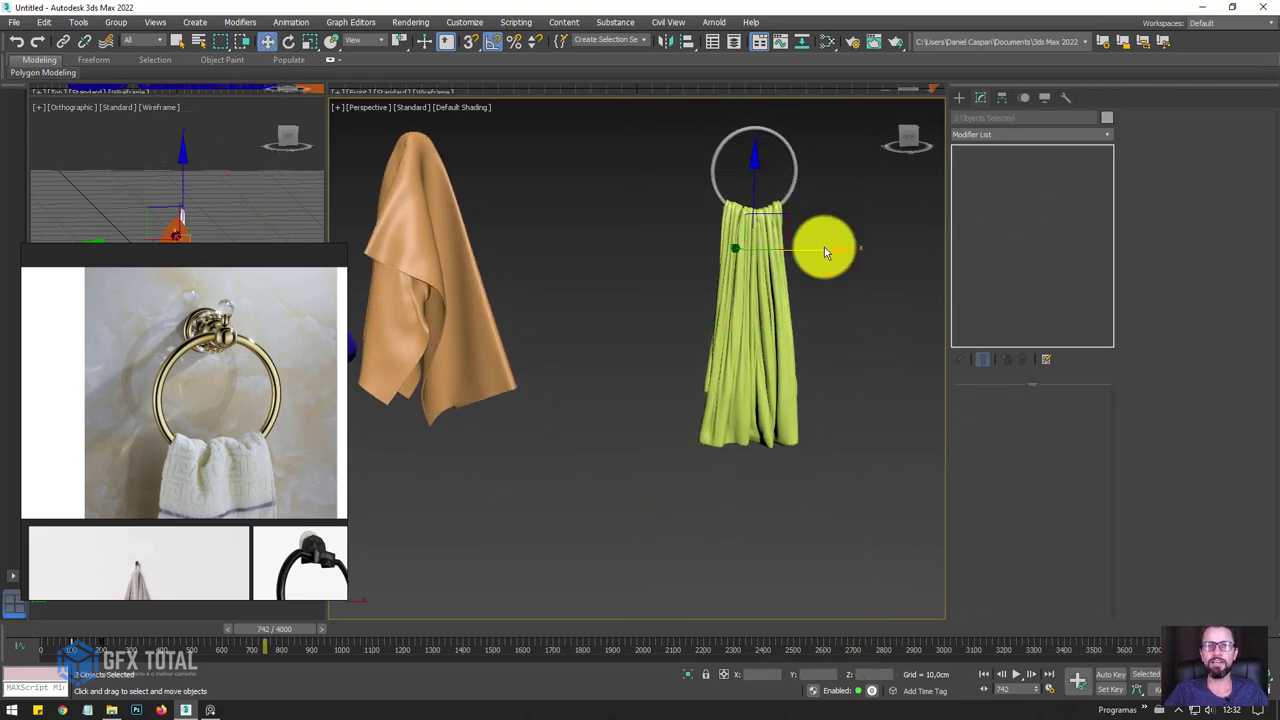
{"action": "middle_click_drag", "start_coordinate": [823, 251], "coordinate": [822, 257], "text": "alt"}
{"action": "scroll", "coordinate": [822, 257], "scroll_direction": "down", "scroll_amount": 3}
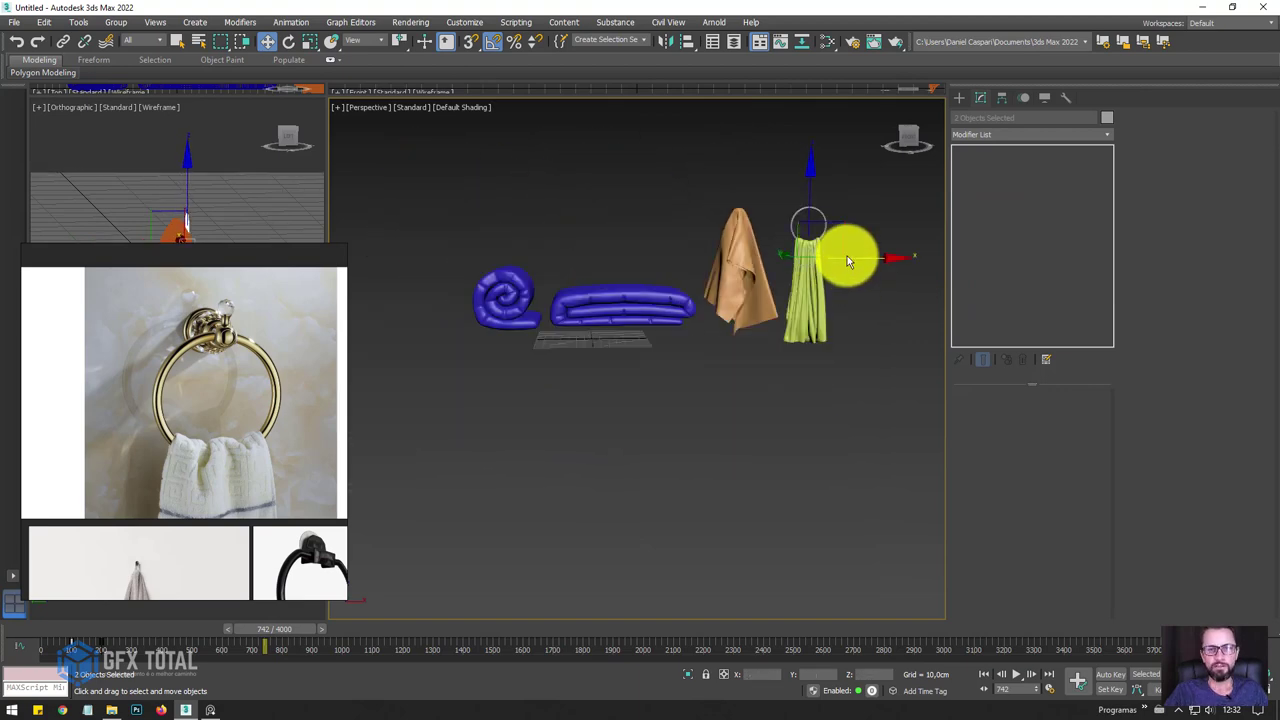
{"action": "scroll", "coordinate": [729, 312], "scroll_direction": "up", "scroll_amount": 2}
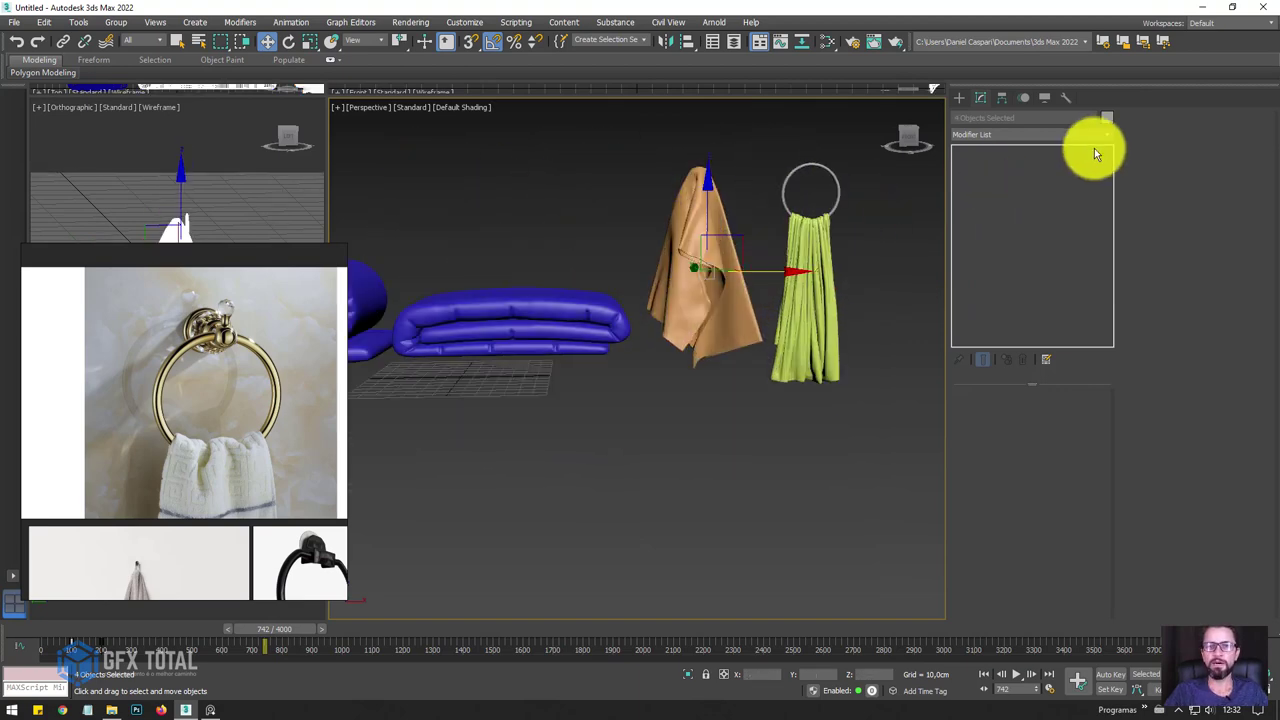
{"action": "mouse_move", "coordinate": [742, 222]}
{"action": "middle_mouse_down"}
{"action": "mouse_move", "coordinate": [751, 277]}
{"action": "mouse_move", "coordinate": [806, 303]}
{"action": "middle_mouse_up"}
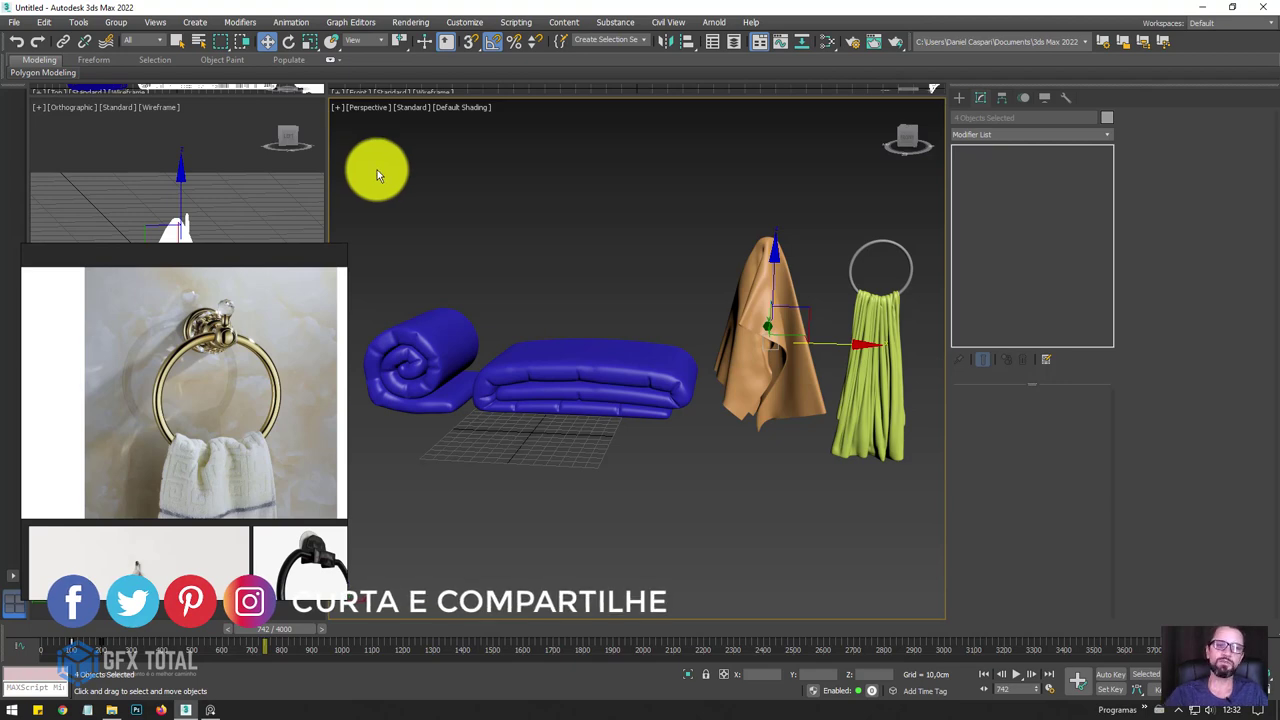
{"action": "middle_click_drag", "start_coordinate": [372, 167], "coordinate": [380, 163]}
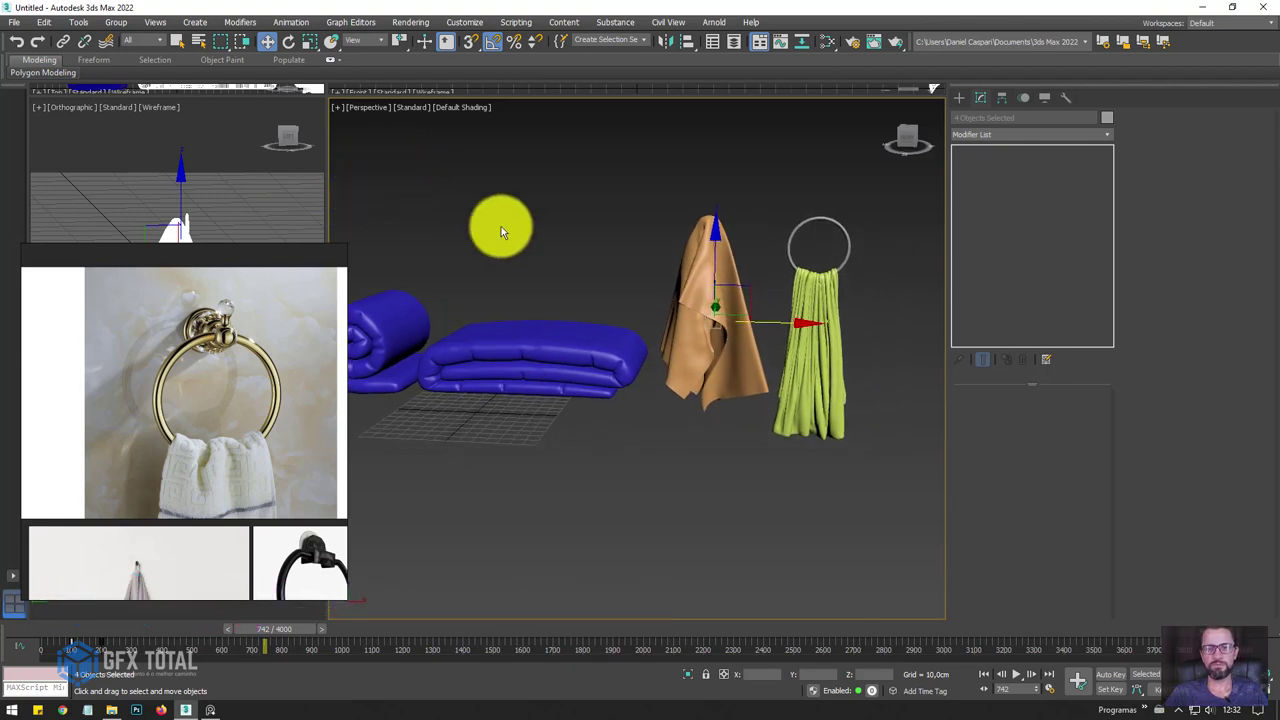